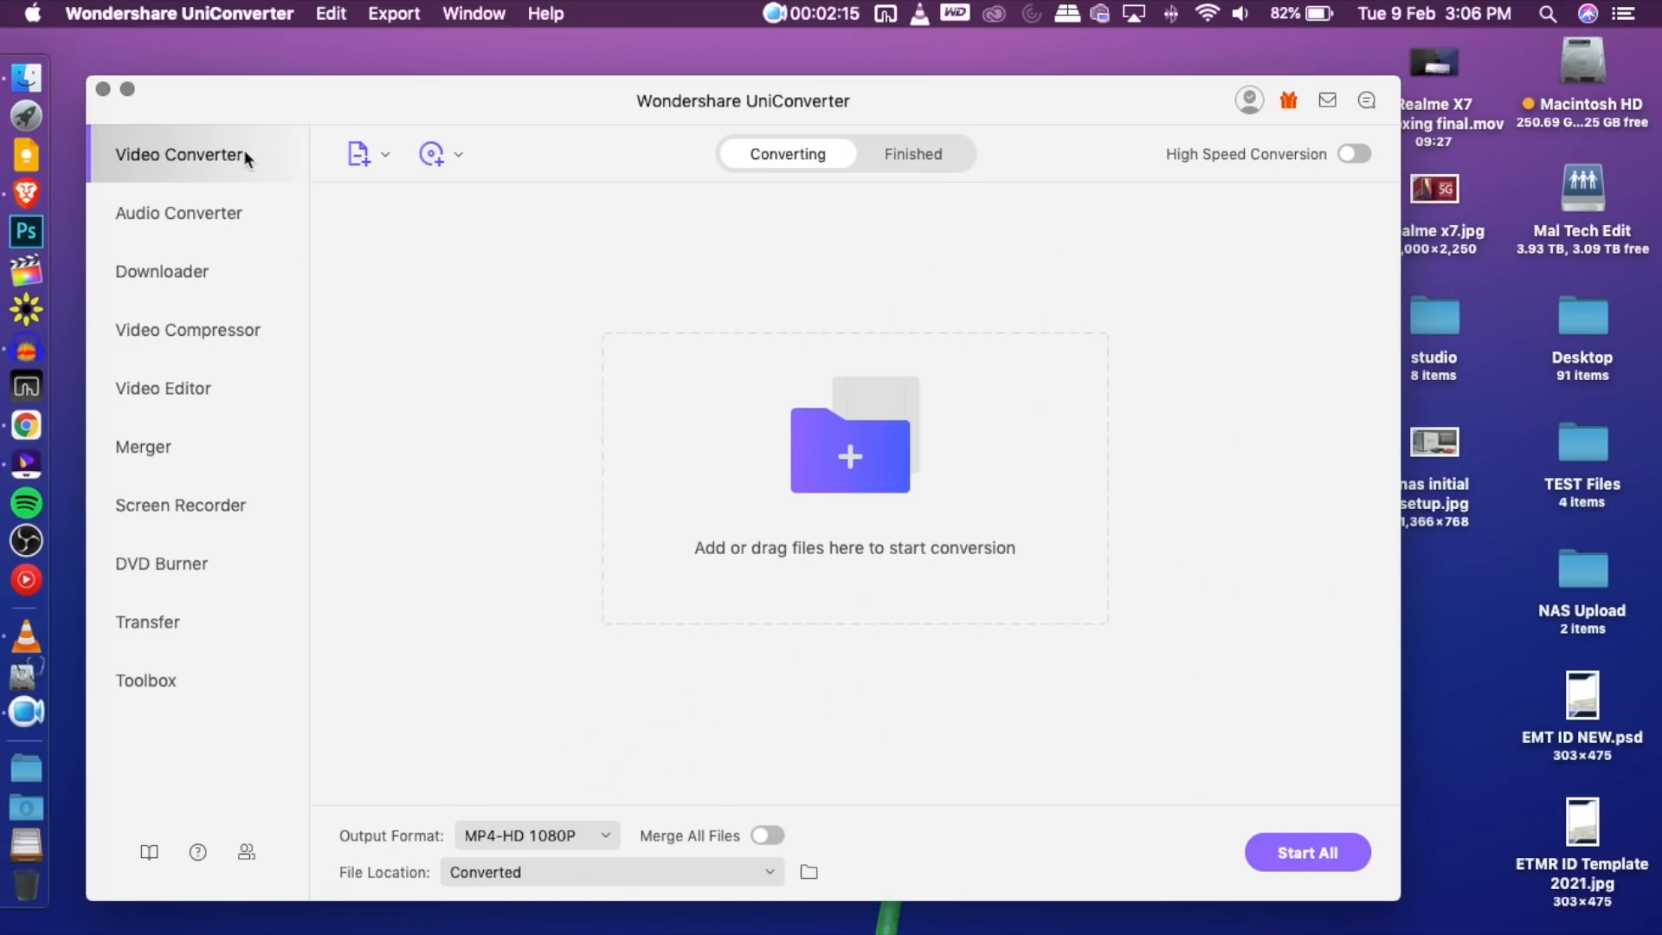
Examine the options for loading files and discs, and view the list of finished conversions
left_click(385, 156)
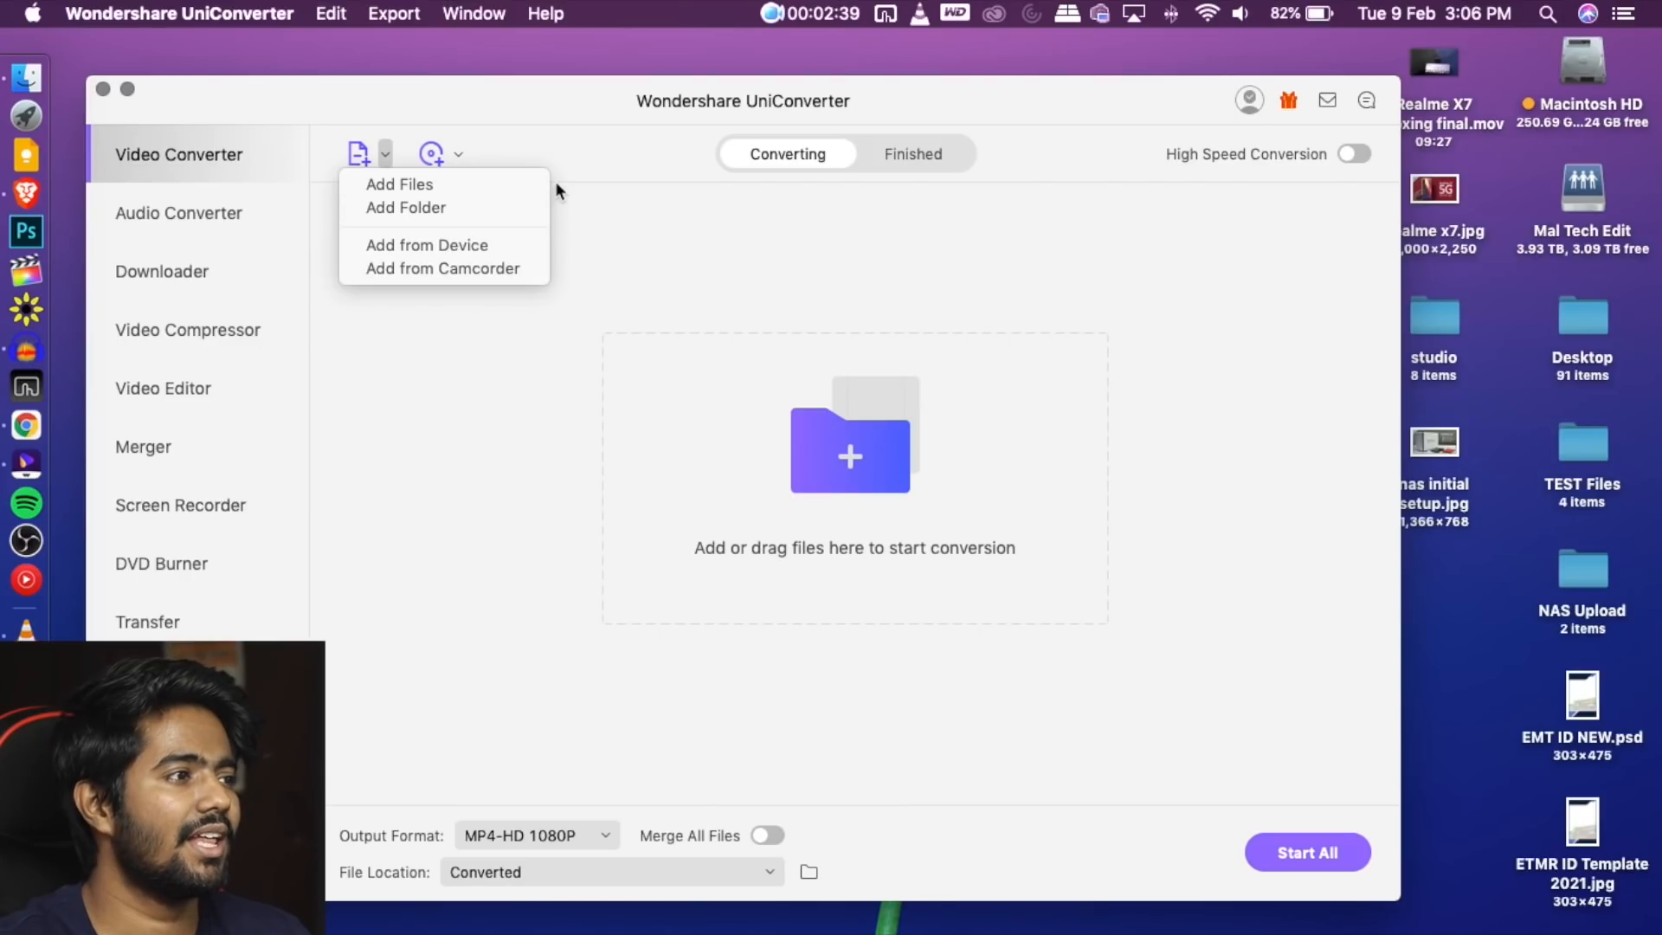
left_click(459, 156)
left_click(462, 153)
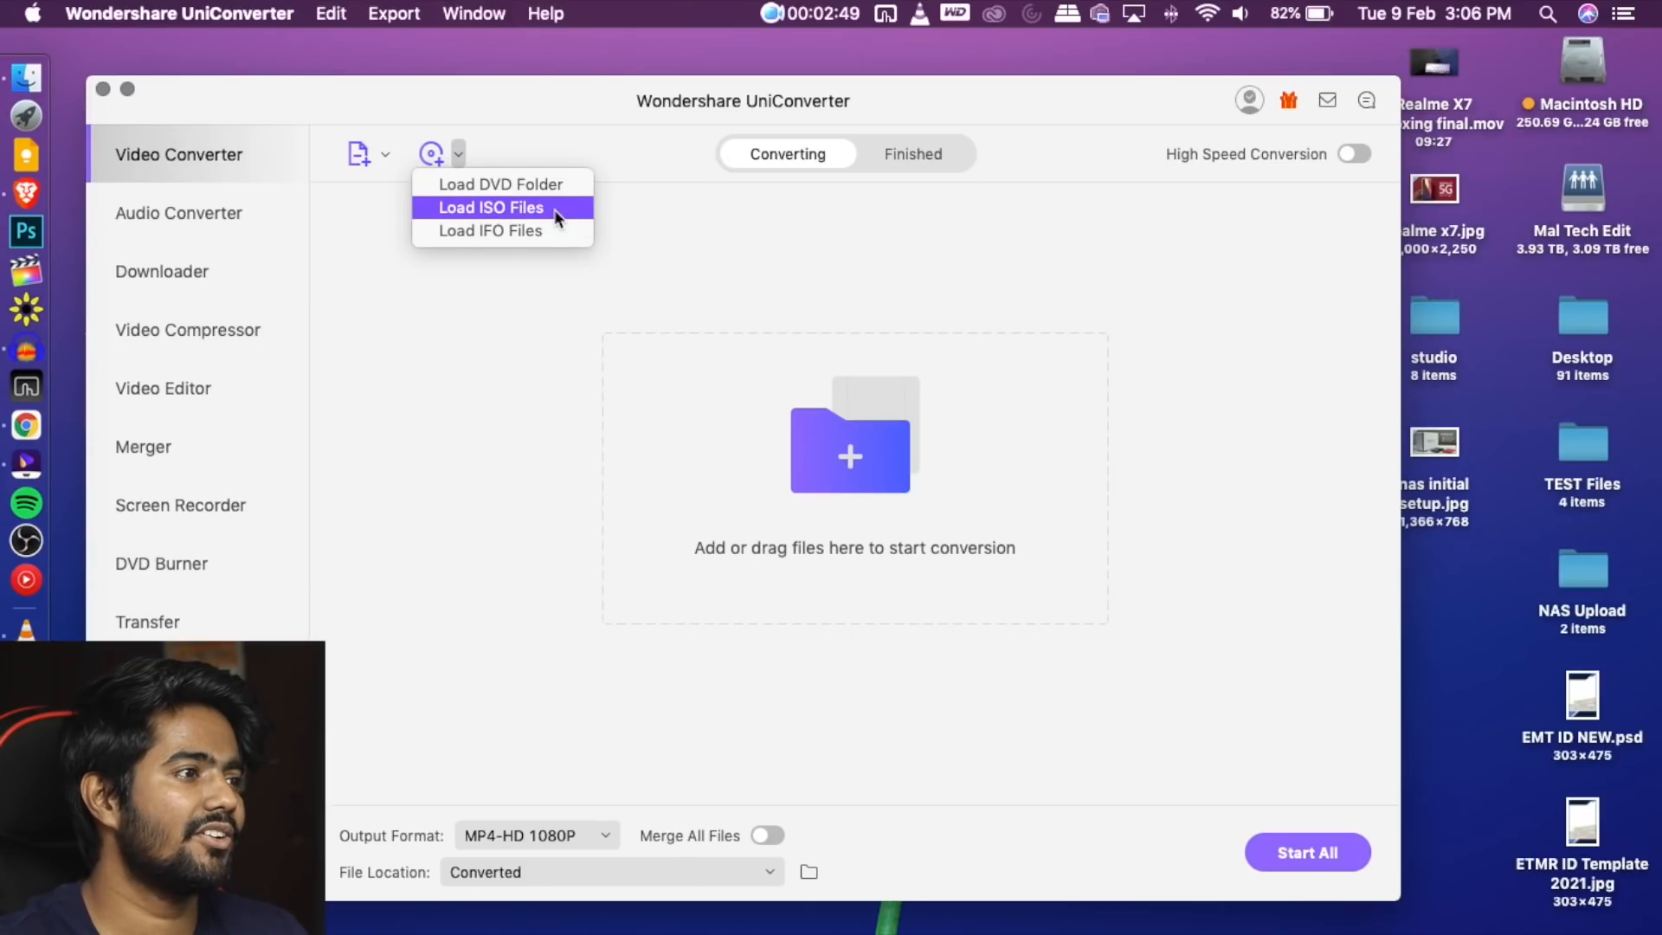
left_click(887, 293)
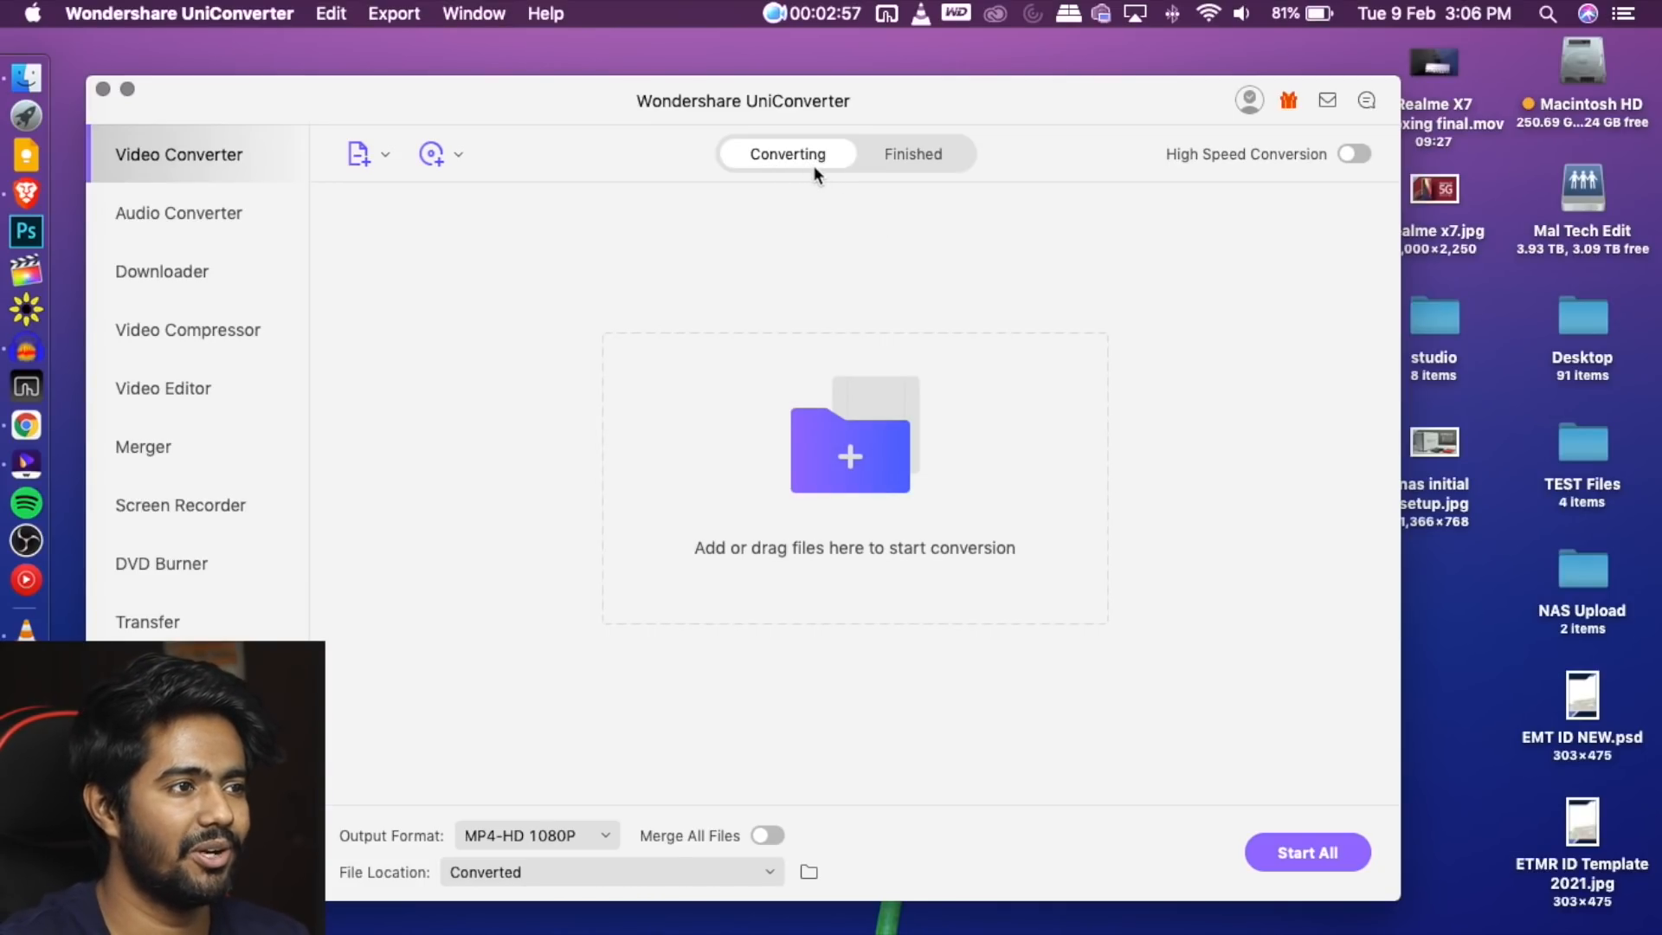
left_click(945, 157)
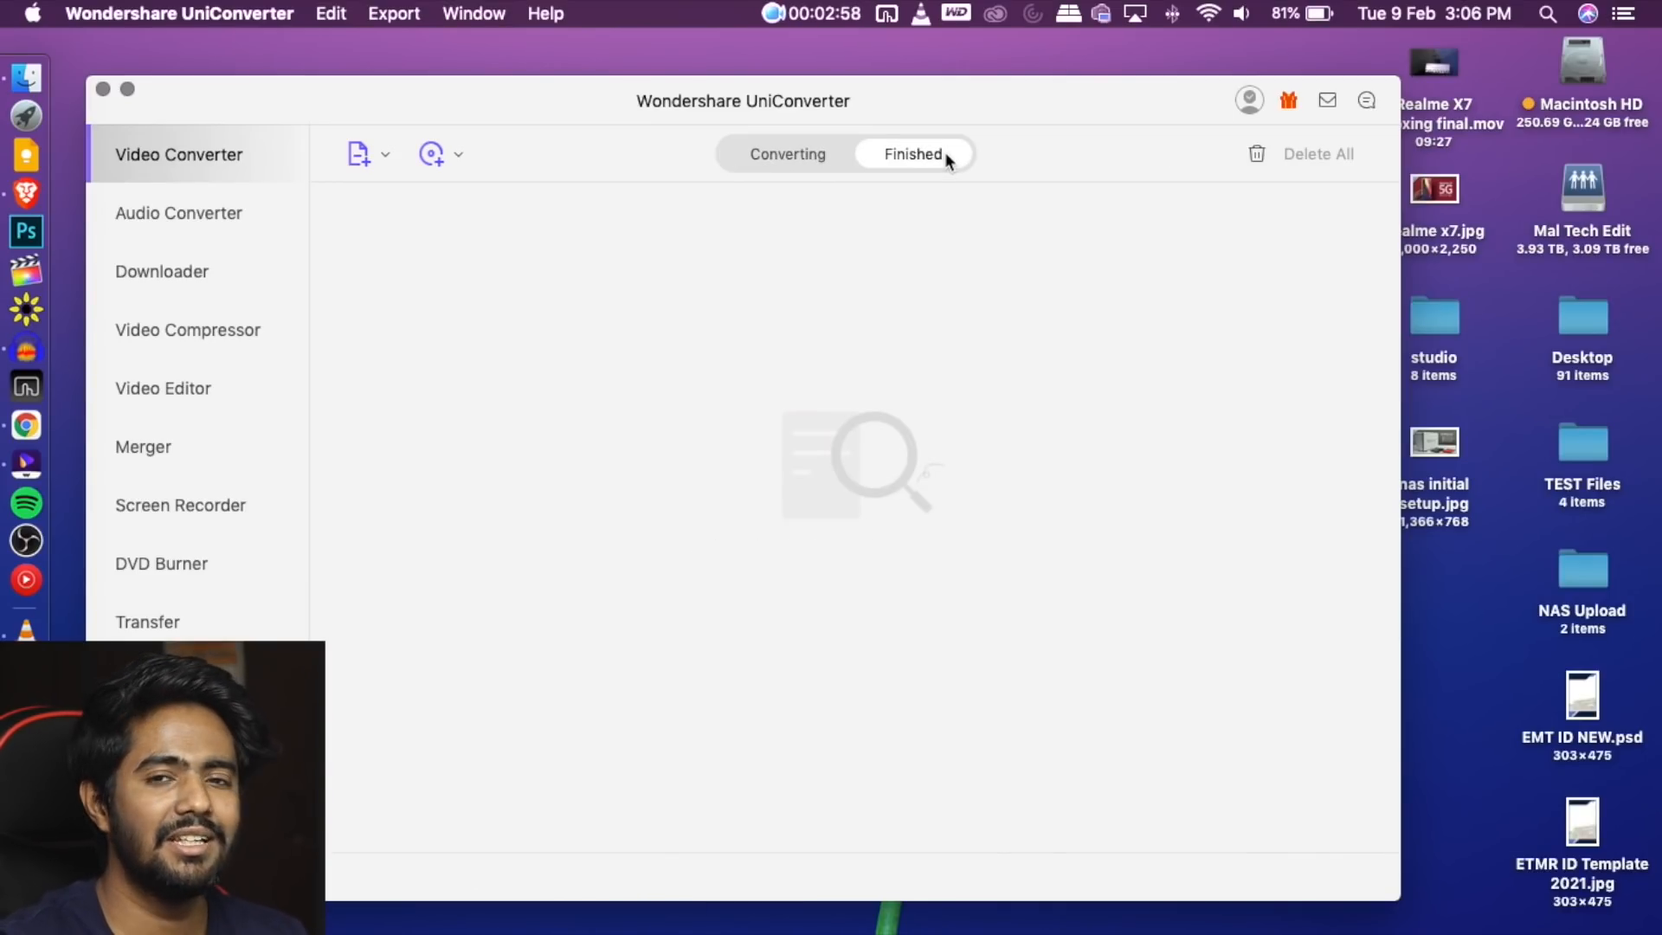
left_click(806, 159)
Add the video Mal Tech Stomp Opener.mp4 from the TEST Files folder to the conversion list
left_click(383, 153)
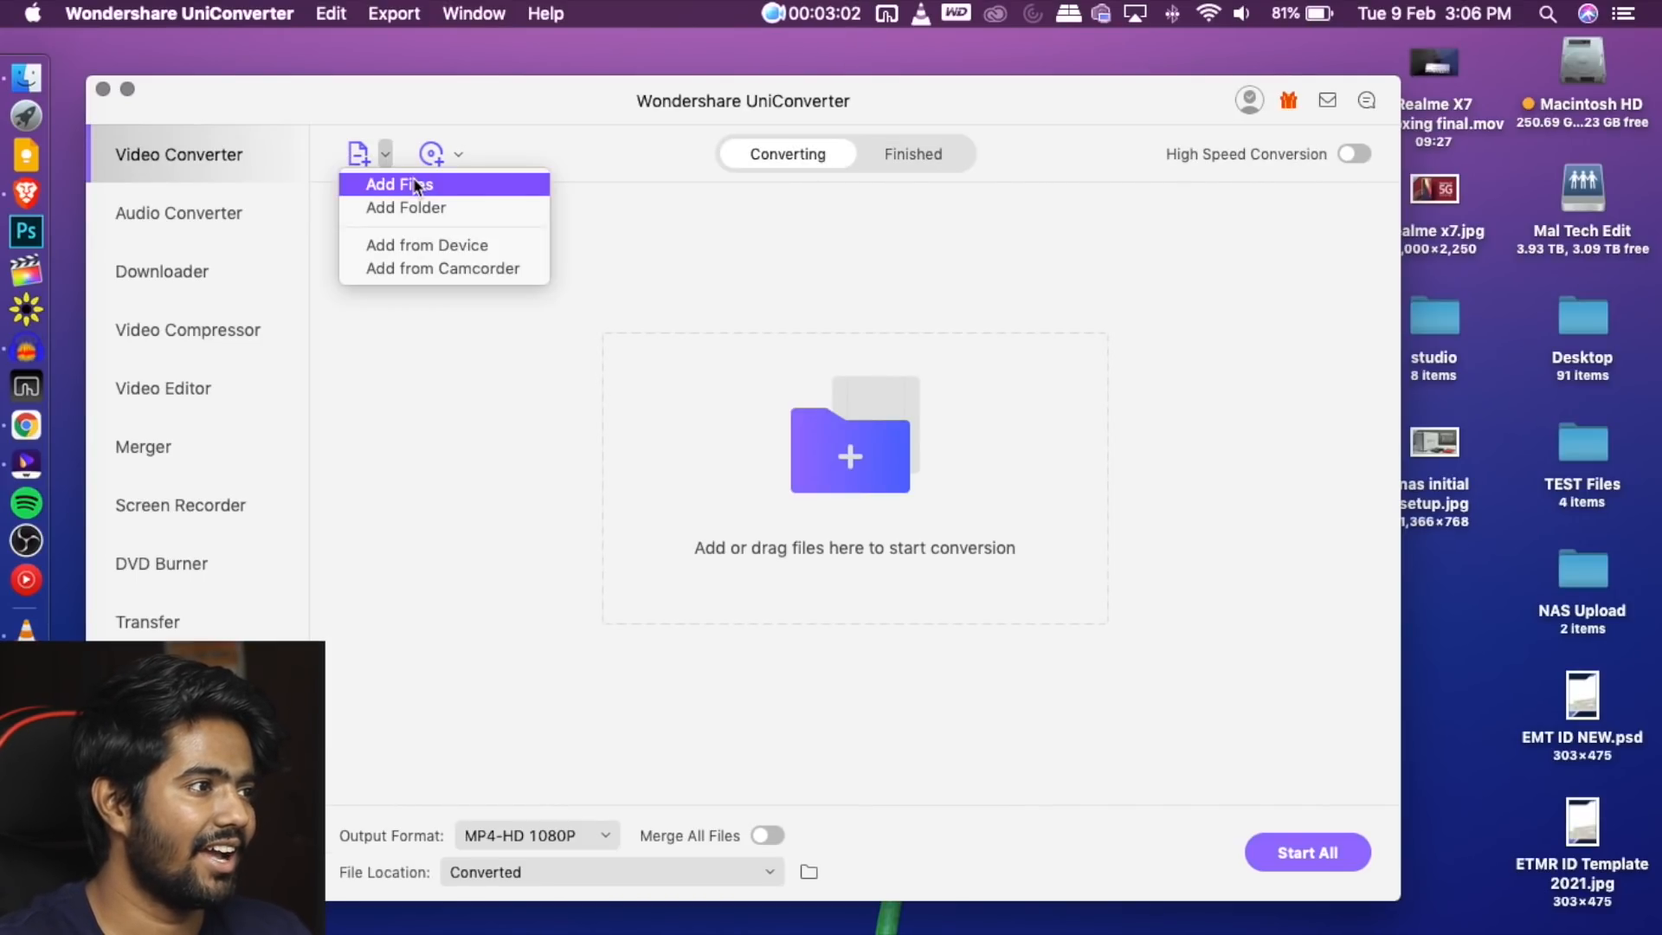
left_click(415, 181)
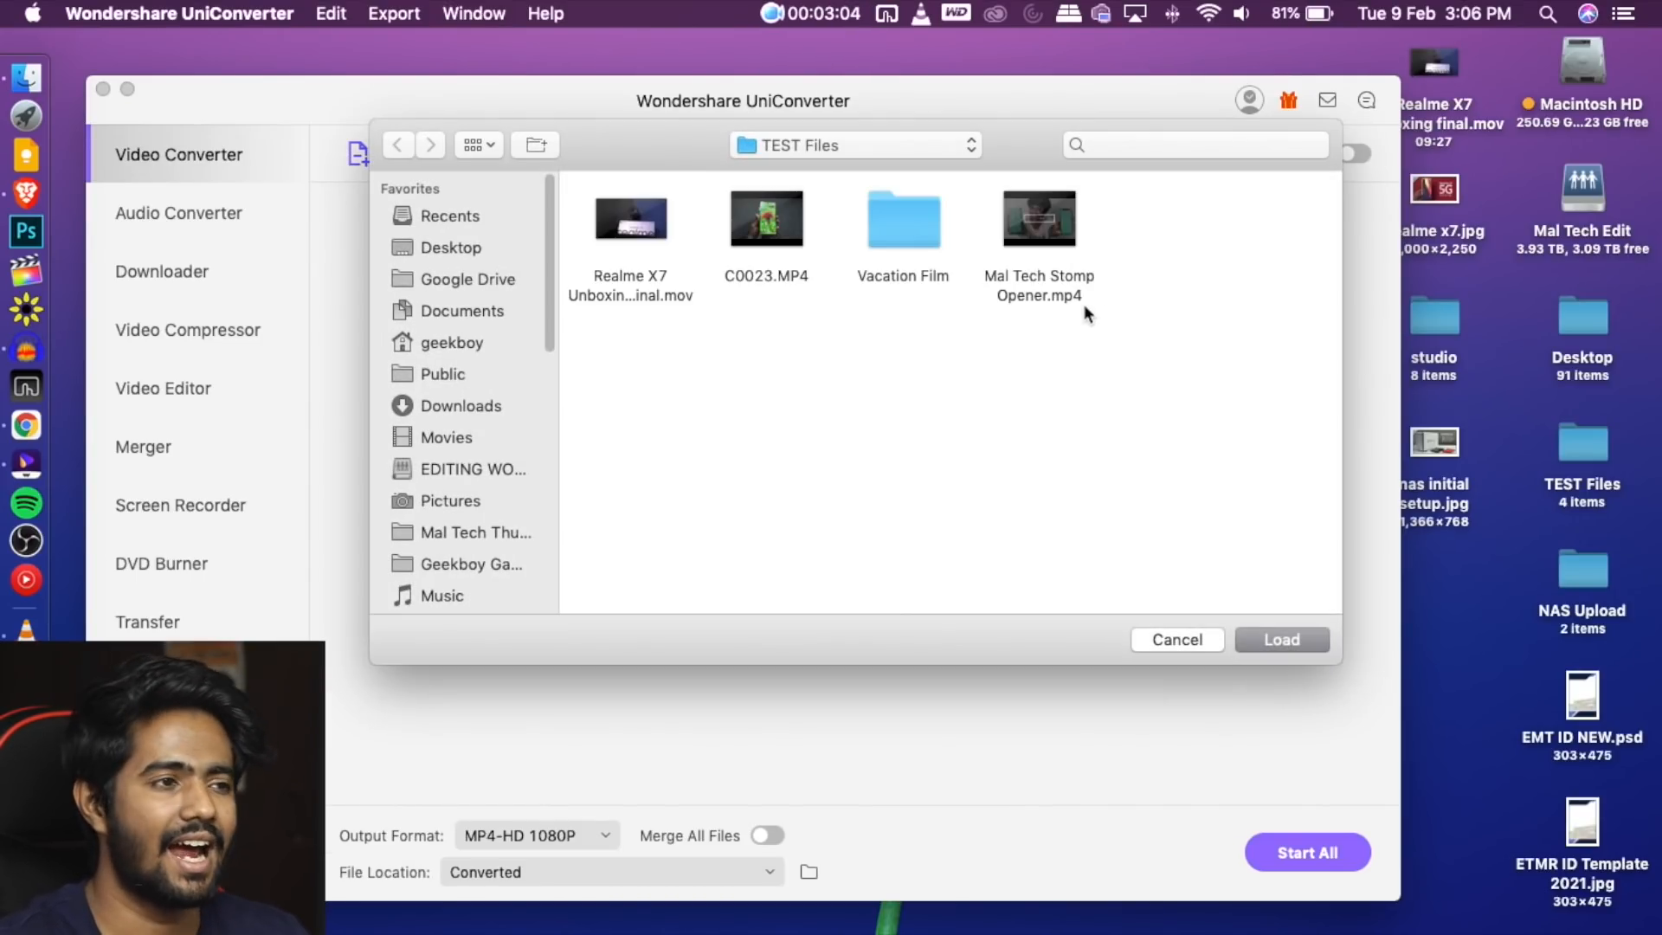
double_click(1047, 231)
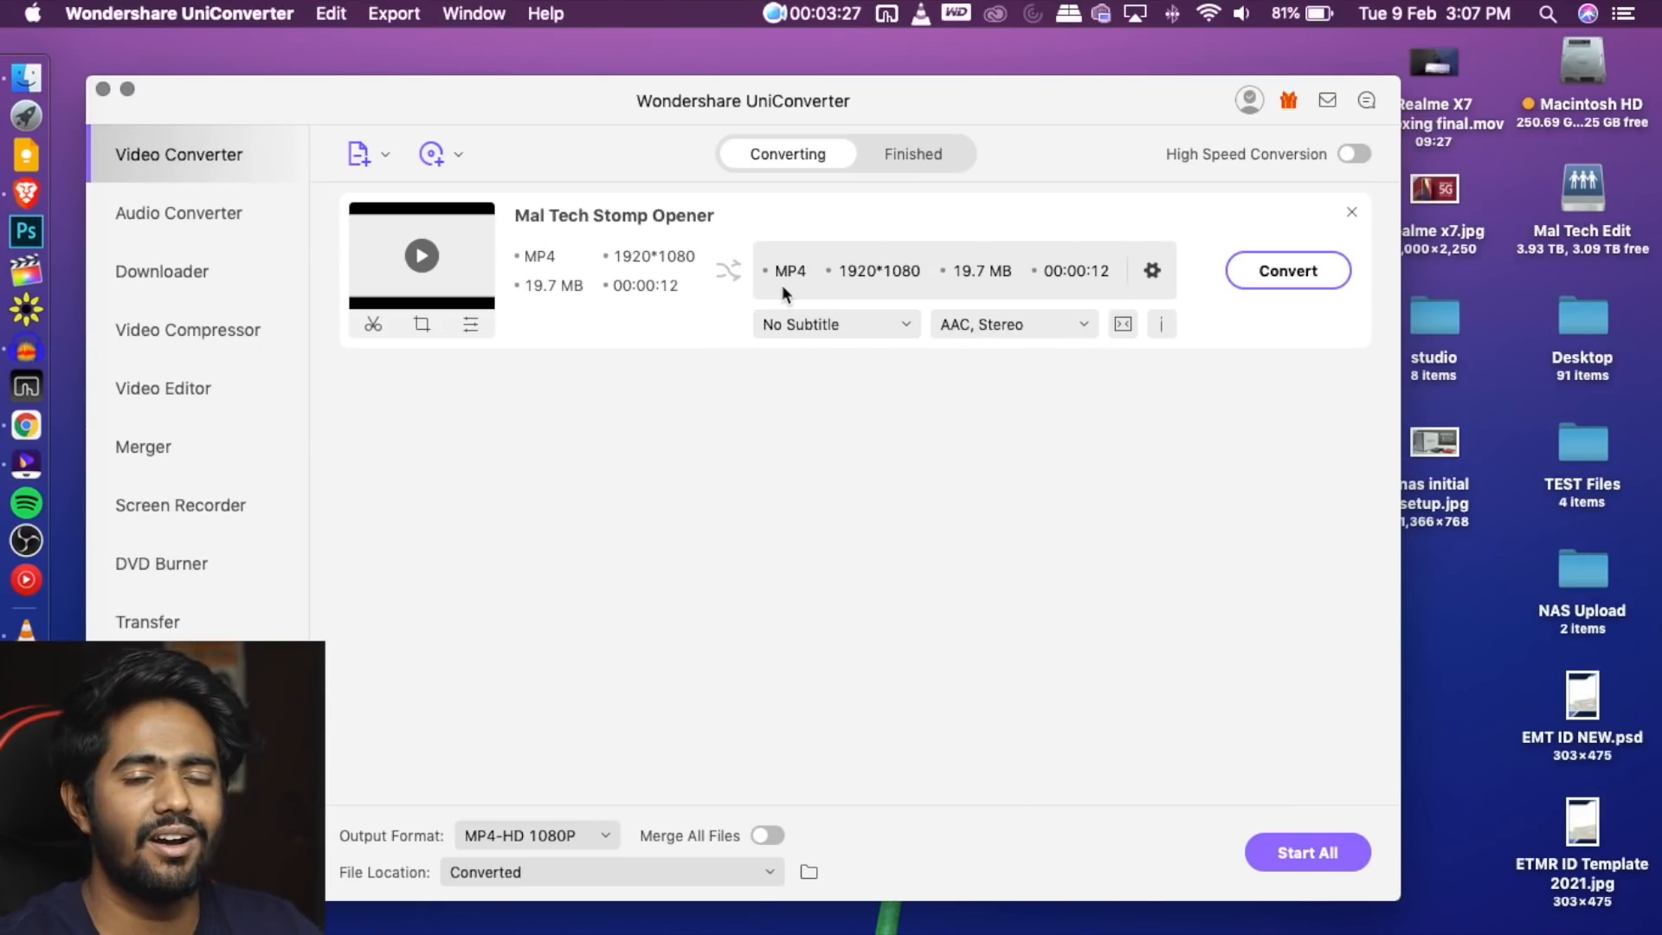
Browse the video formats and set the clip's output to MOV at HD 720P (1280*720)
left_click(1151, 271)
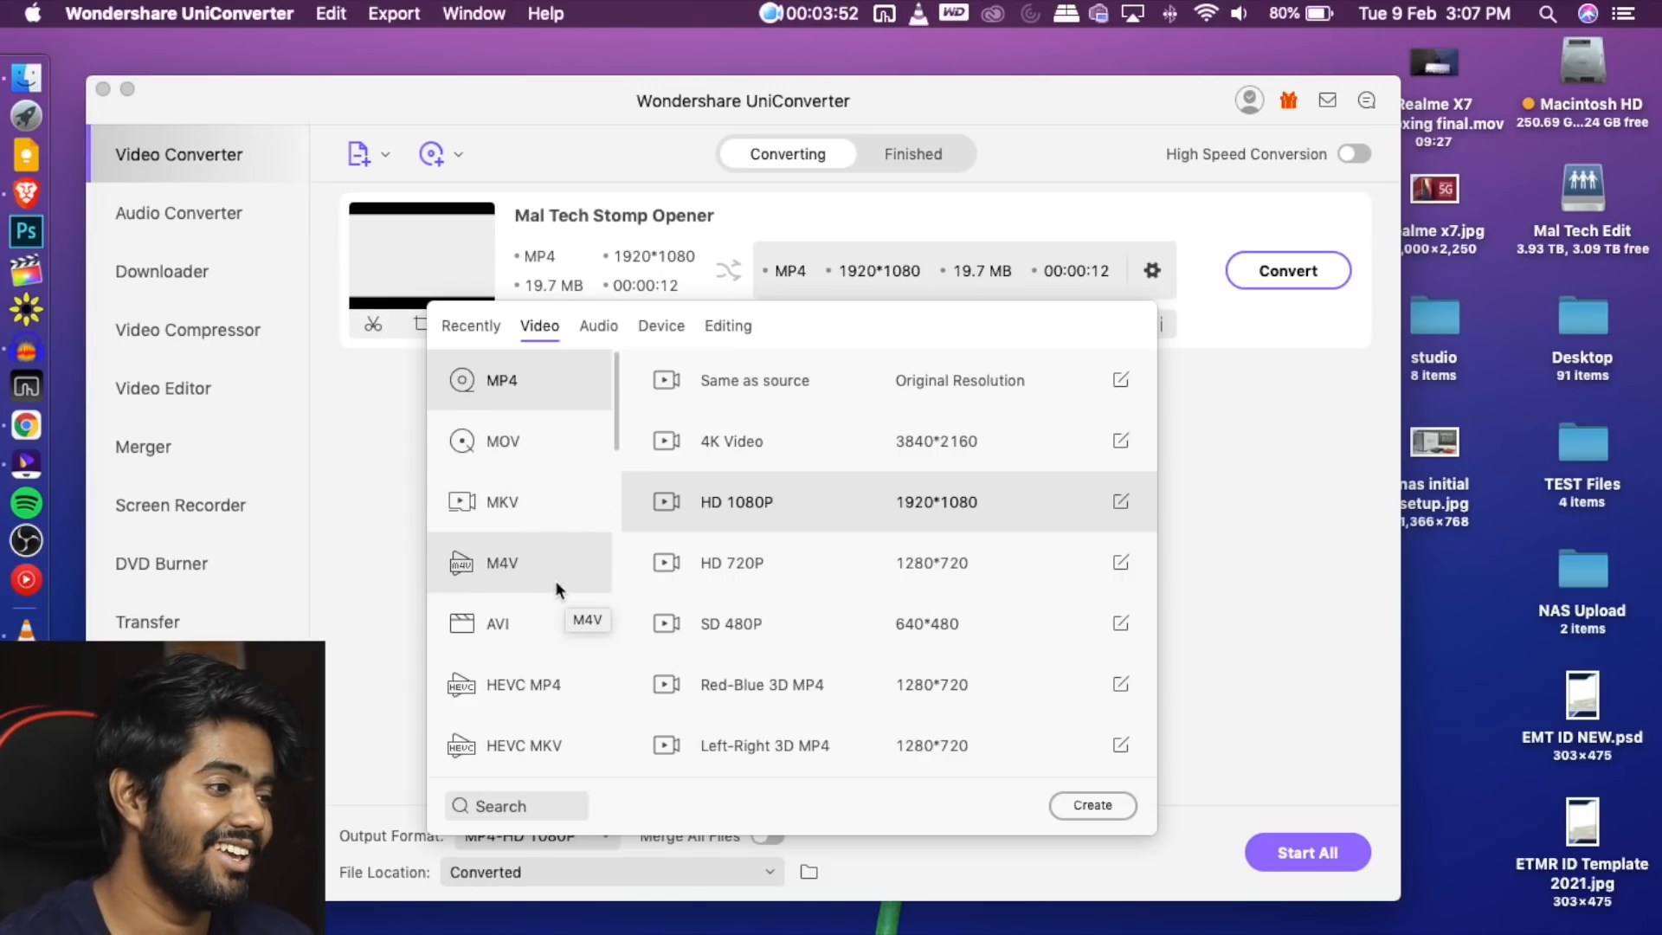
scroll(580, 490, "down", 2)
scroll(580, 490, "down", 10)
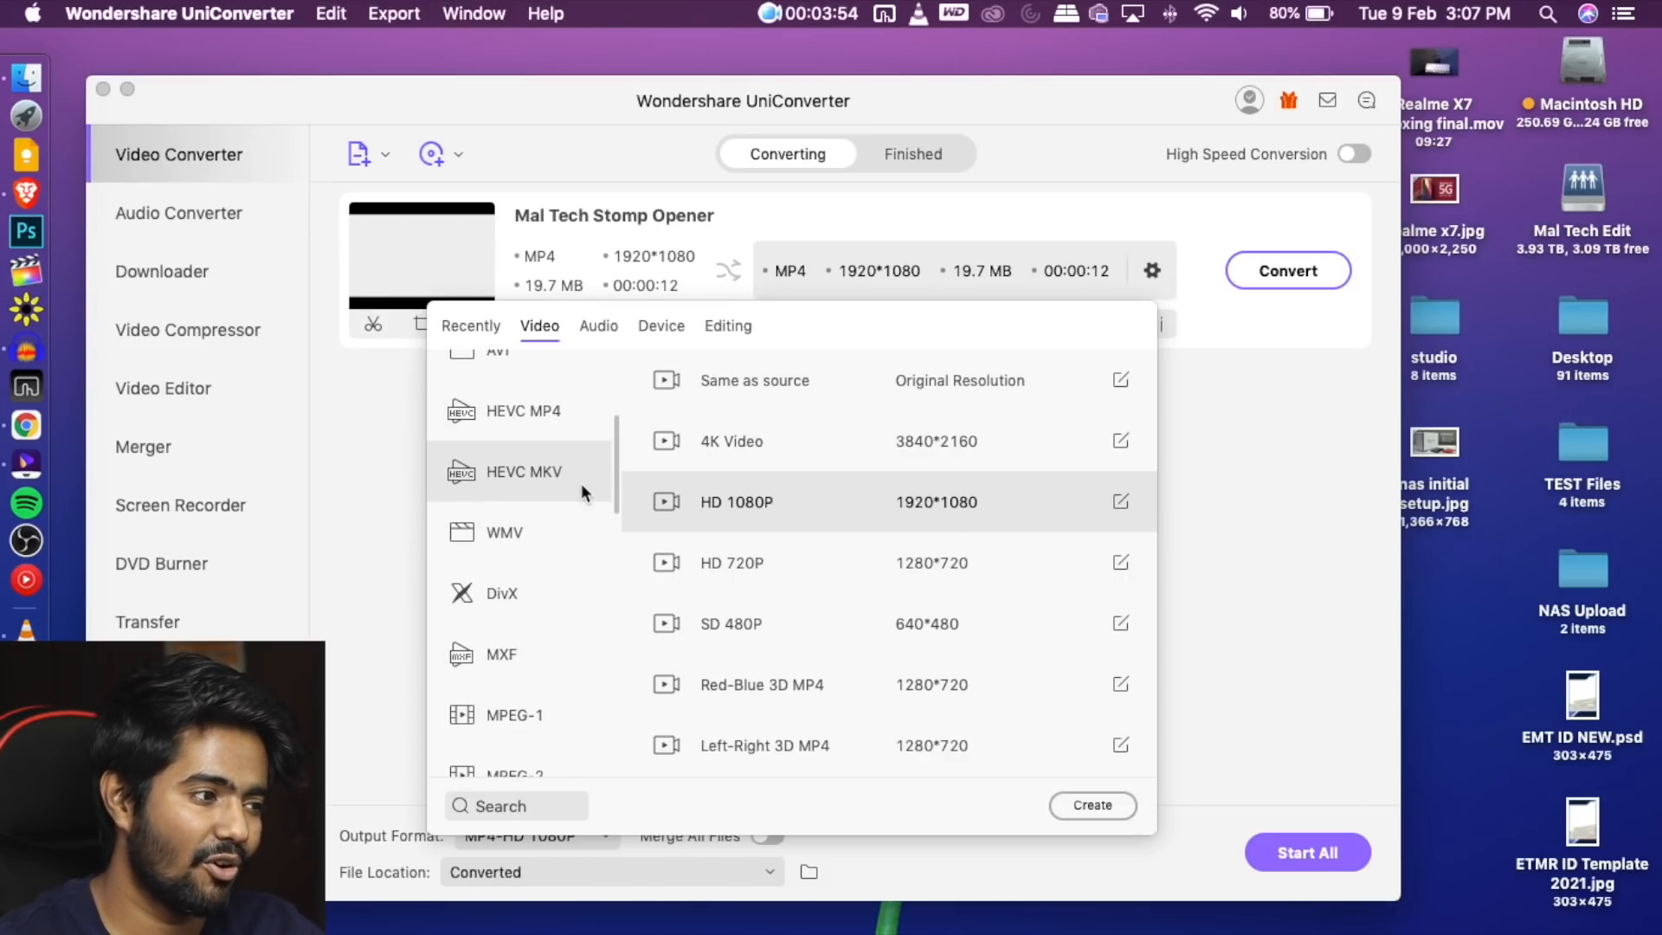
scroll(580, 485, "down", 8)
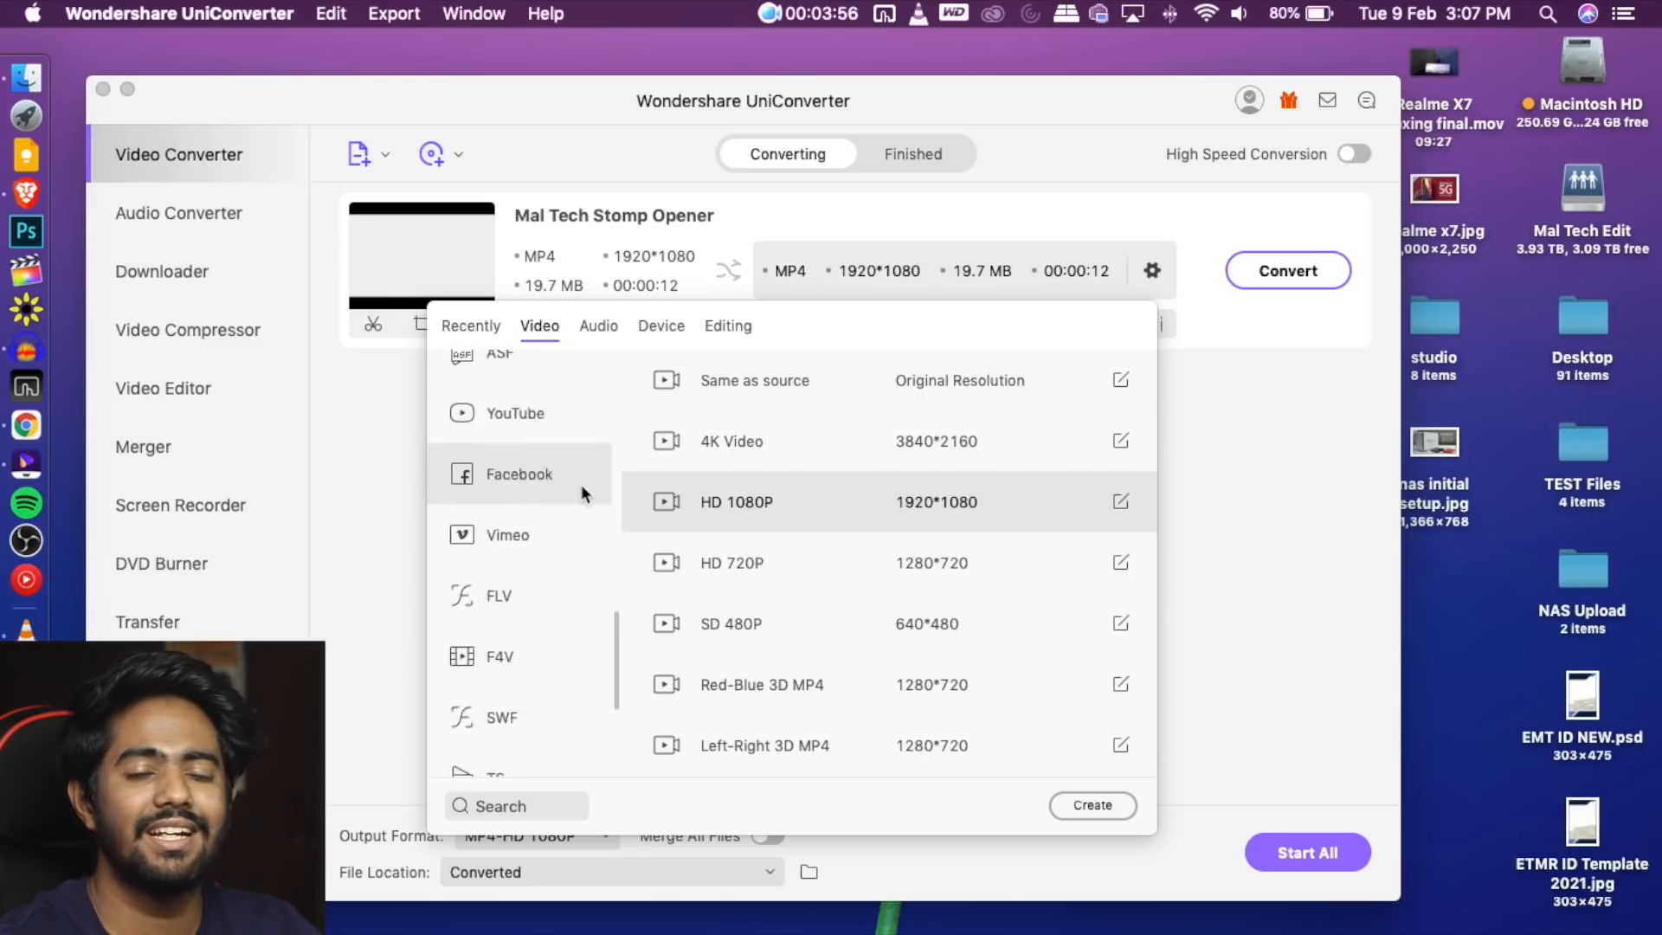
scroll(519, 641, "down", 3)
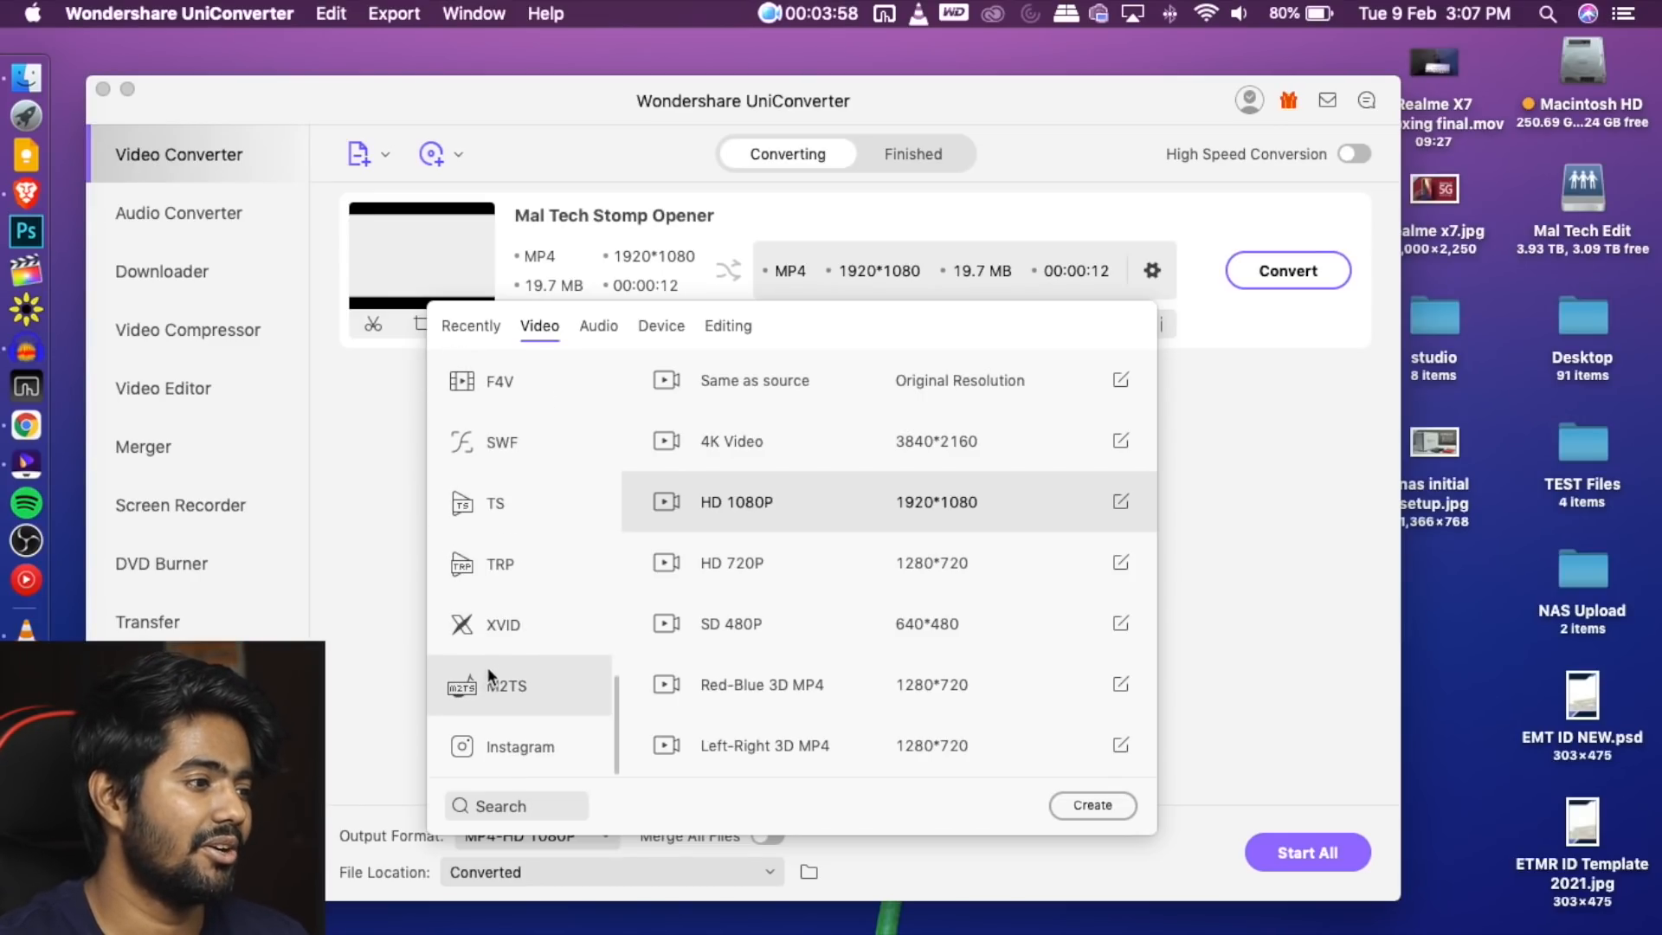
scroll(495, 642, "up", 3)
scroll(540, 551, "up", 1)
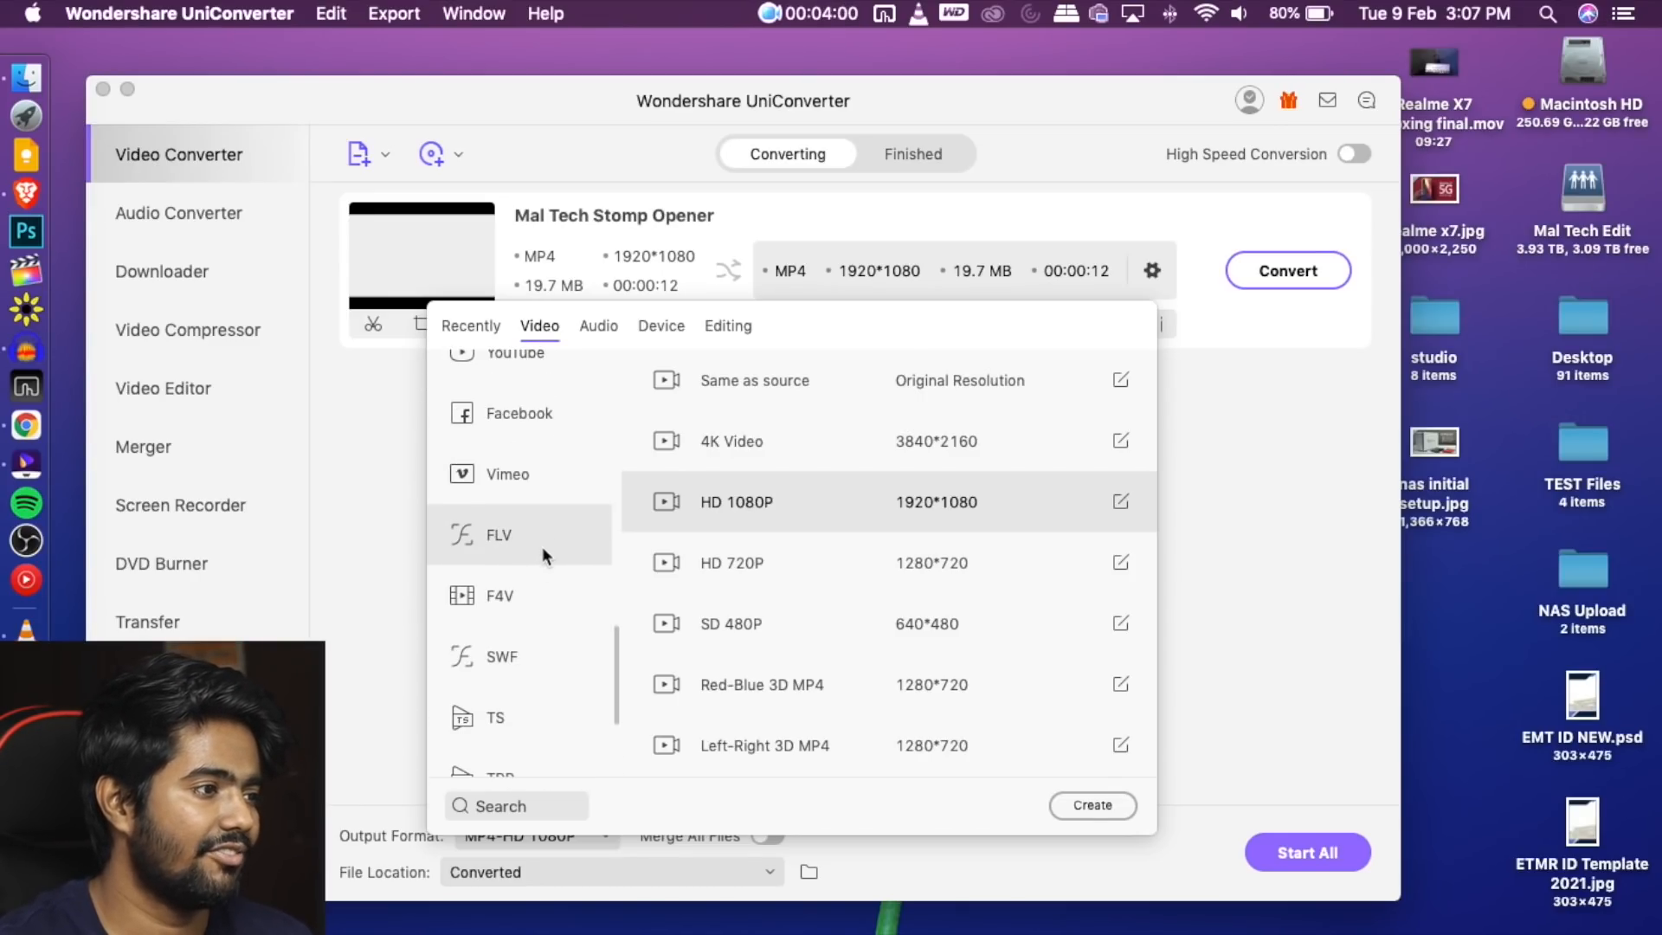
scroll(537, 541, "up", 1)
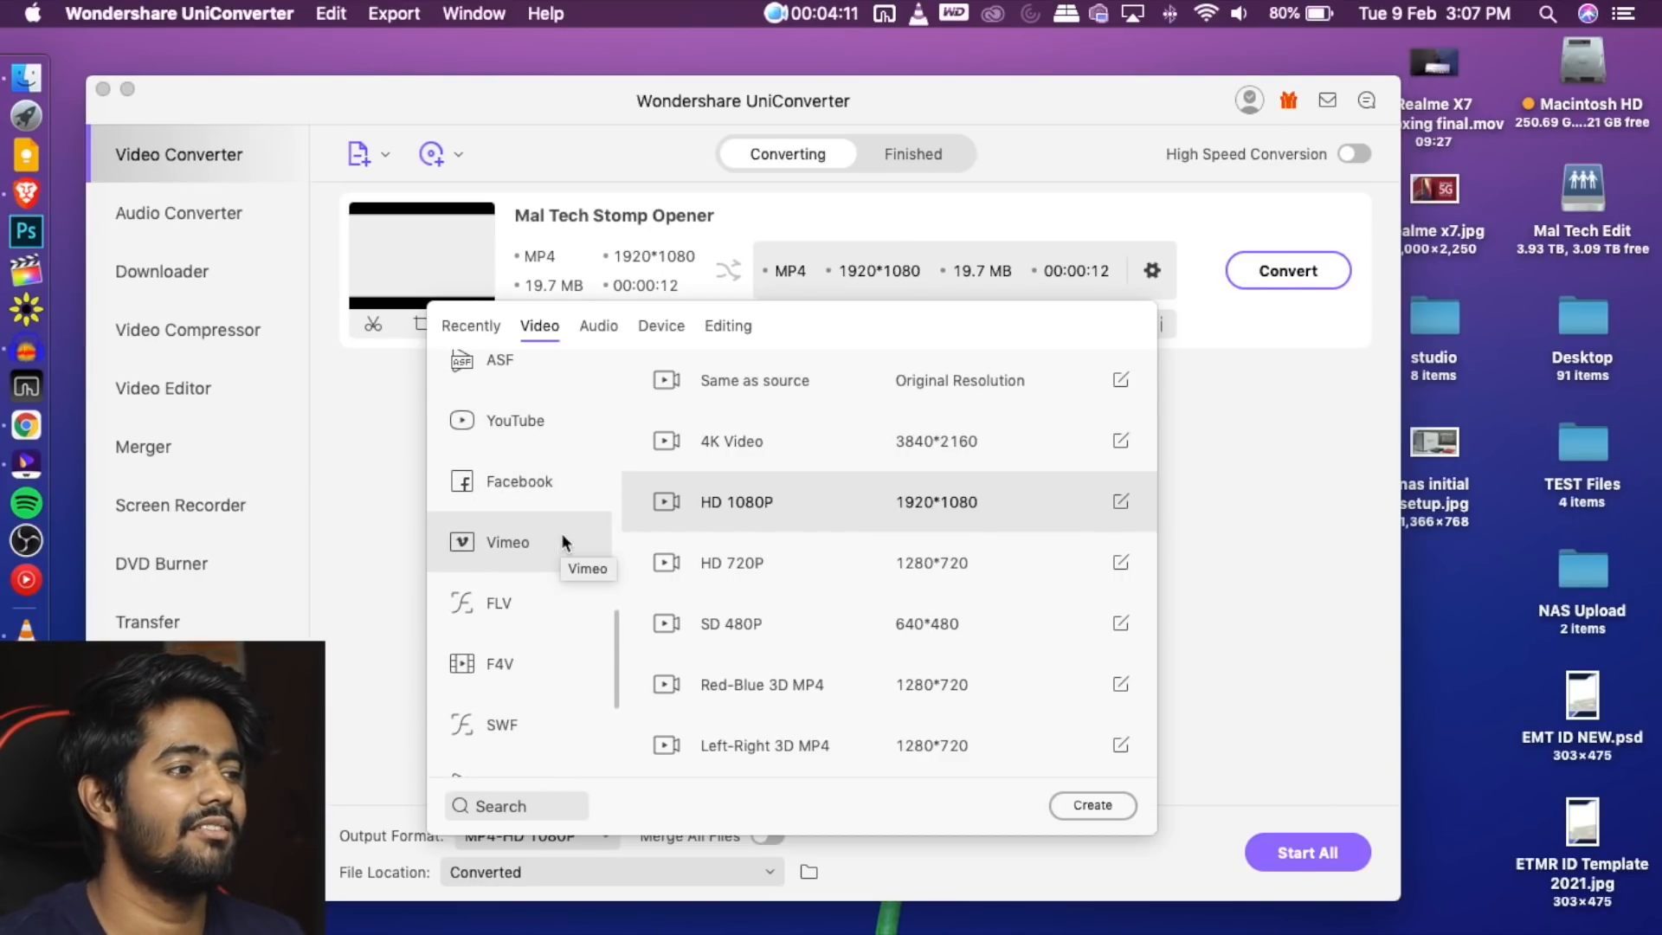
scroll(563, 542, "up", 1)
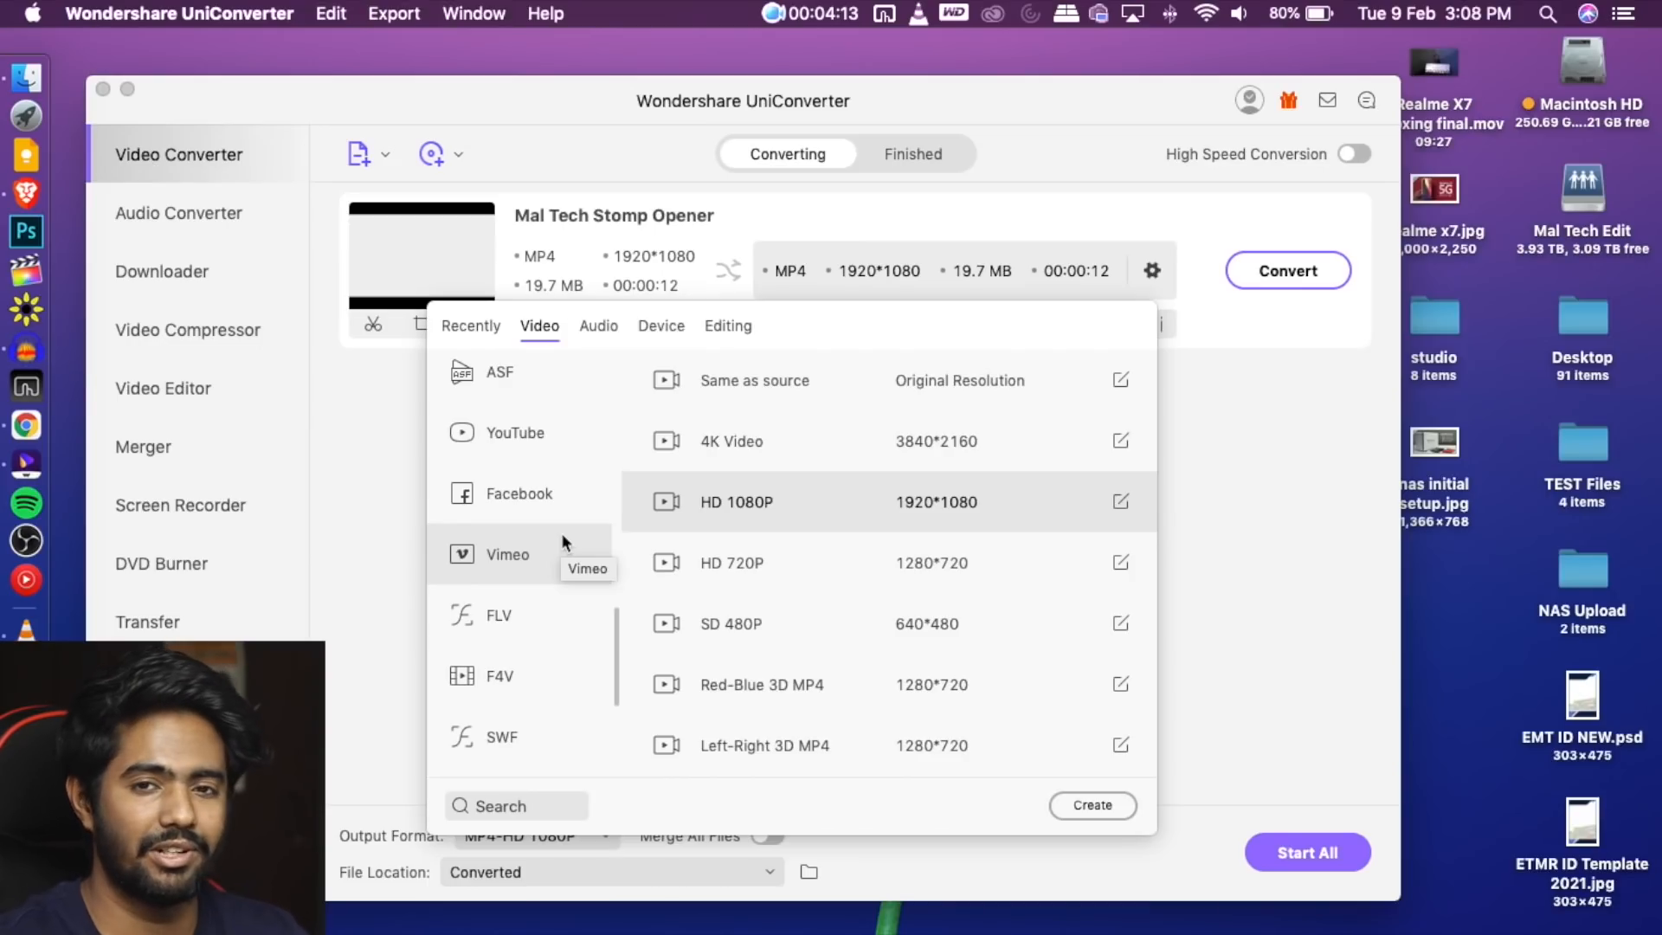
scroll(562, 536, "up", 6)
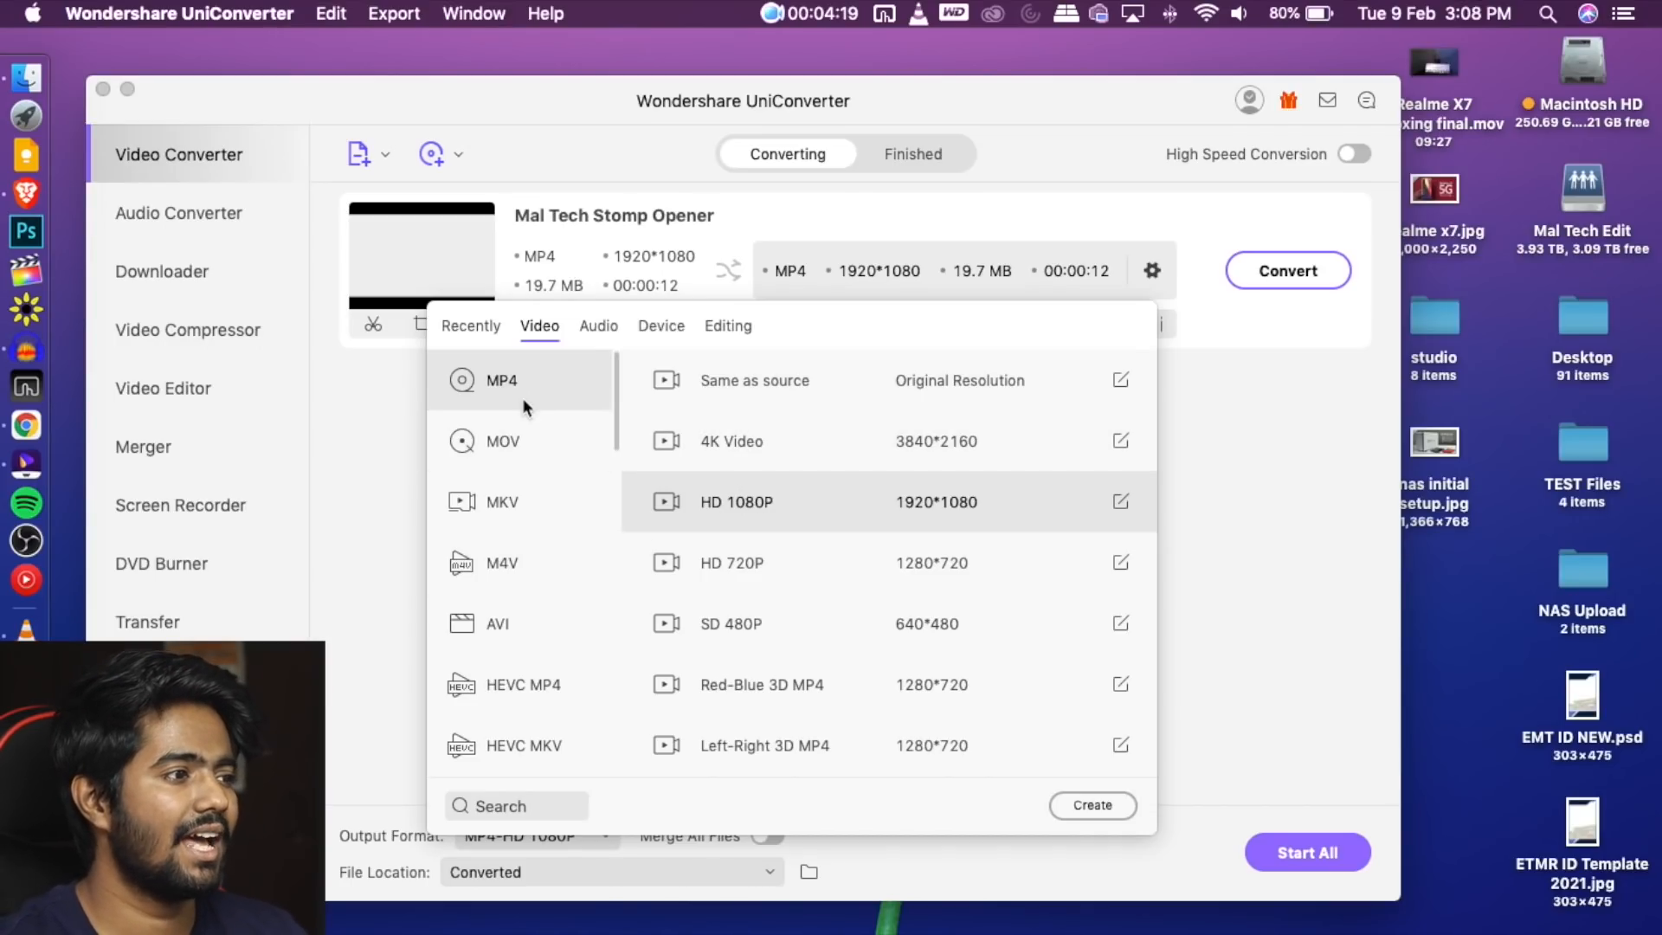
left_click(547, 449)
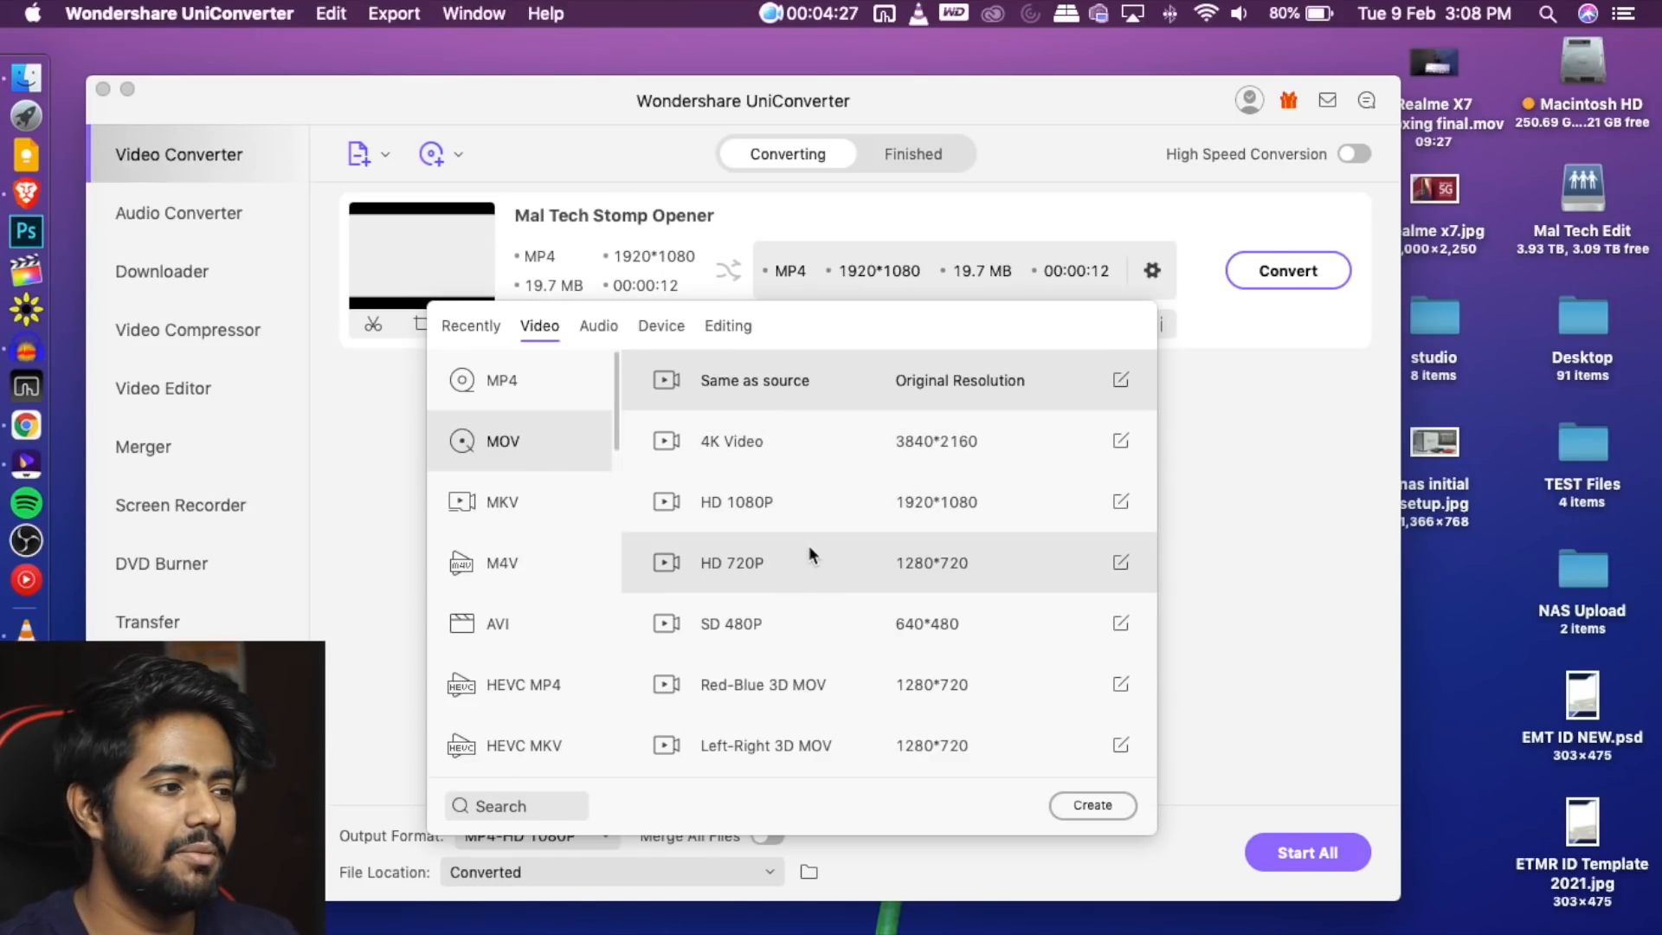
left_click(754, 559)
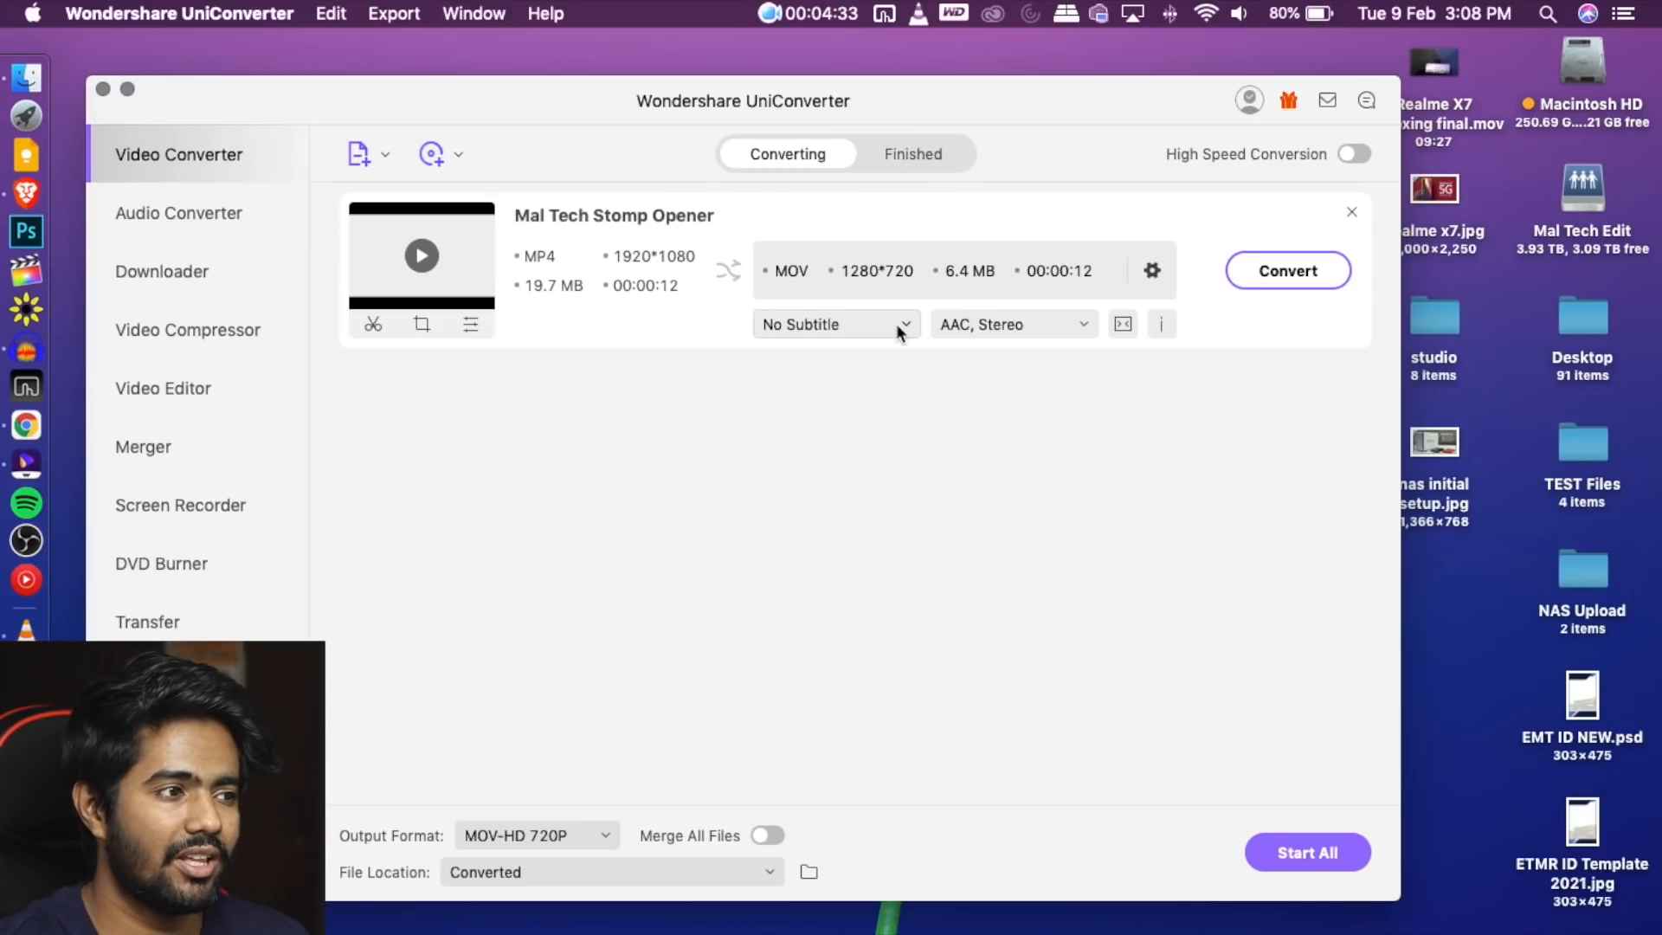
Examine the clip's subtitle and audio track options, leaving the AAC, Stereo track selected
left_click(848, 327)
left_click(890, 500)
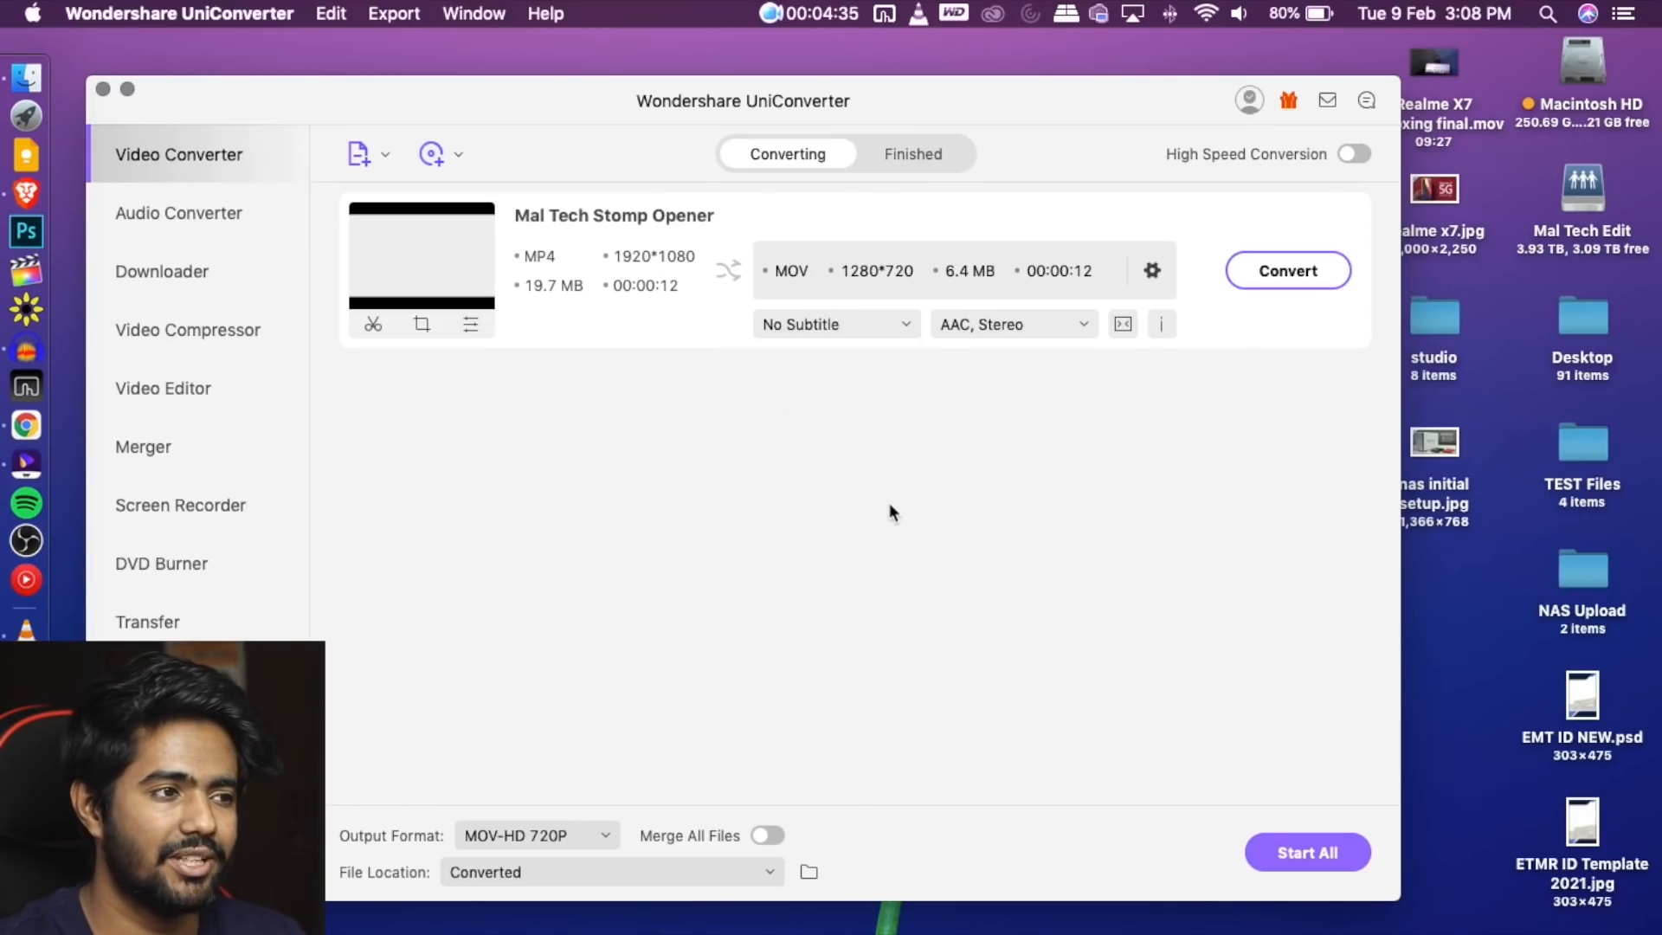
left_click(1056, 334)
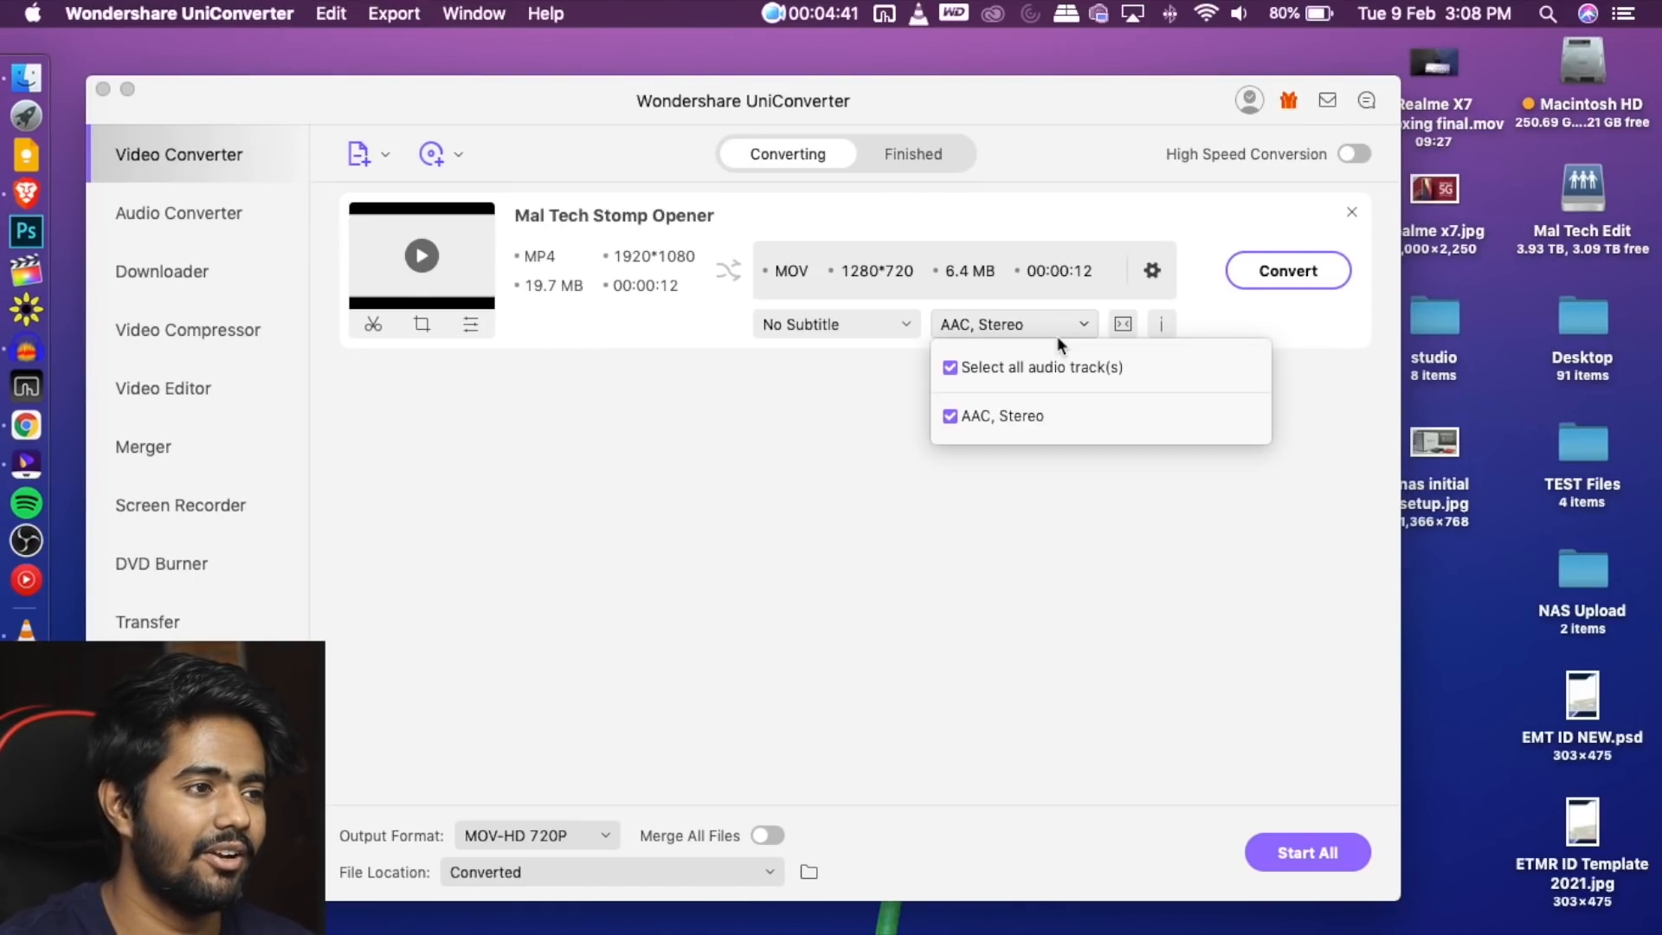
left_click(881, 468)
left_click(1039, 322)
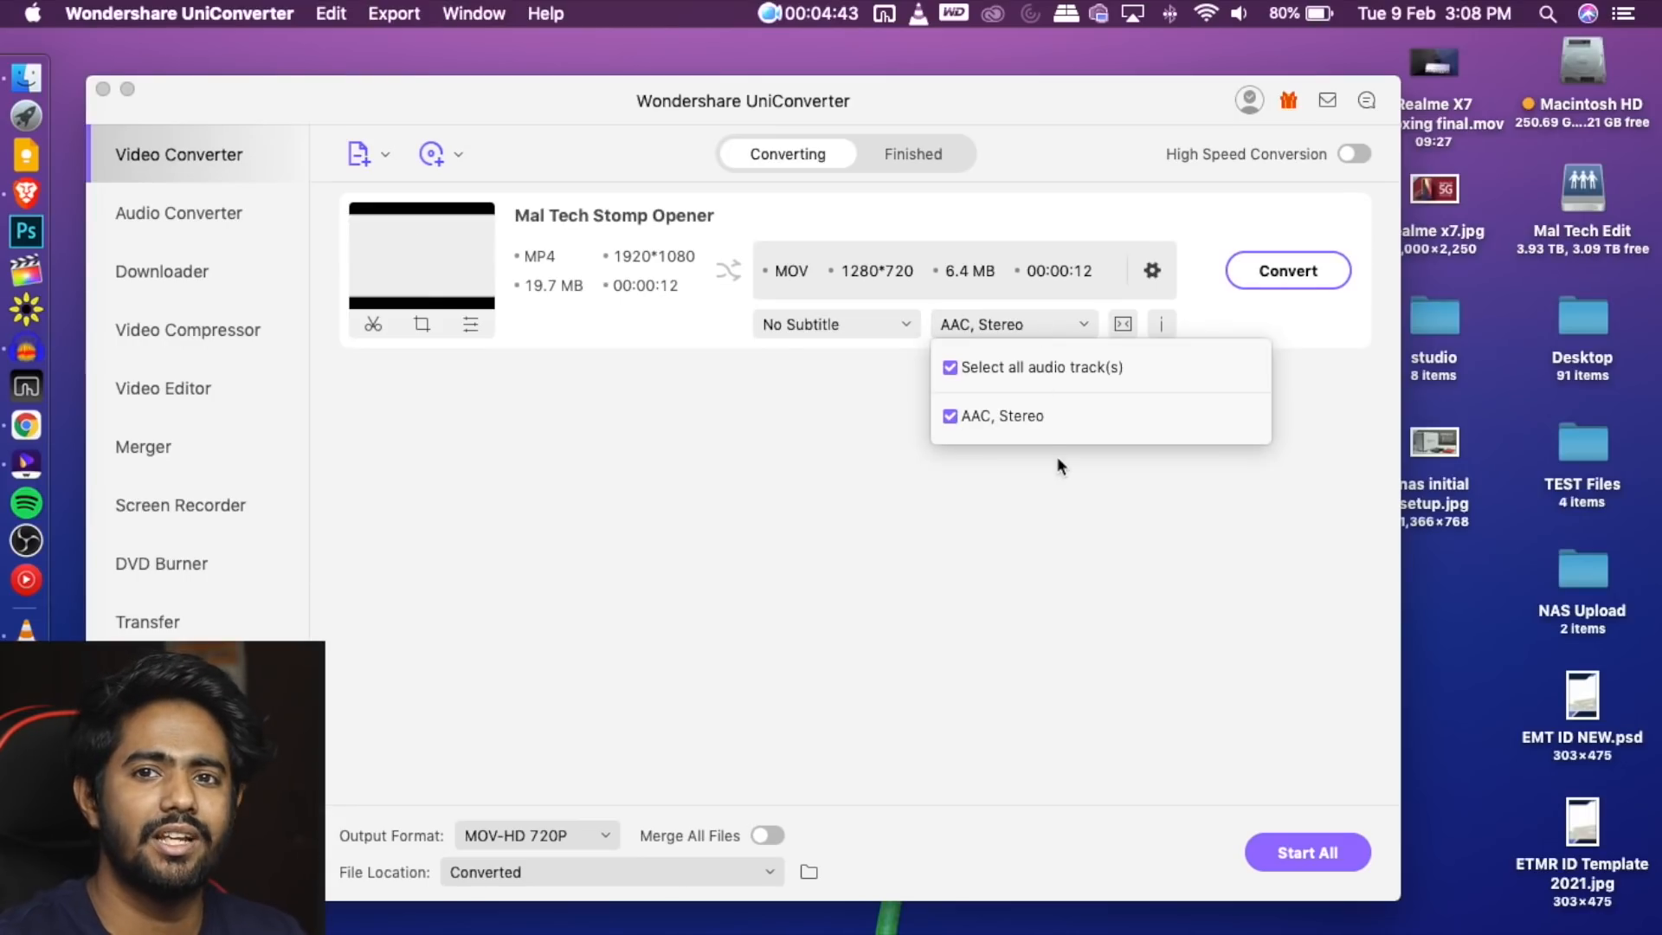
left_click(1100, 529)
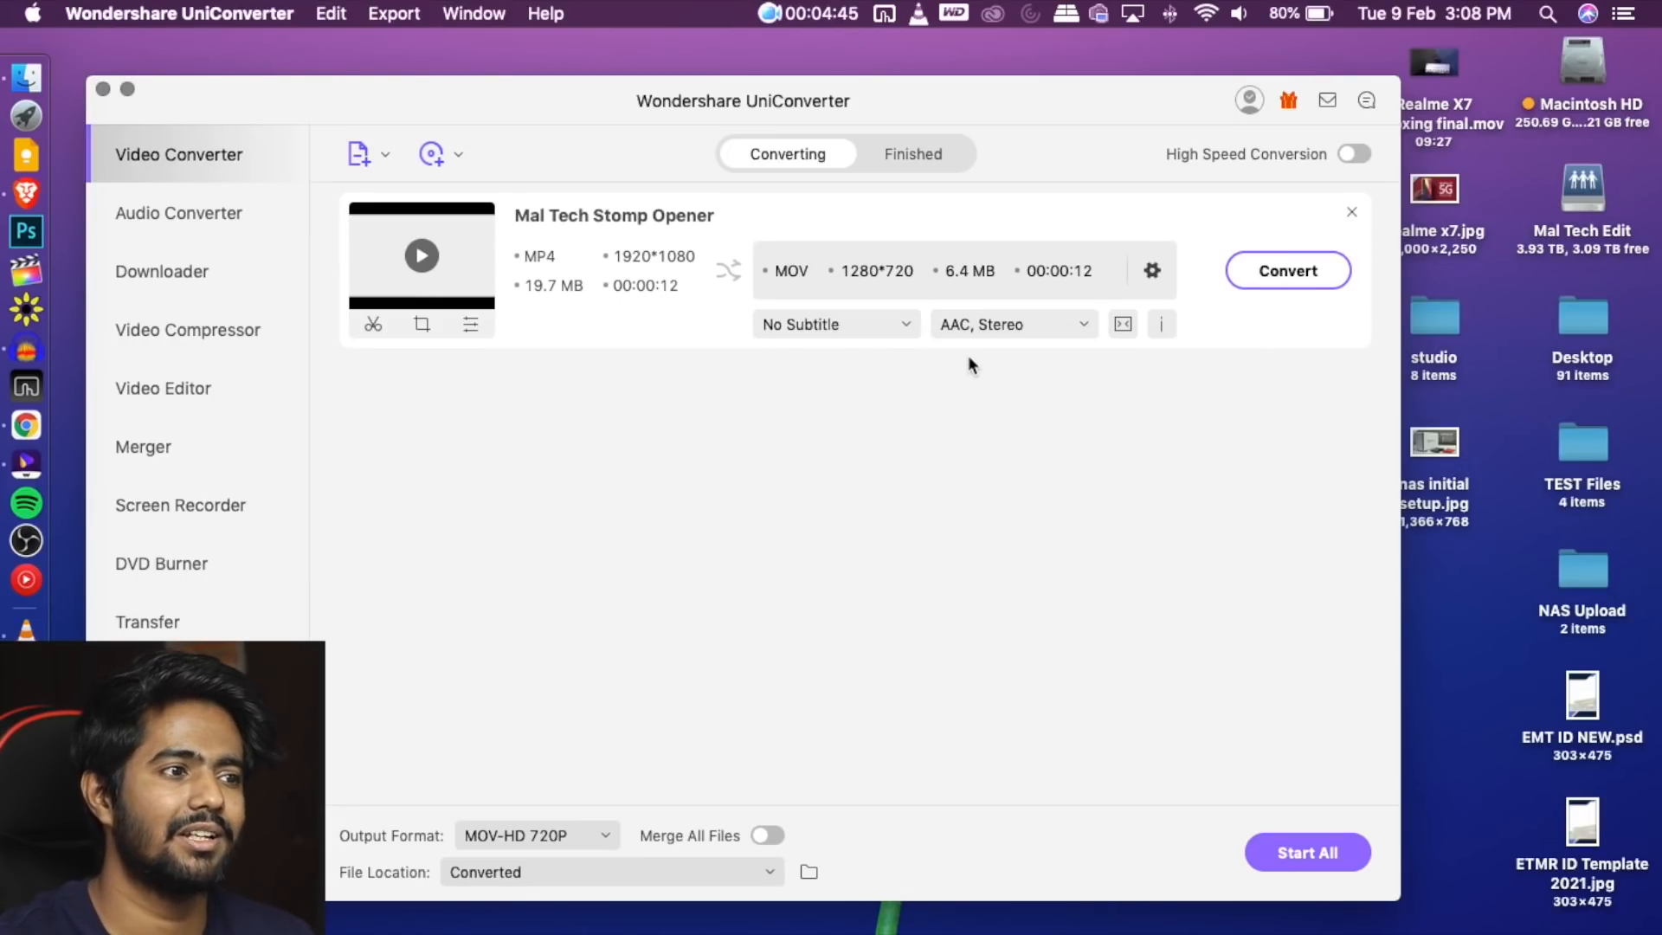
left_click(990, 326)
left_click(957, 416)
left_click(953, 418)
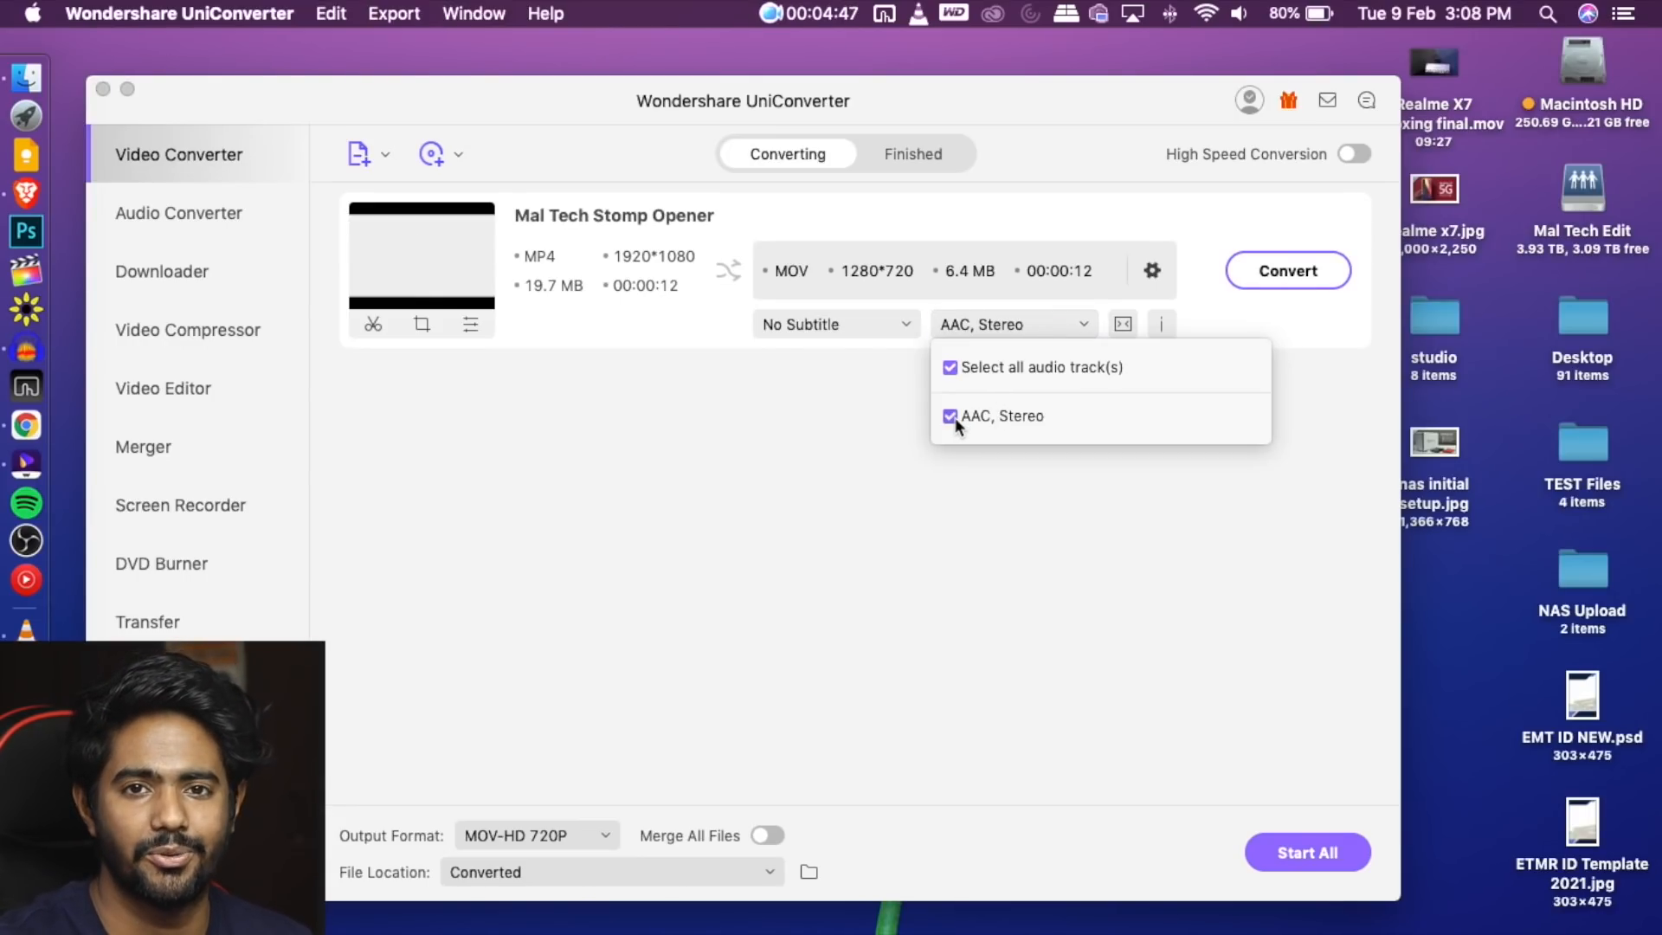
left_click(983, 472)
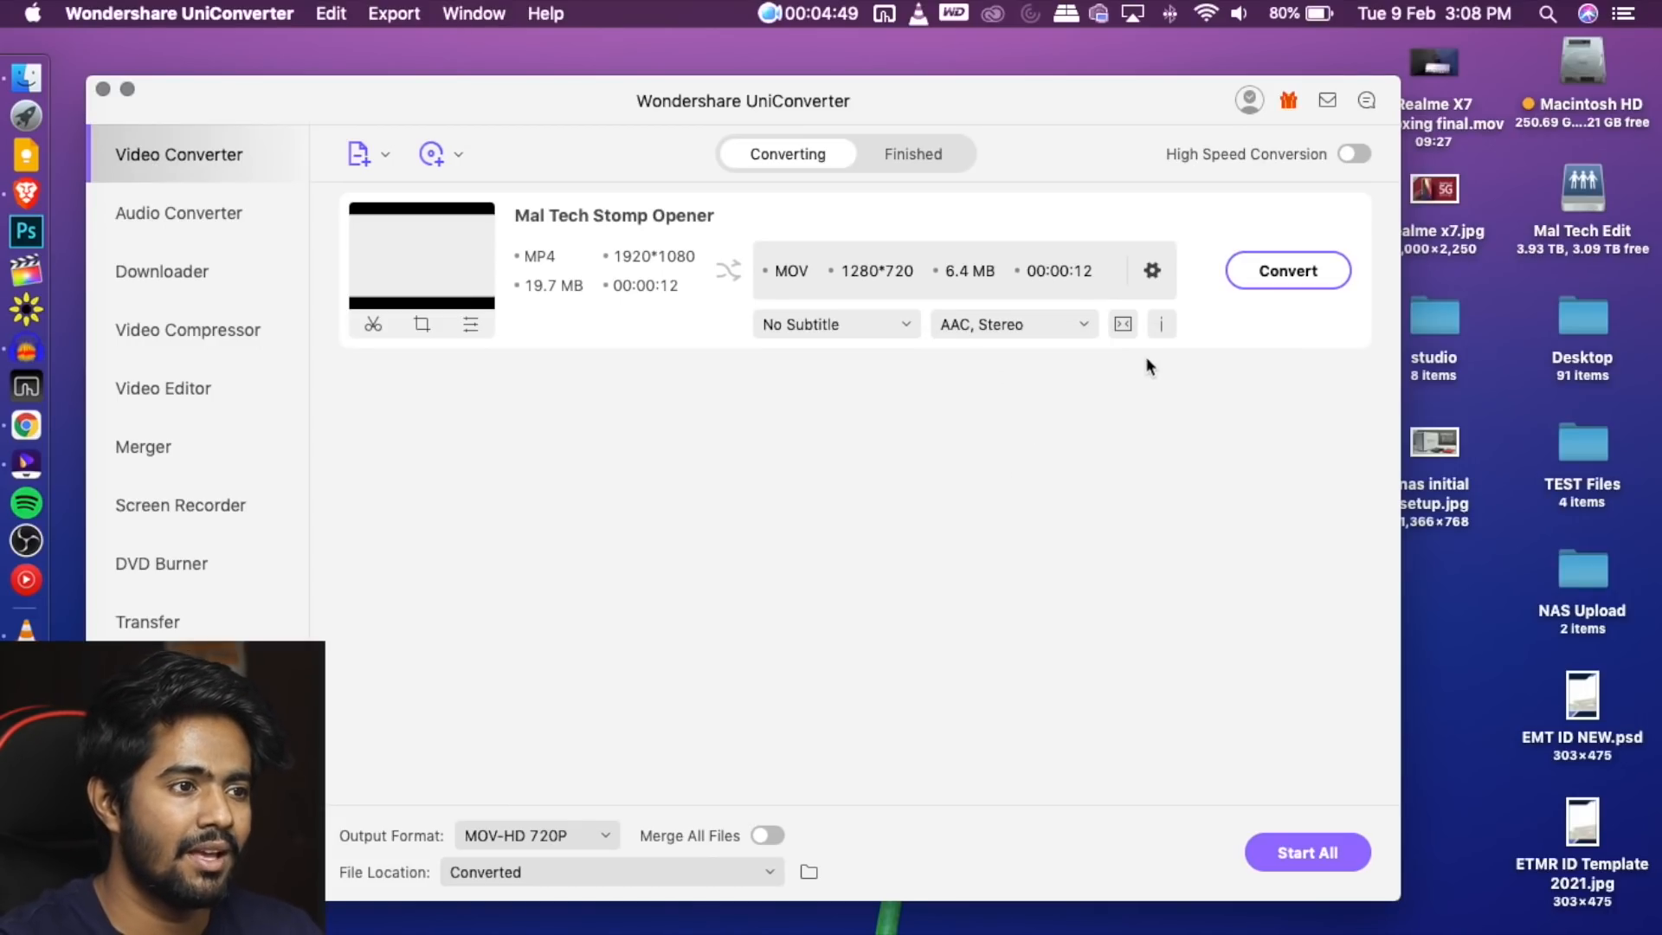
Examine the clip's media metadata fields and close them without entering anything
left_click(1163, 328)
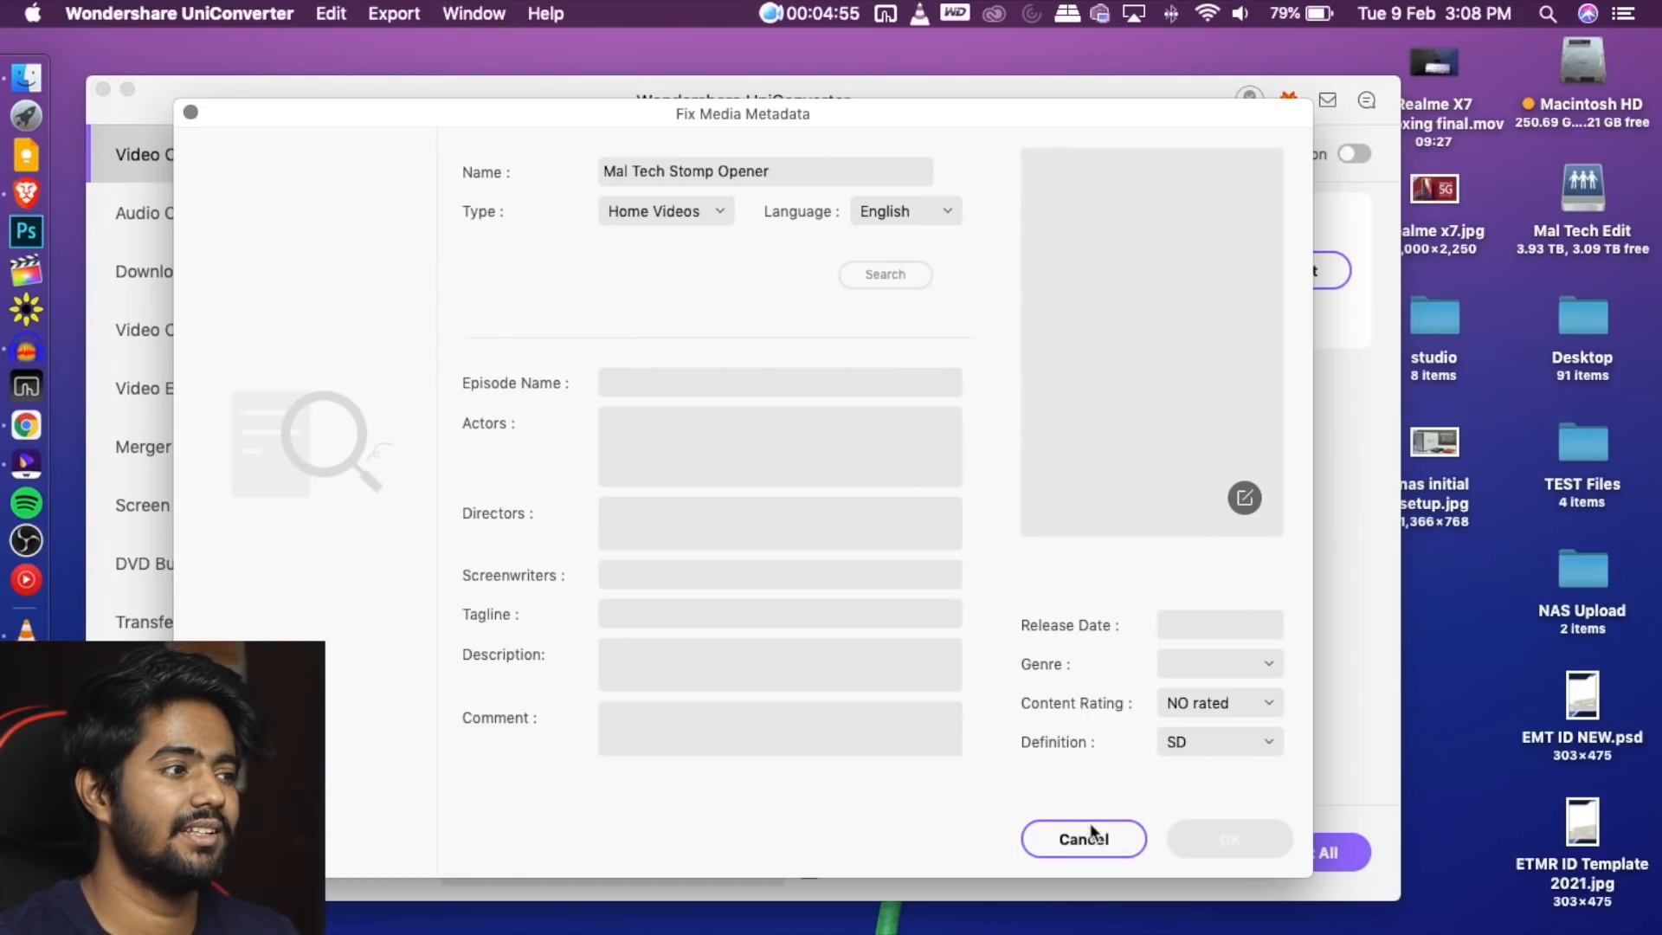
left_click(693, 378)
left_click(701, 460)
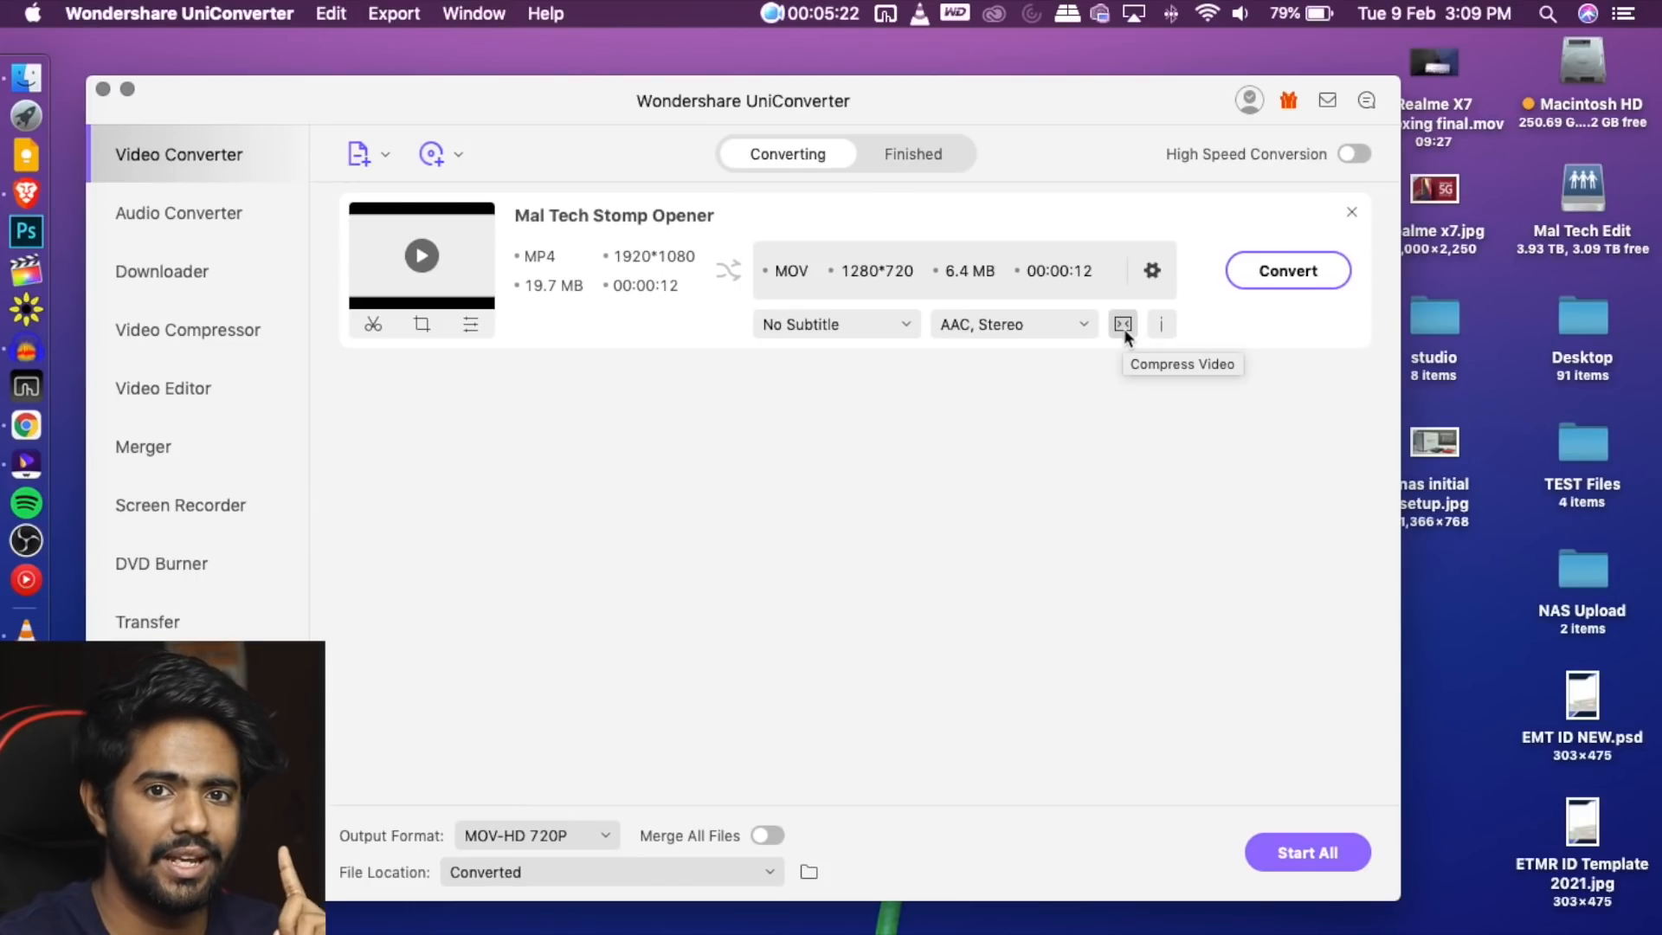
Compress the clip's output to a file size of 10.0 MB at 1280*720 and apply it
left_click(1122, 325)
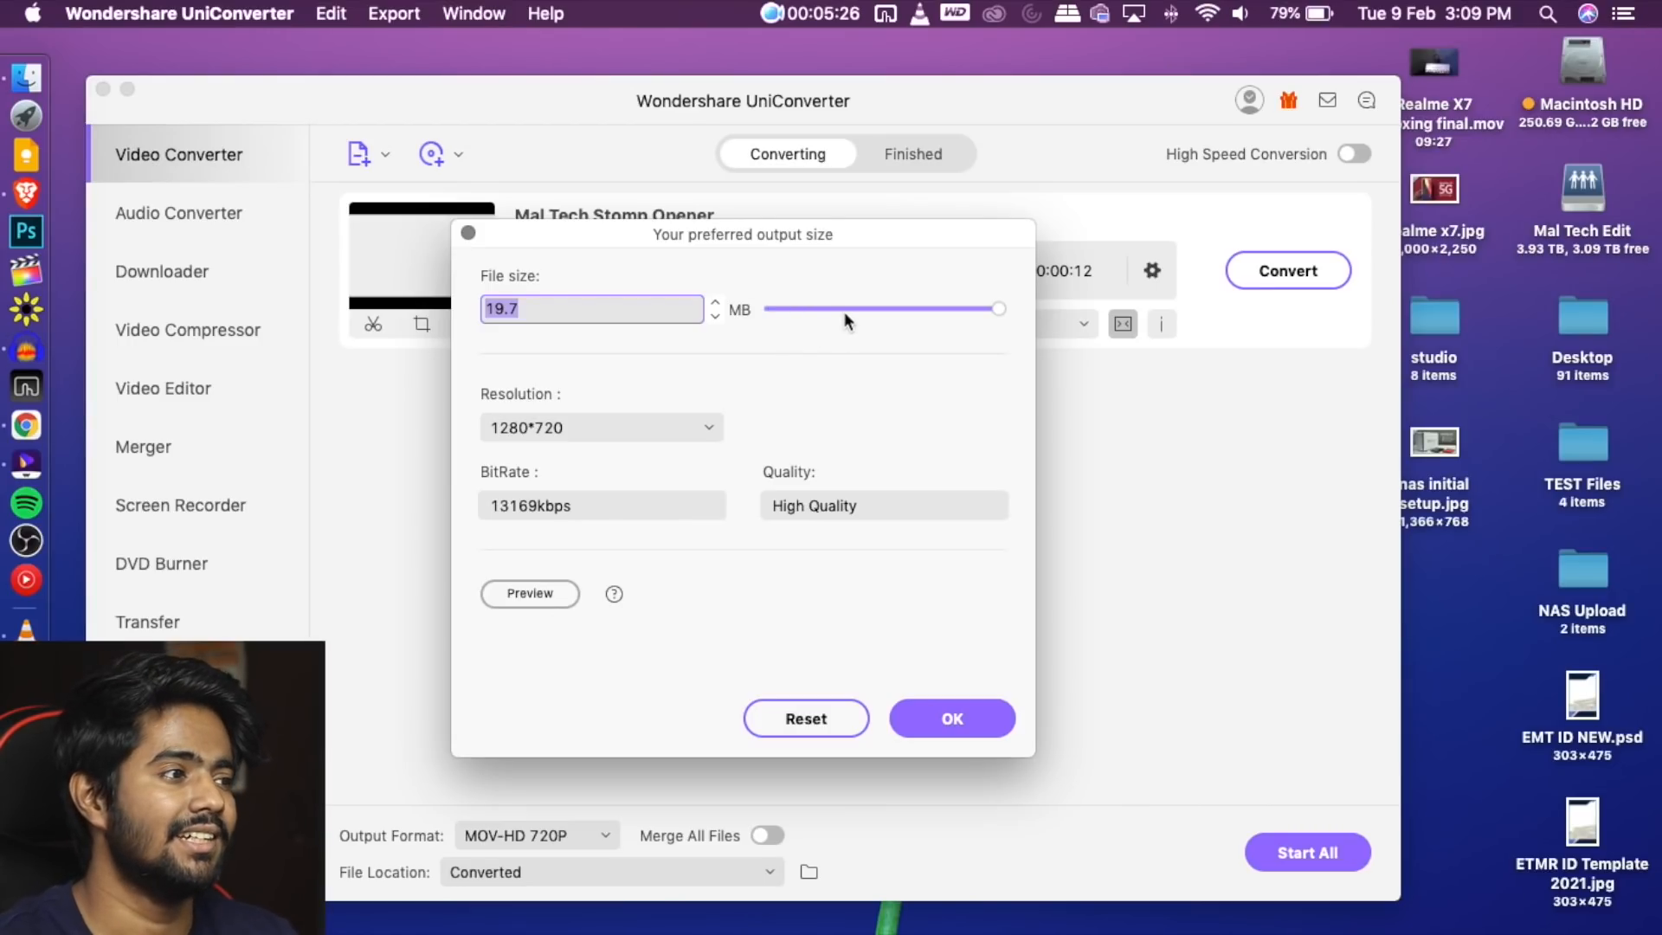
left_click(529, 308)
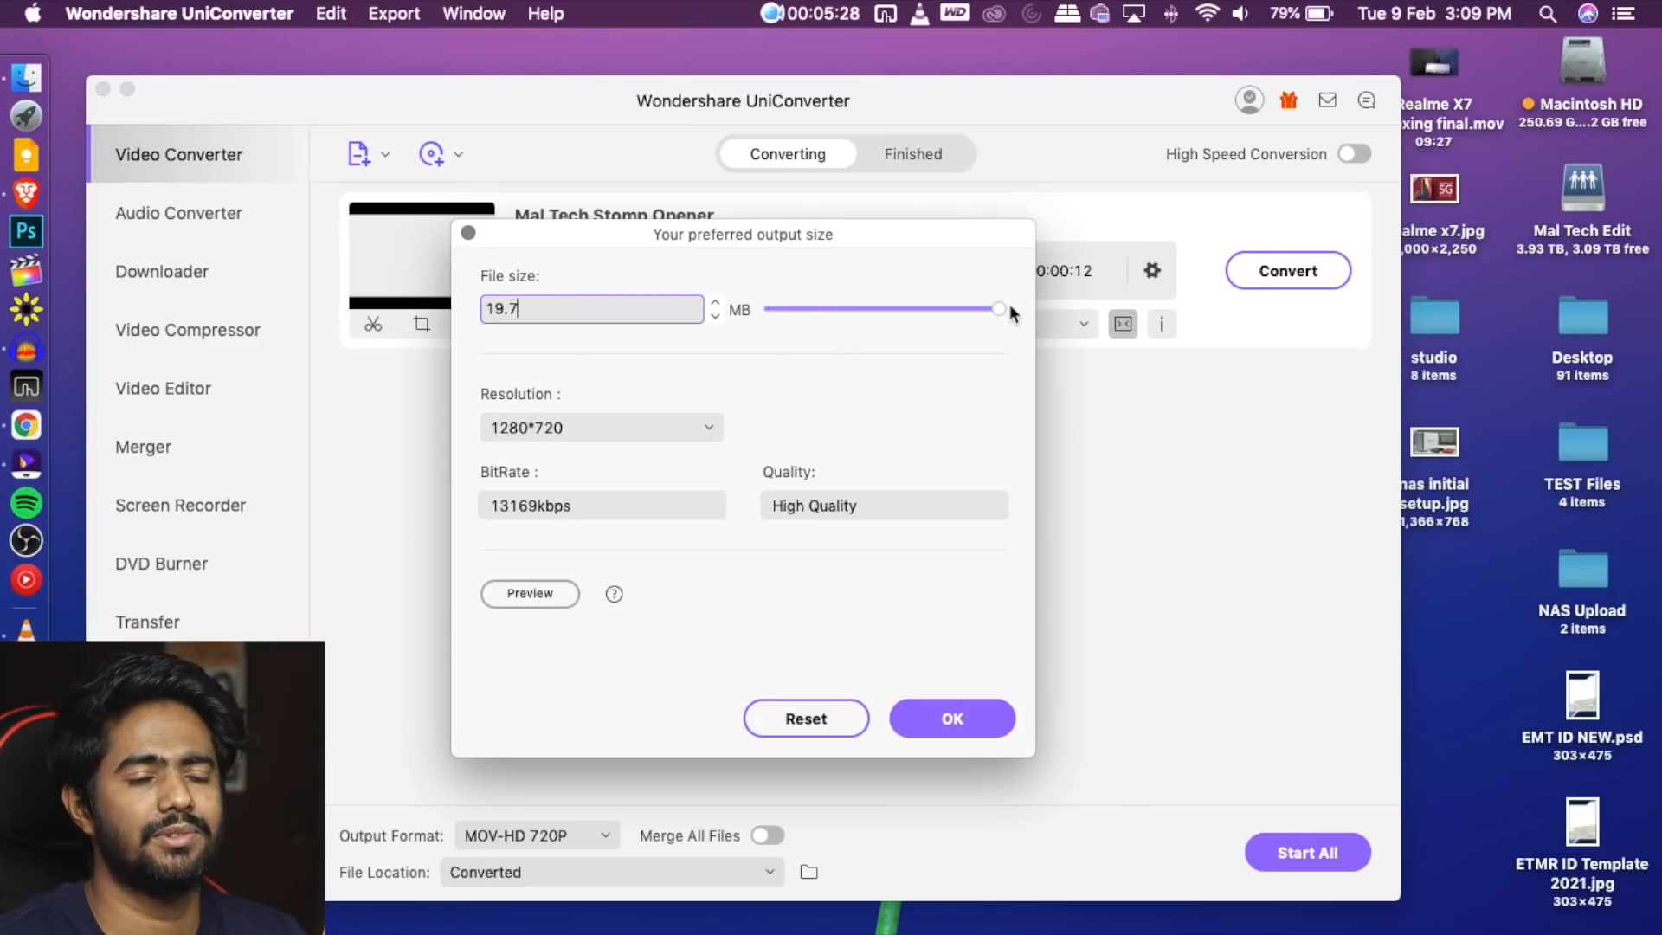
left_click_drag(1011, 314, 886, 314)
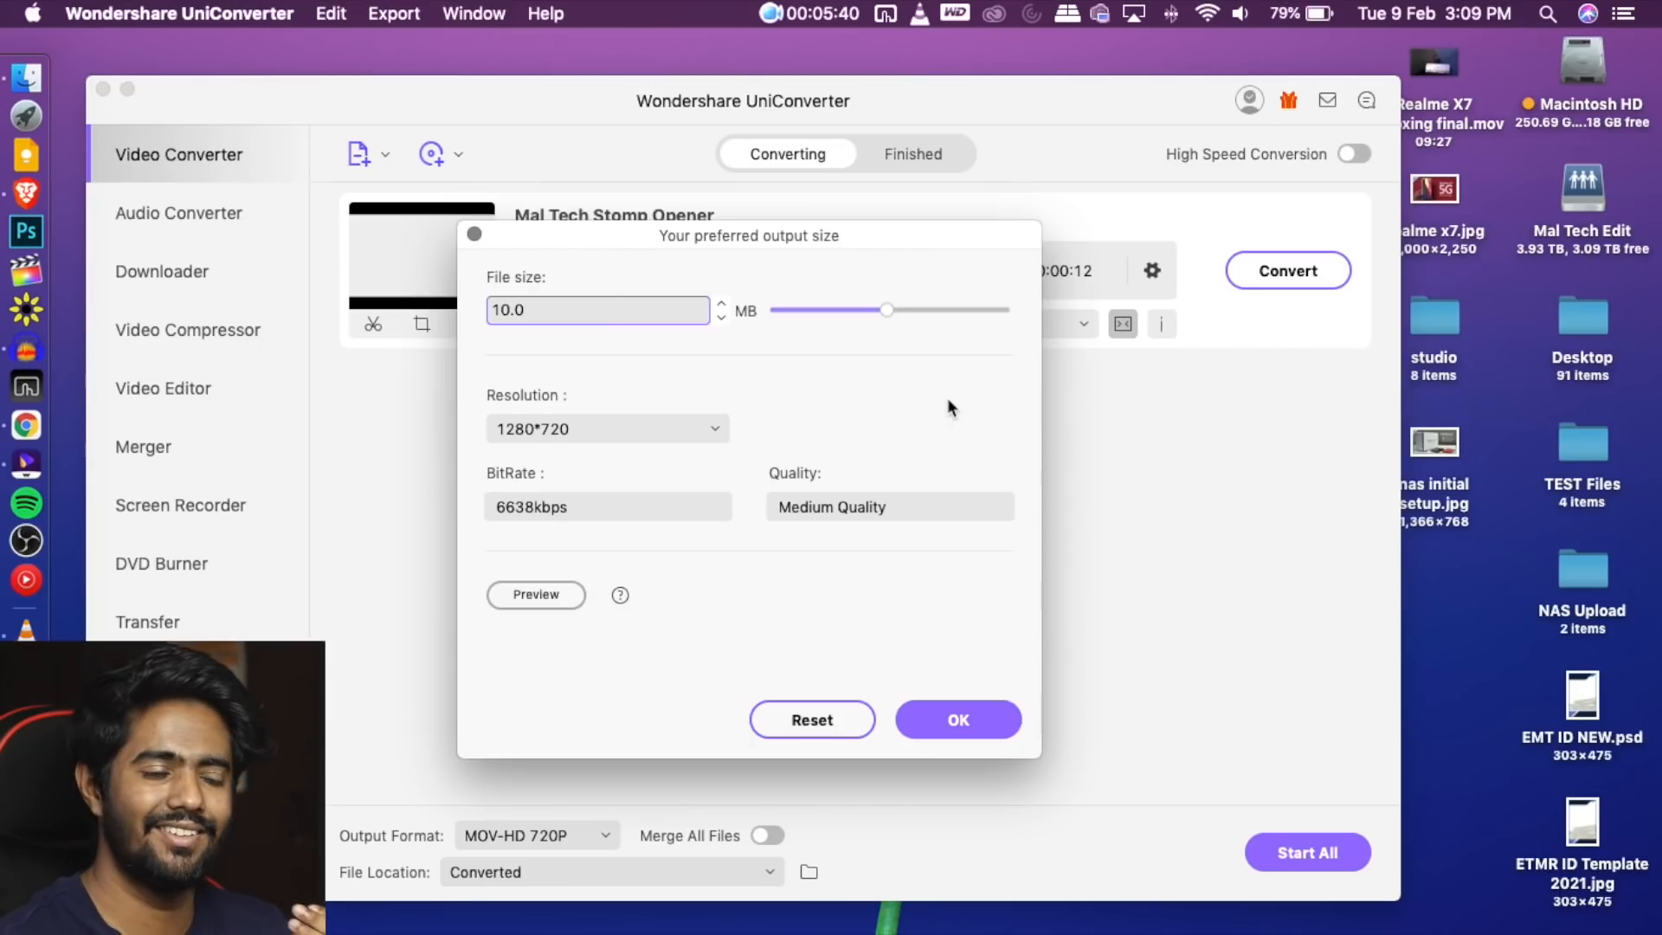
left_click(976, 718)
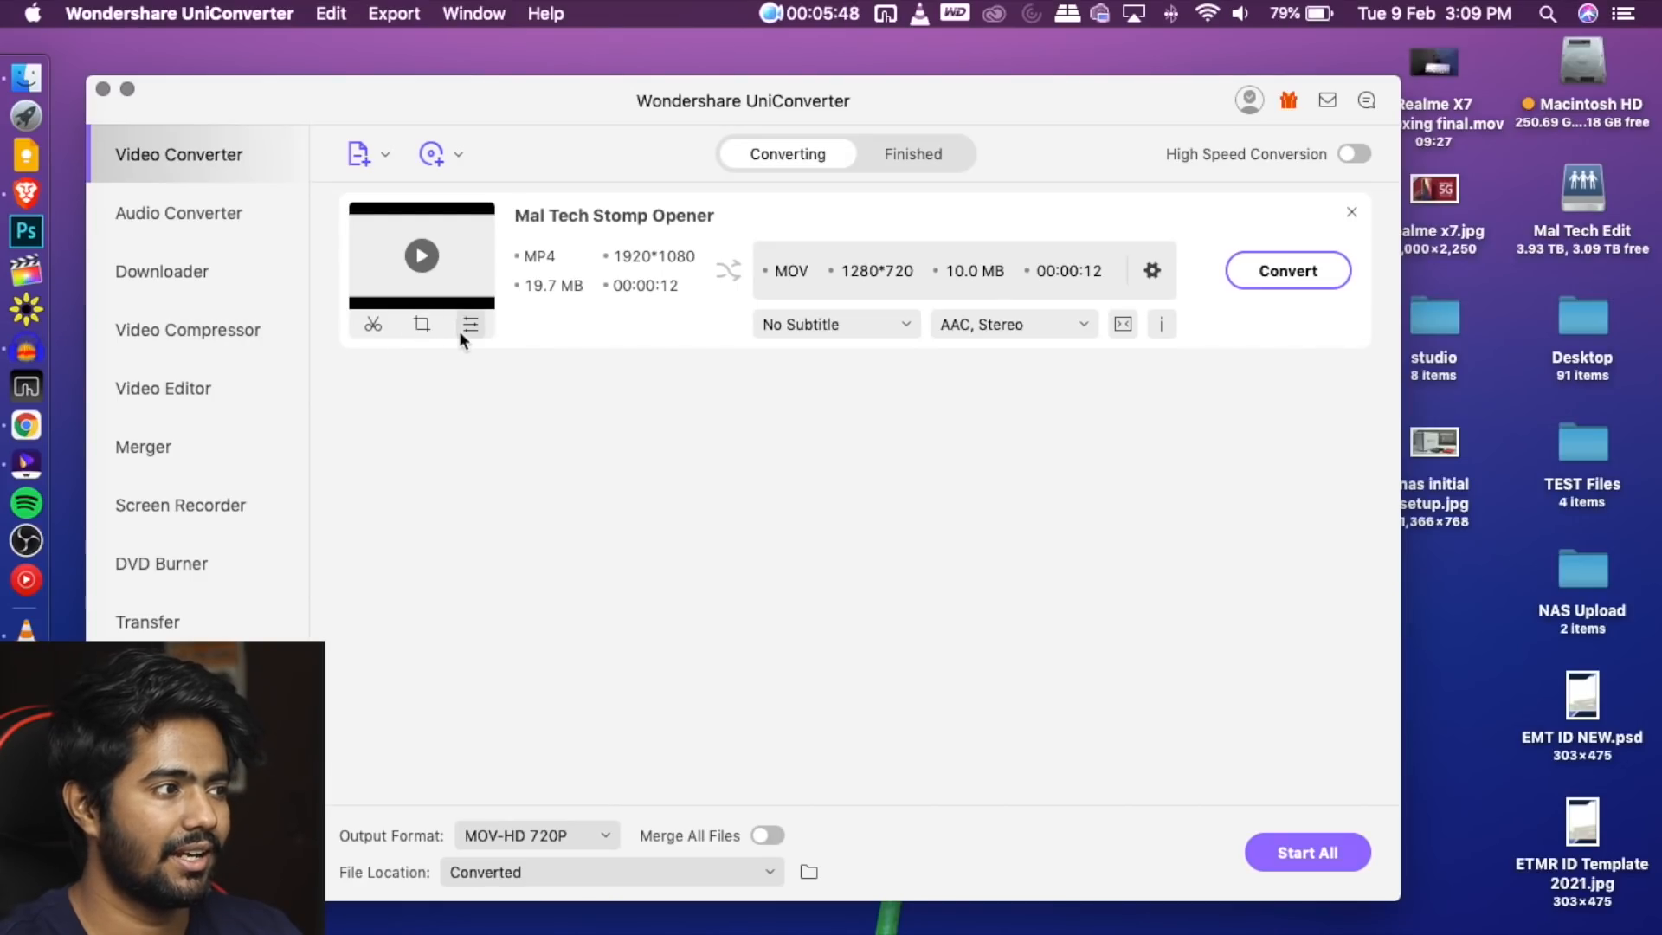
Trim about 2 seconds off the start of the clip, preview the remaining segment and apply the trim
left_click(374, 326)
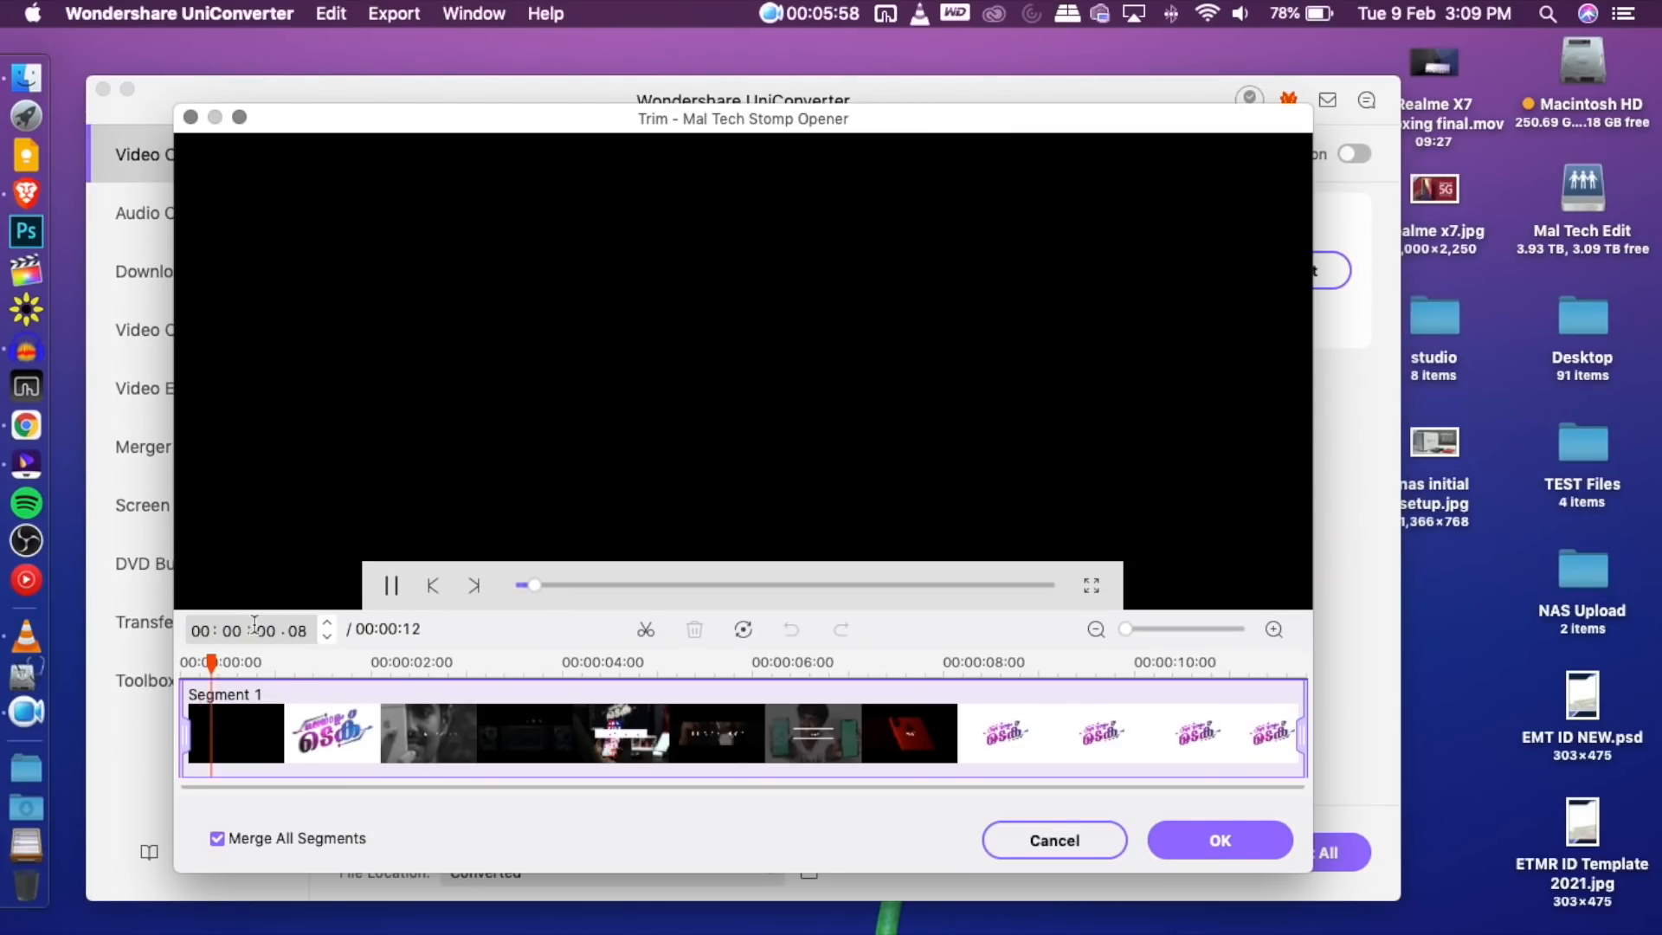
left_click(392, 586)
left_click_drag(424, 668, 368, 659)
left_click_drag(367, 662, 362, 662)
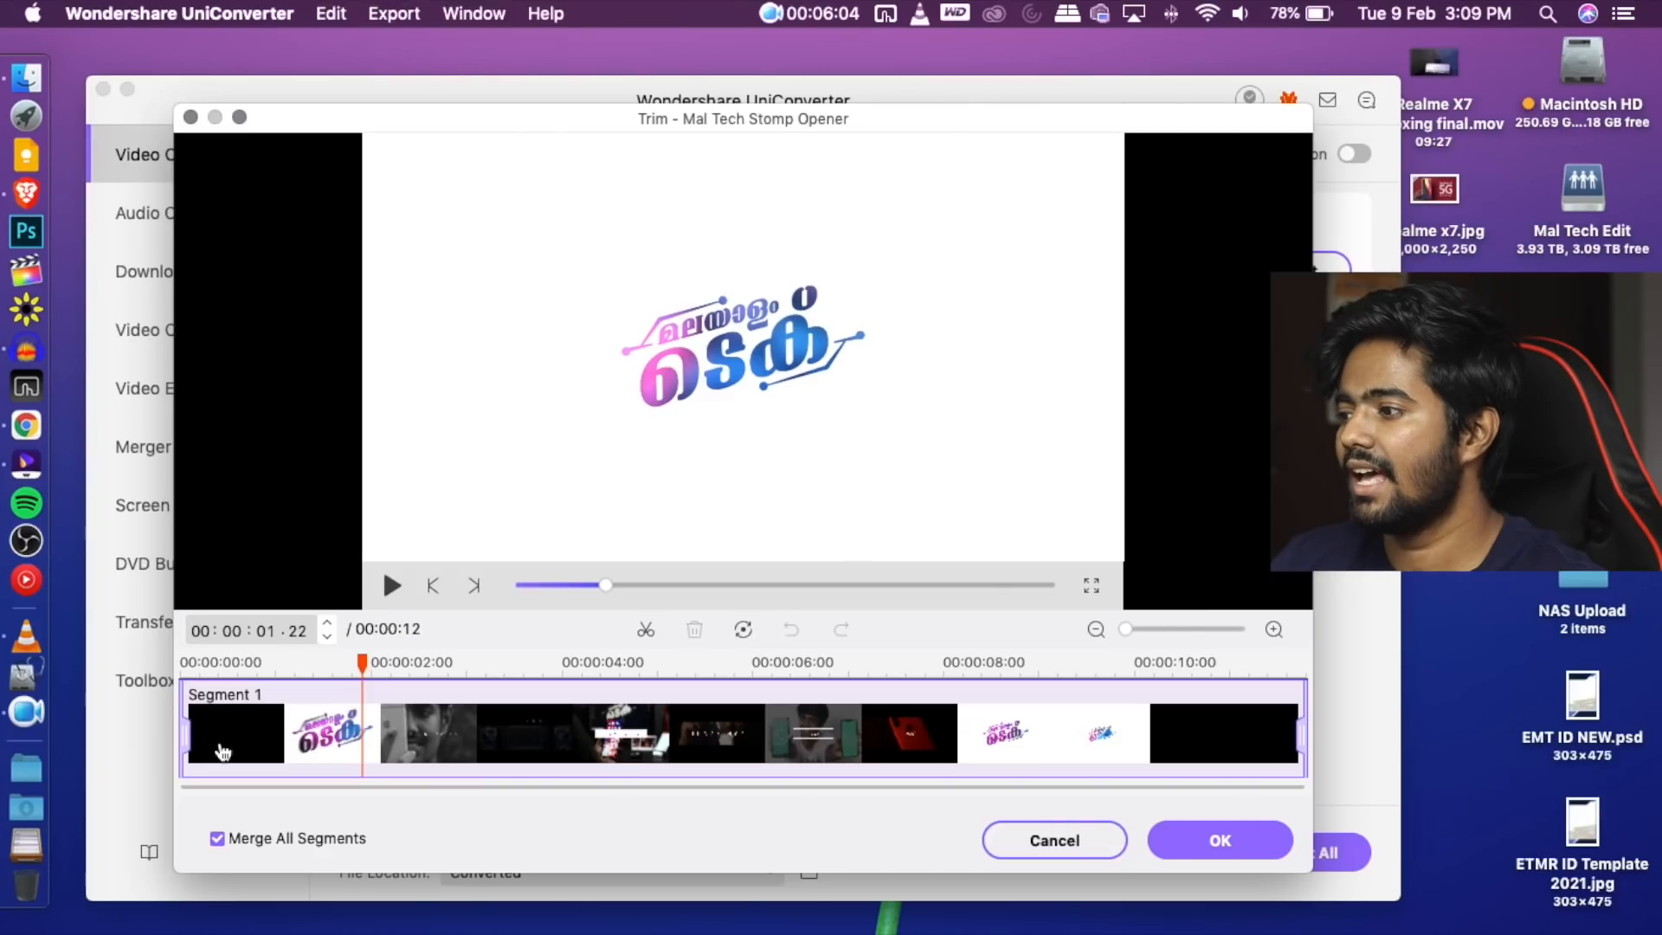
left_click_drag(183, 742, 374, 755)
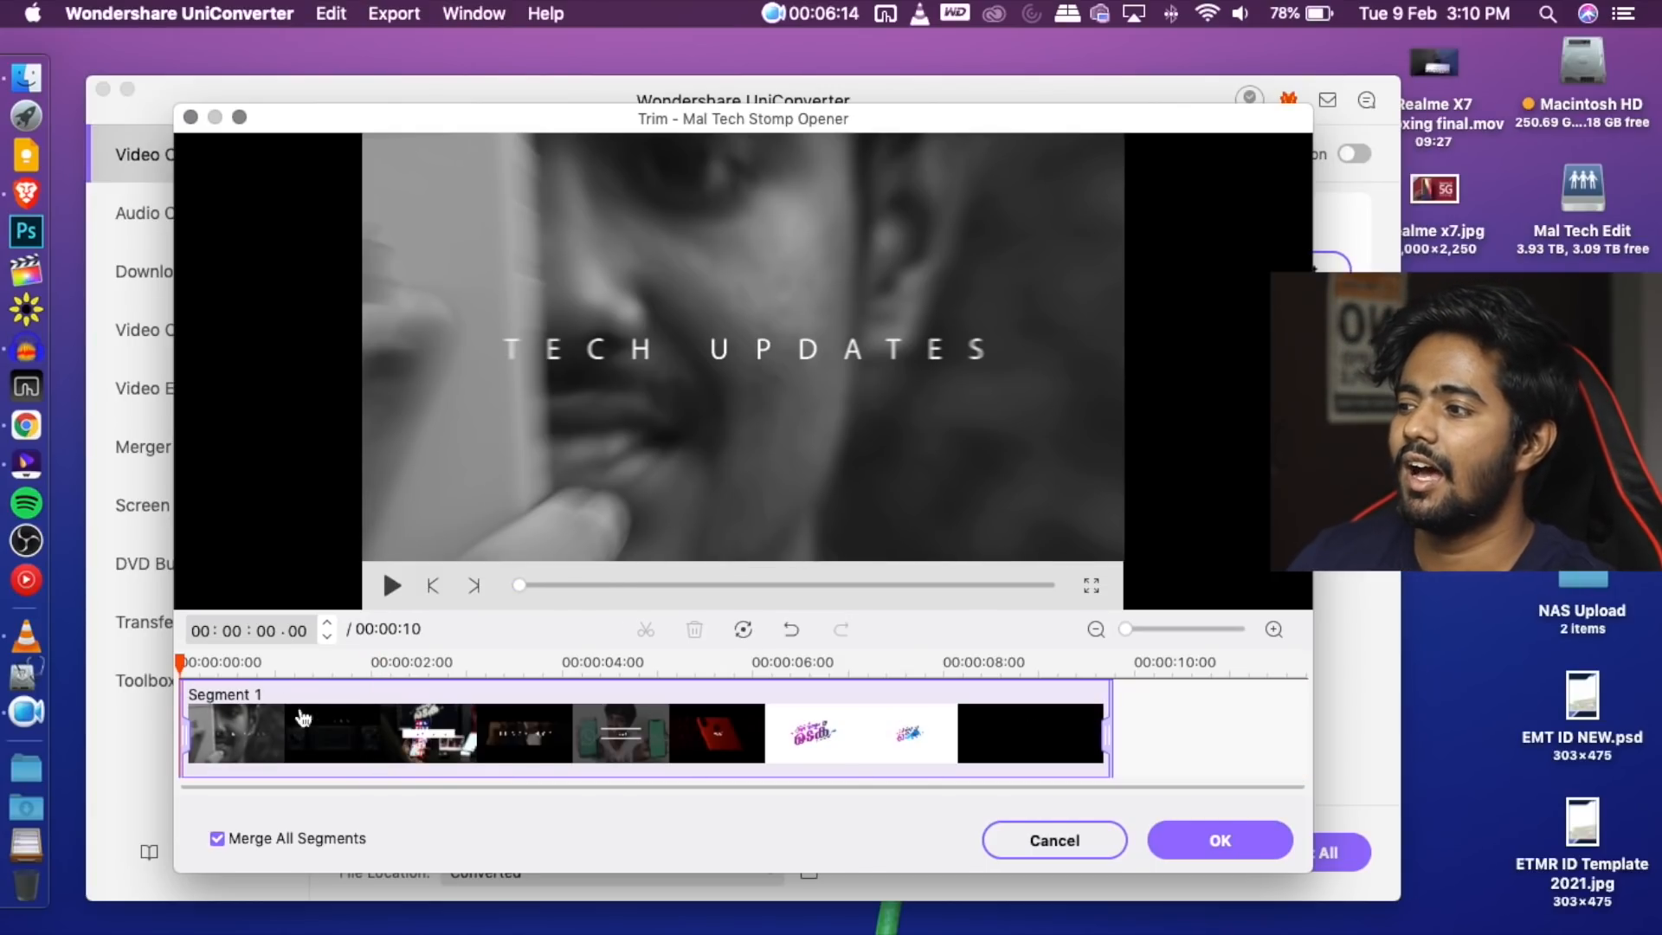
left_click(390, 589)
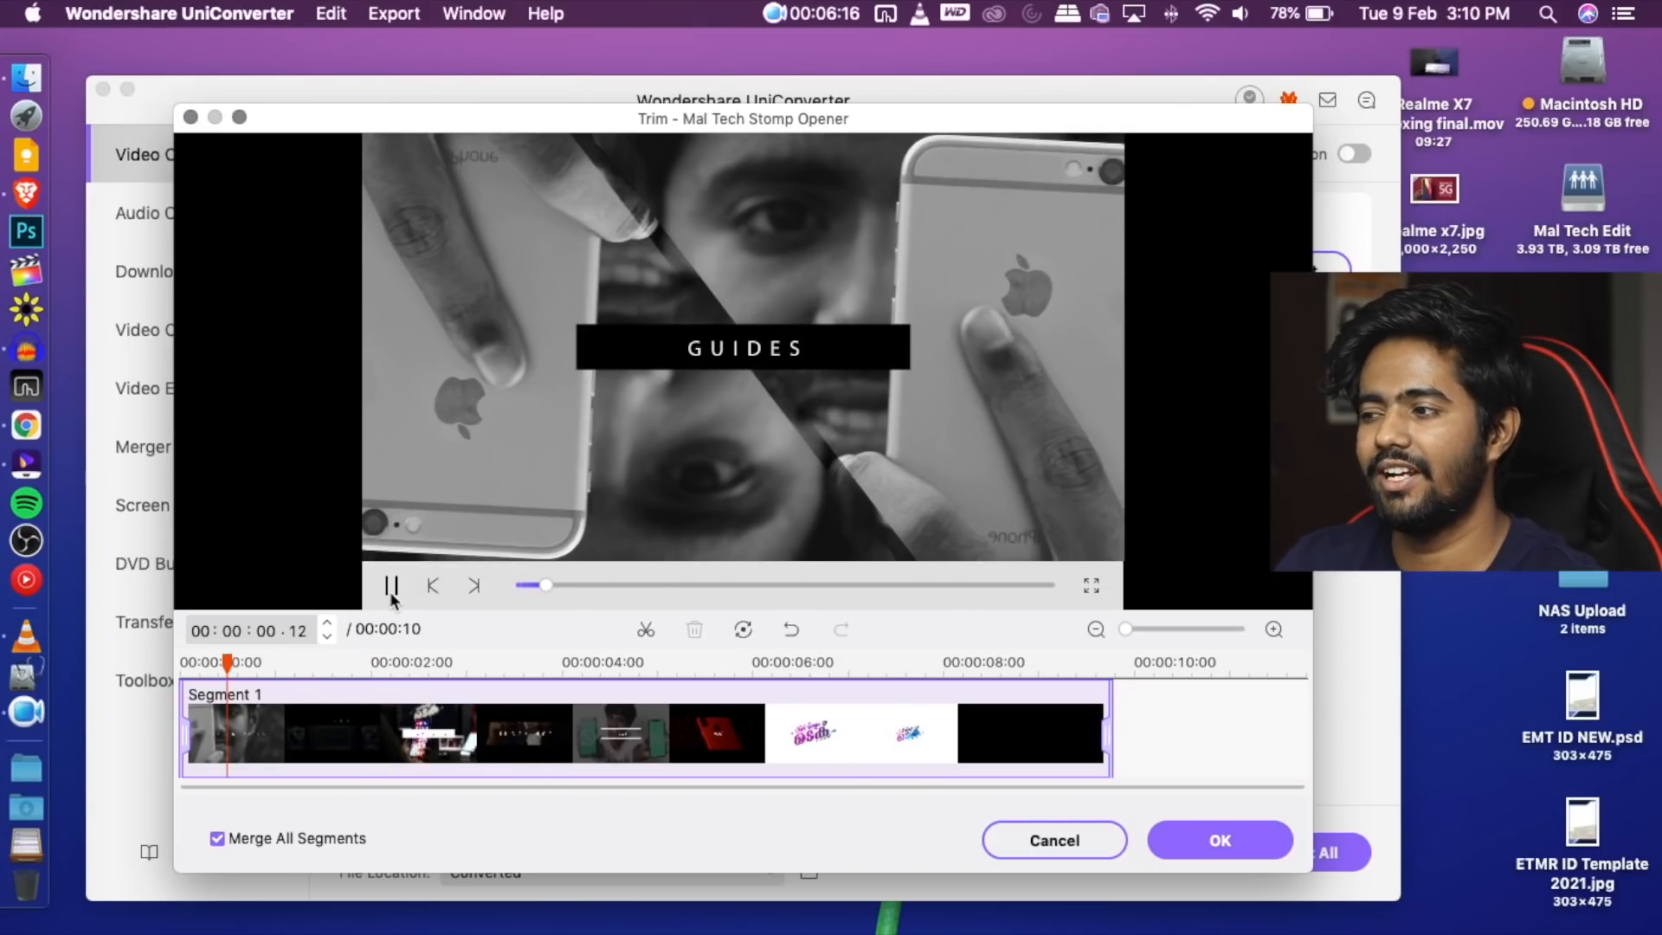
left_click(391, 587)
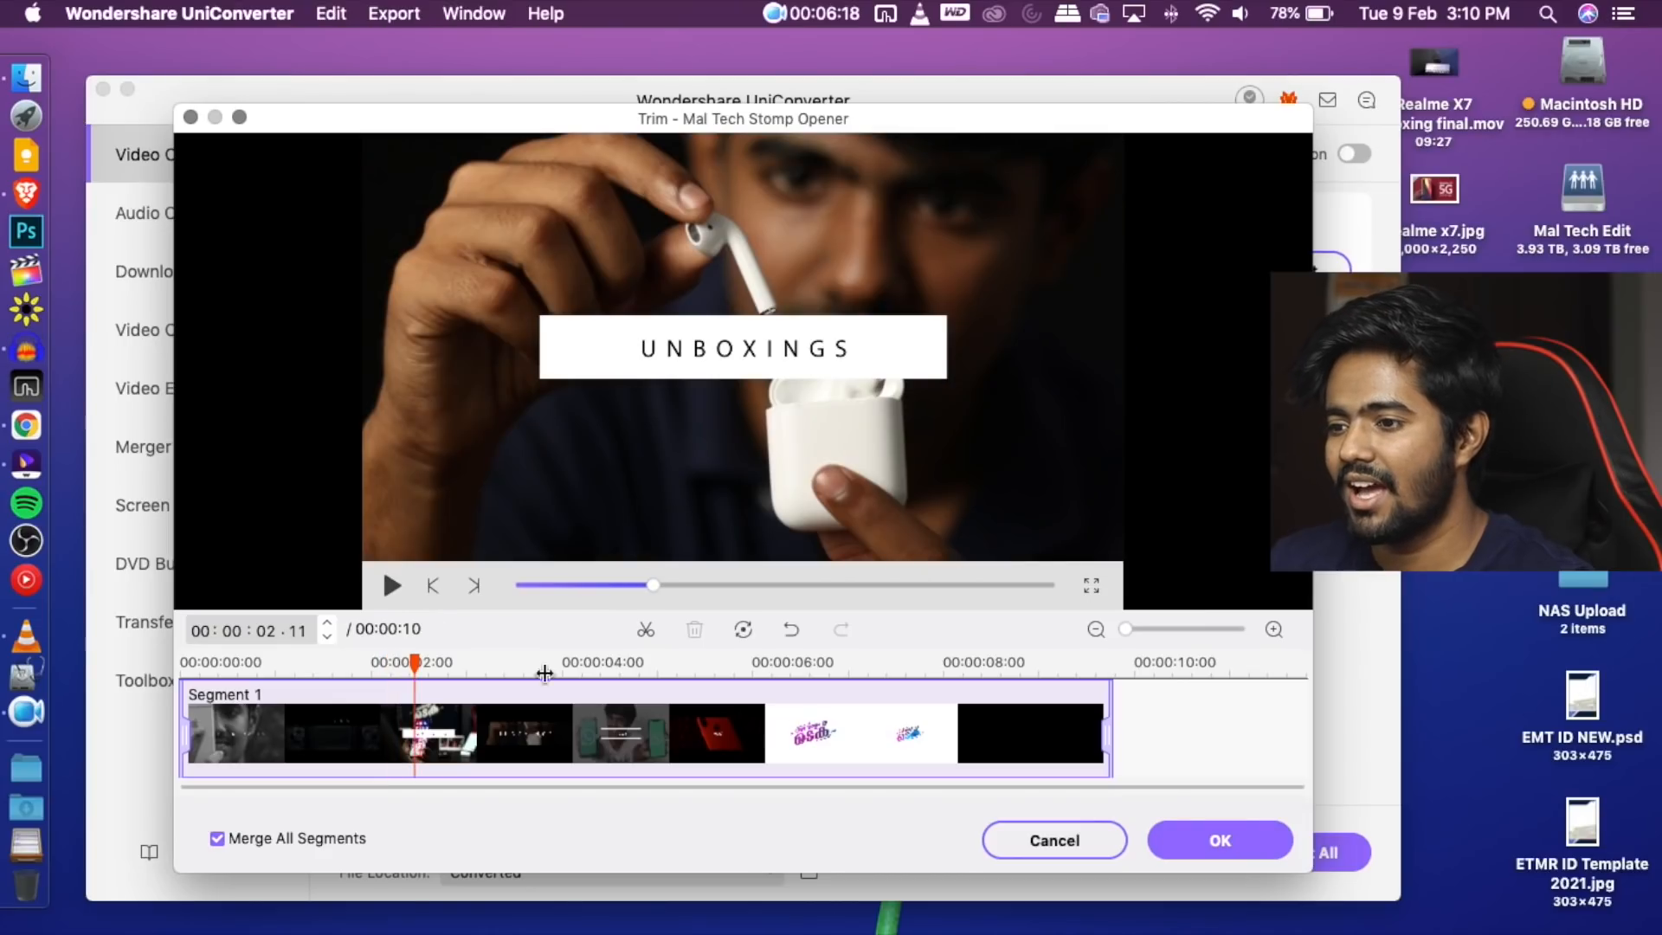
left_click(1244, 838)
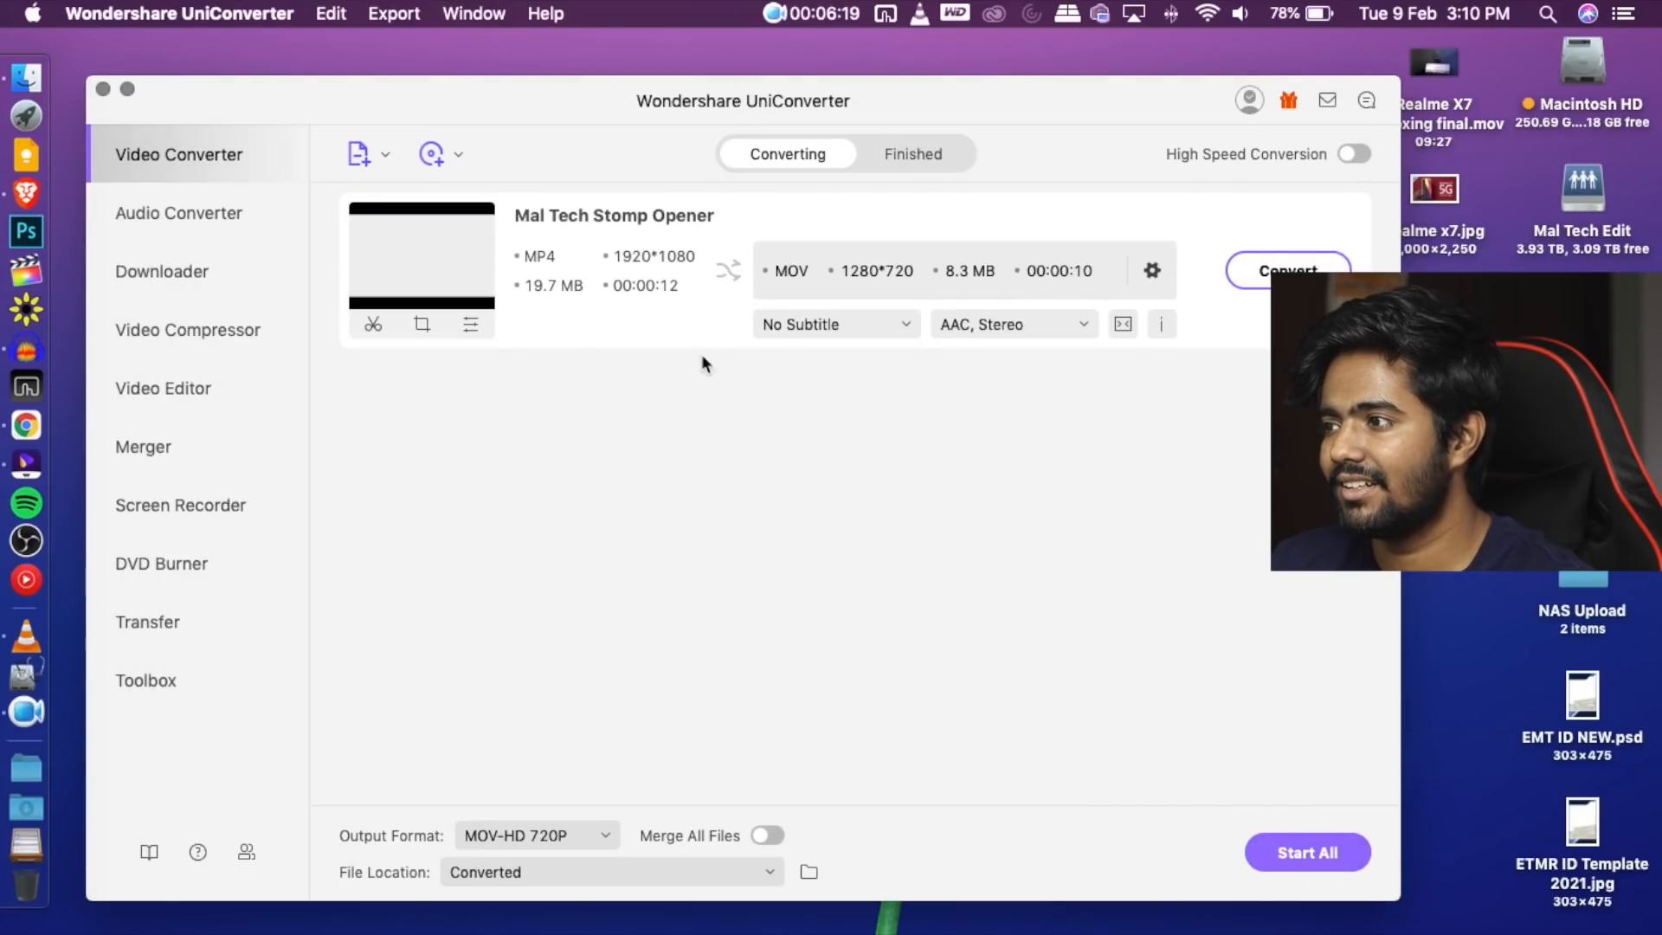
Crop the clip's upper and lower edges to keep a wide horizontal band across the middle of the frame
left_click(422, 326)
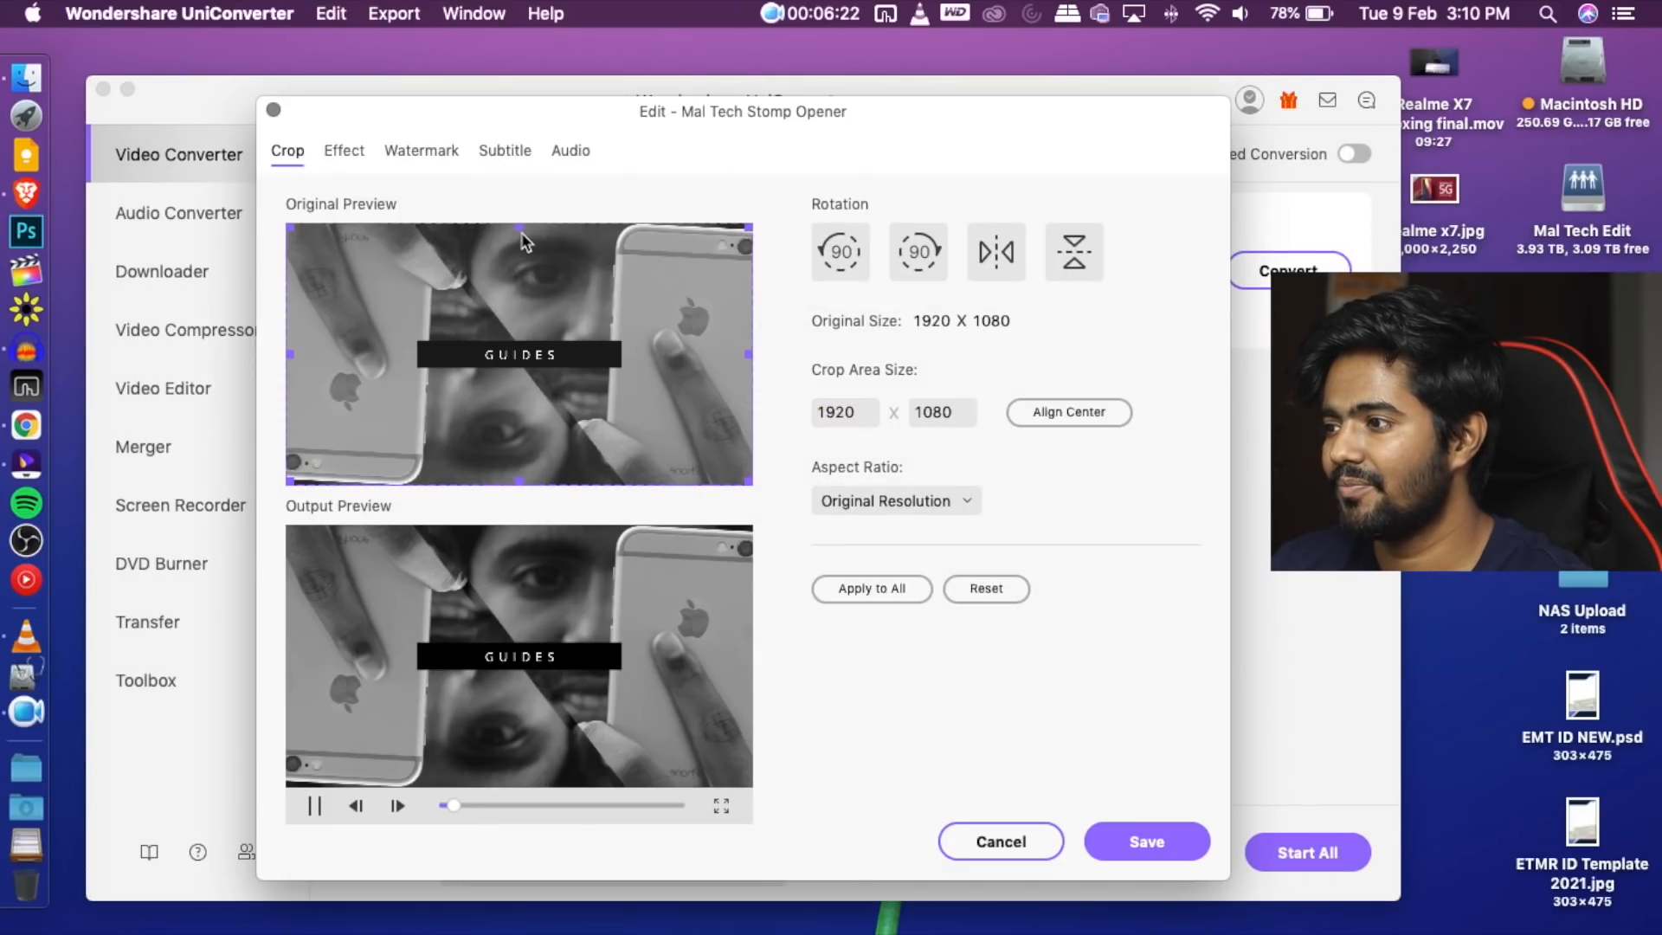
left_click_drag(518, 231, 526, 315)
left_click_drag(523, 489, 564, 394)
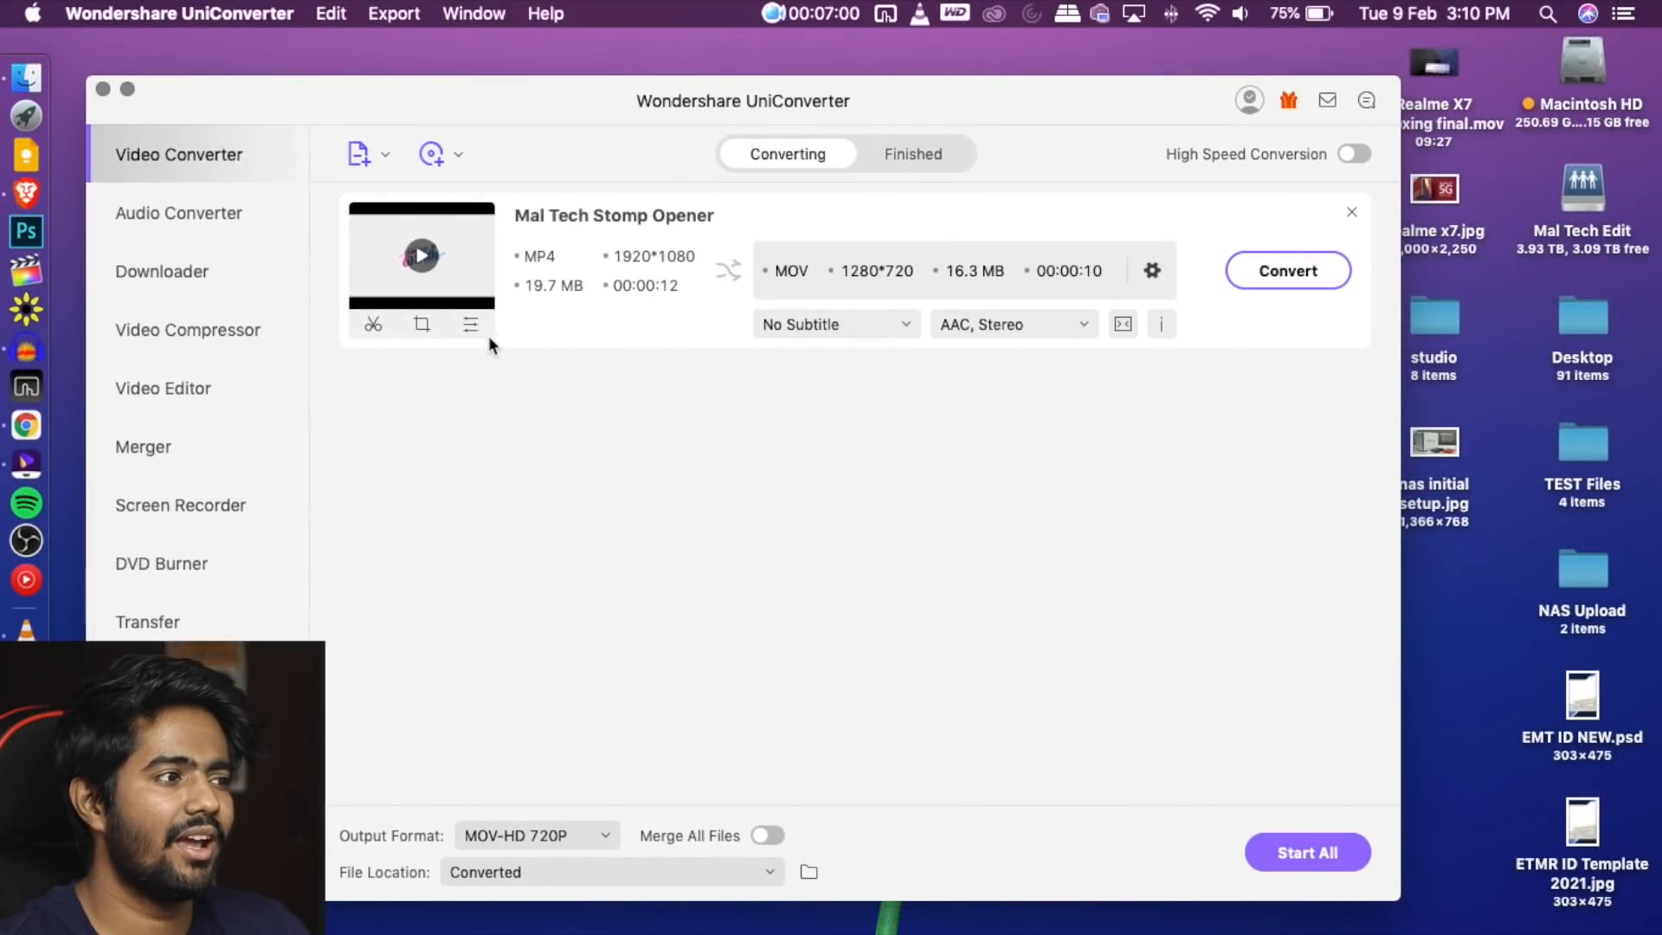
Try the SunSet and 70s effects on the clip, preview the result and leave the effect editor
left_click(472, 326)
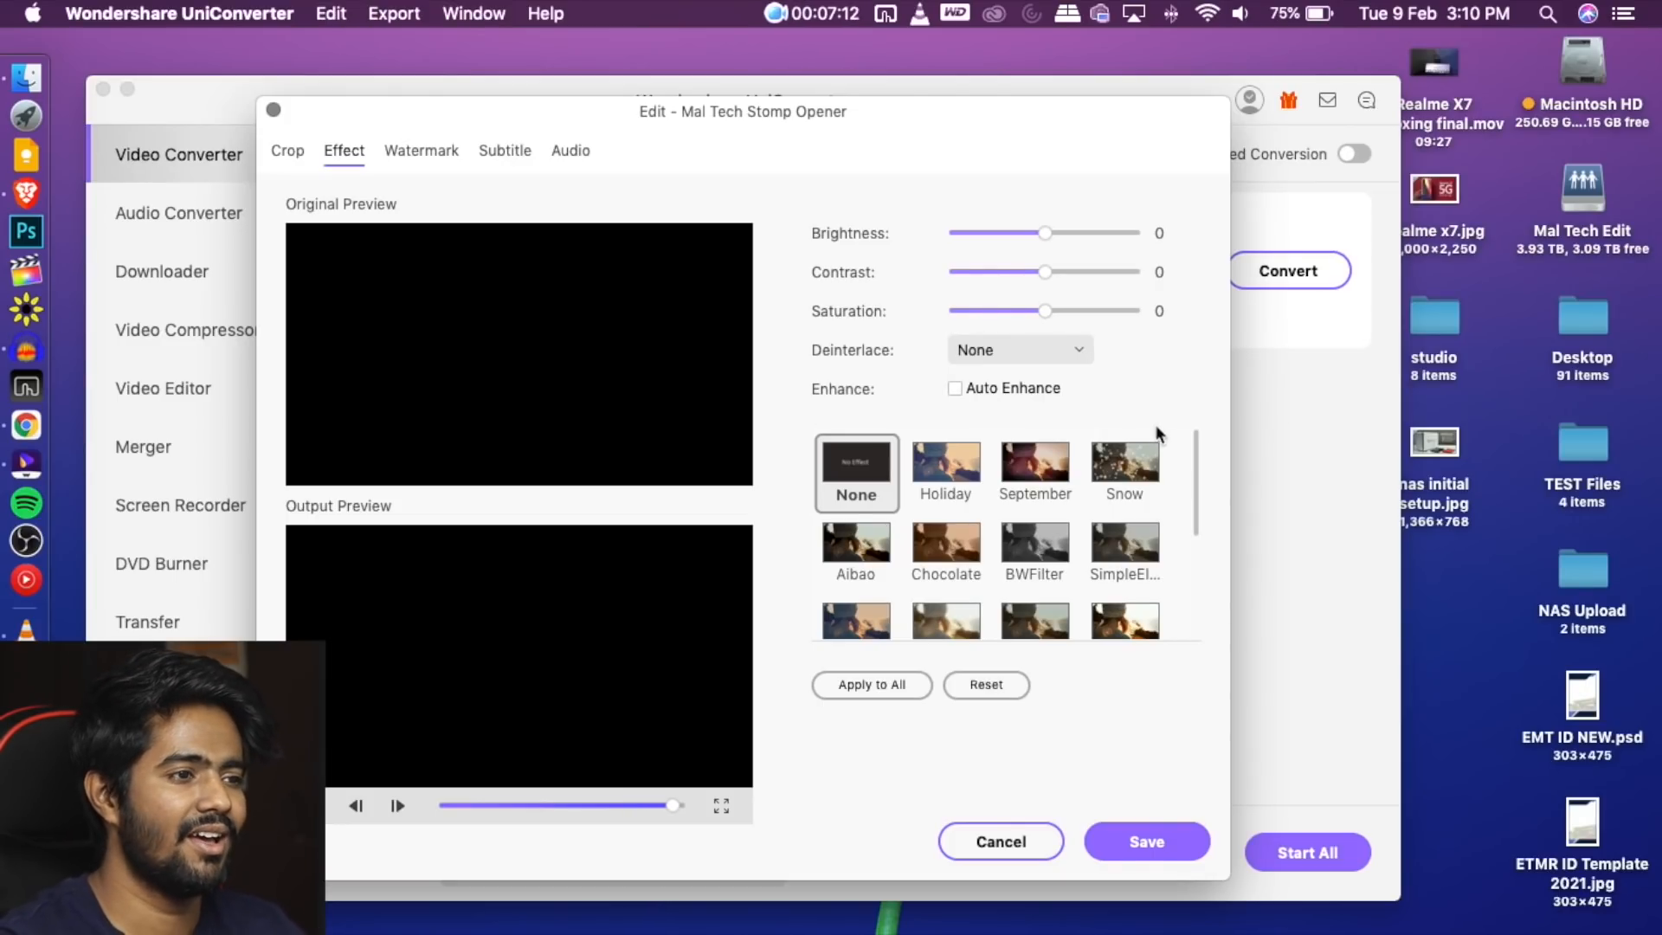
scroll(1112, 491, "down", 1)
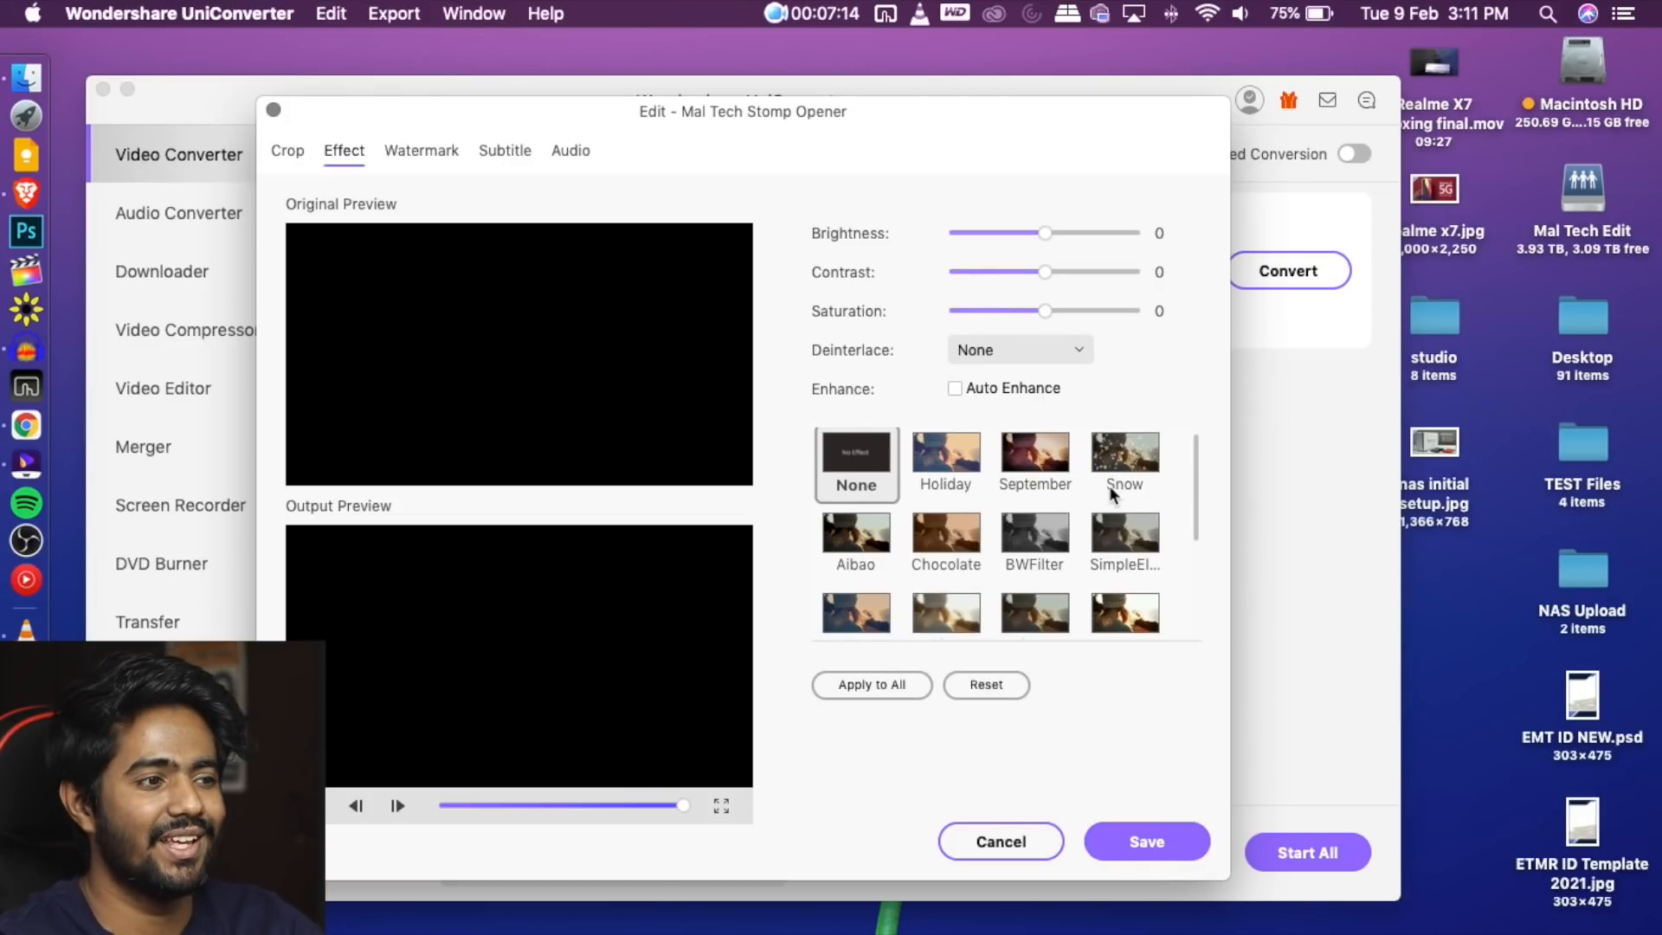
scroll(1109, 484, "down", 5)
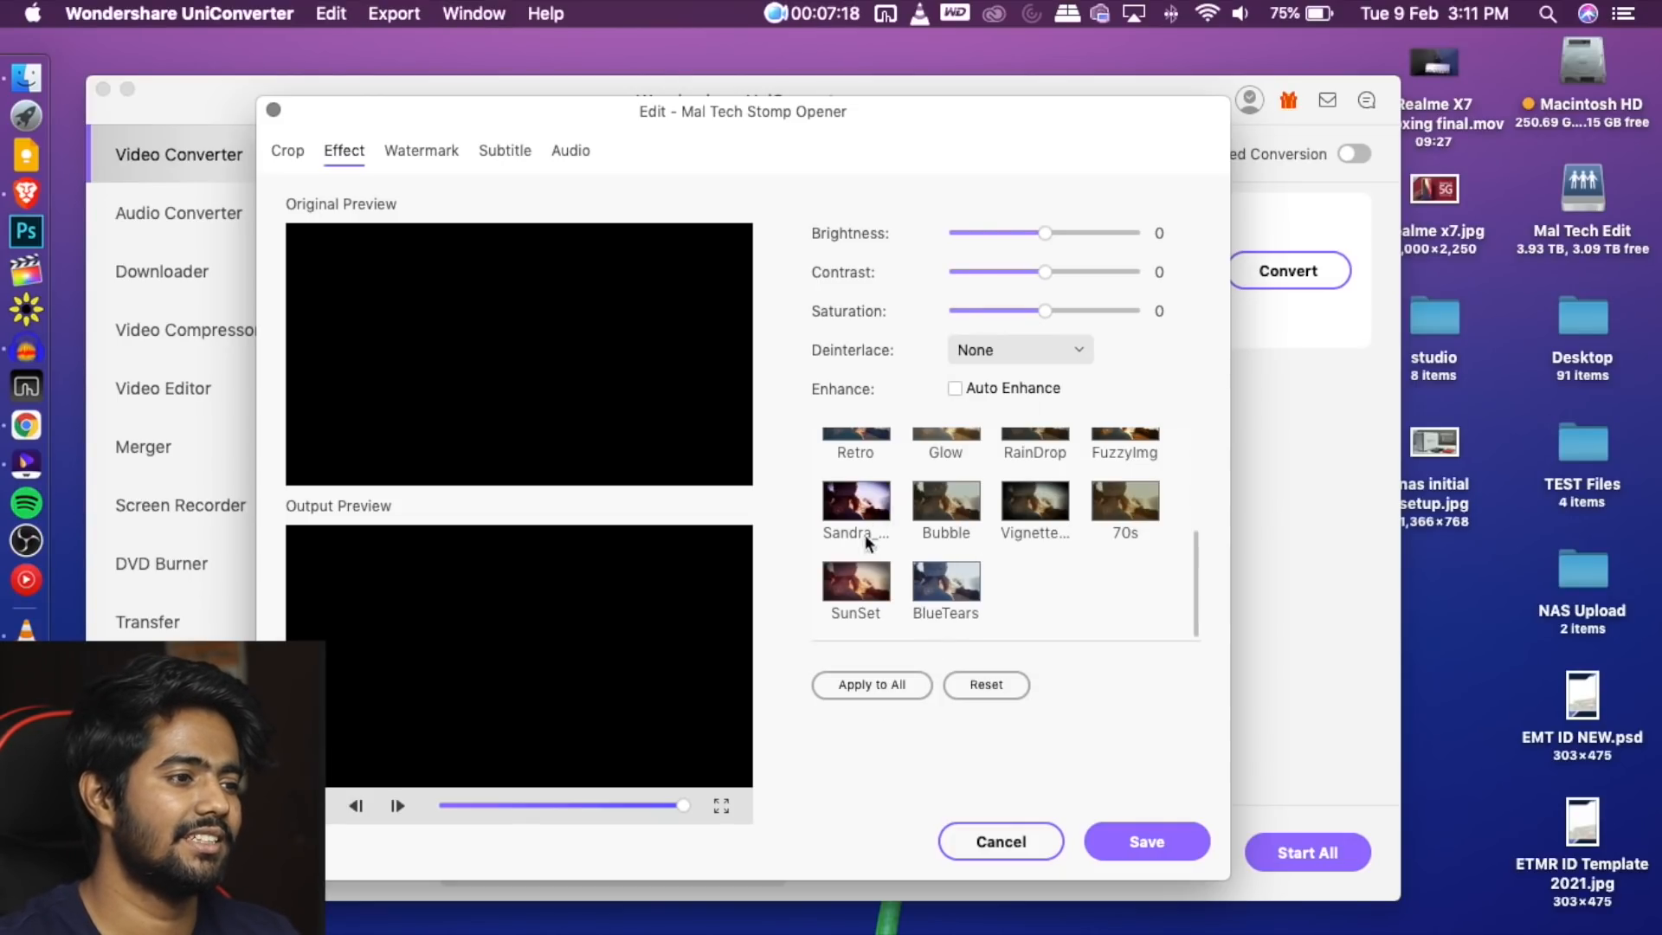
left_click(850, 578)
left_click(1122, 501)
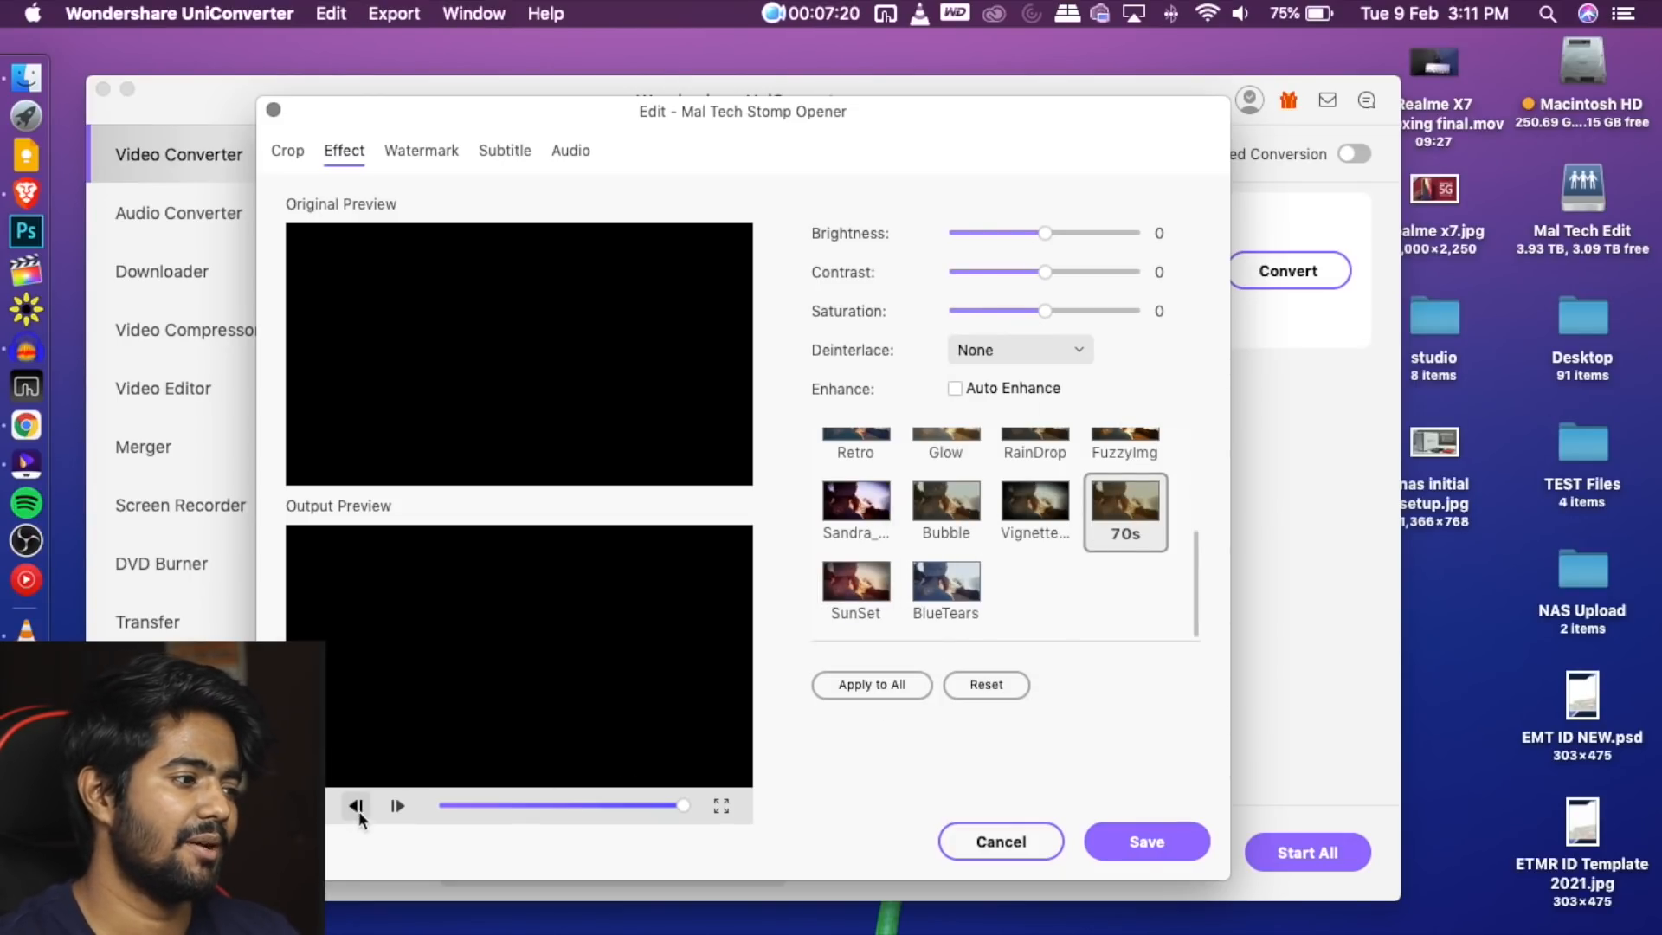
left_click(356, 806)
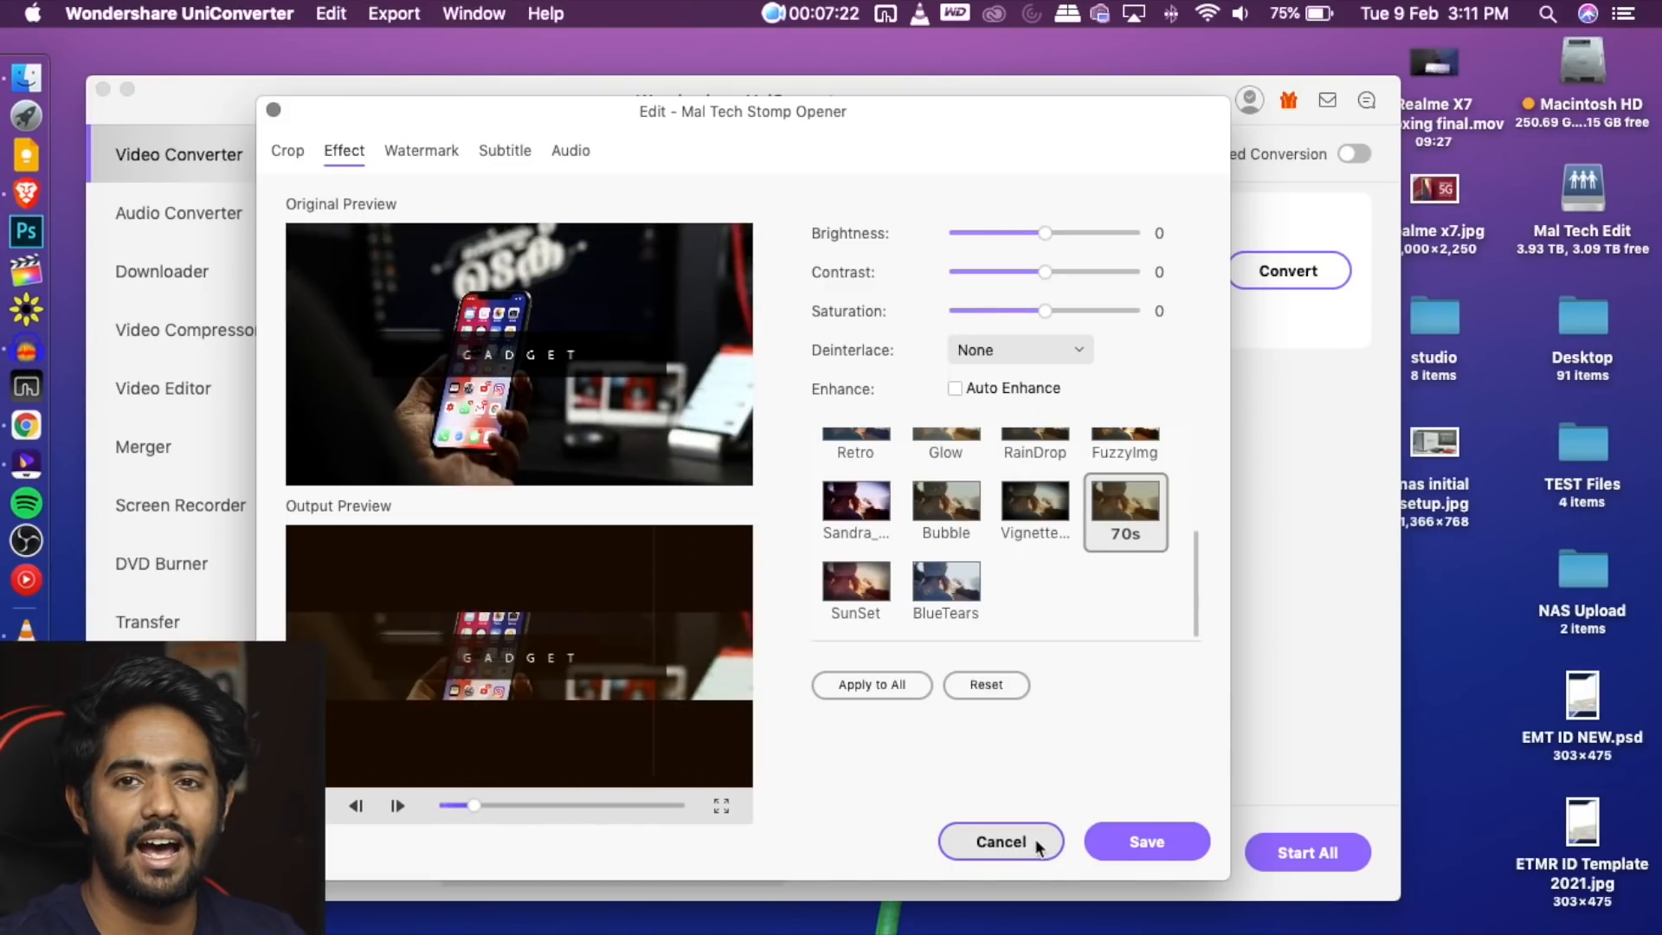
left_click(996, 843)
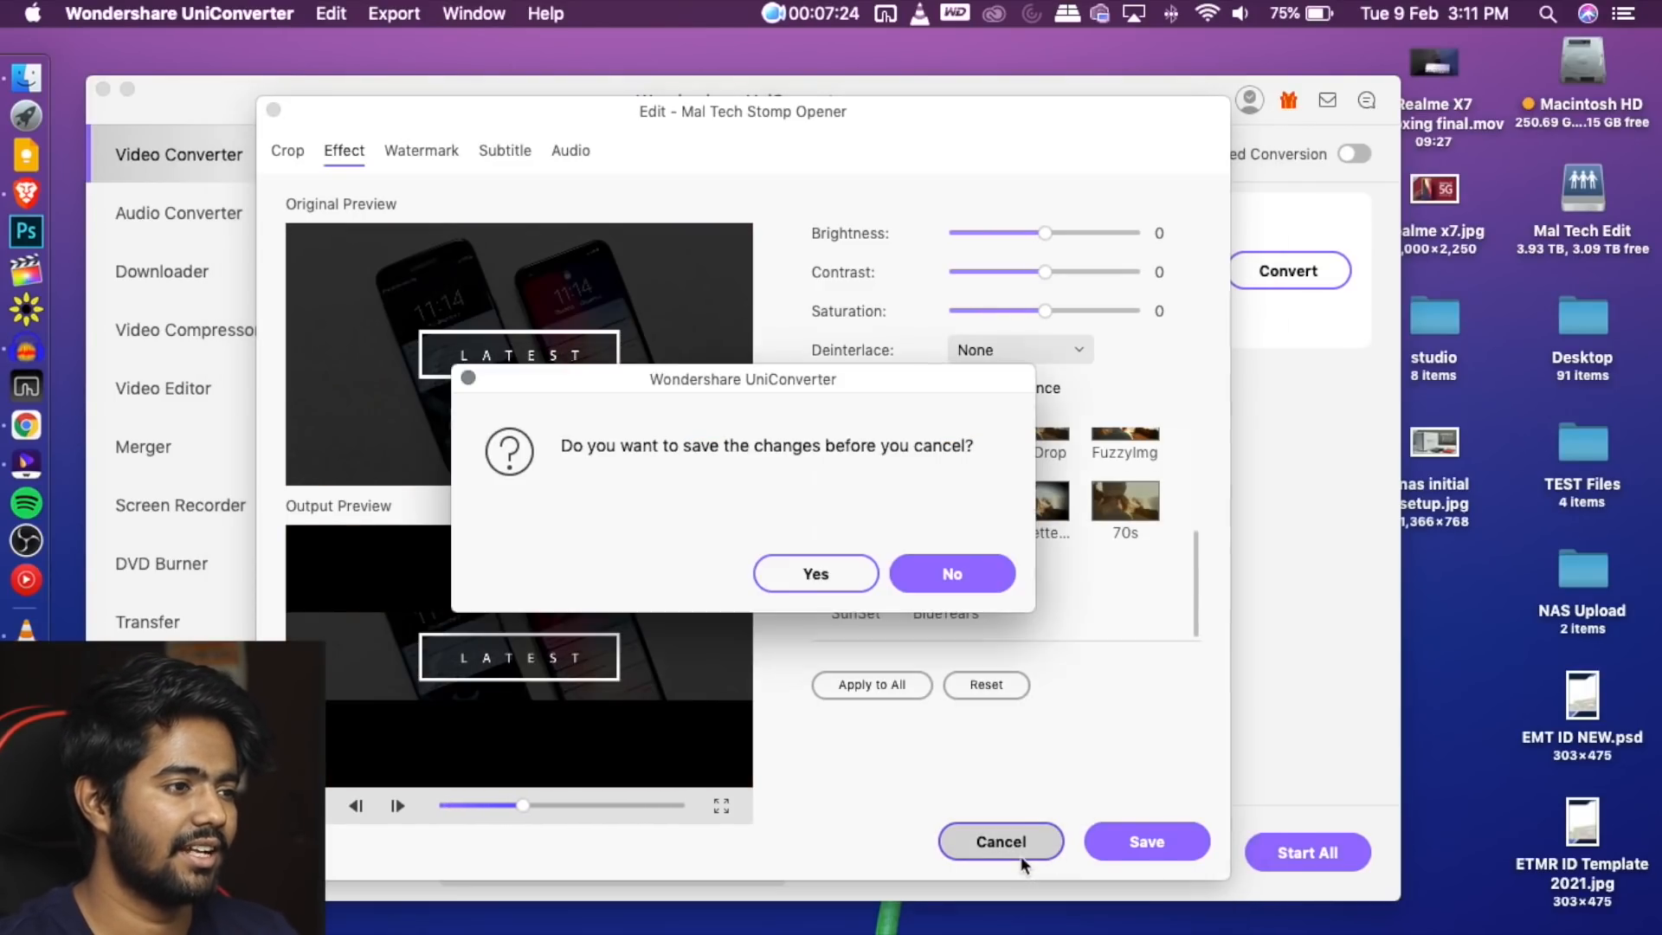
left_click(815, 574)
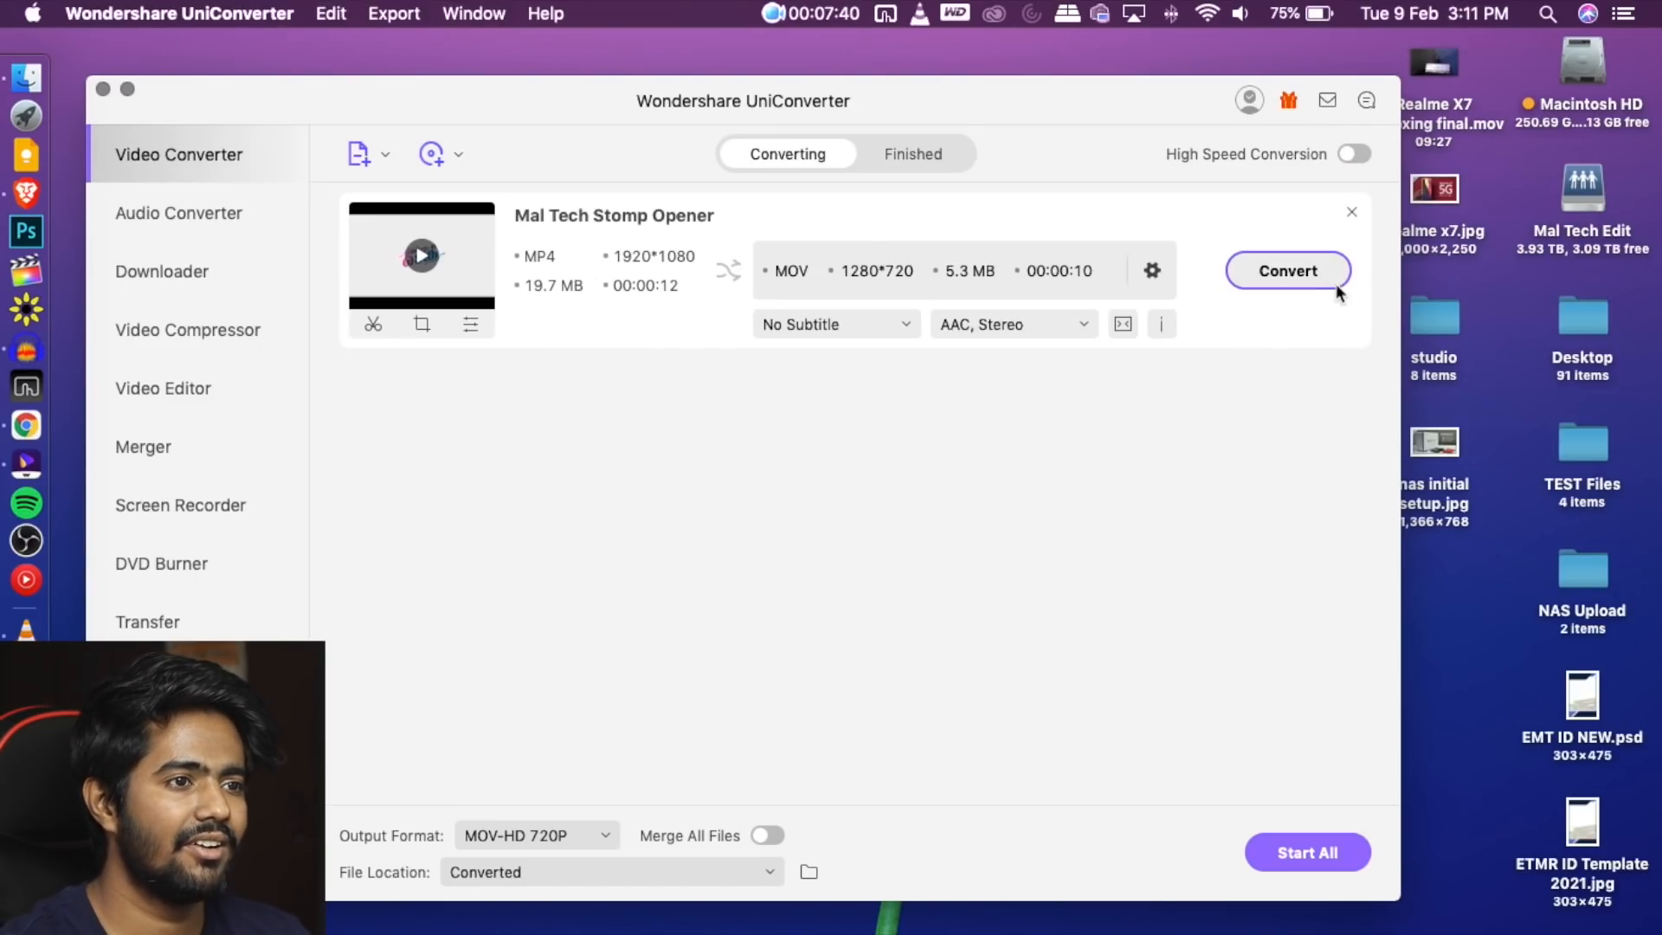
Convert the clip to MOV HD 720P and play the finished file in a quick preview
left_click(1282, 270)
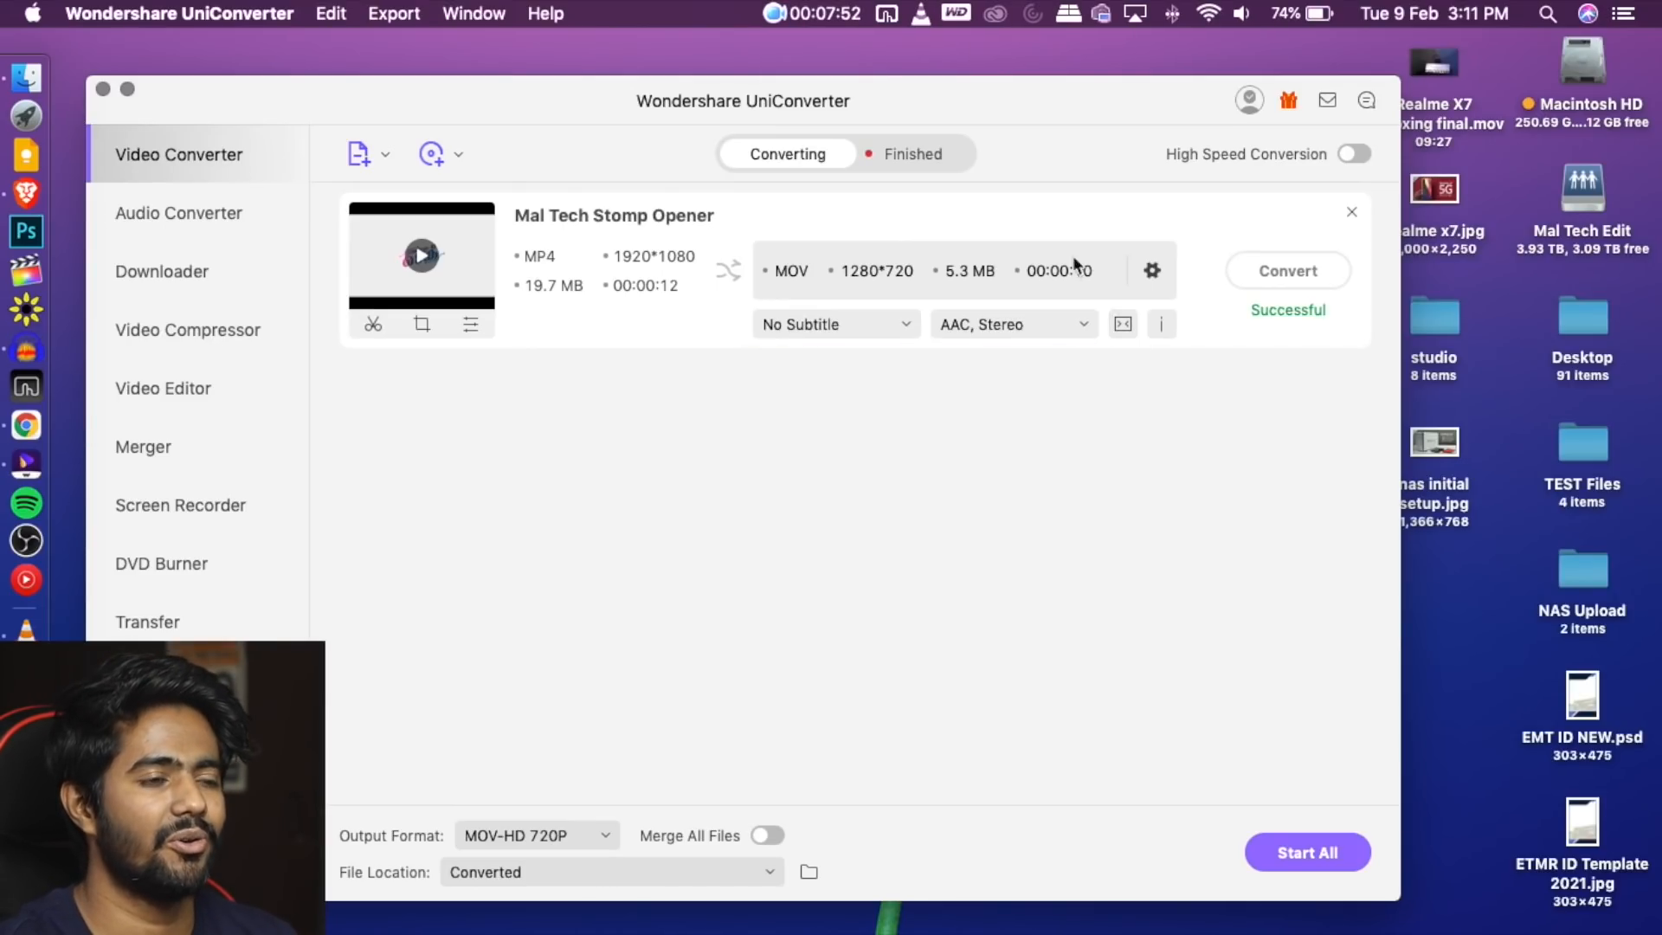
left_click(912, 153)
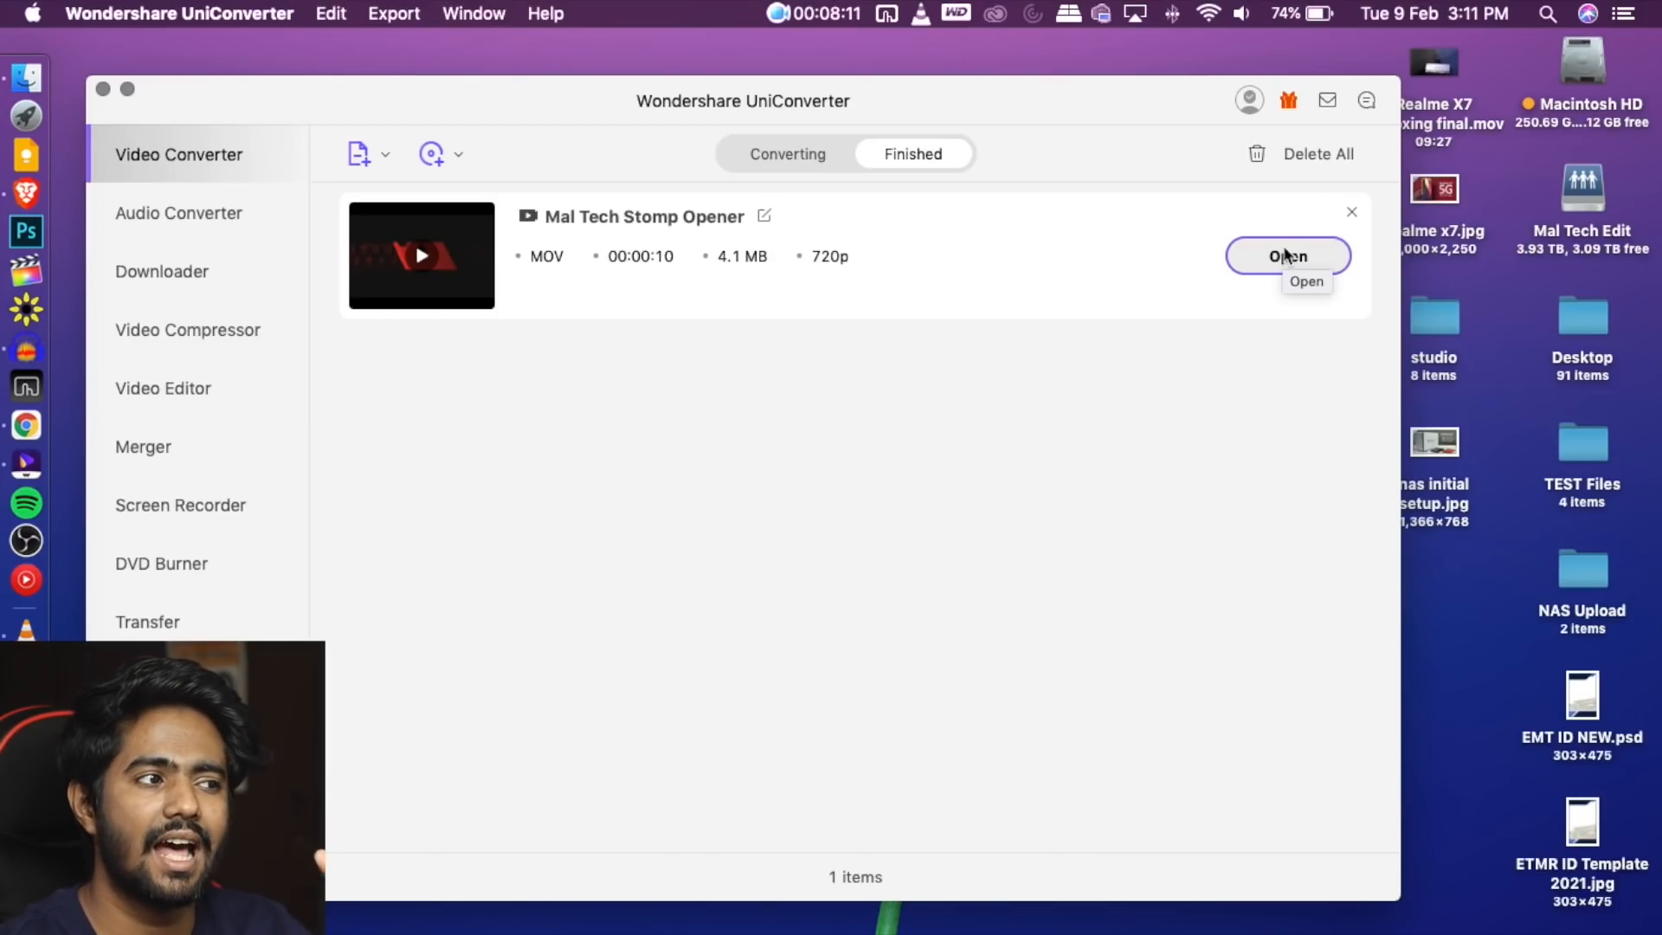
left_click(1285, 261)
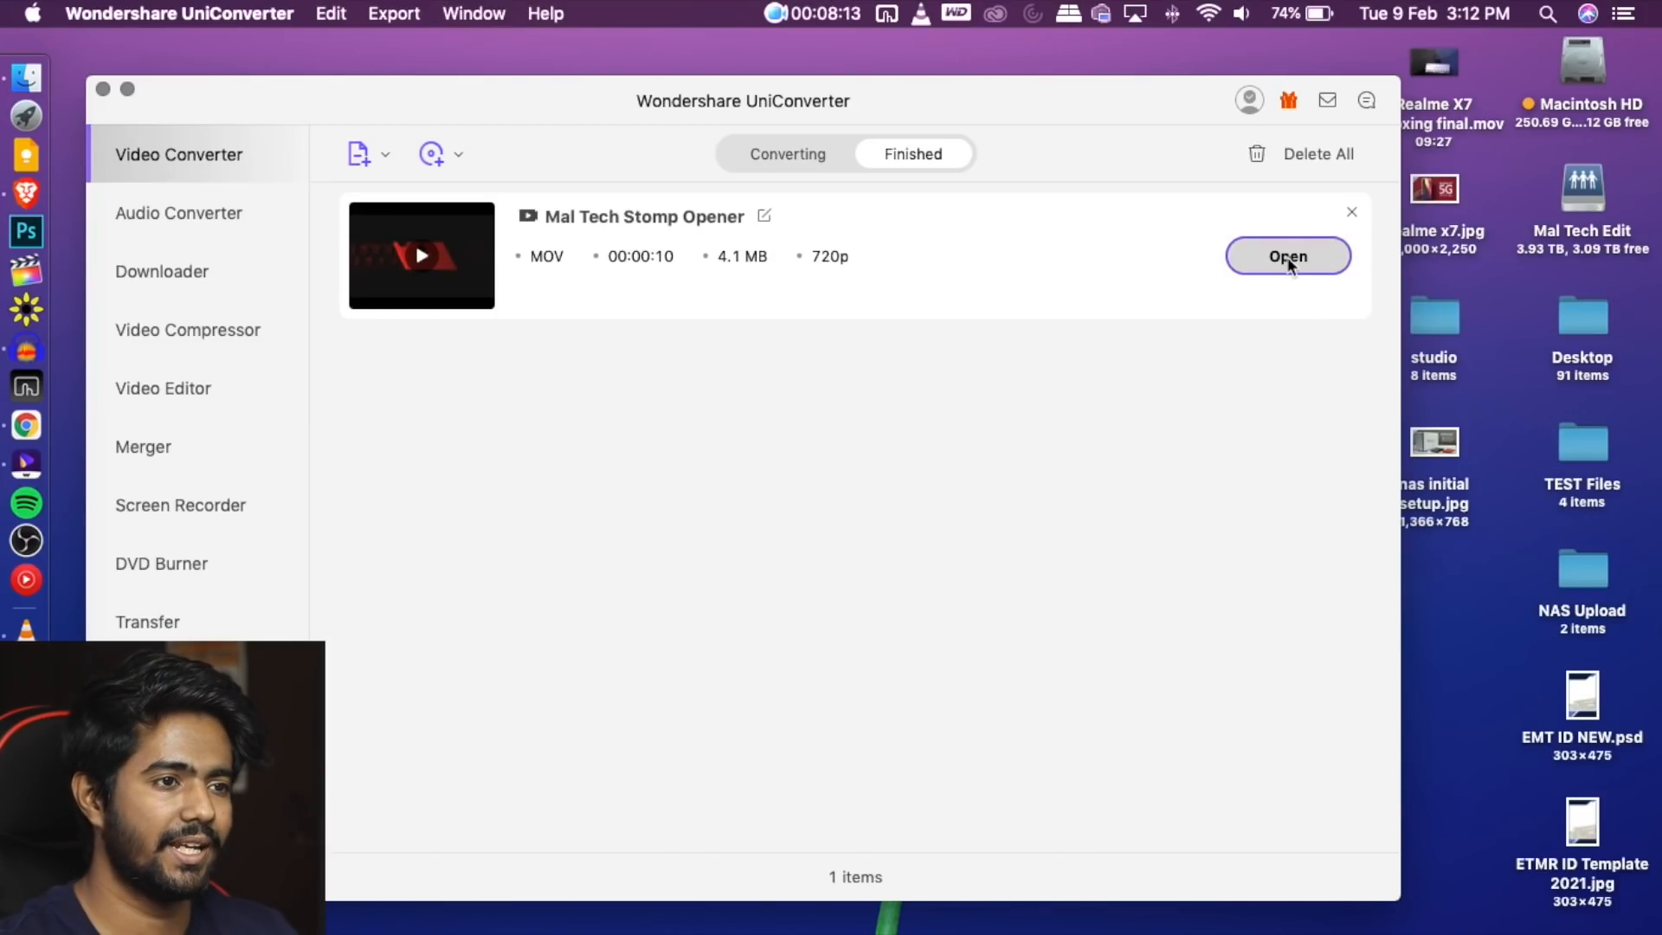
key("space")
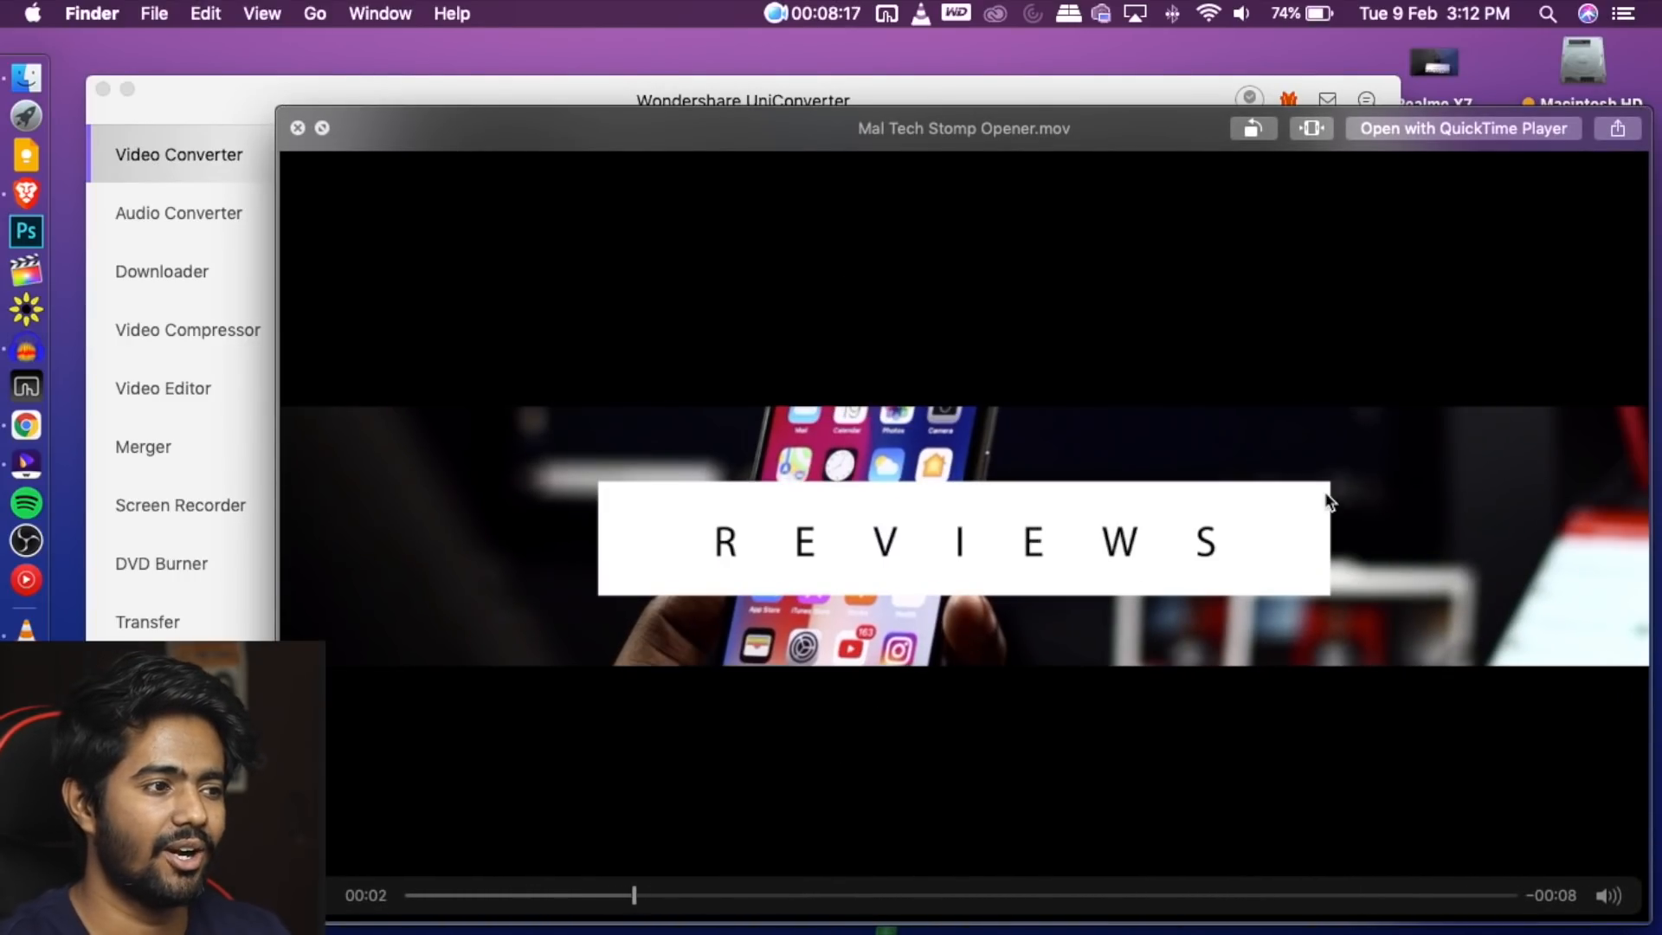
key("space")
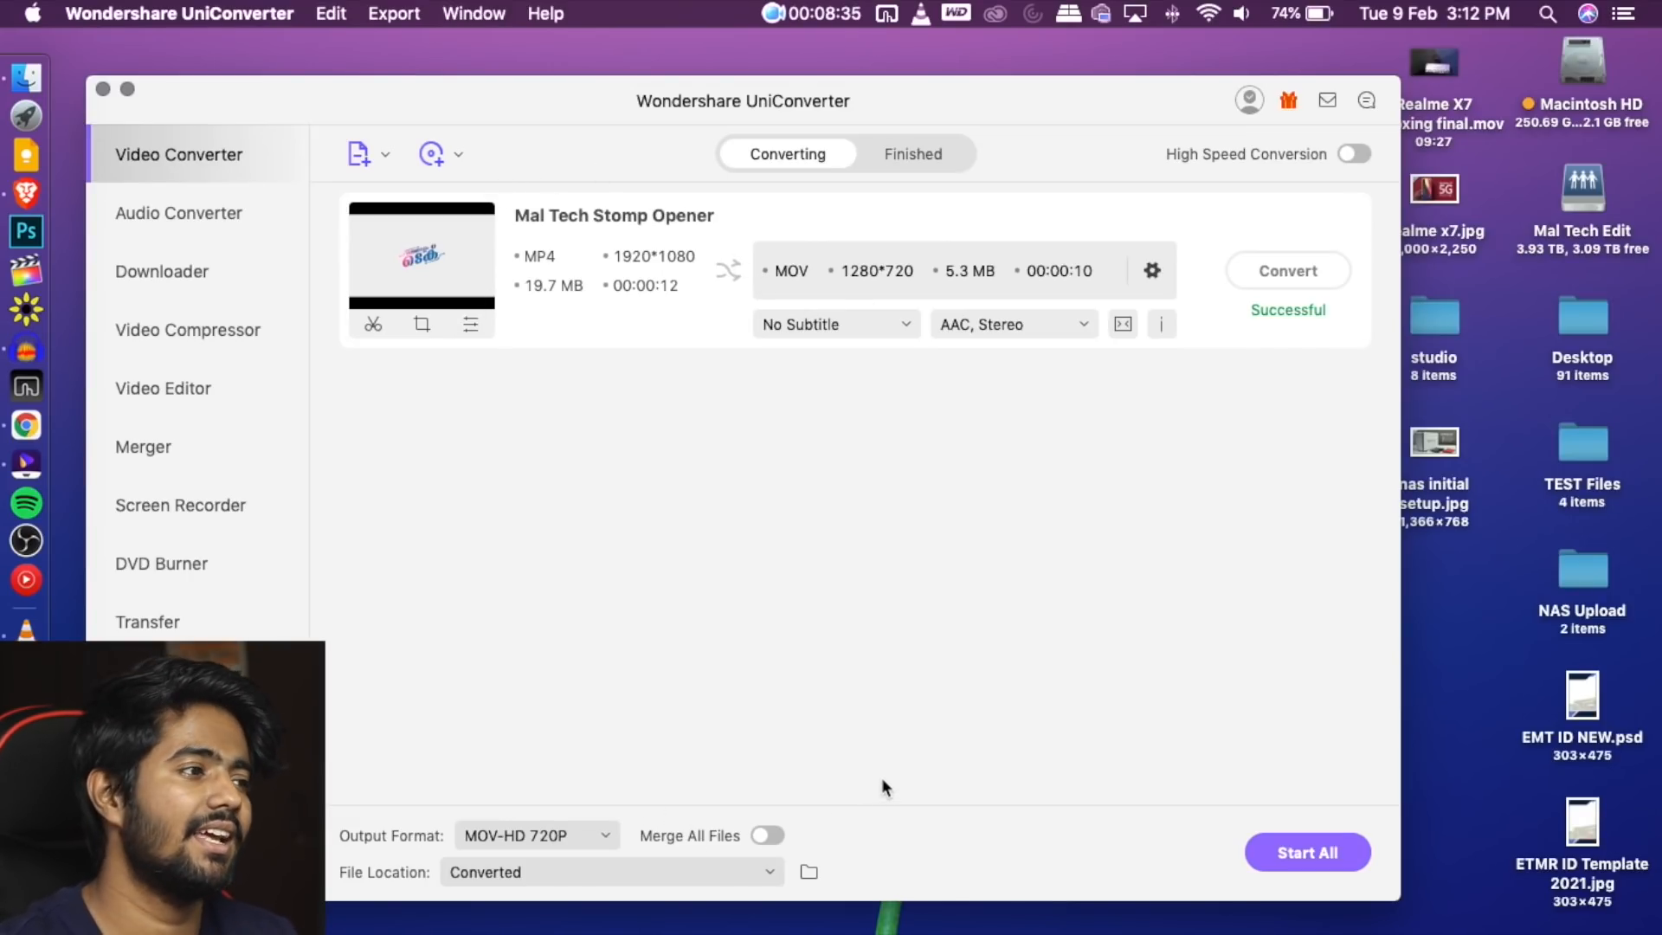
Examine the audio output formats available for the clip, including the quality presets for WAV and OGG
left_click(1152, 272)
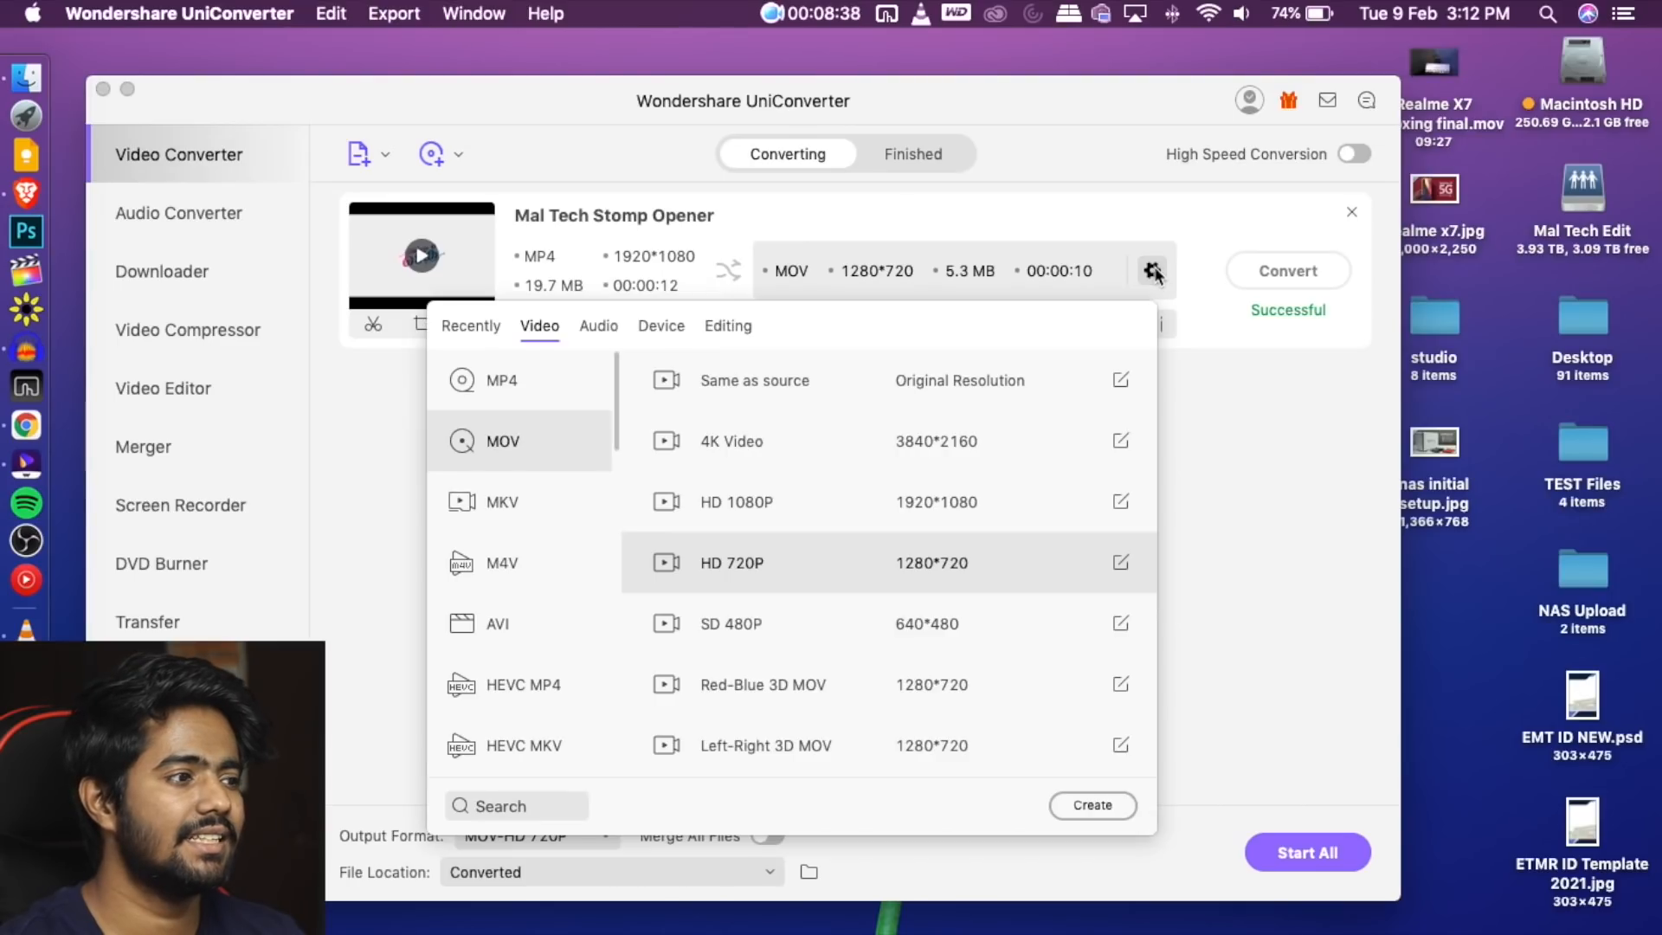
left_click(600, 327)
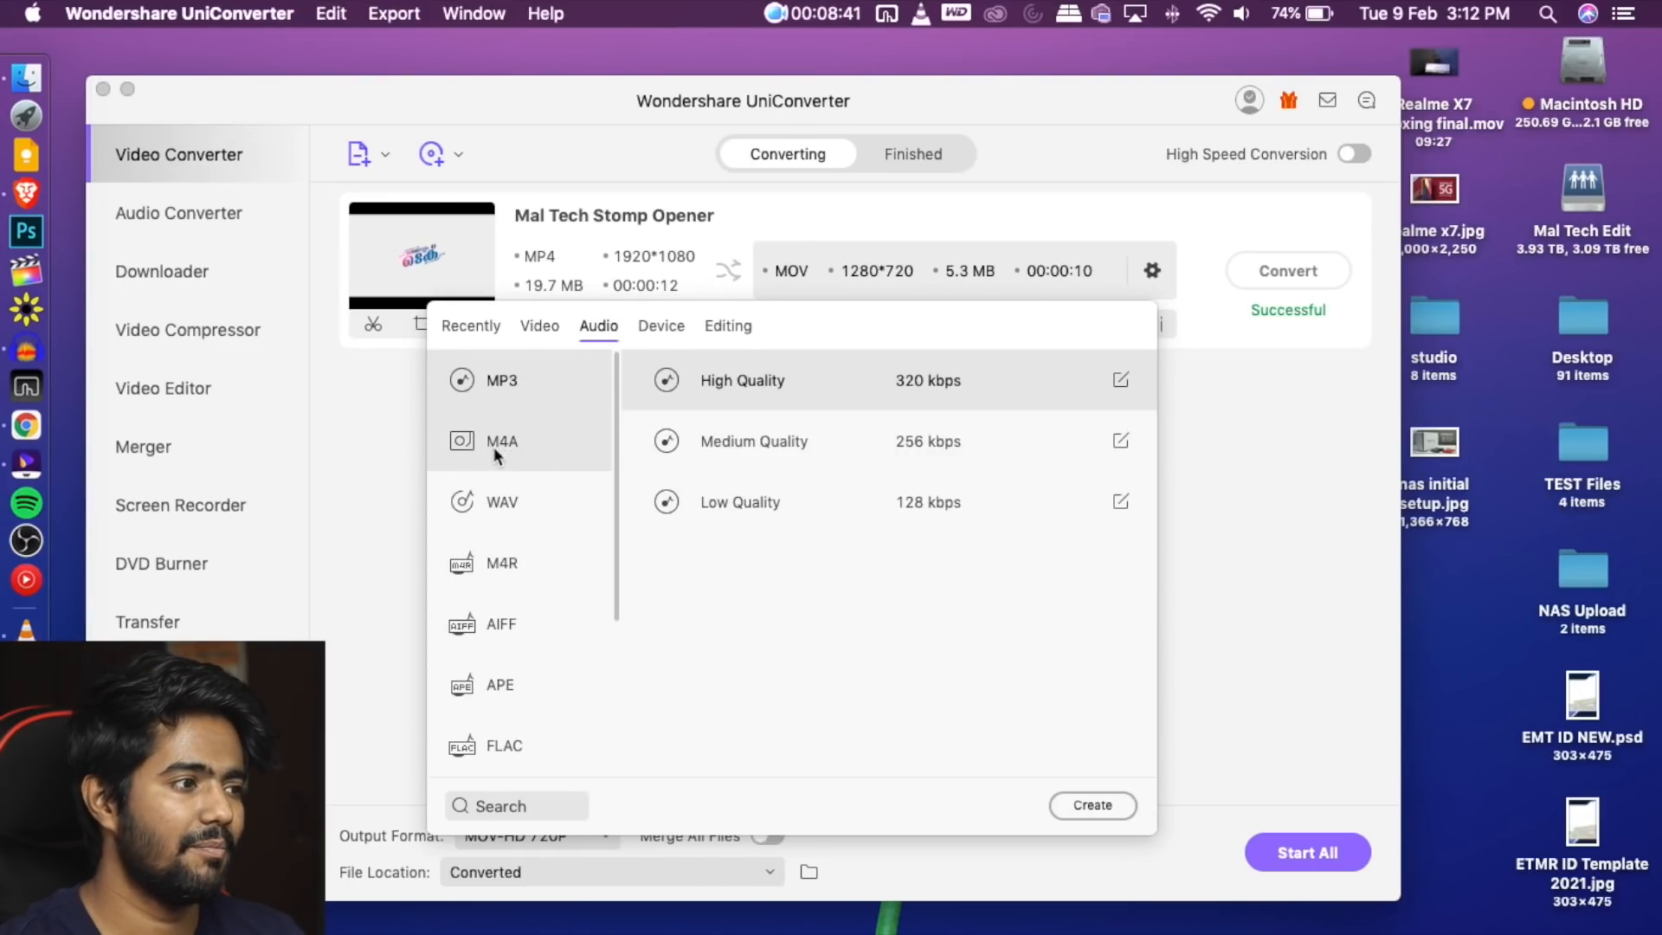
left_click(535, 506)
scroll(533, 505, "down", 5)
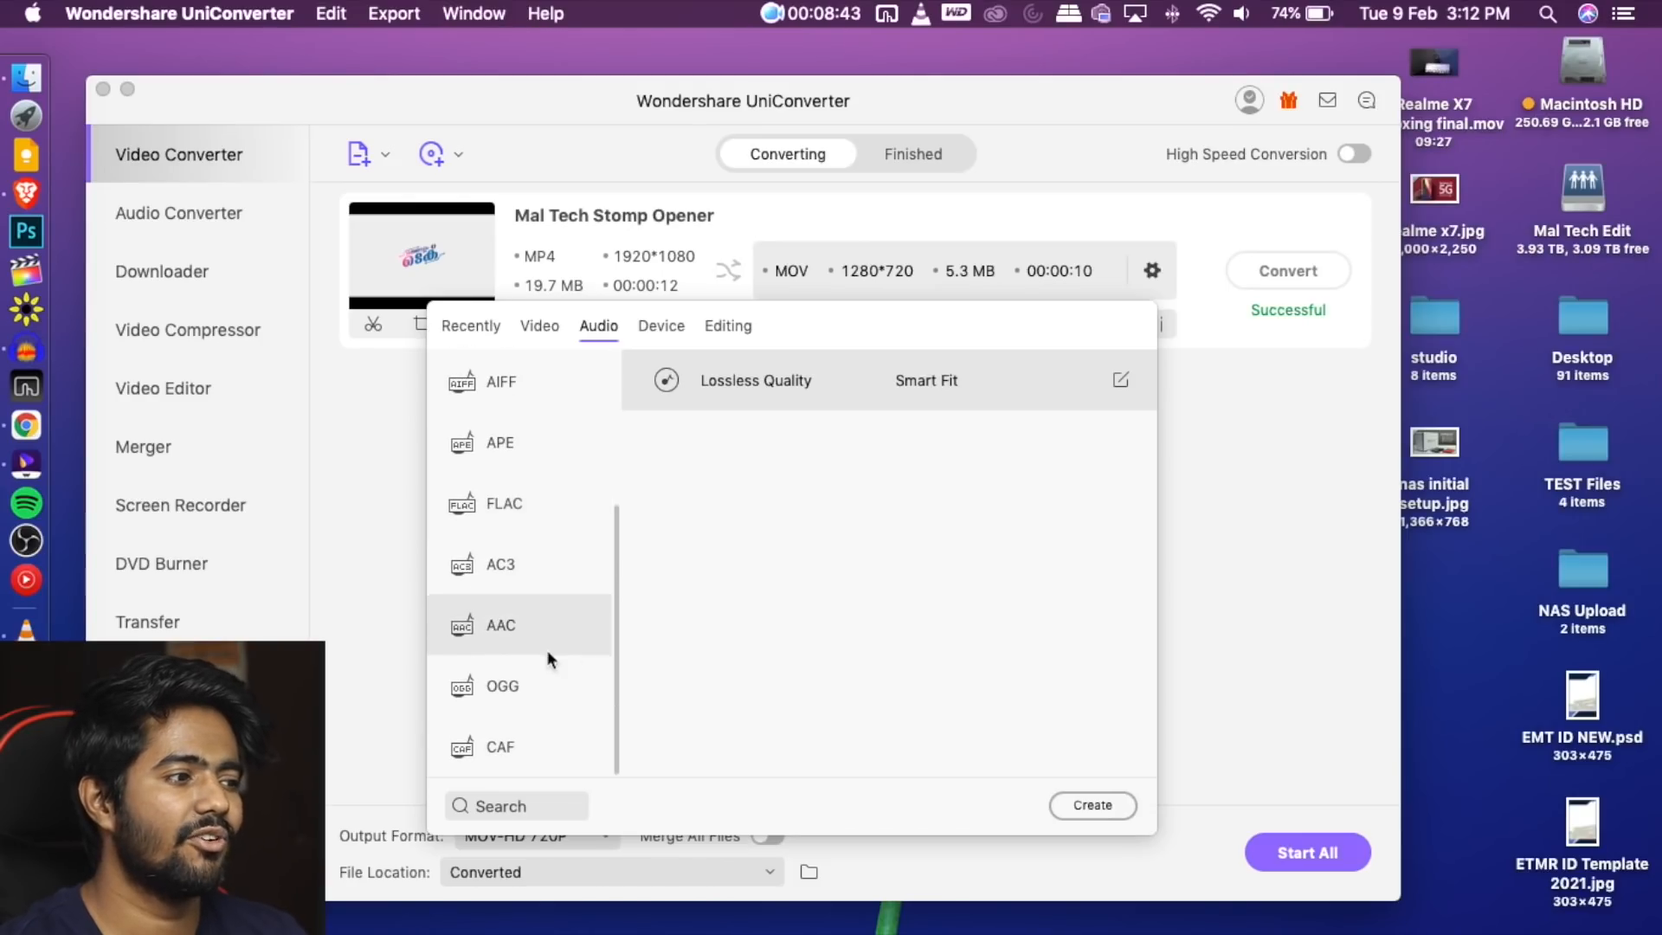
left_click(554, 696)
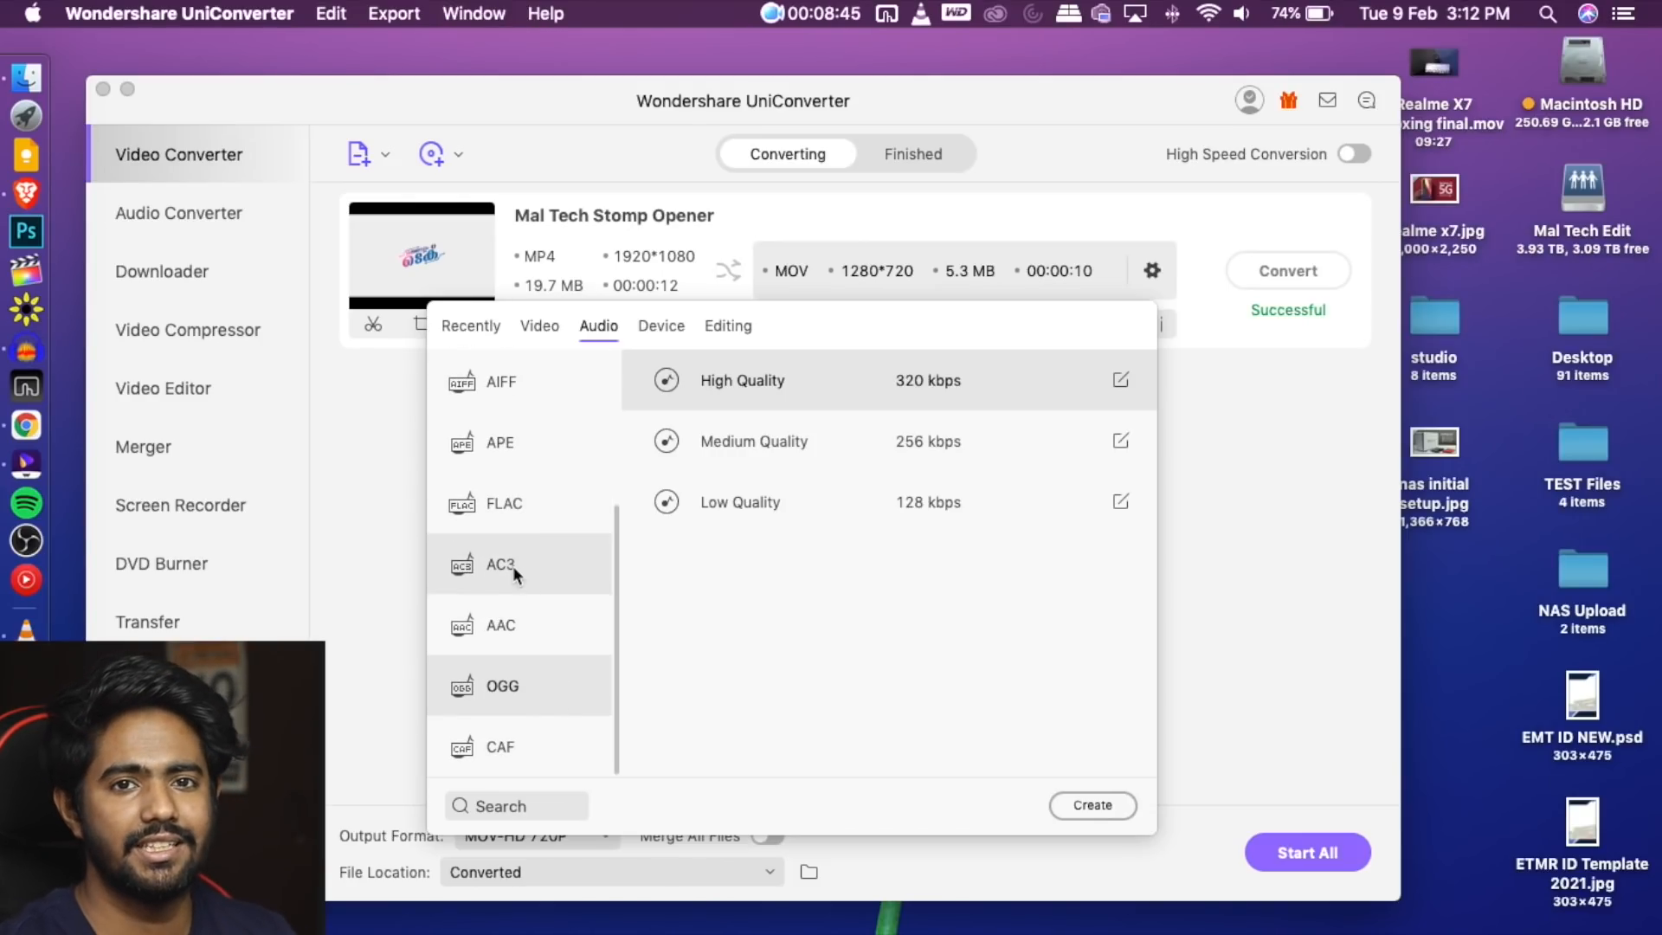
scroll(553, 609, "up", 4)
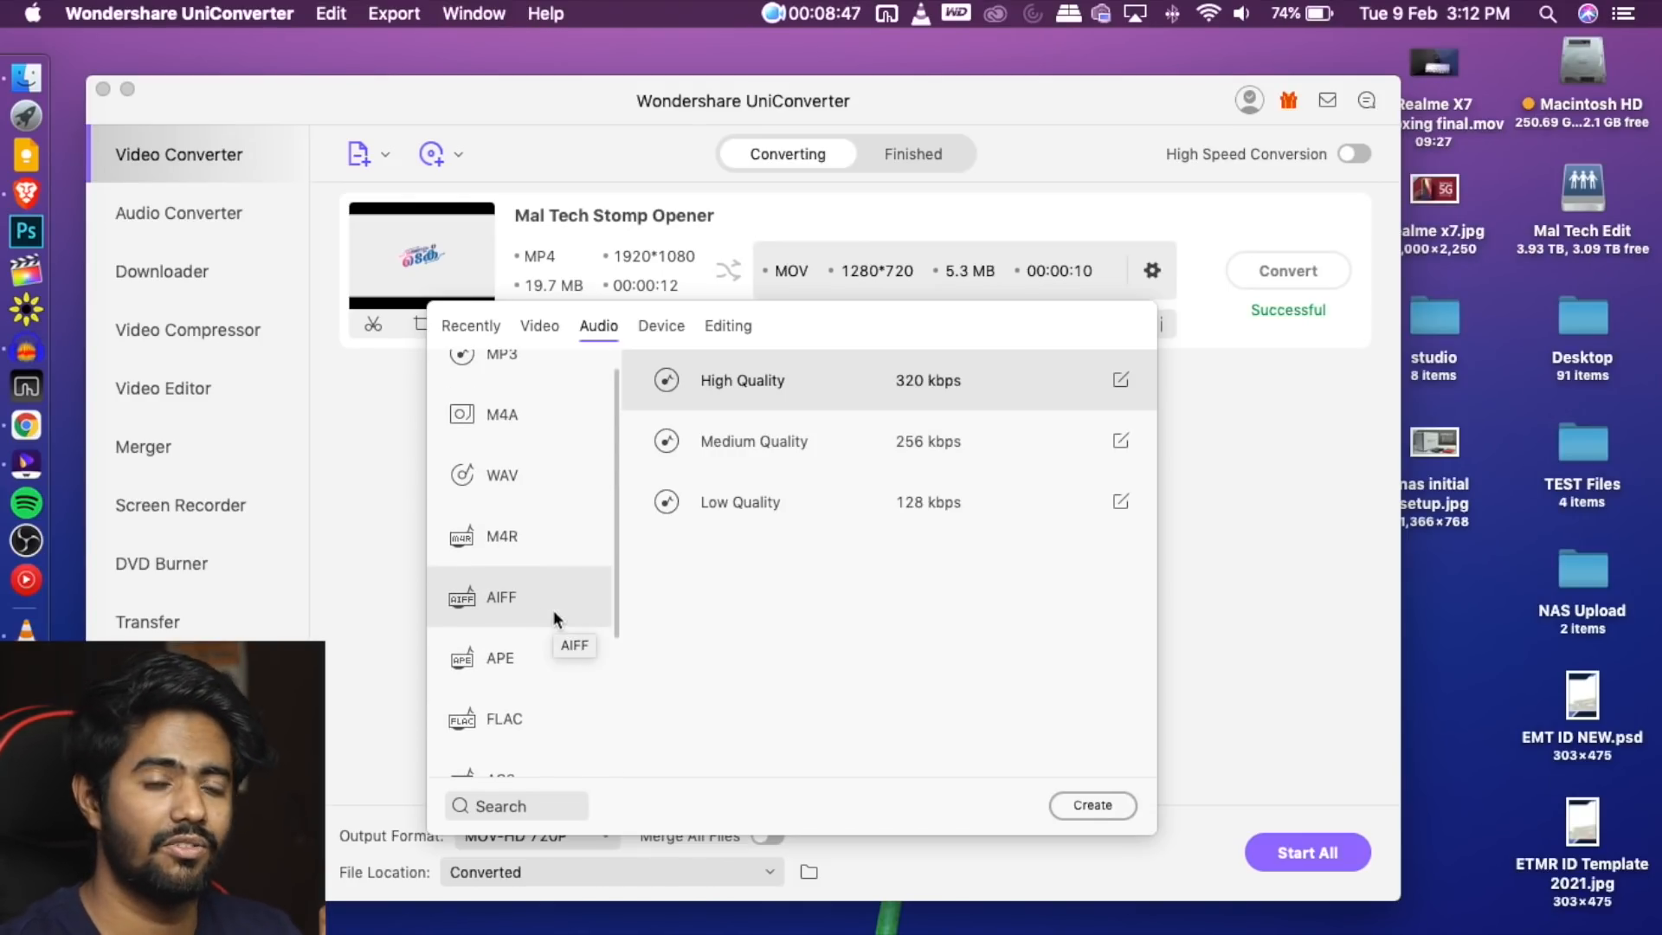
scroll(553, 609, "up", 1)
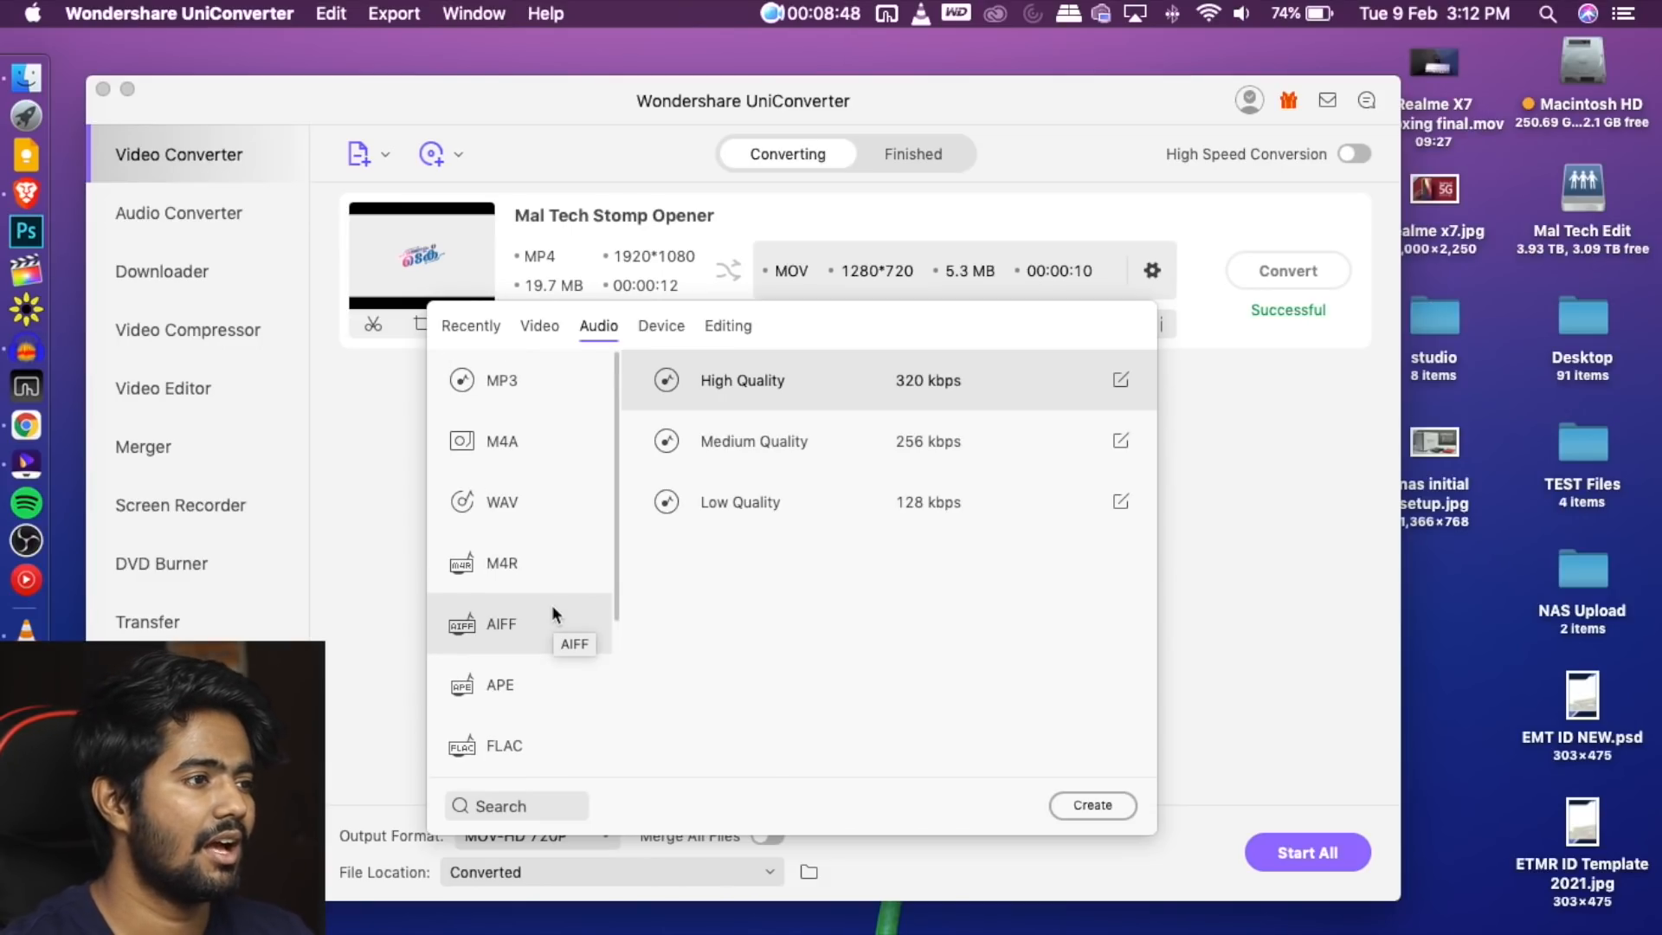
Examine the device output presets for Apple, SamSung and Games
left_click(660, 327)
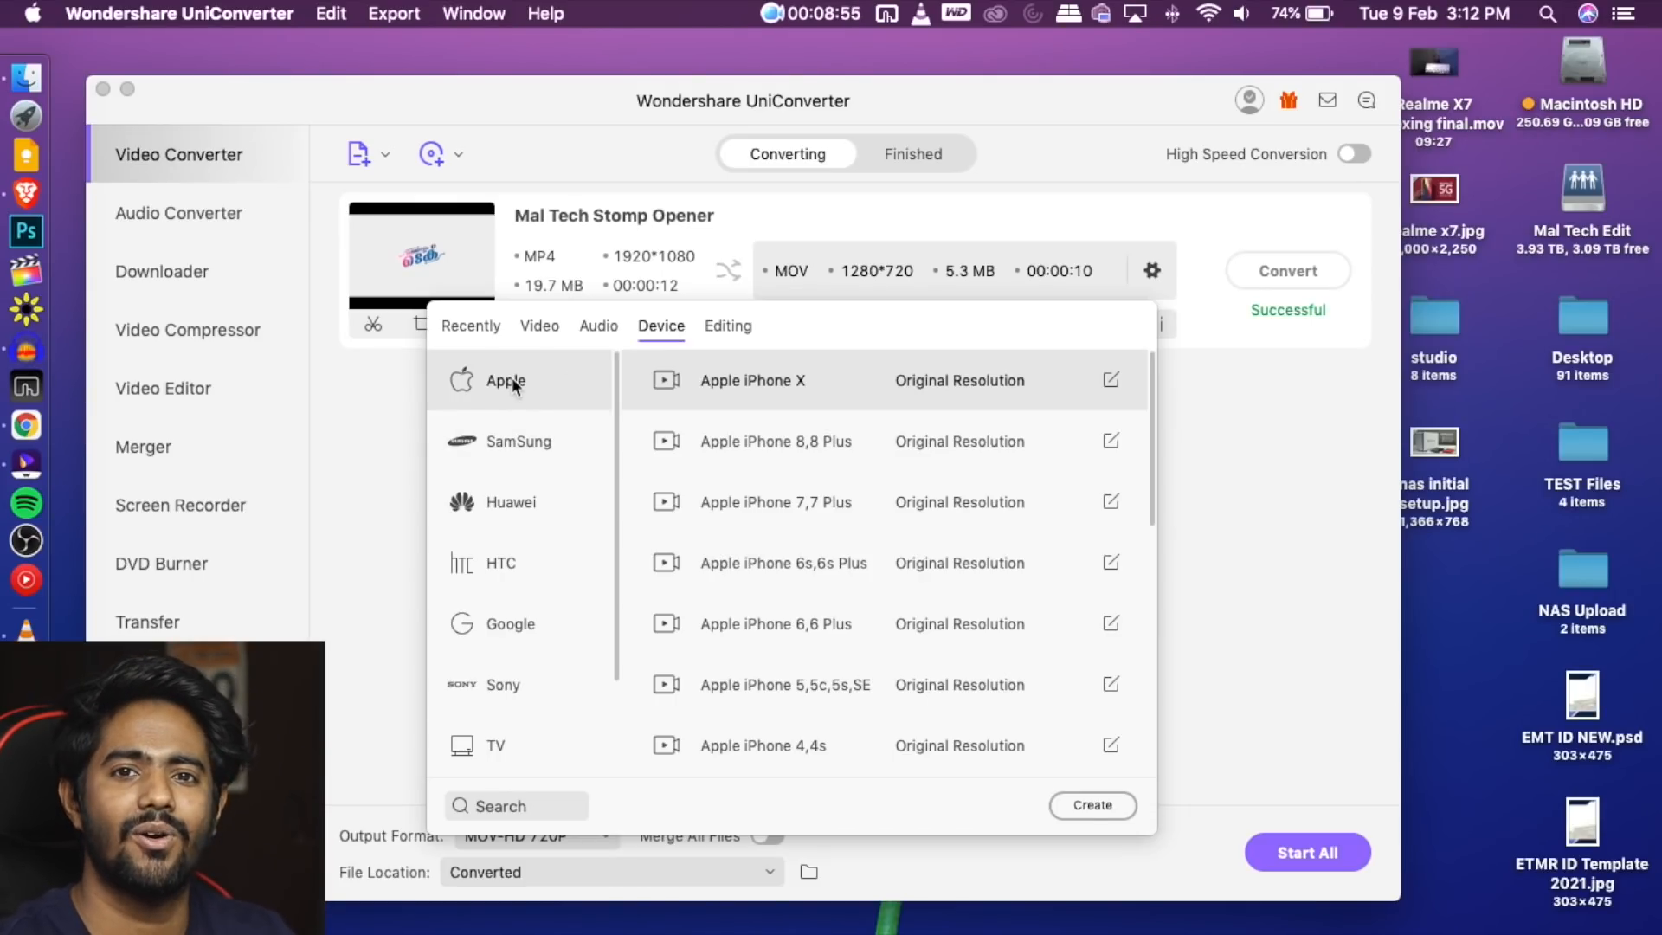
left_click(521, 432)
scroll(559, 600, "down", 3)
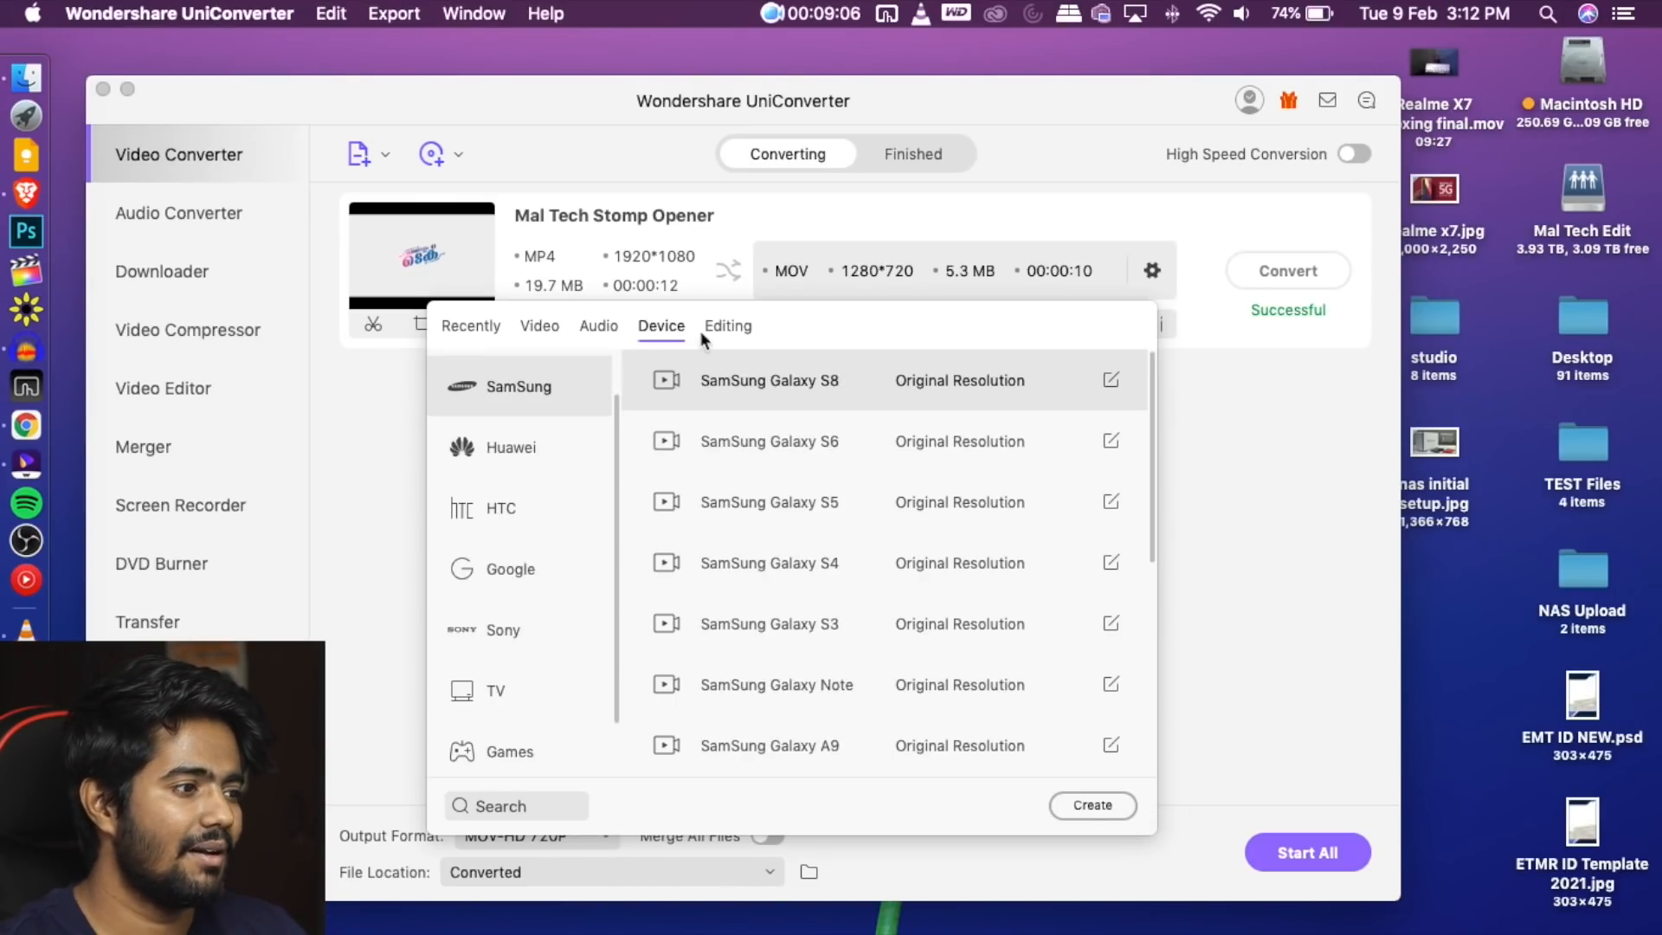
left_click(551, 698)
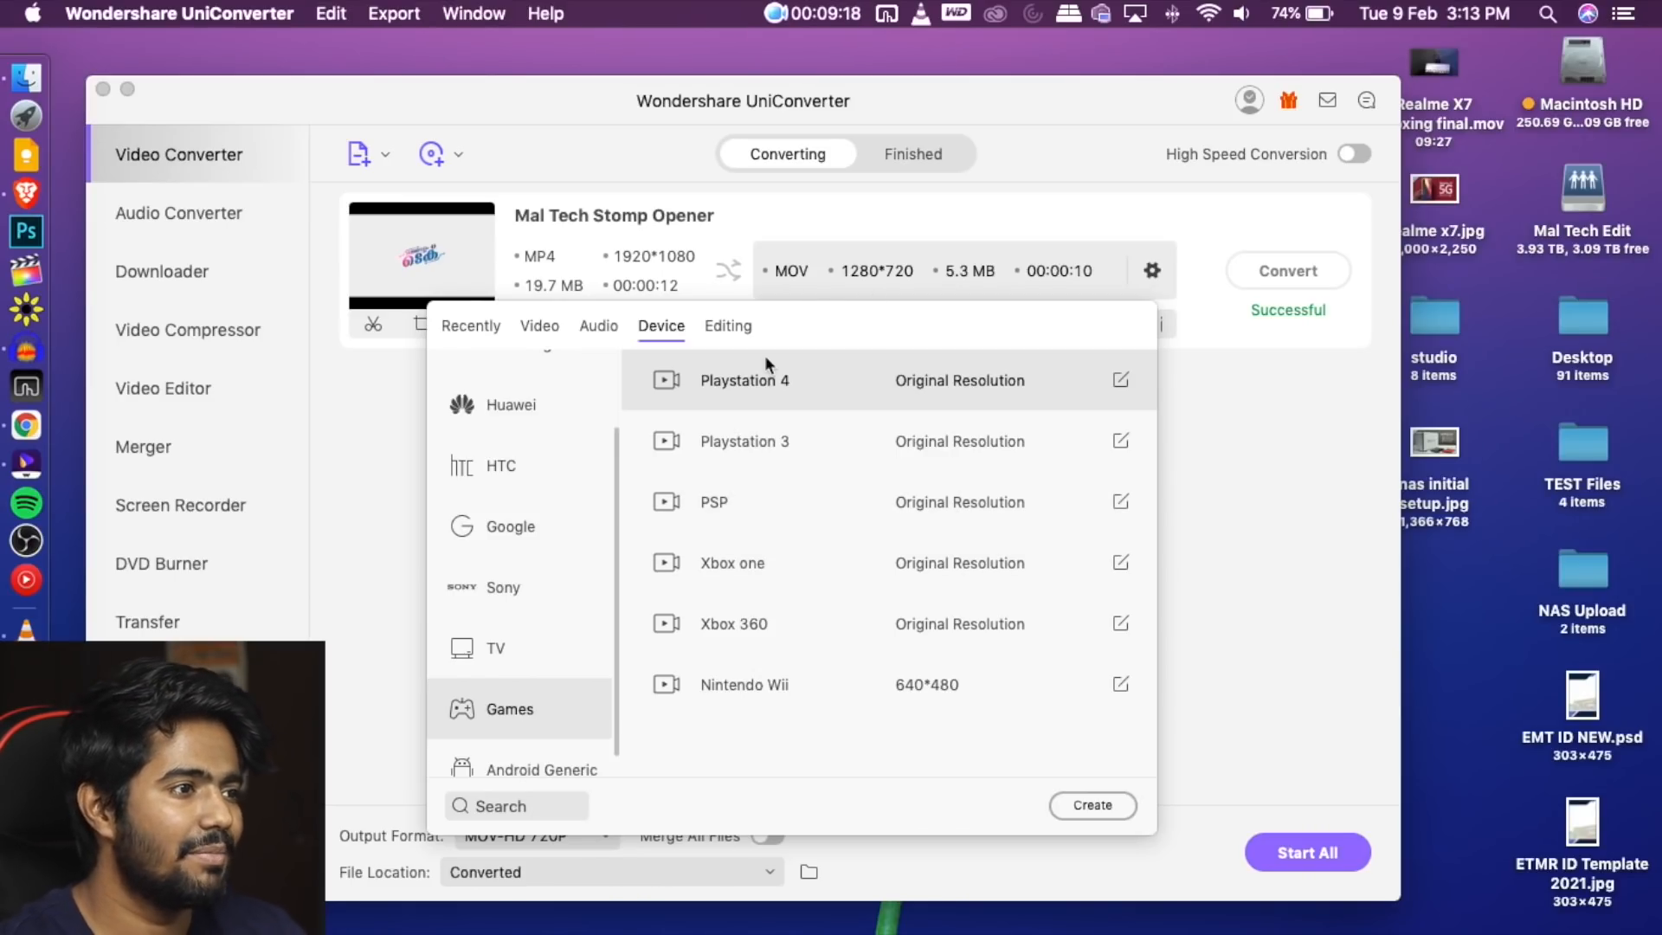
Review the editing output presets from iMovie to ProRes 4444 and search the video formats for "gp"
left_click(728, 326)
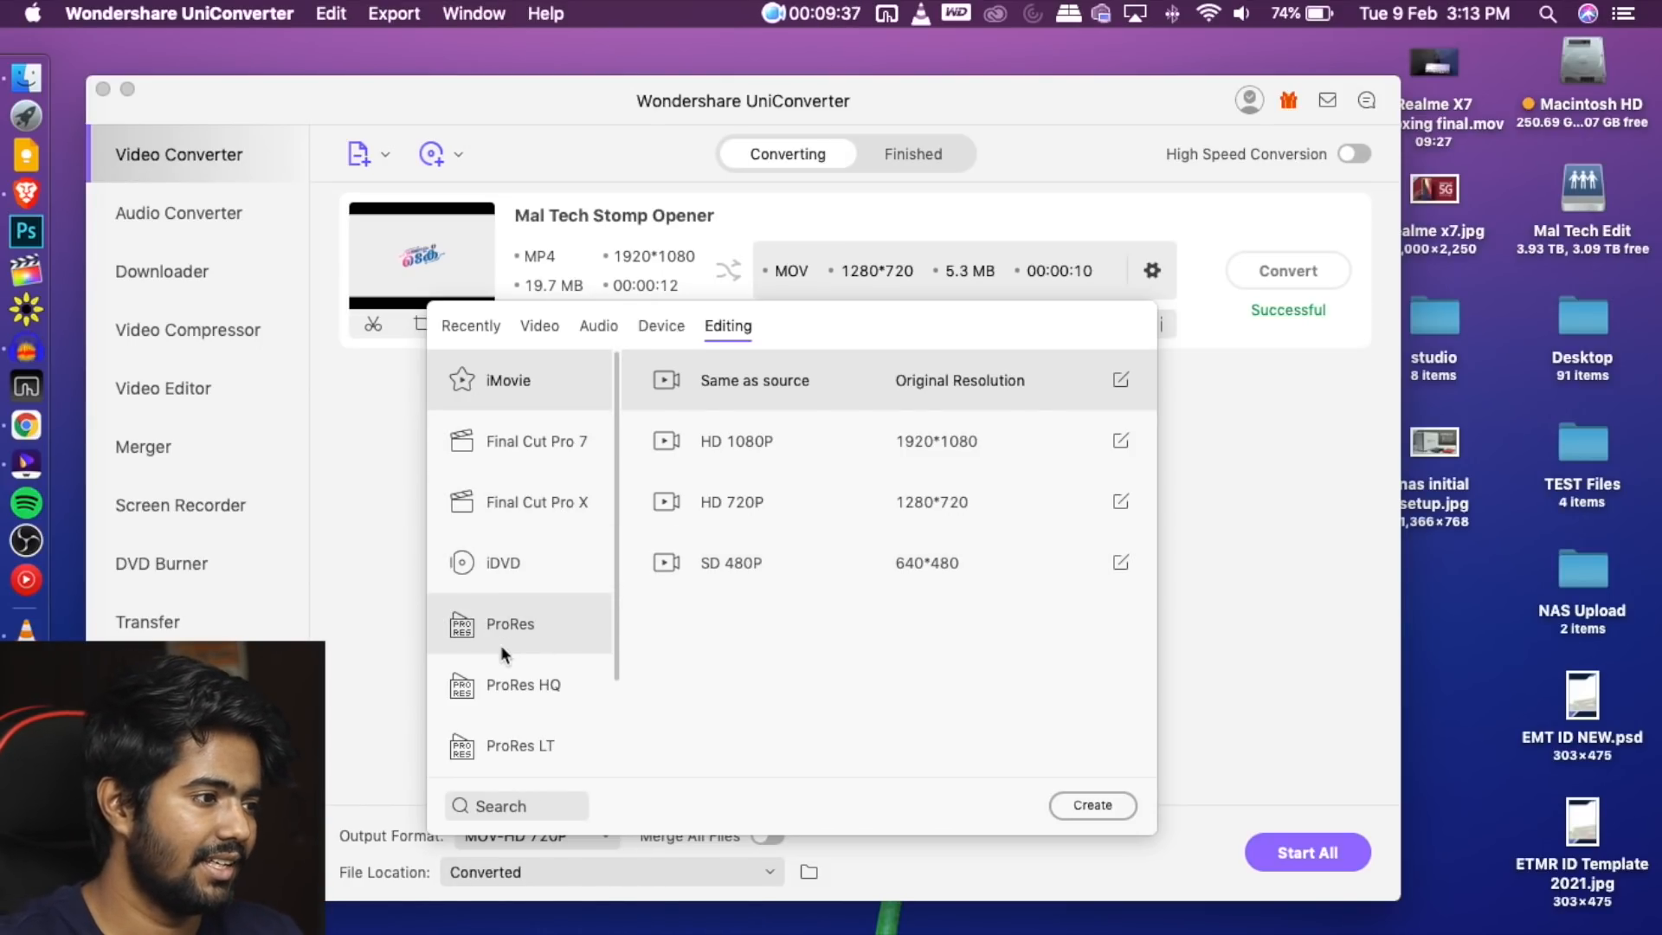
scroll(523, 508, "down", 2)
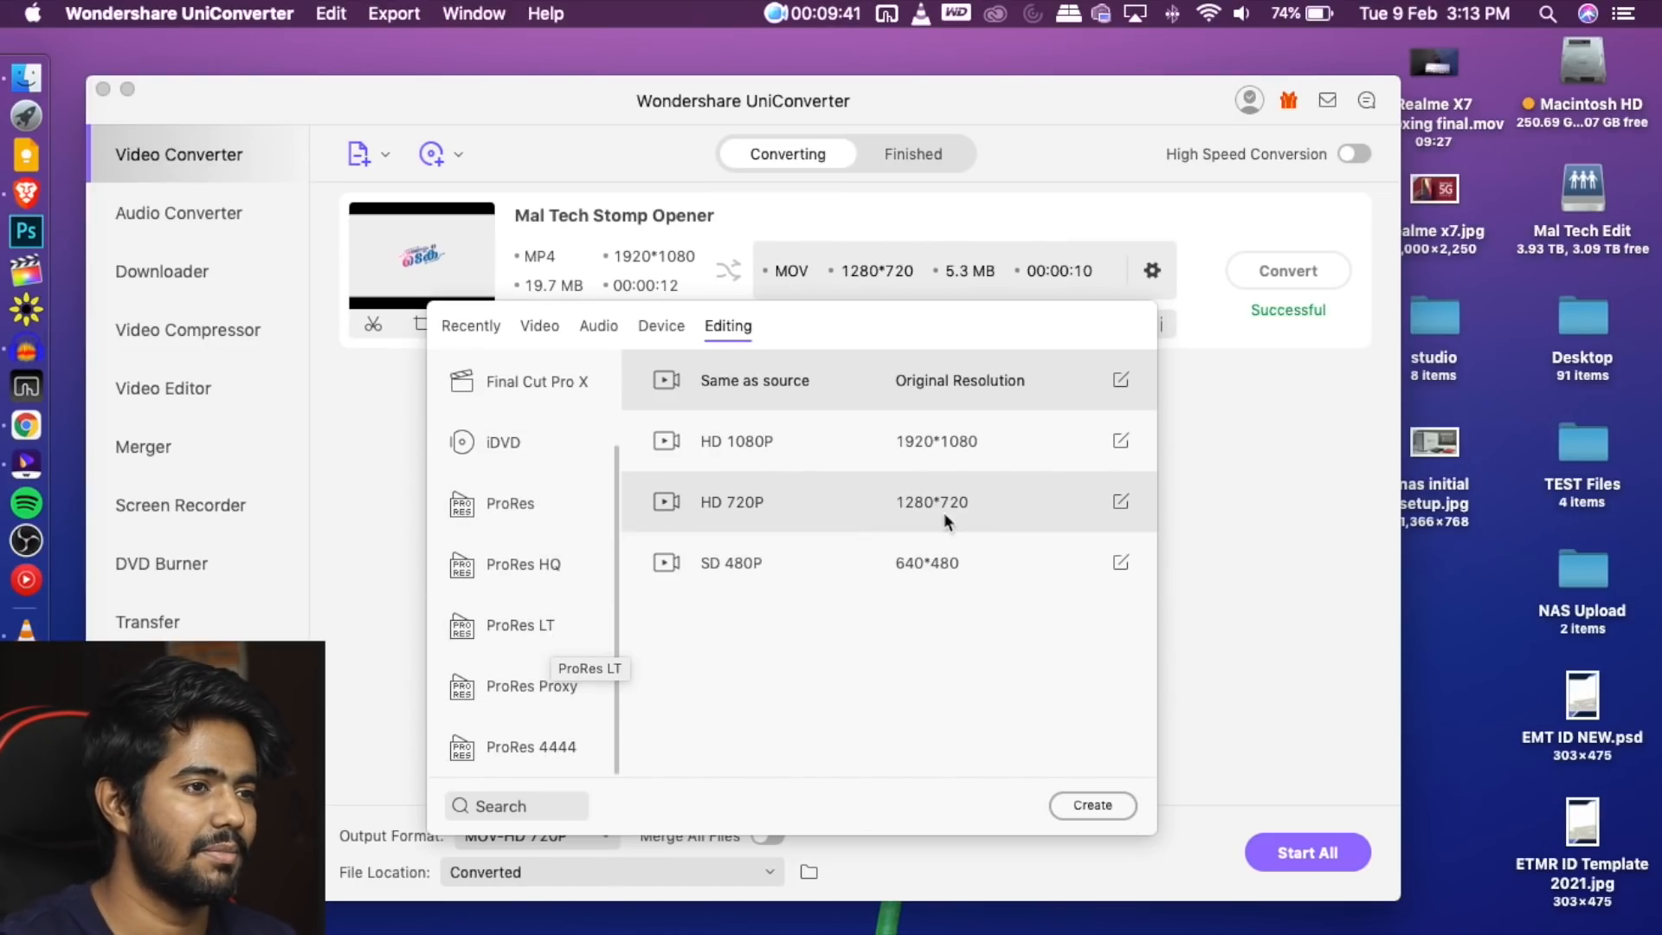
scroll(523, 562, "up", 2)
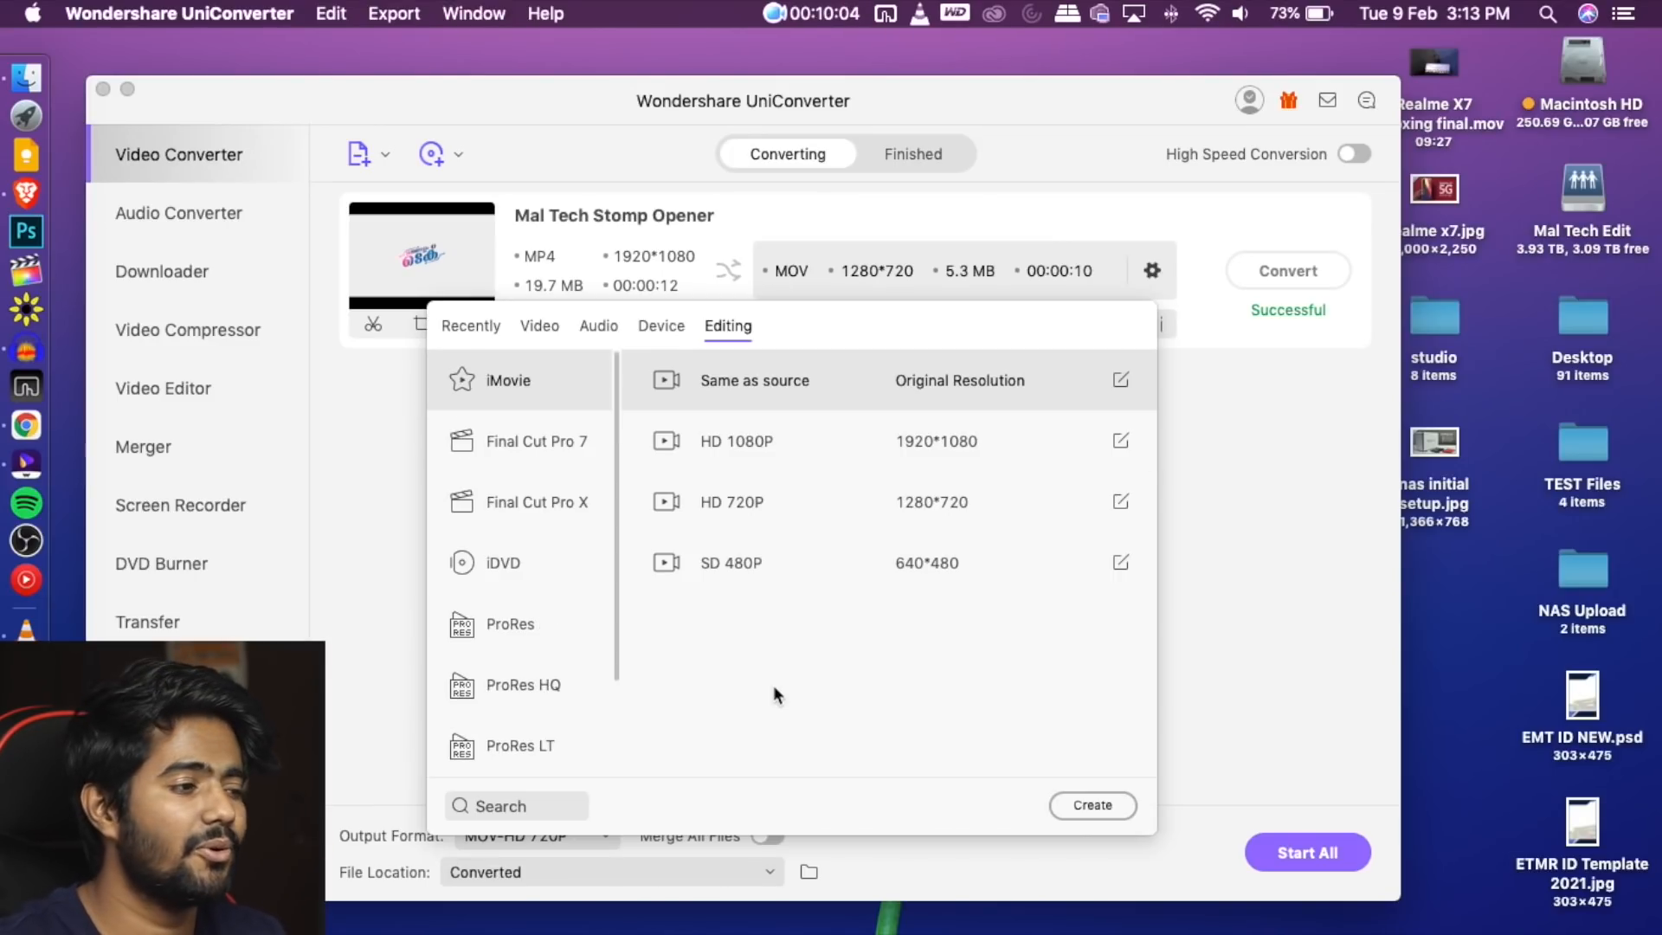
left_click(535, 327)
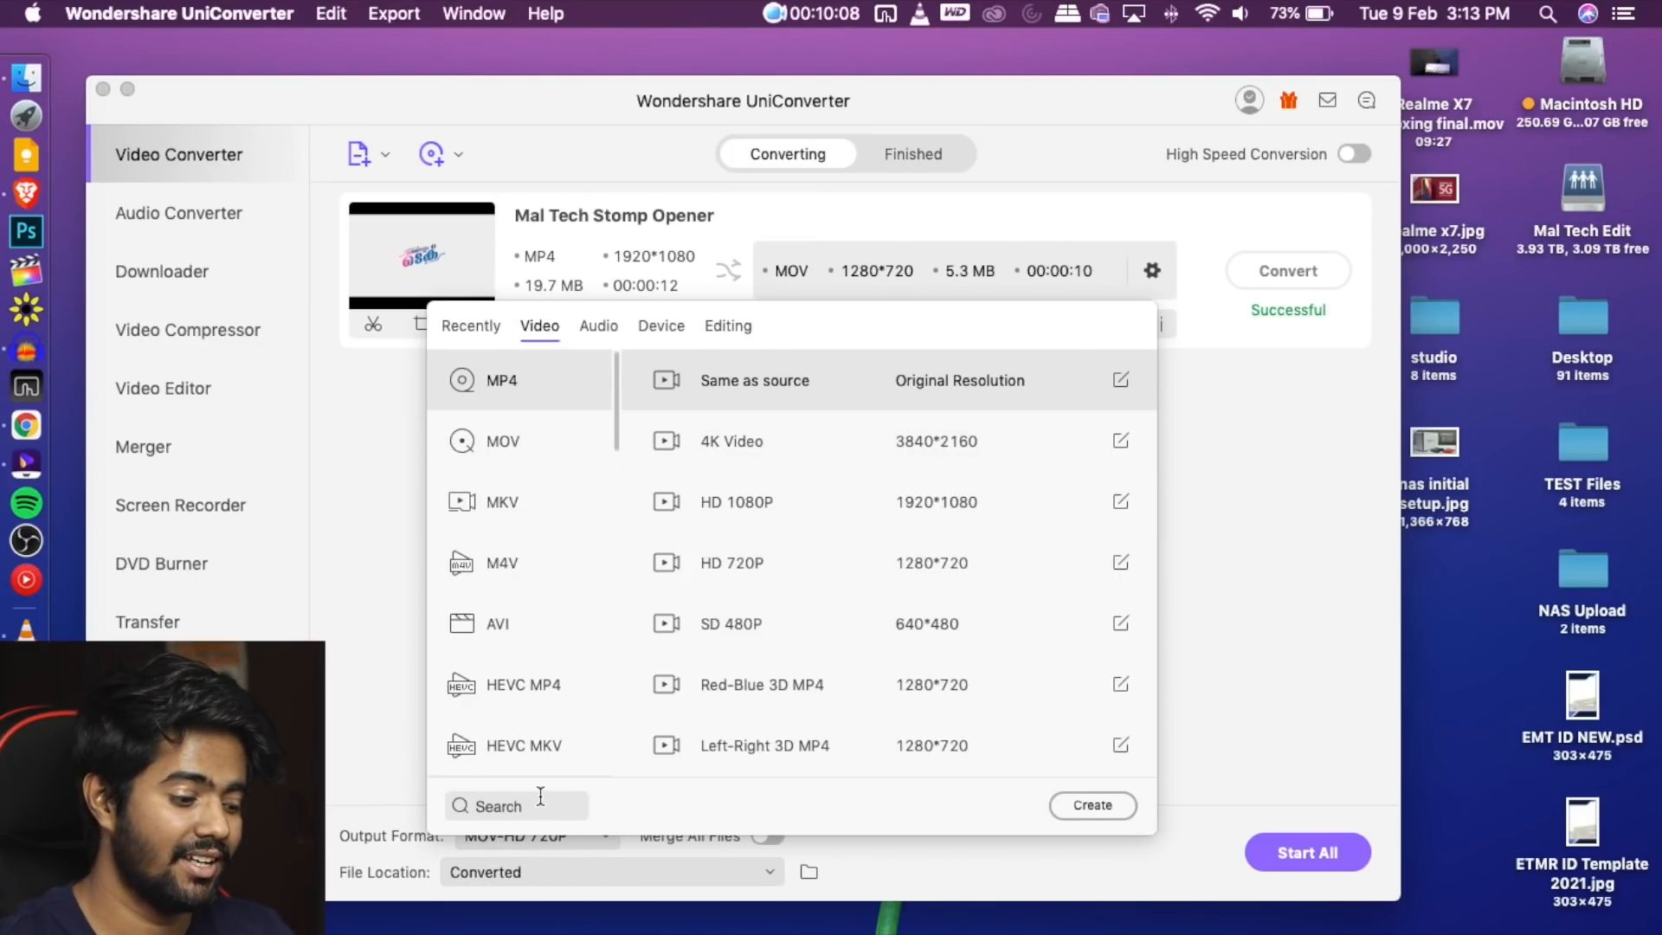
type("gp")
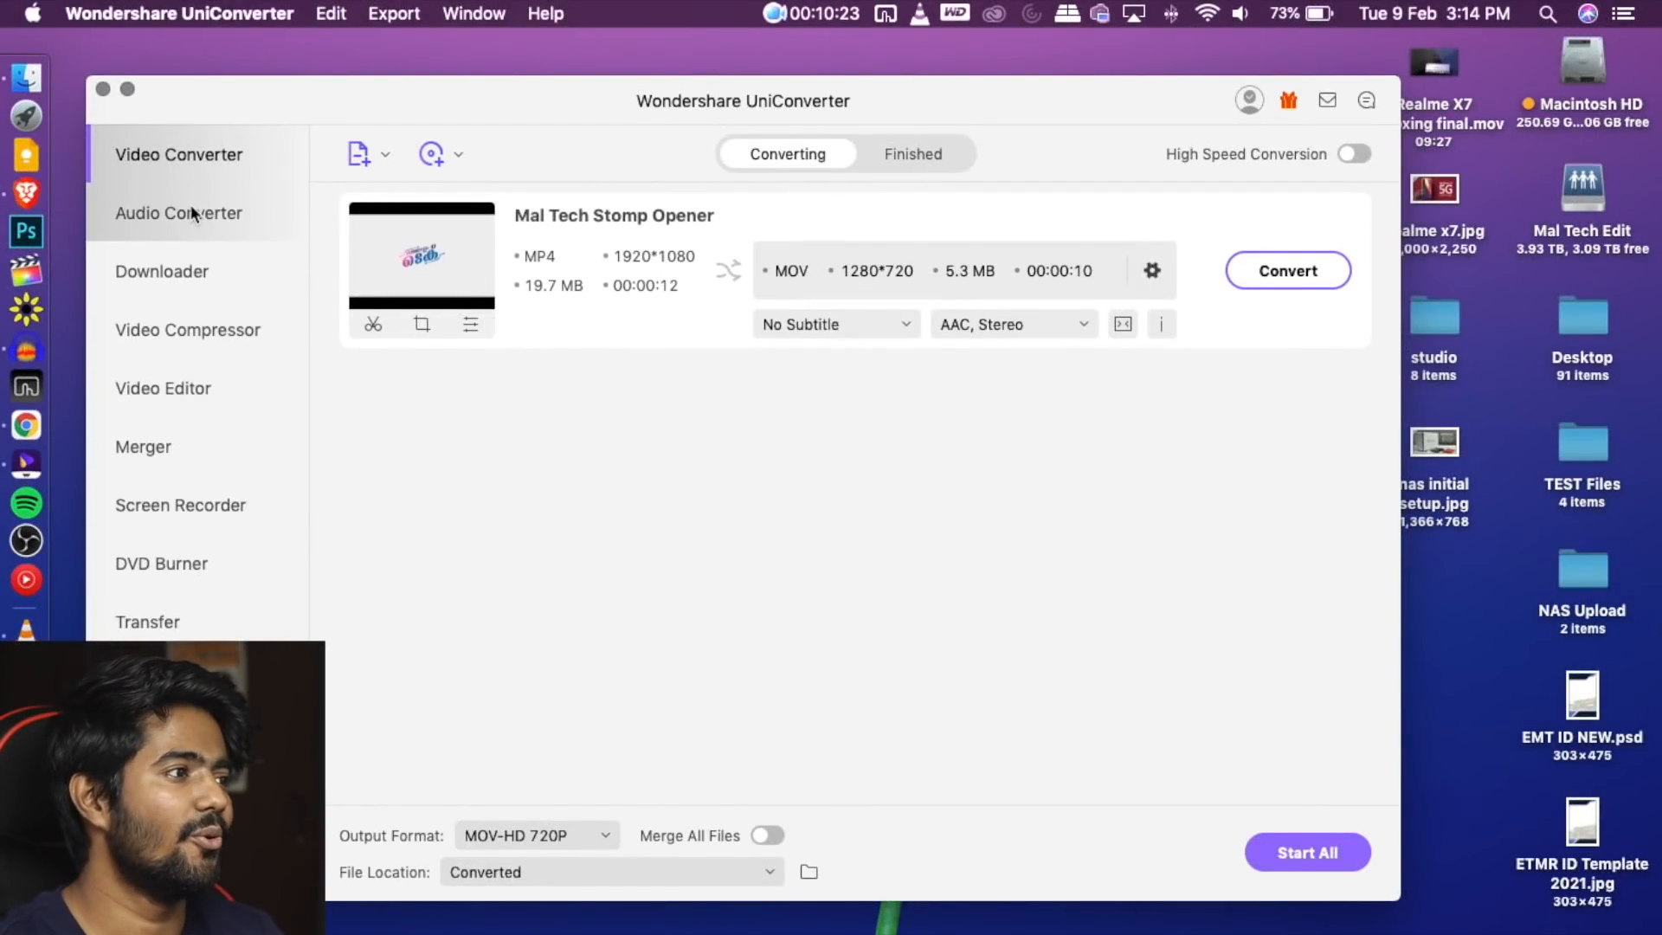
View the Audio Converter, and examine the Downloader's URL entry window without adding a link
left_click(206, 227)
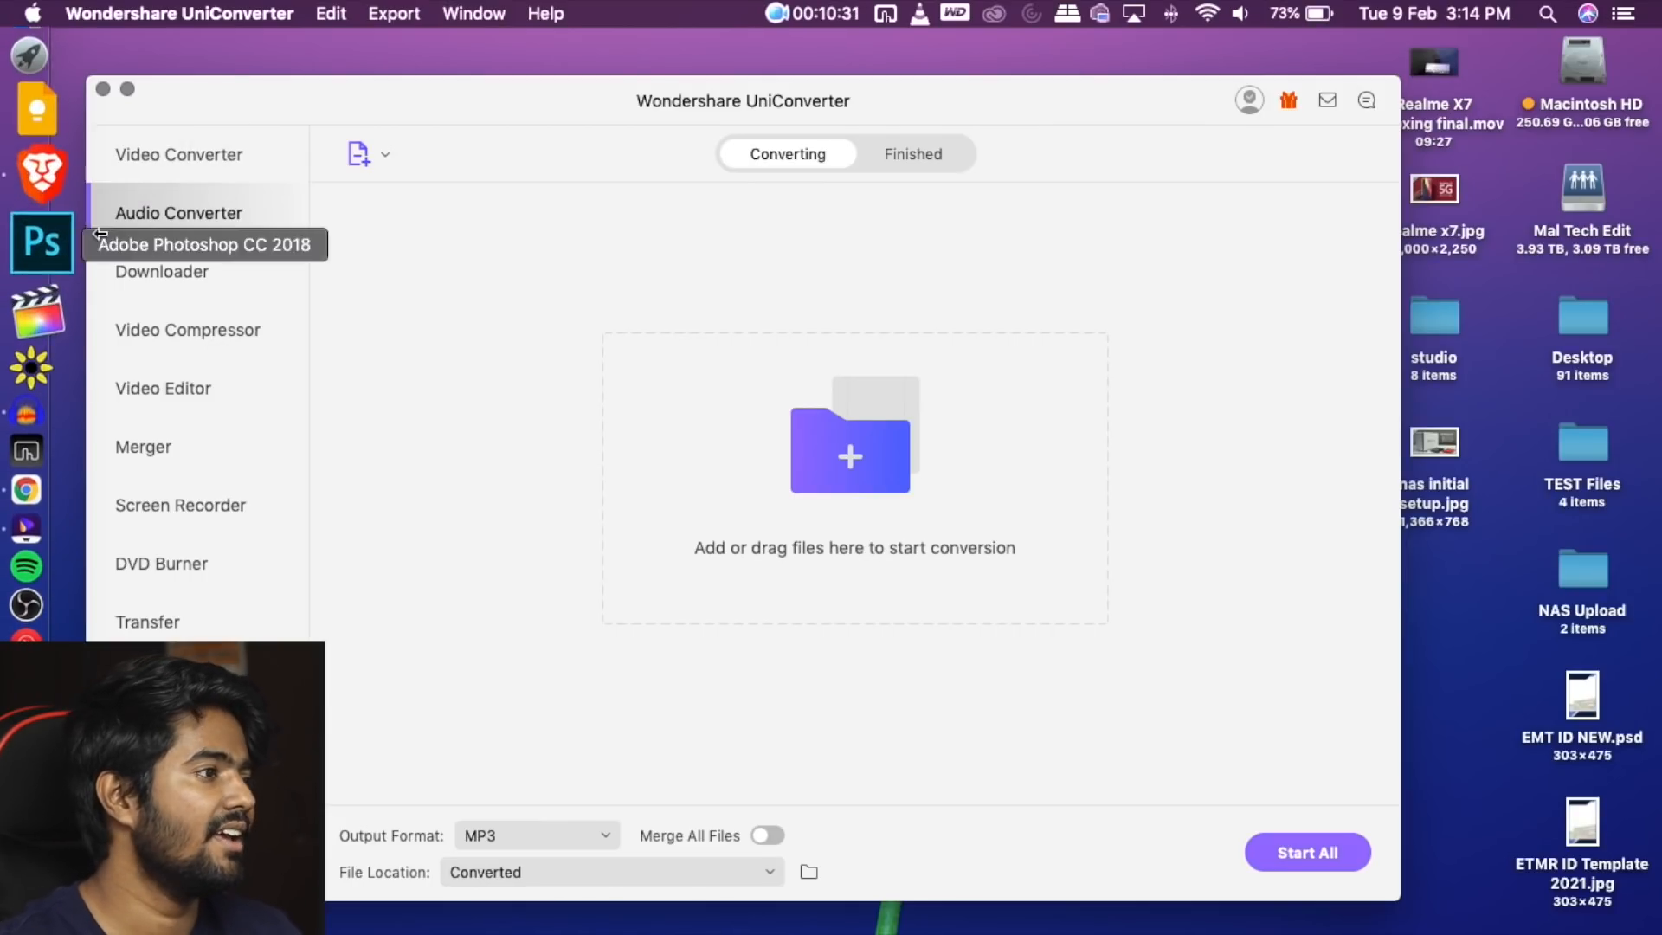
left_click(205, 269)
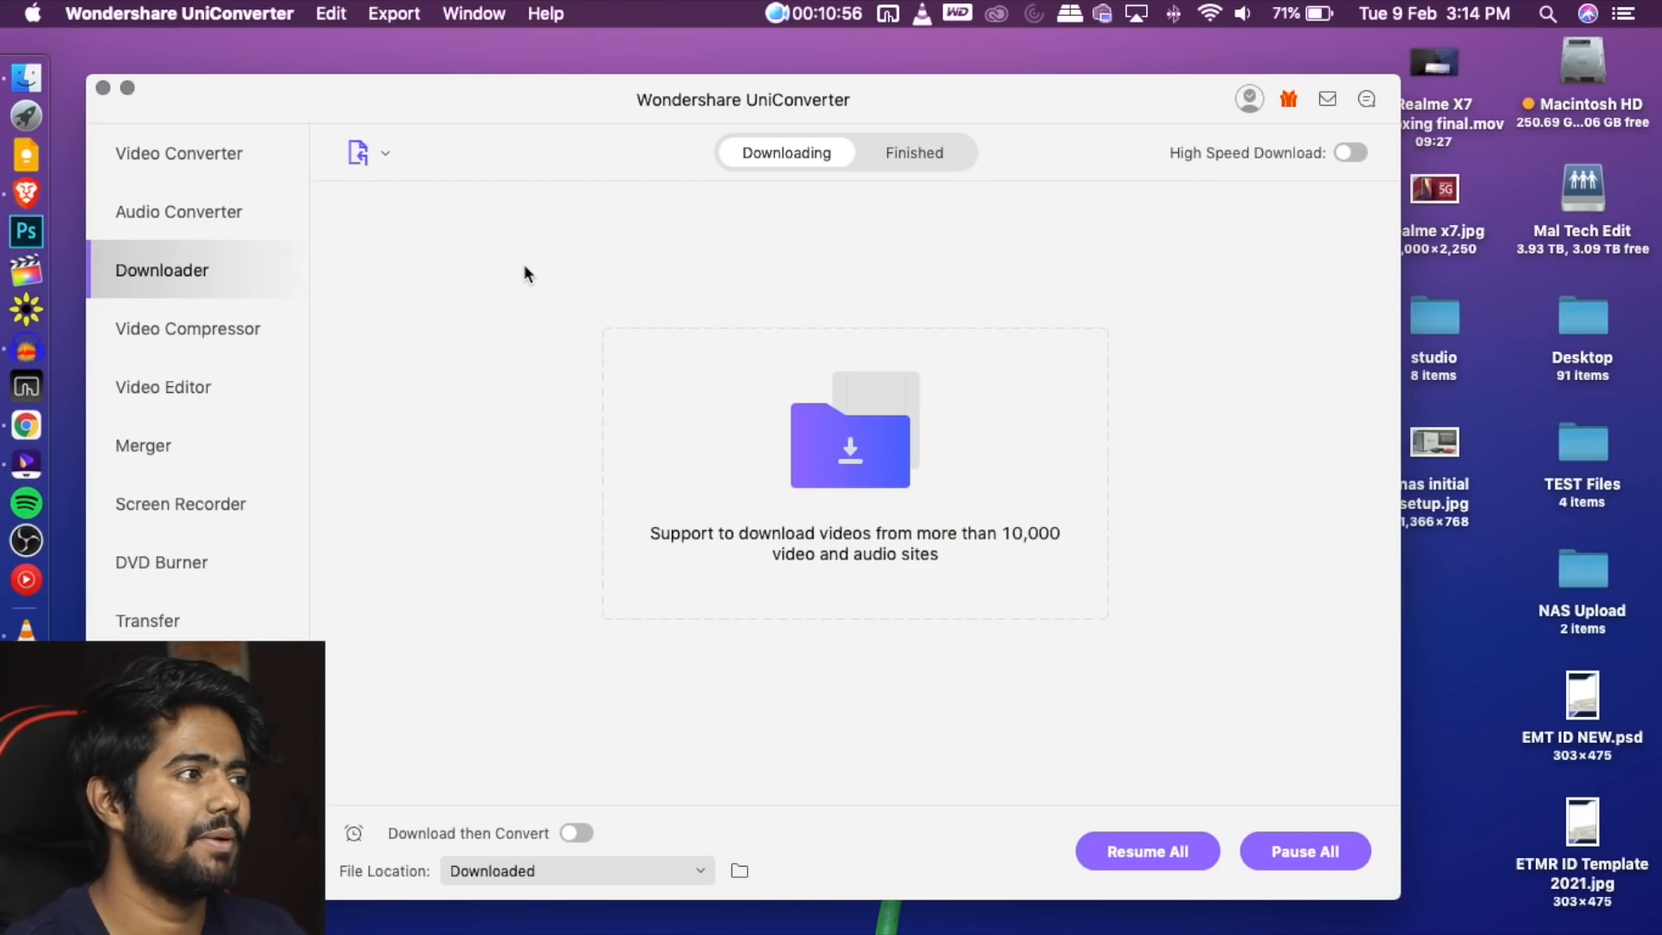
left_click(356, 156)
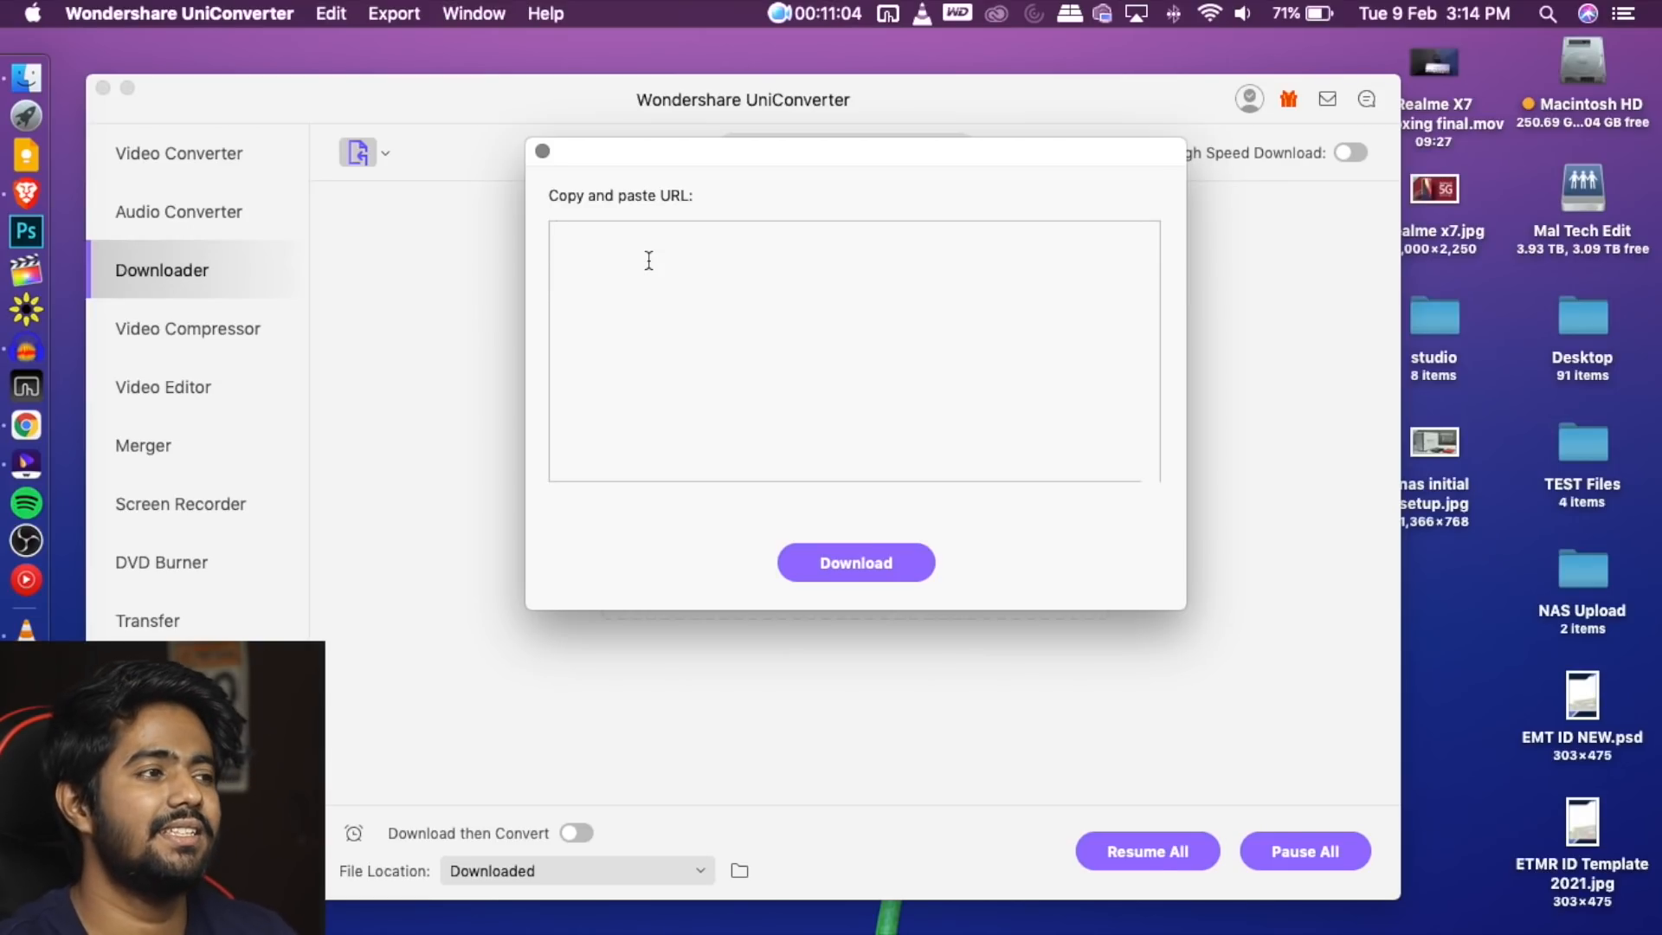
left_click(542, 150)
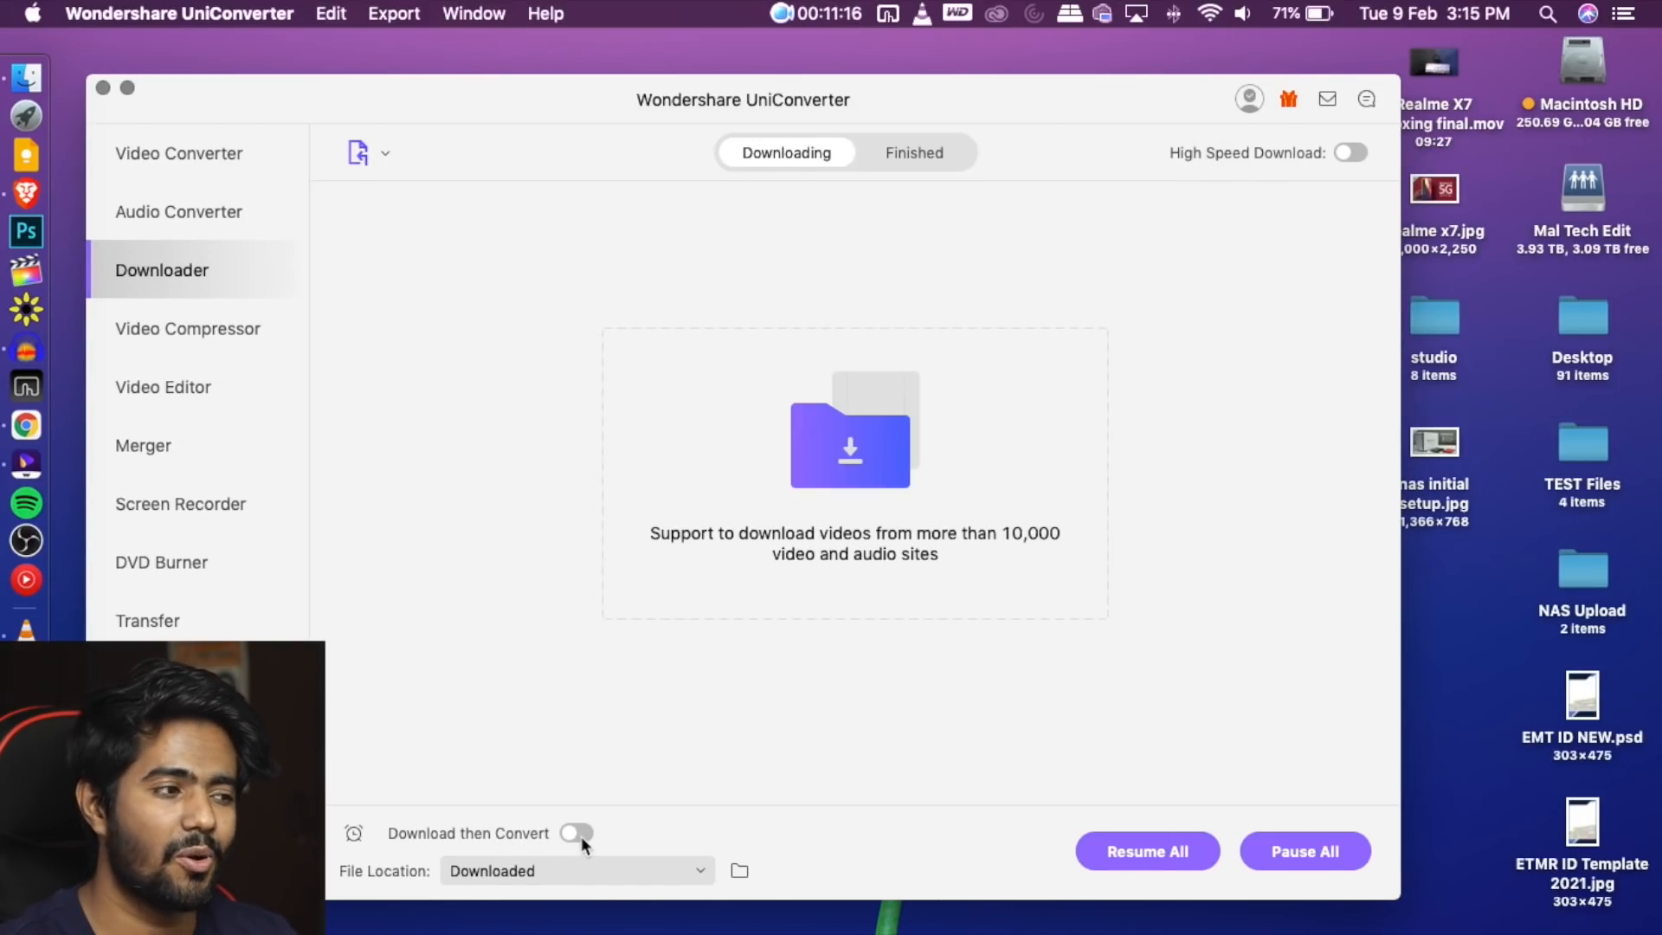
Examine the video formats offered for Download then Convert and close the list without choosing one
left_click(583, 834)
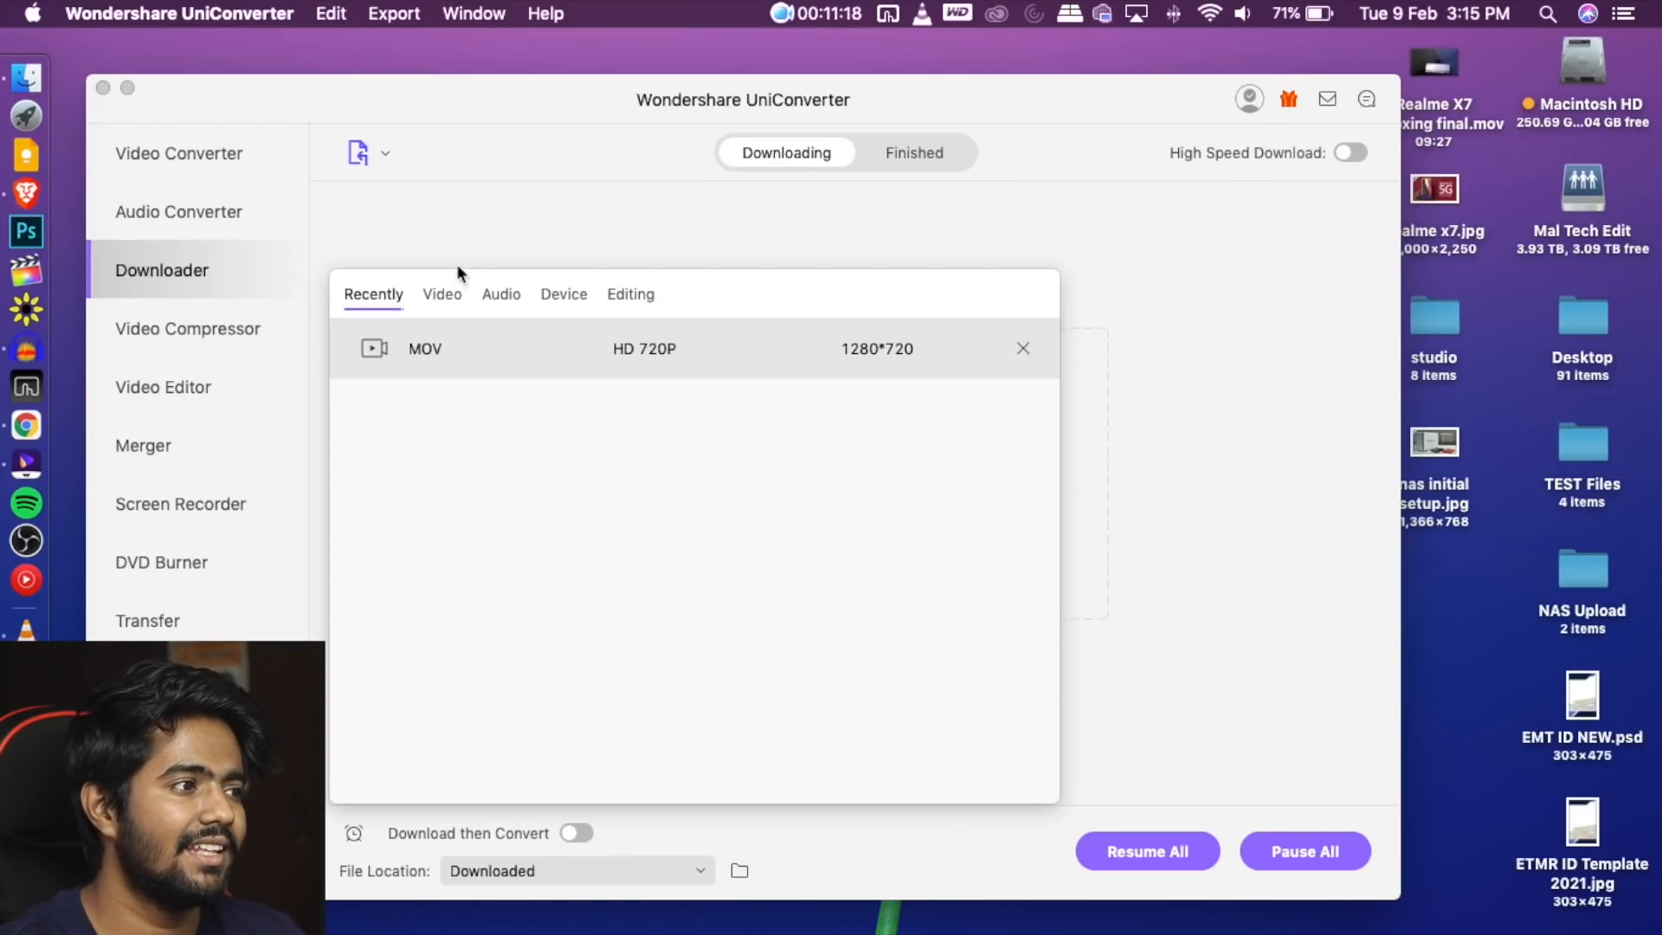
left_click(442, 294)
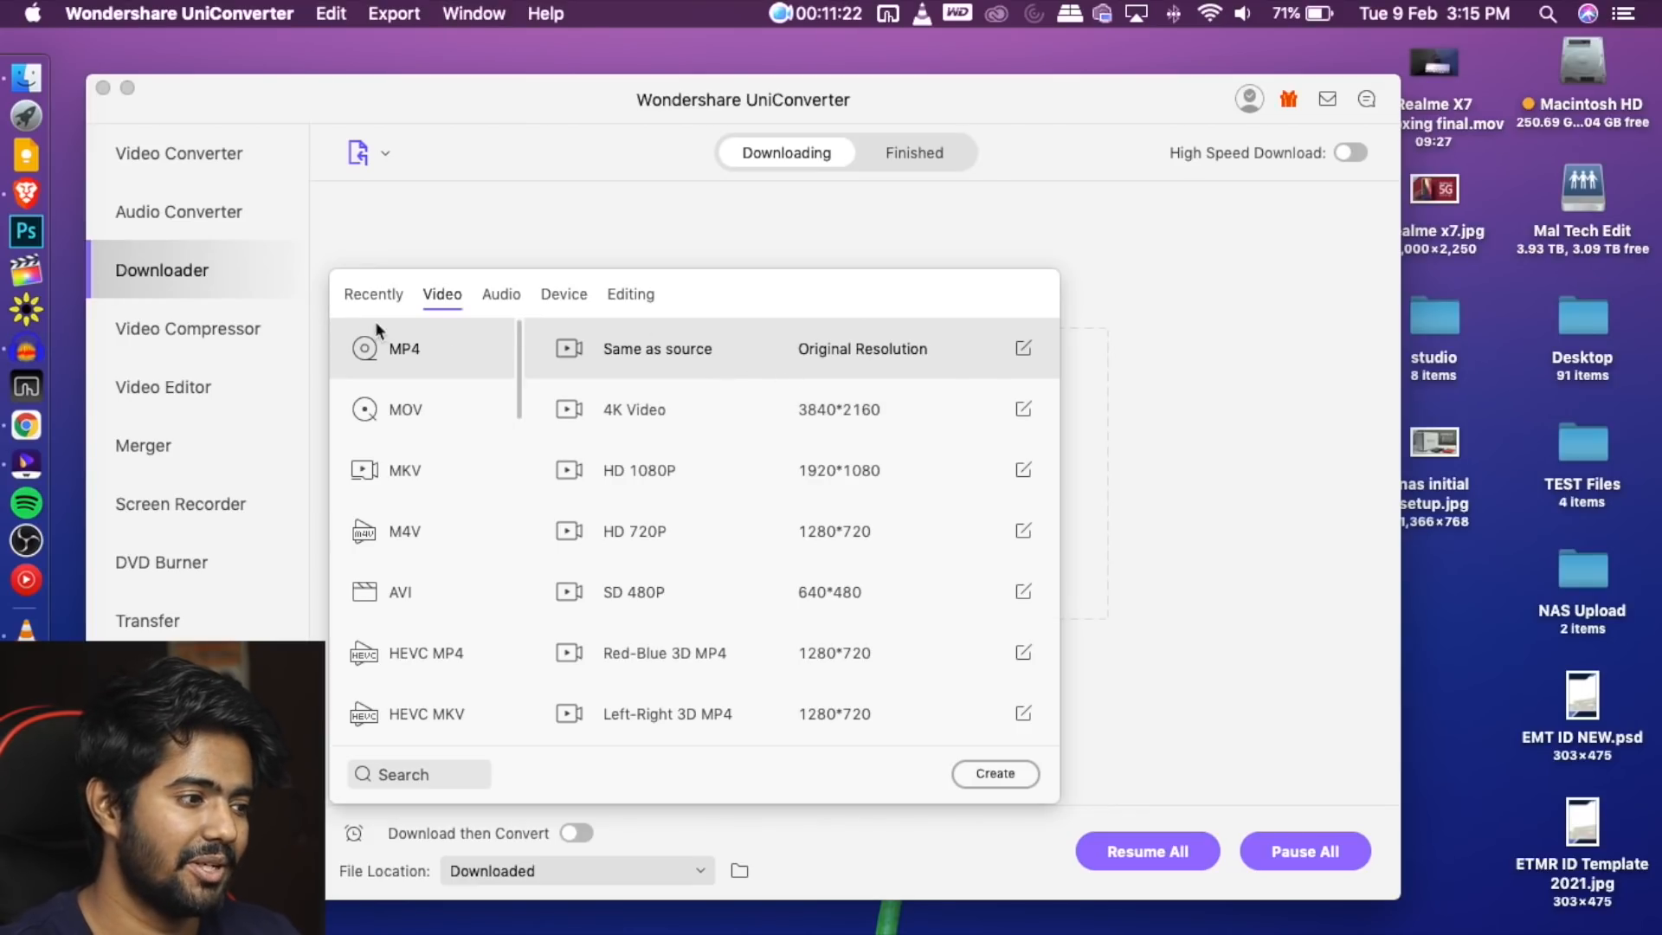
left_click(506, 231)
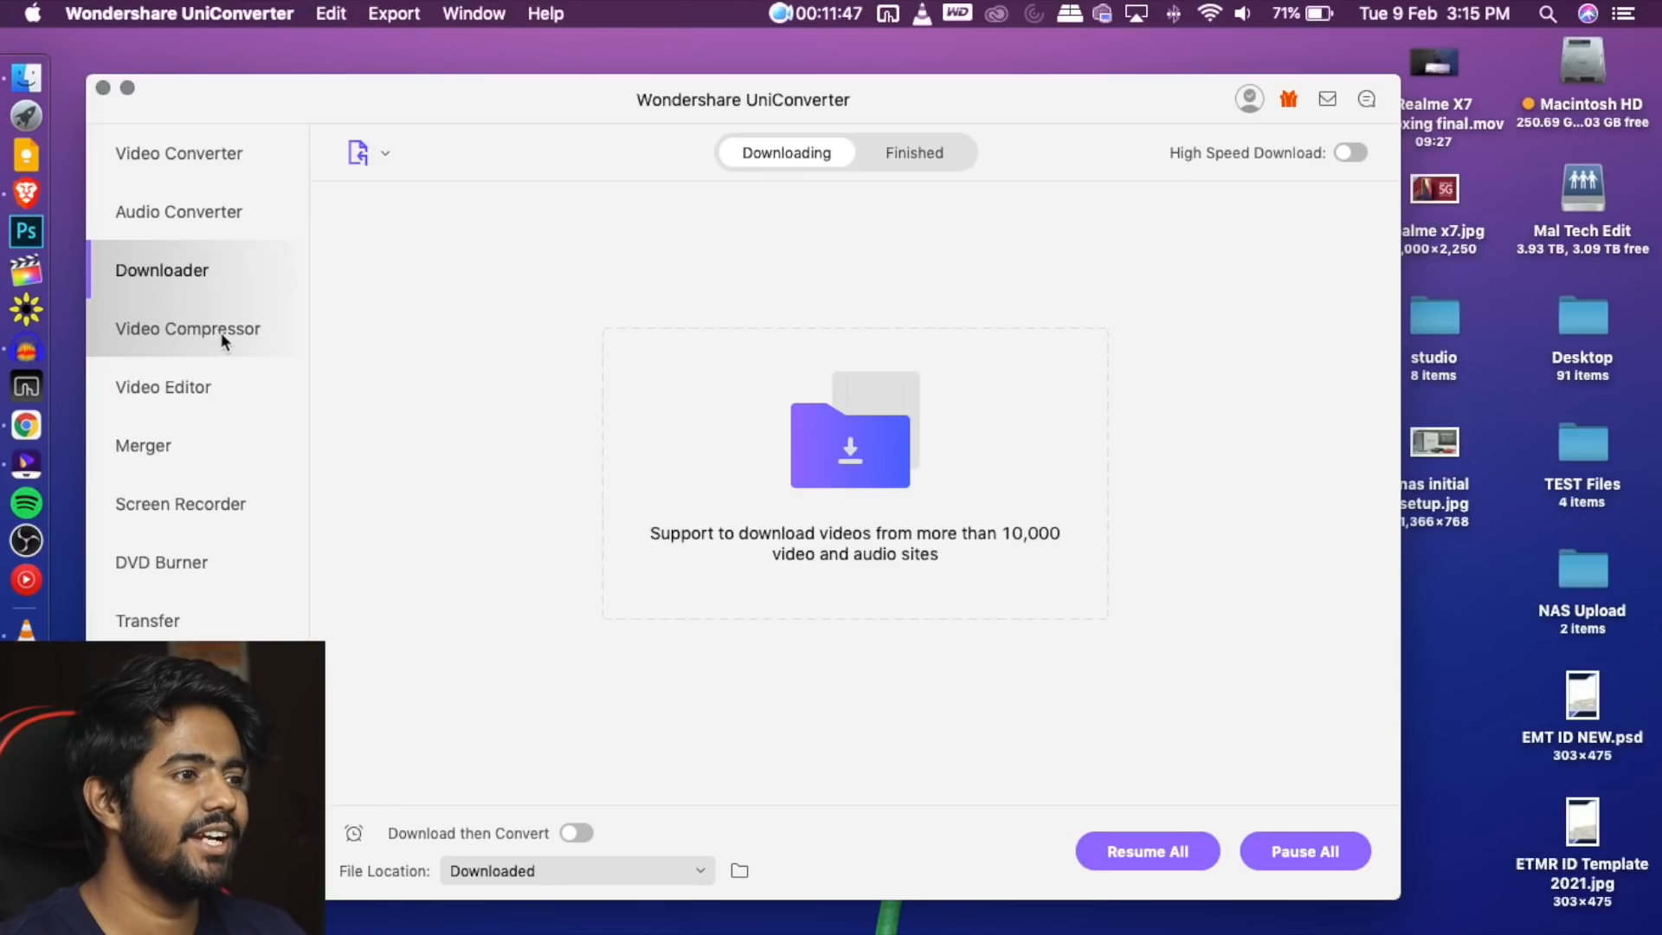
Open the Video Compressor and load the Realme X7 Unboxing final.mov video from the TEST Files folder
left_click(220, 337)
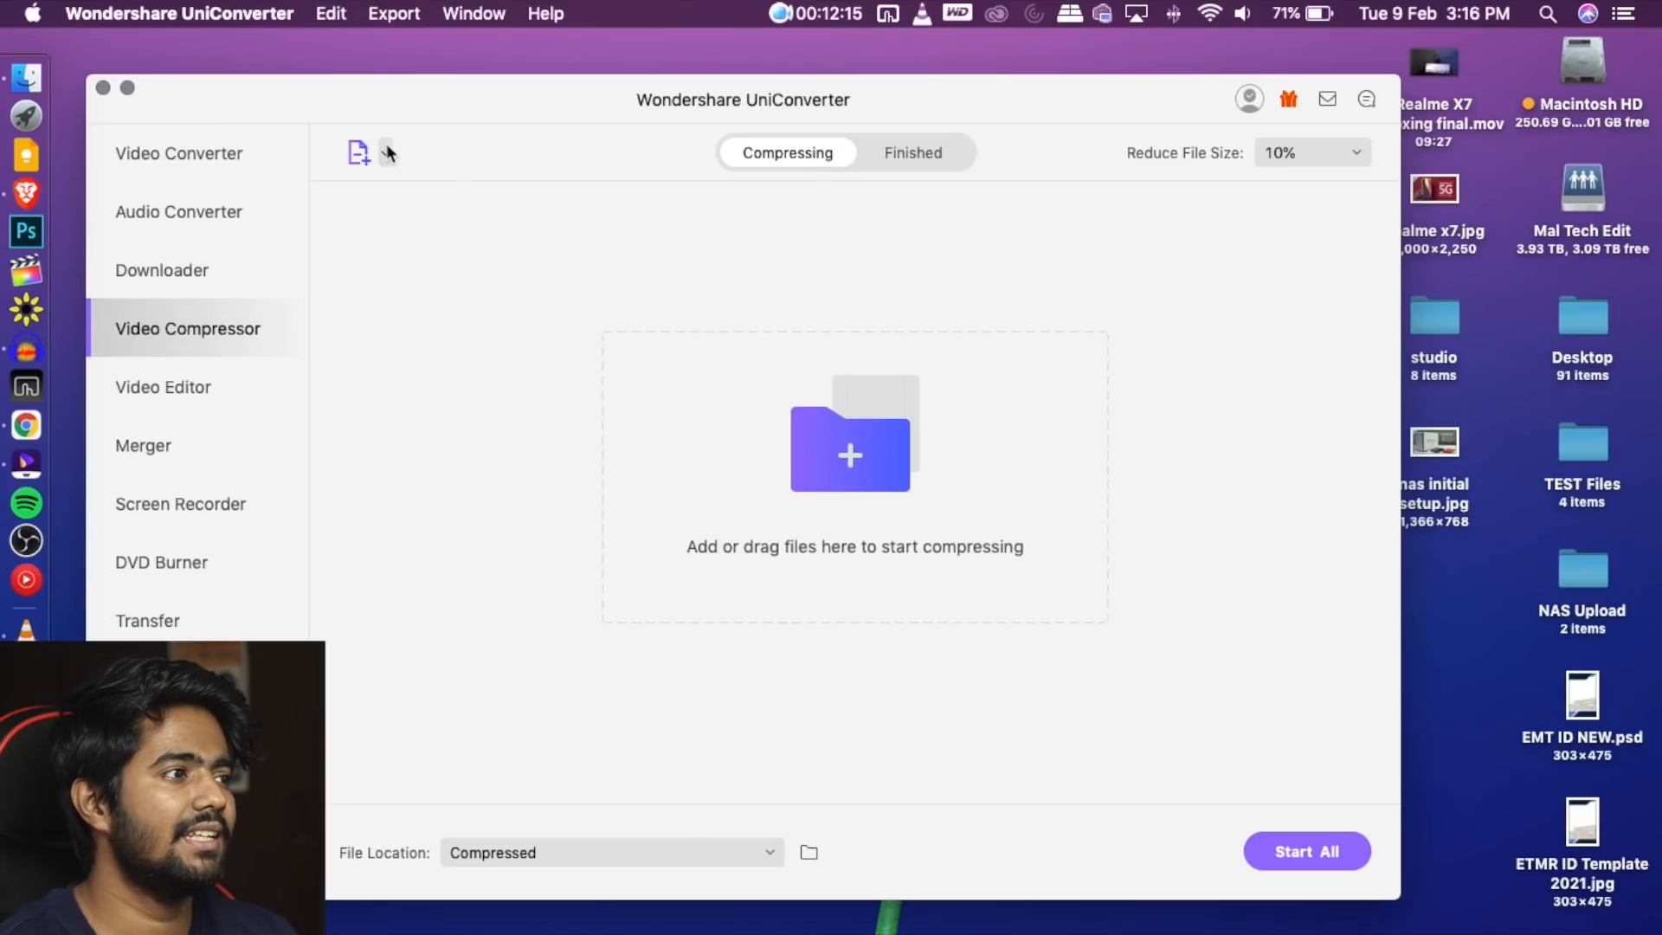
left_click(356, 154)
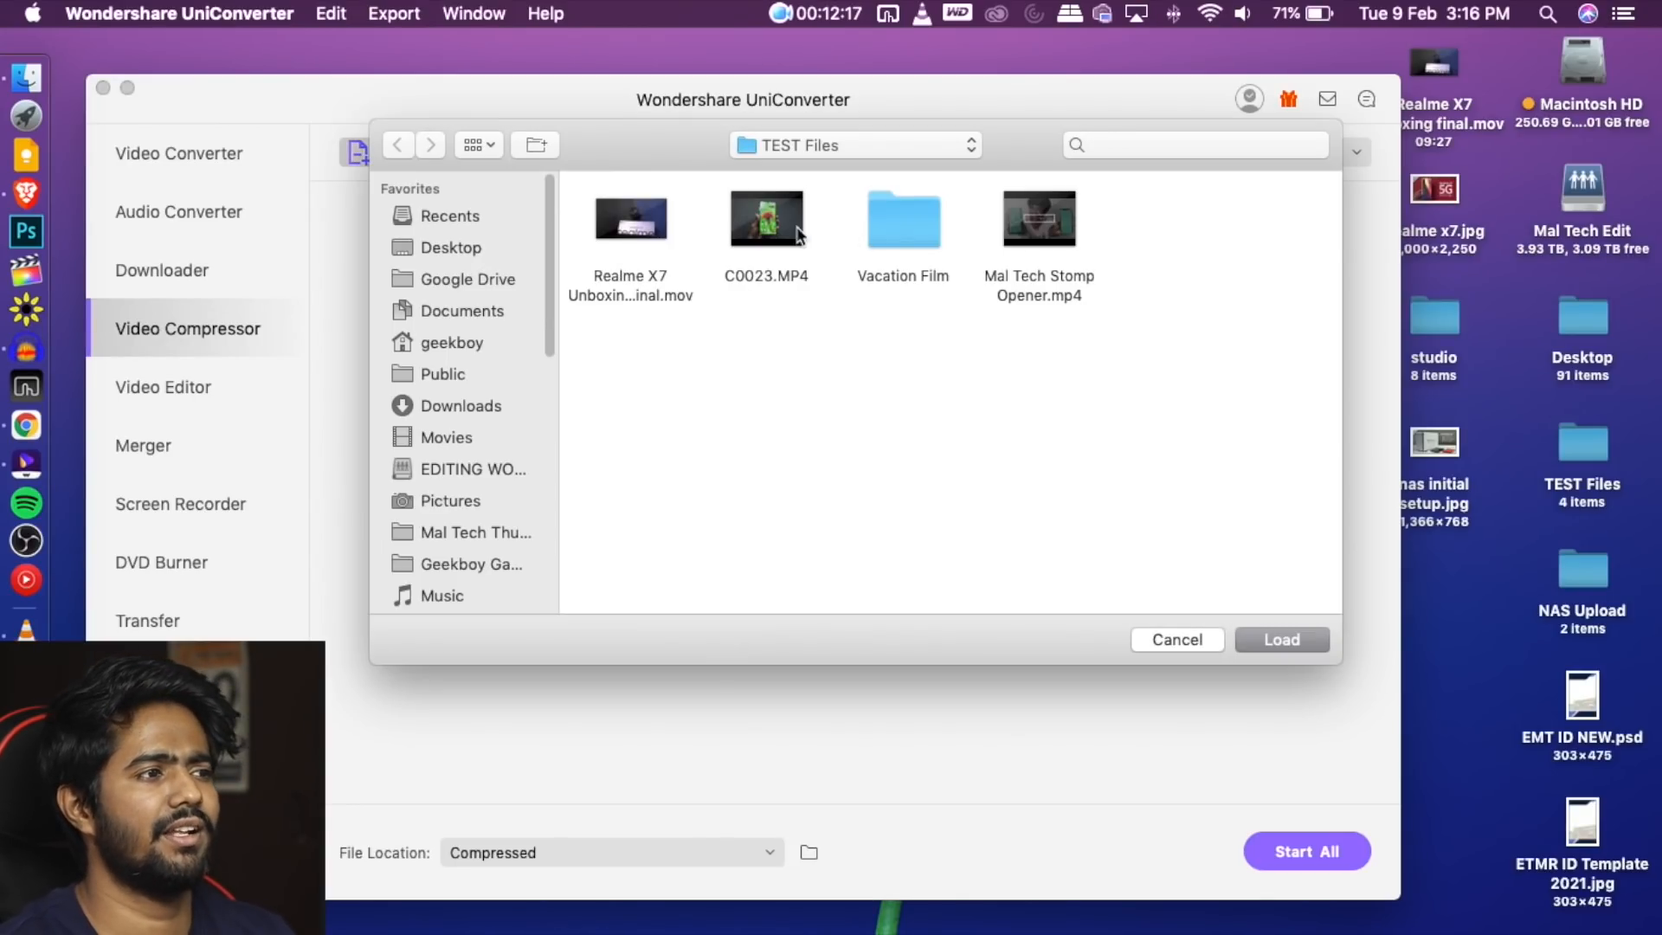
double_click(664, 233)
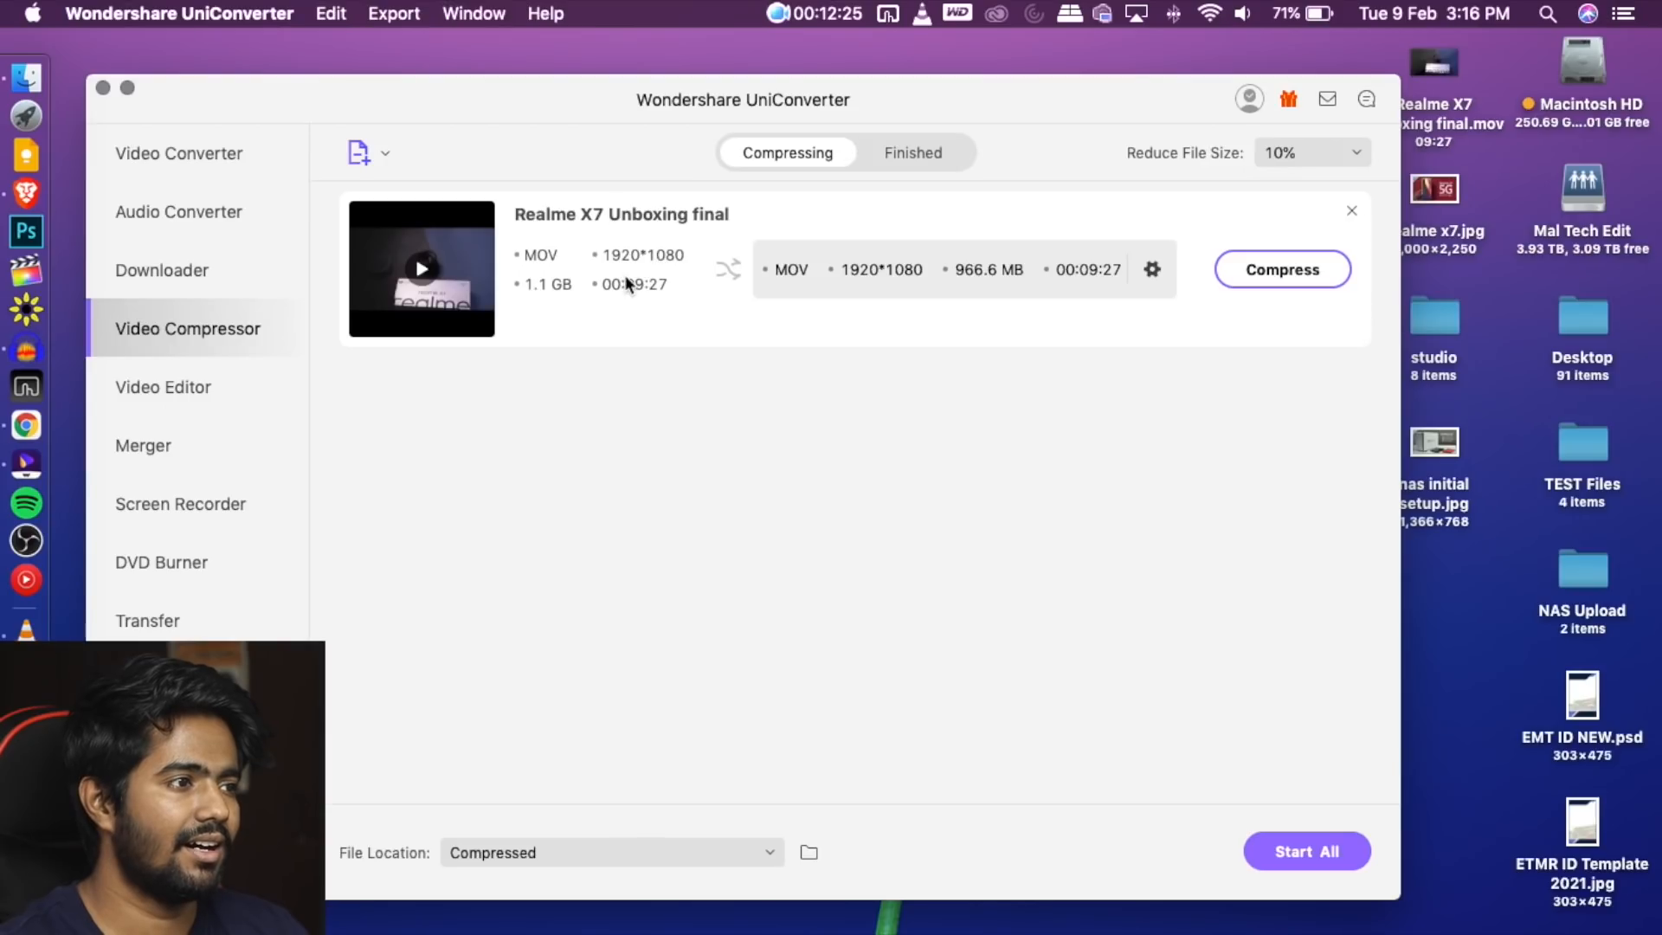
Reset the compression settings of the Realme X7 Unboxing video and accept them
left_click(1152, 271)
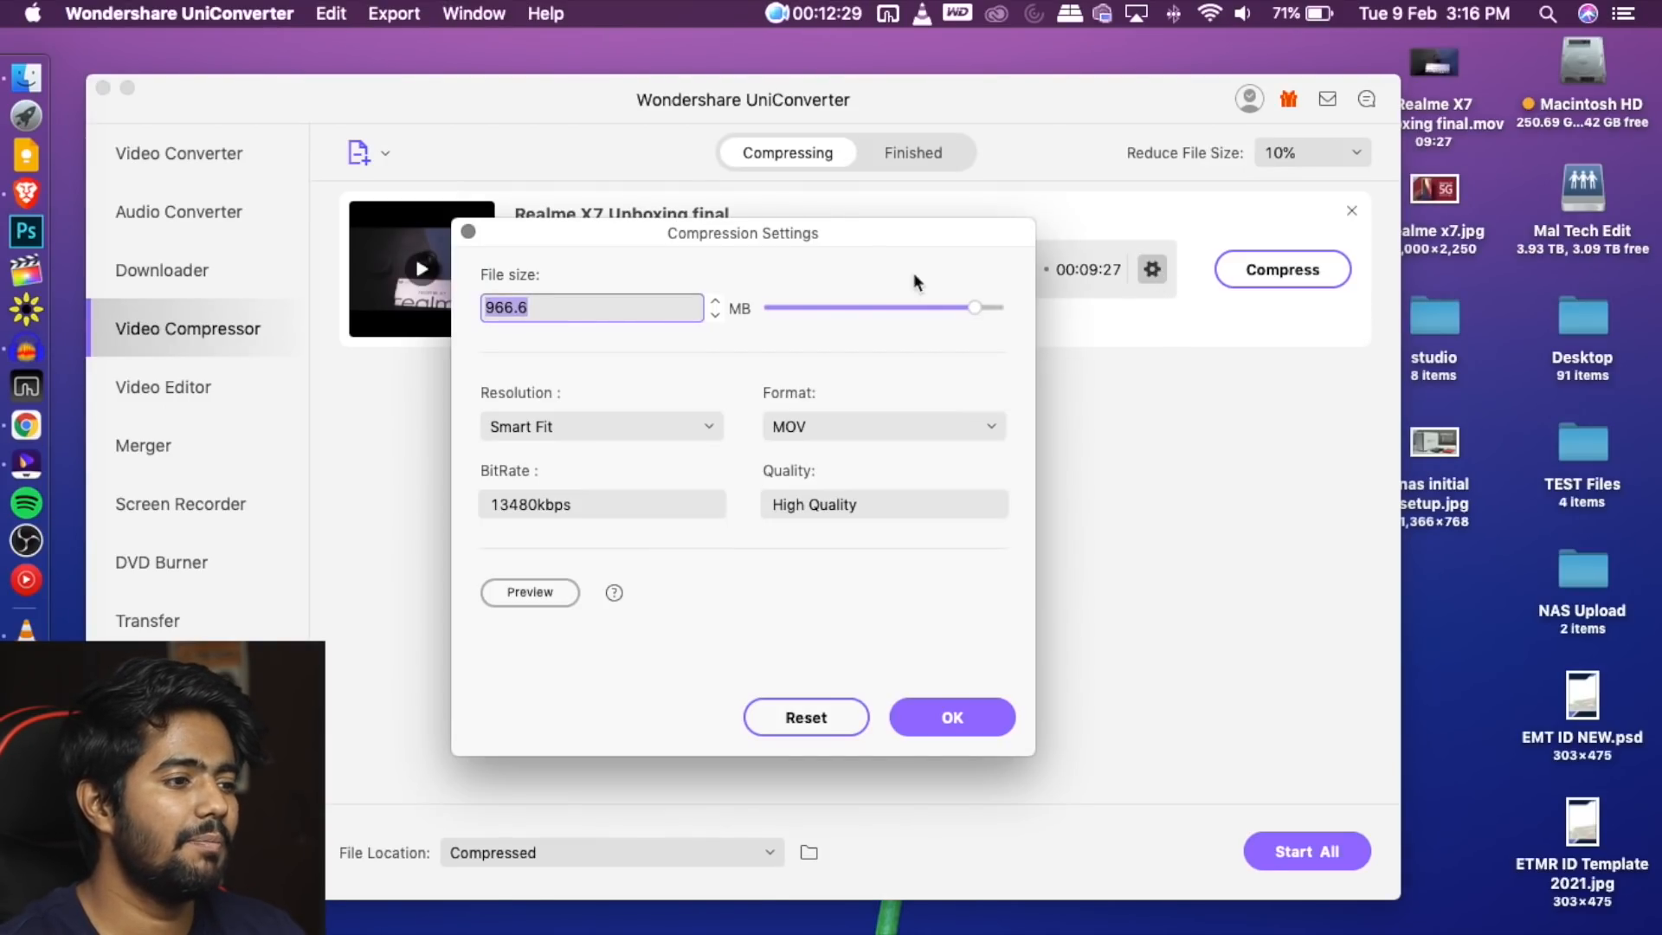
left_click(801, 725)
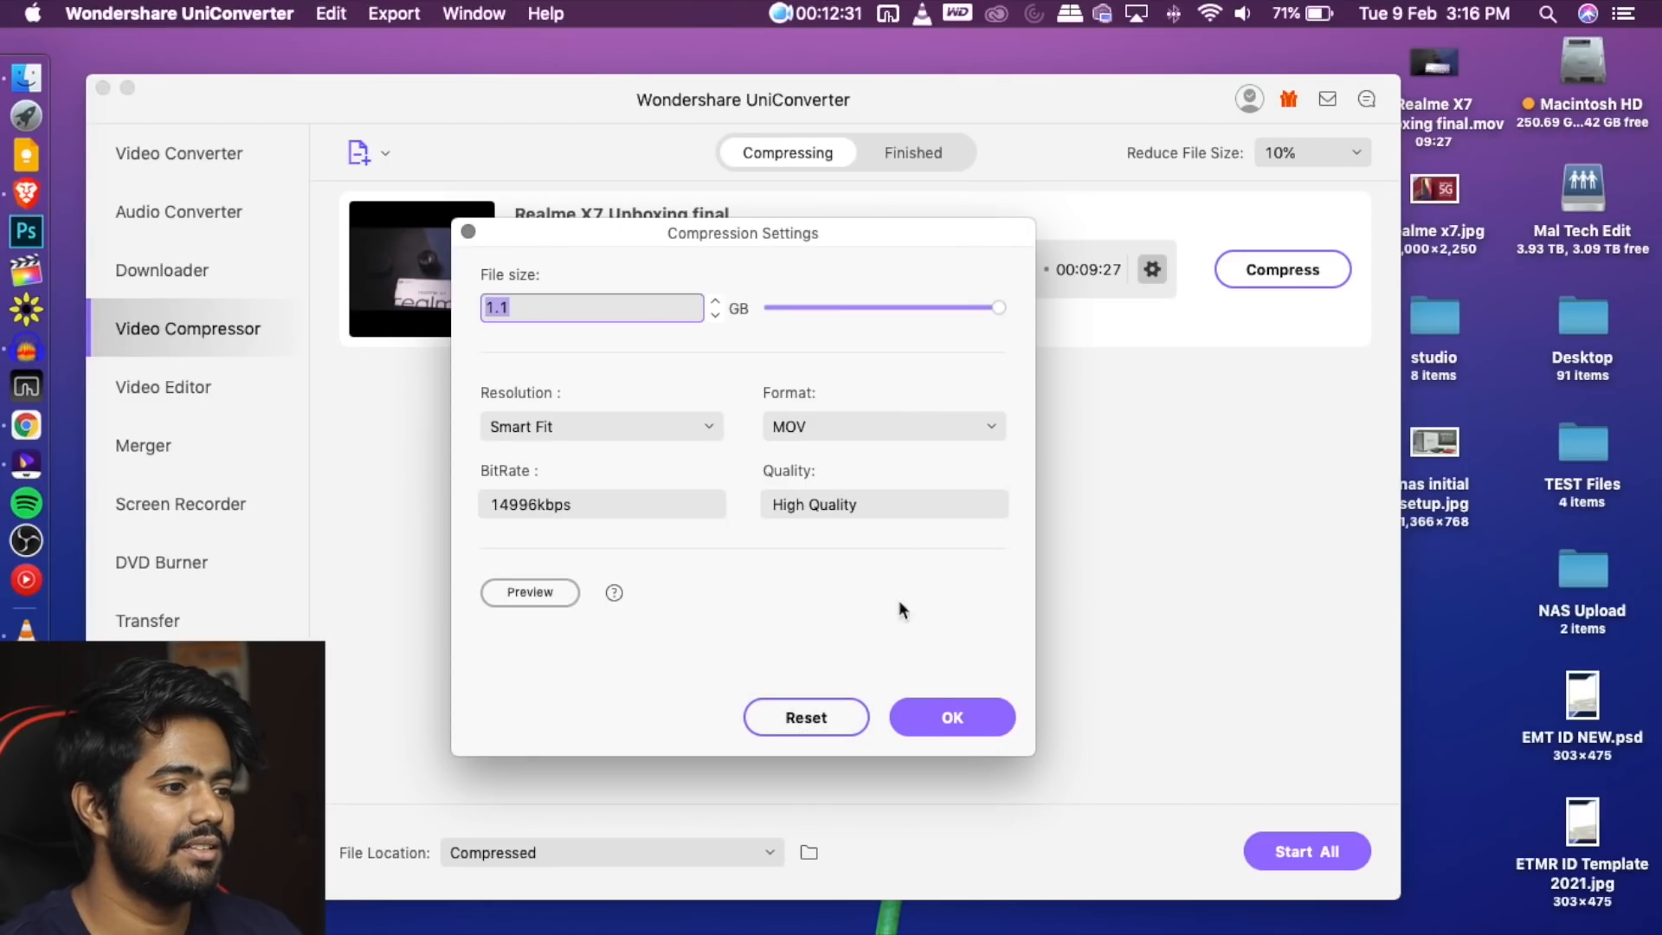
left_click(941, 713)
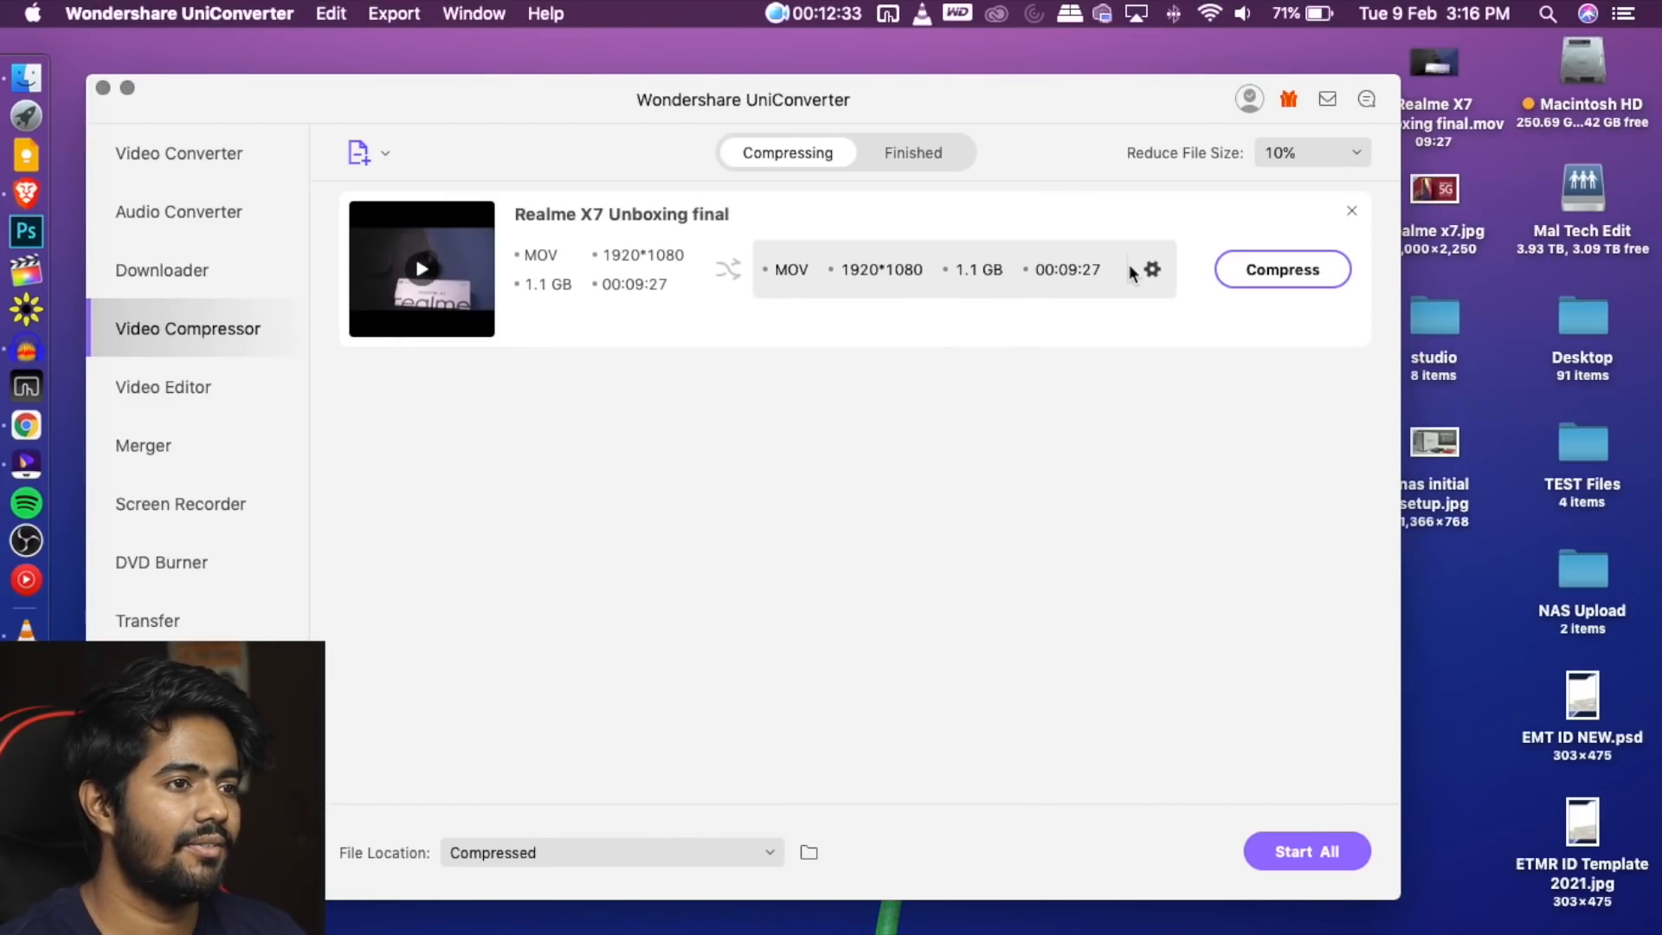
Reduce the Realme X7 Unboxing video's target file size to 46.8 MB and set its output format to MP4
left_click(1152, 269)
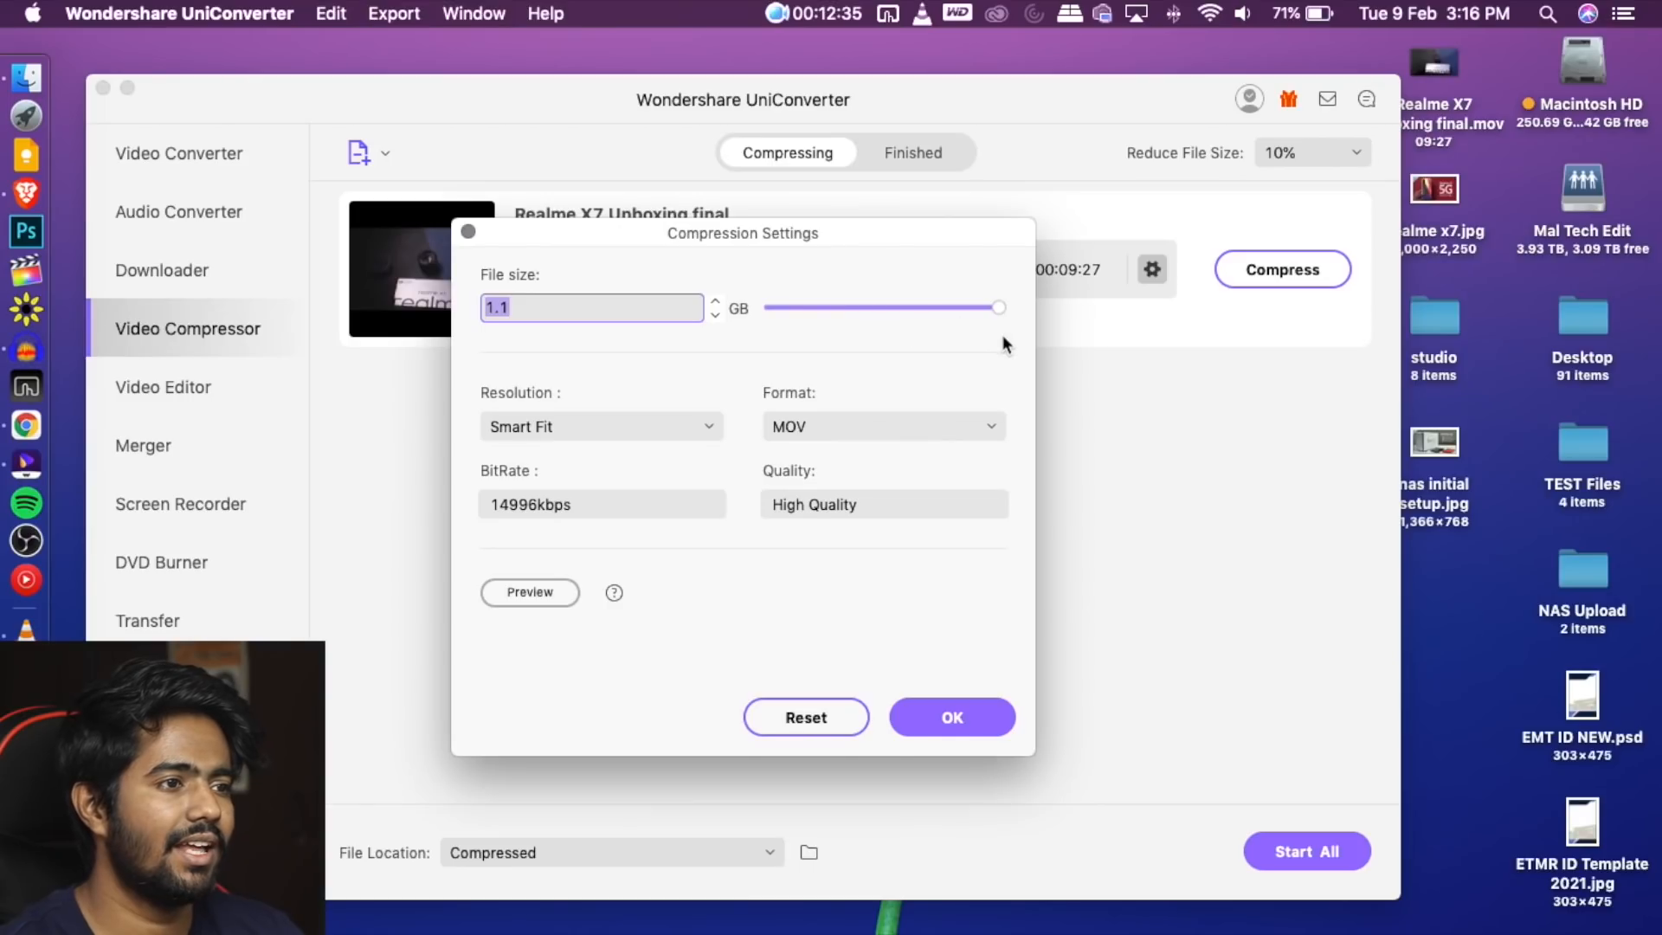
left_click_drag(1000, 309, 755, 329)
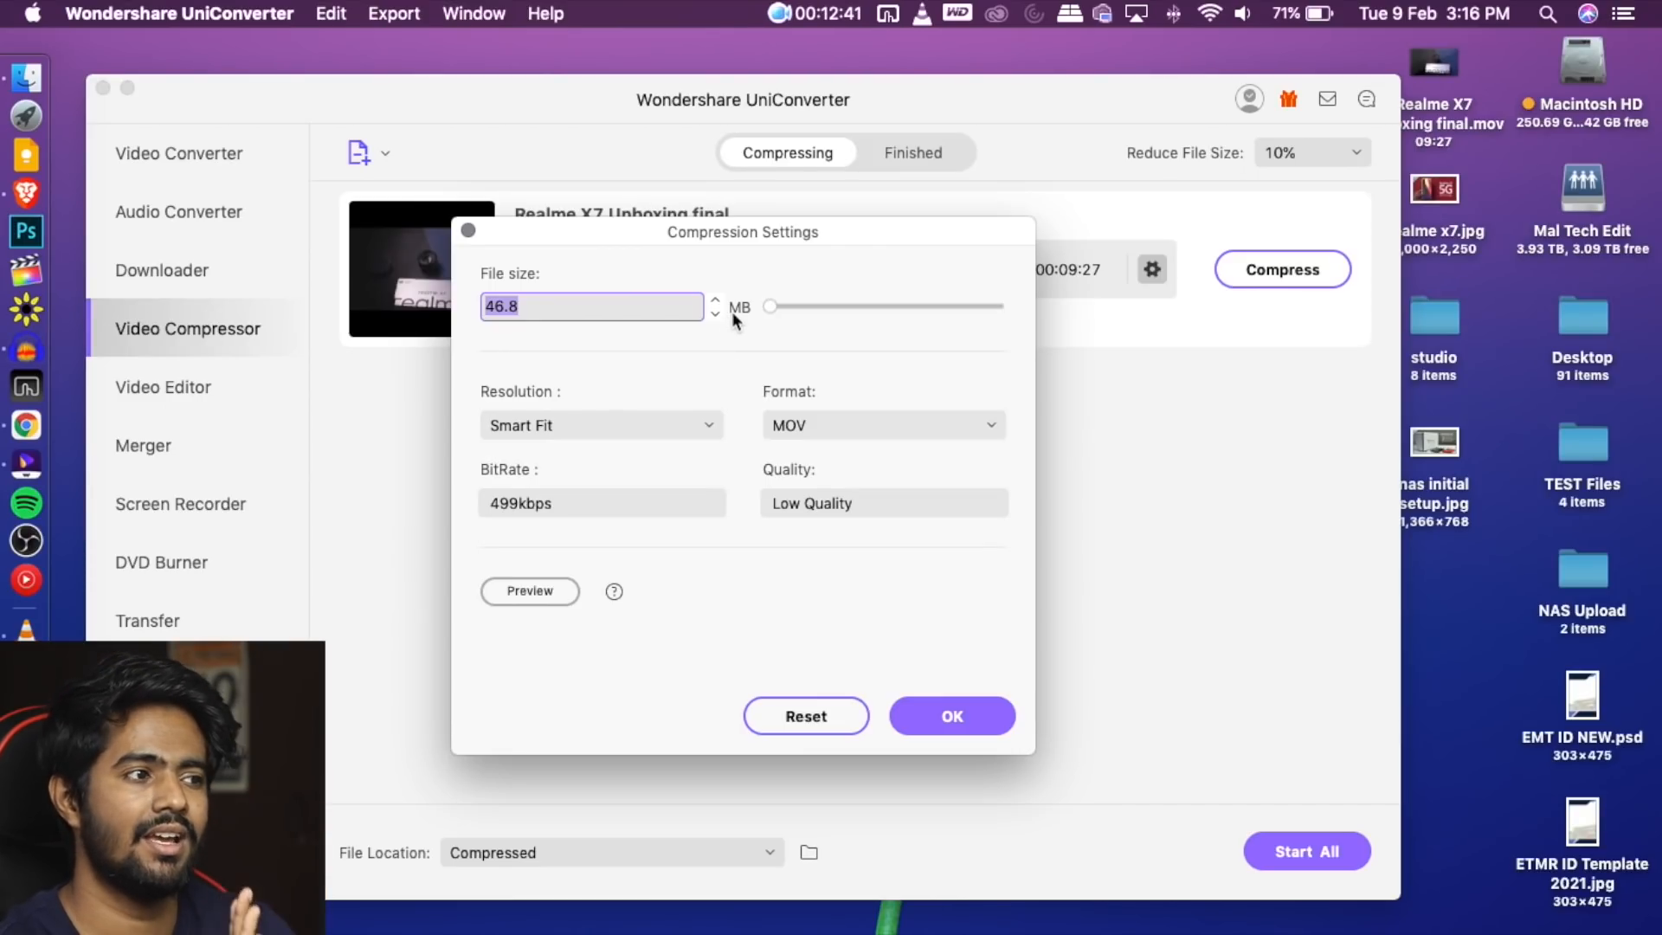
left_click(949, 433)
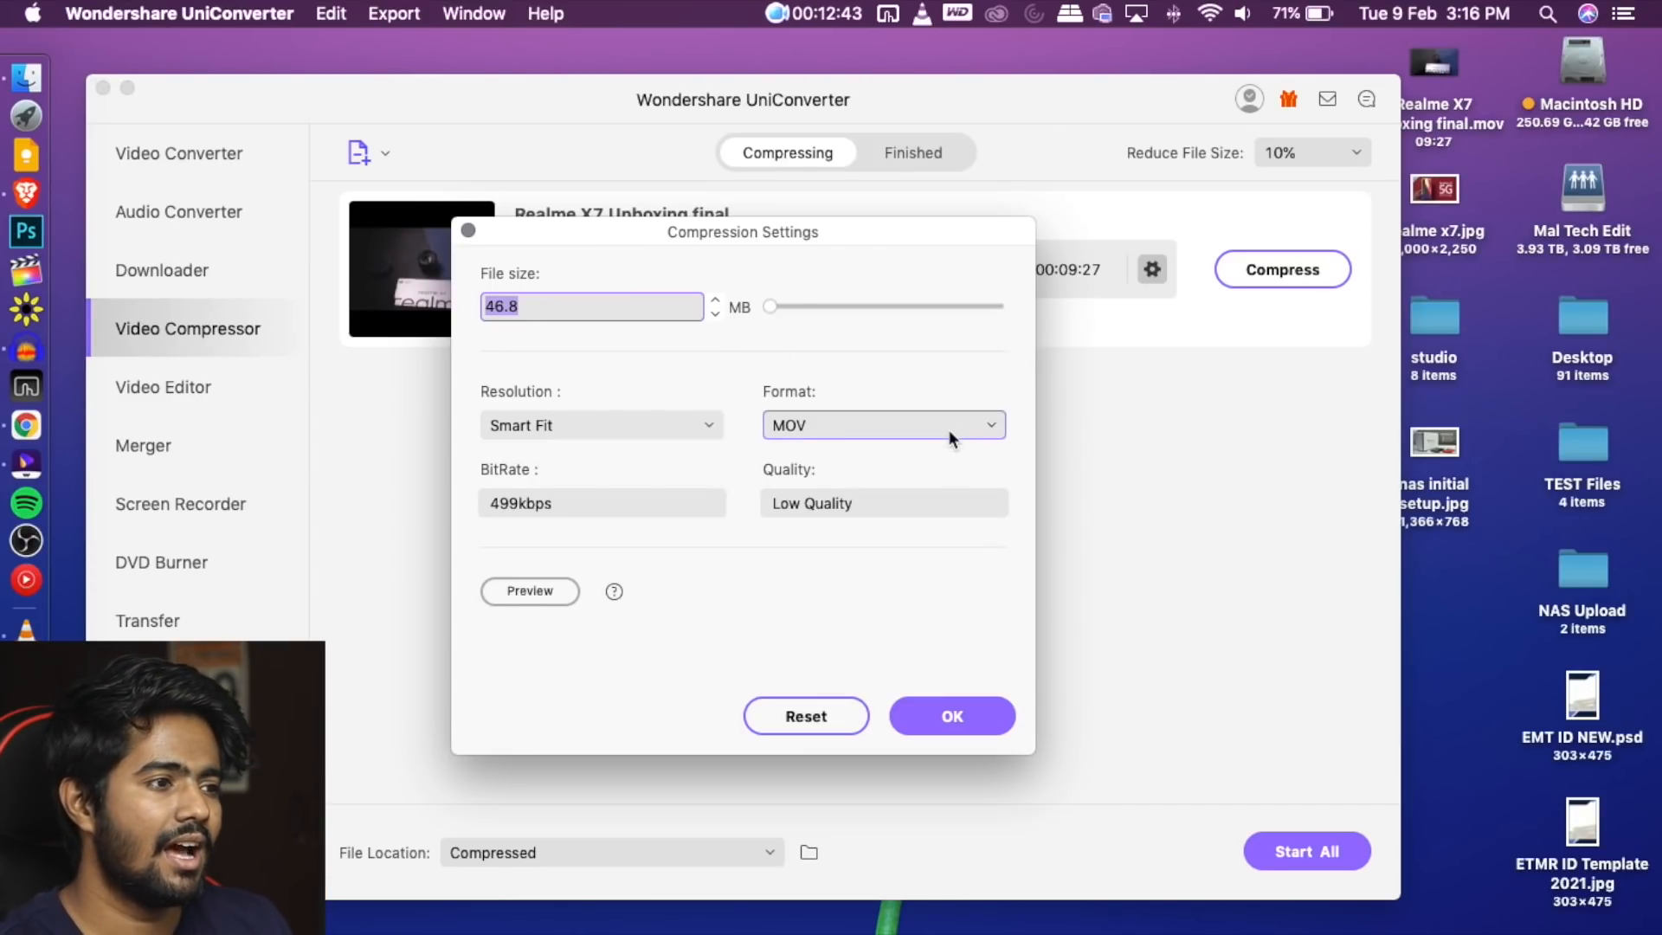
left_click(848, 454)
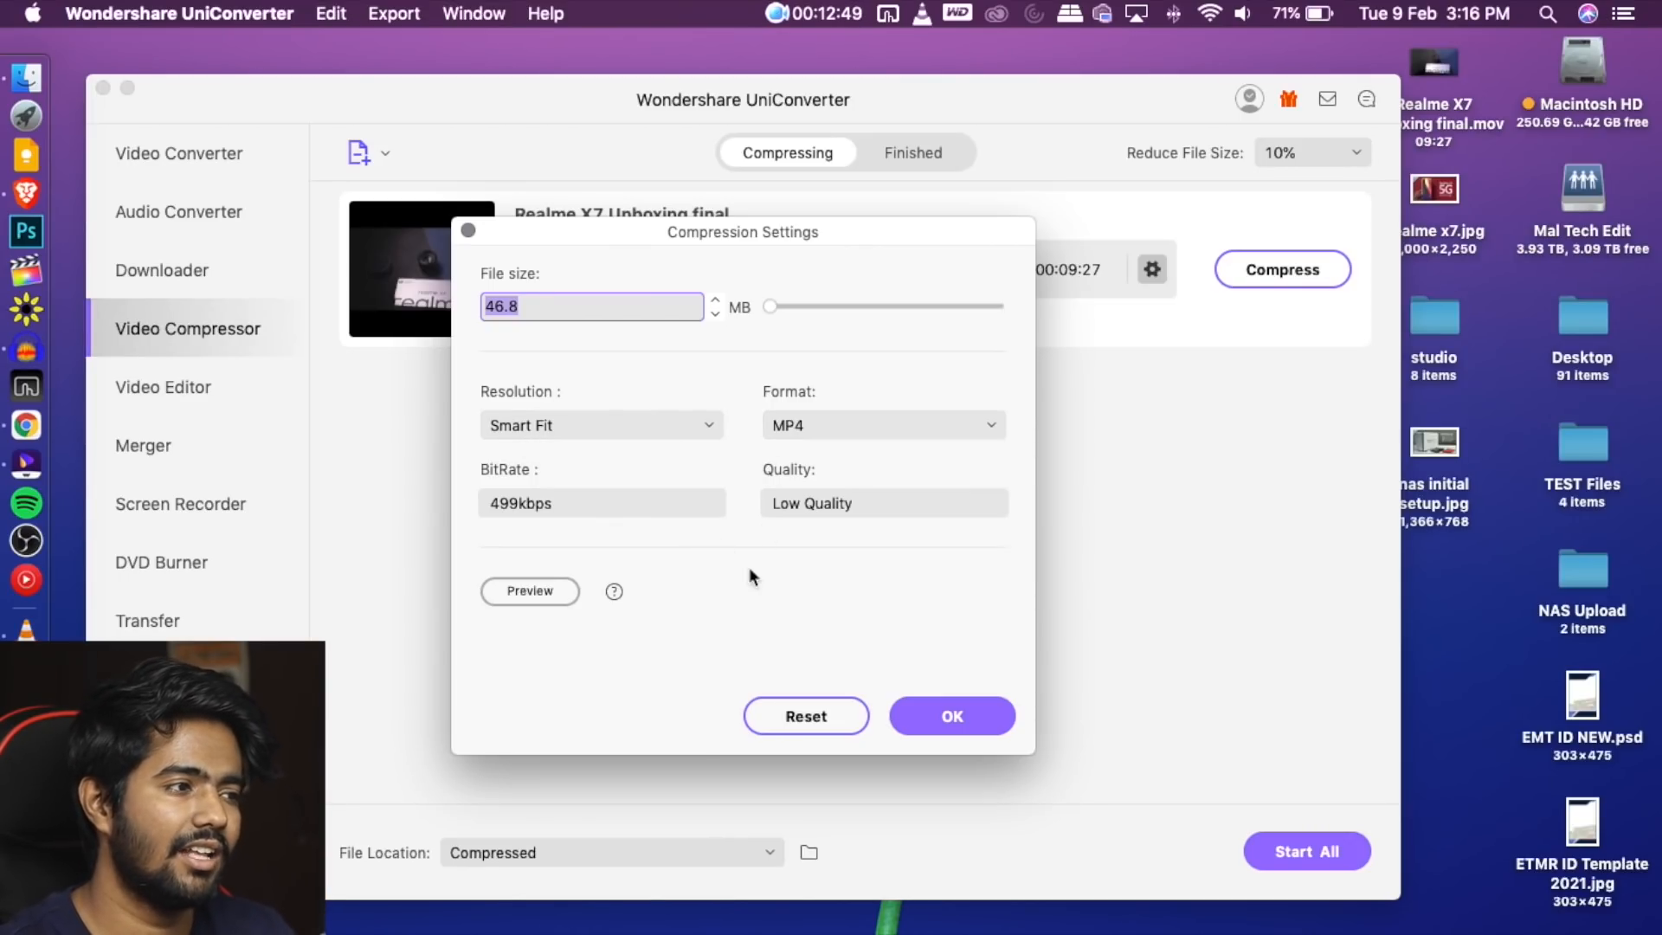
Preview the Realme X7 Unboxing video at the chosen compression, close the preview and apply the compression settings
left_click(530, 592)
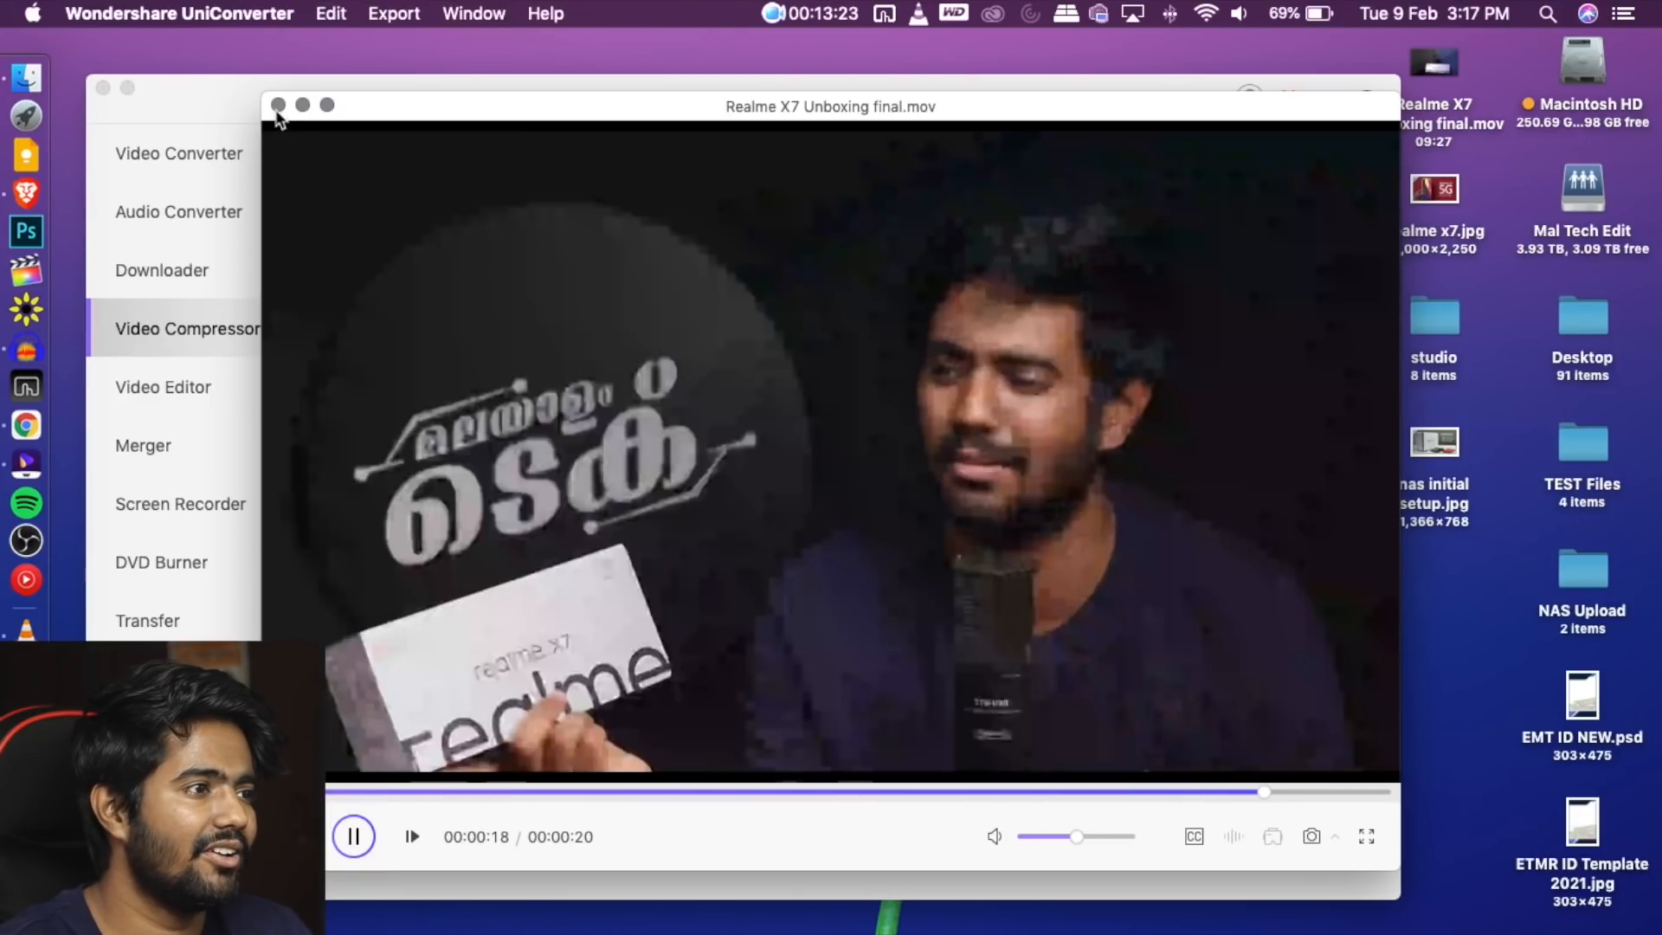
left_click(278, 105)
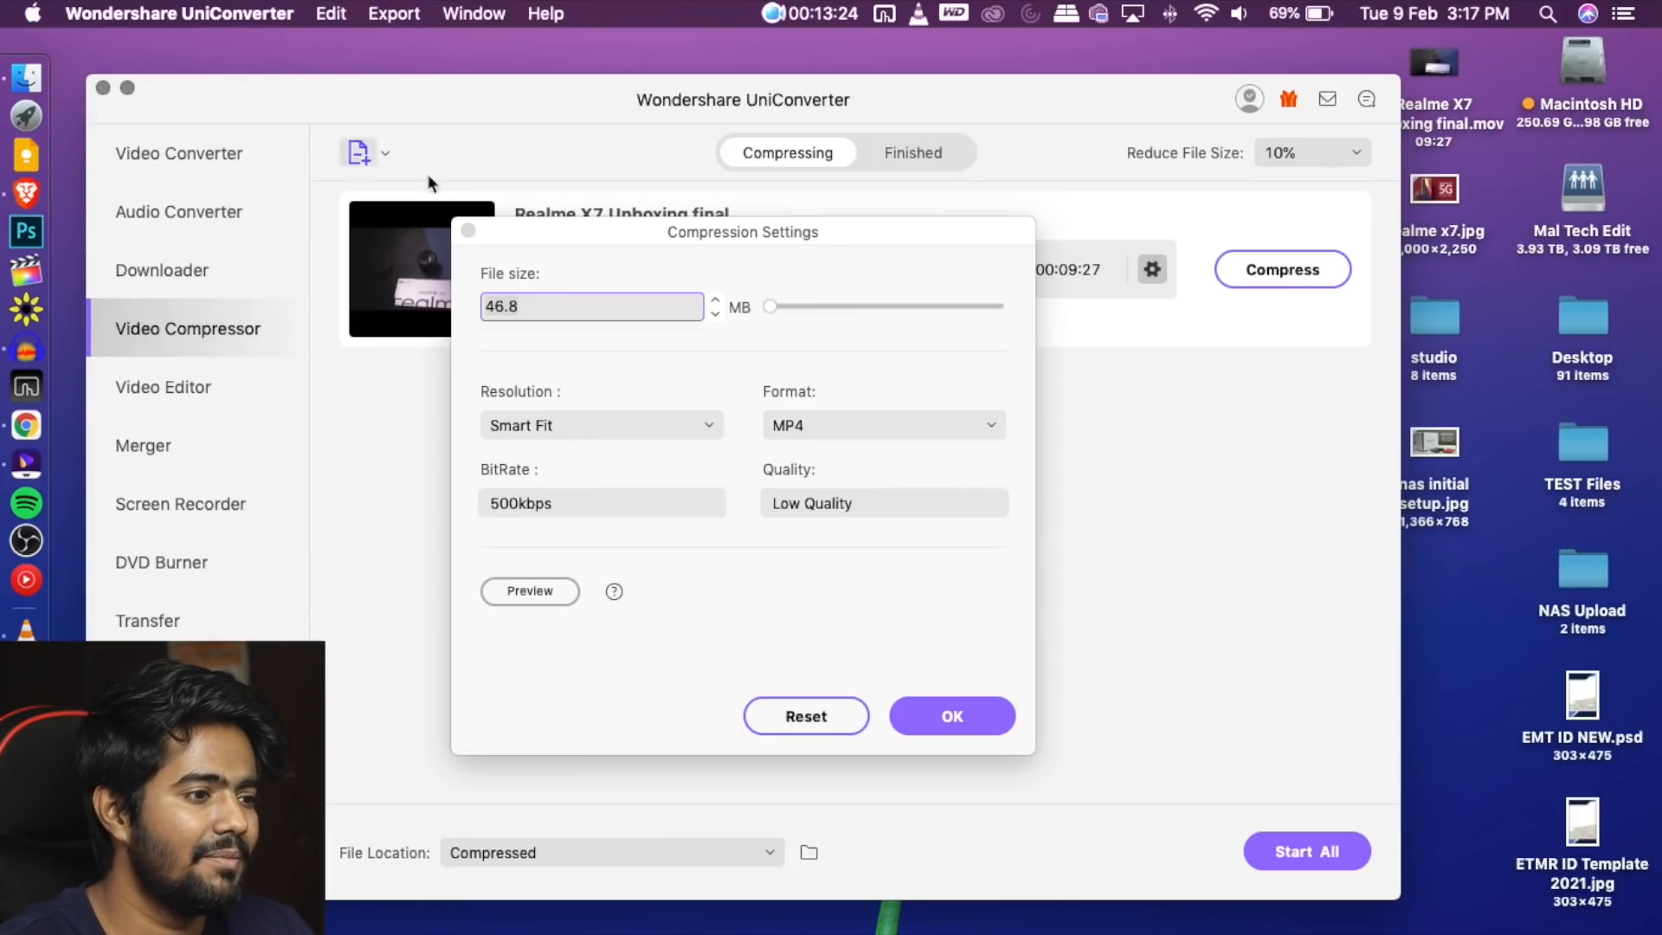
left_click(915, 711)
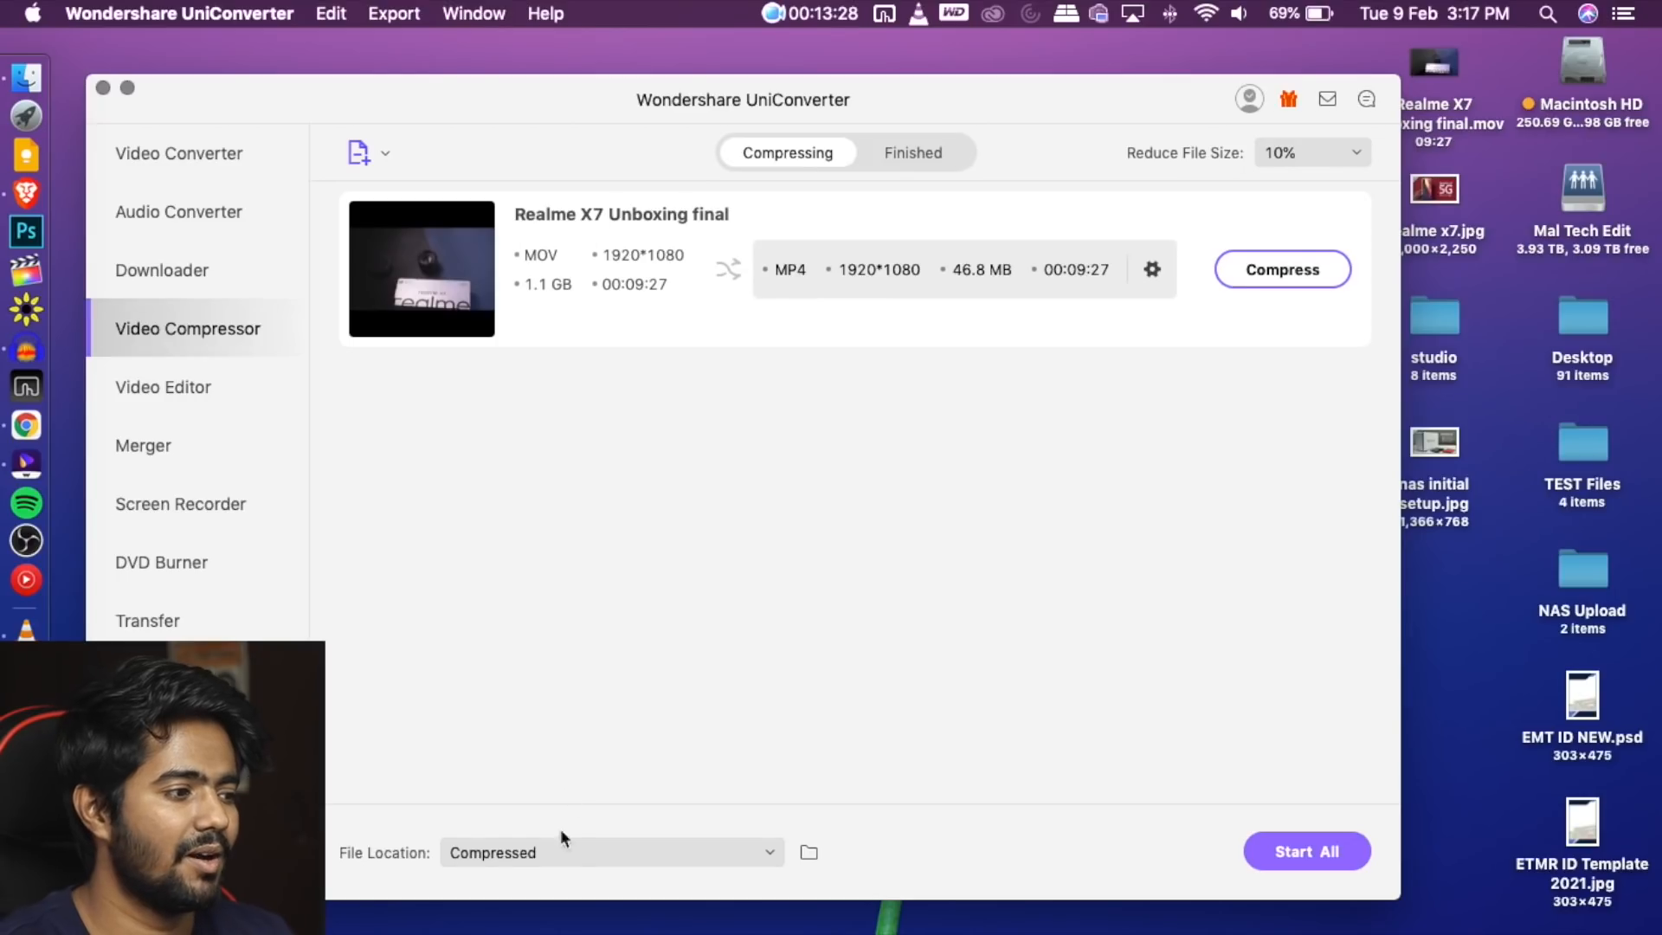
Open the compression output location and examine the Converted, Downloaded and Edited folders inside the Wondershare UniConverter folder
left_click(813, 854)
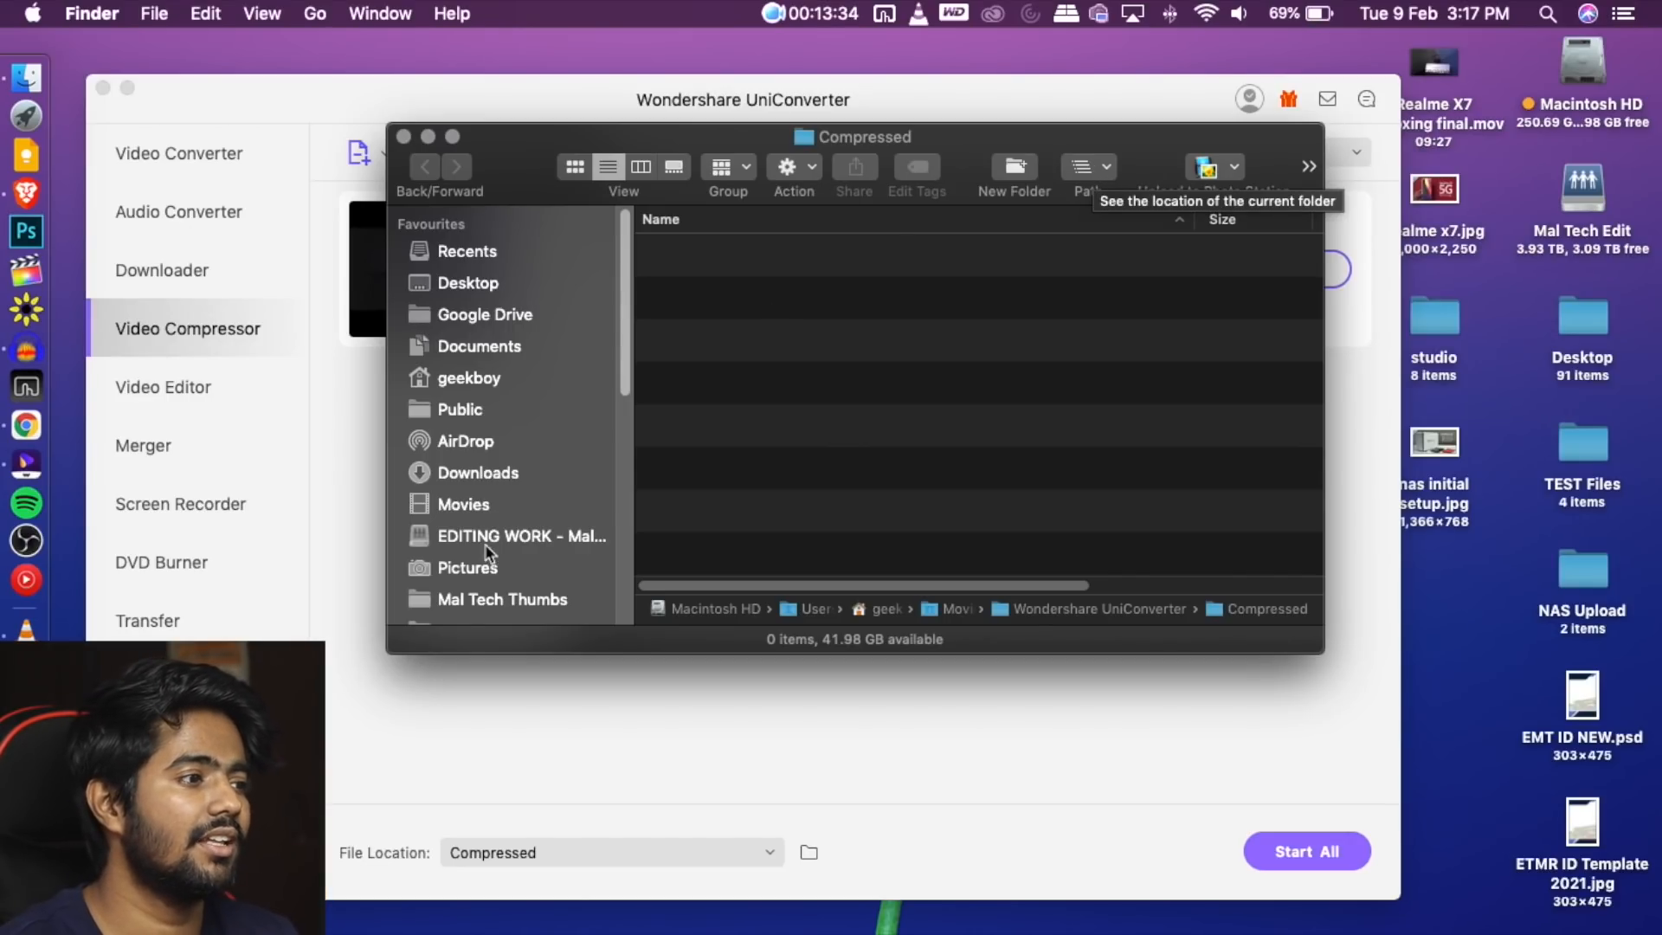
left_click(486, 503)
scroll(730, 467, "down", 5)
double_click(731, 481)
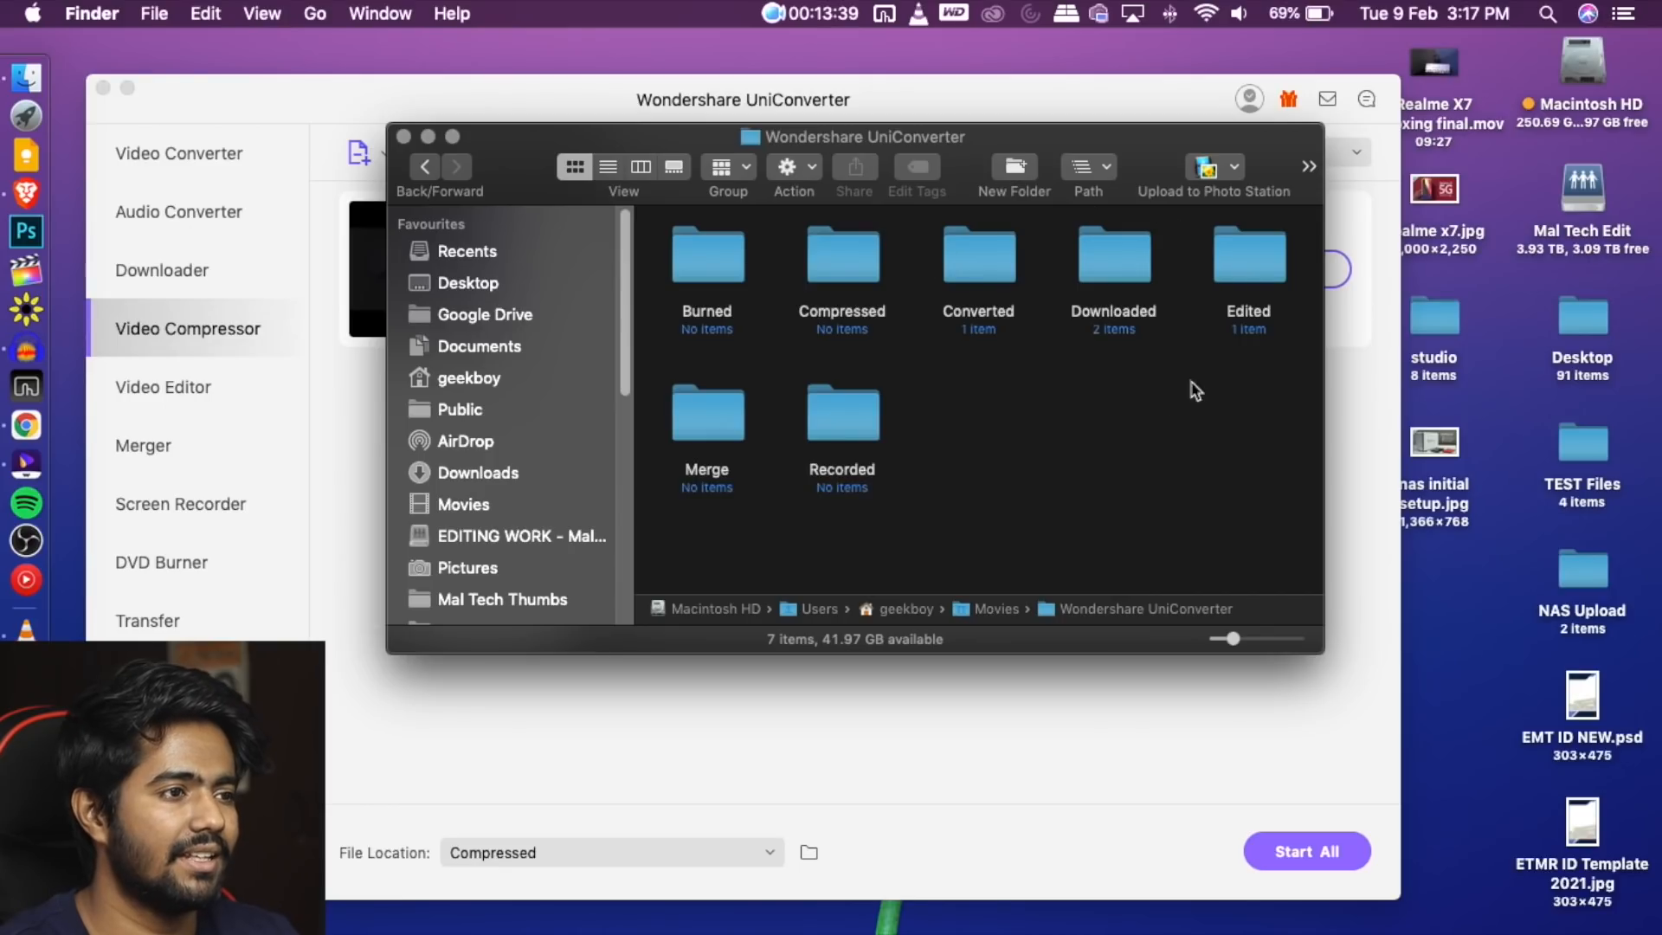
double_click(983, 258)
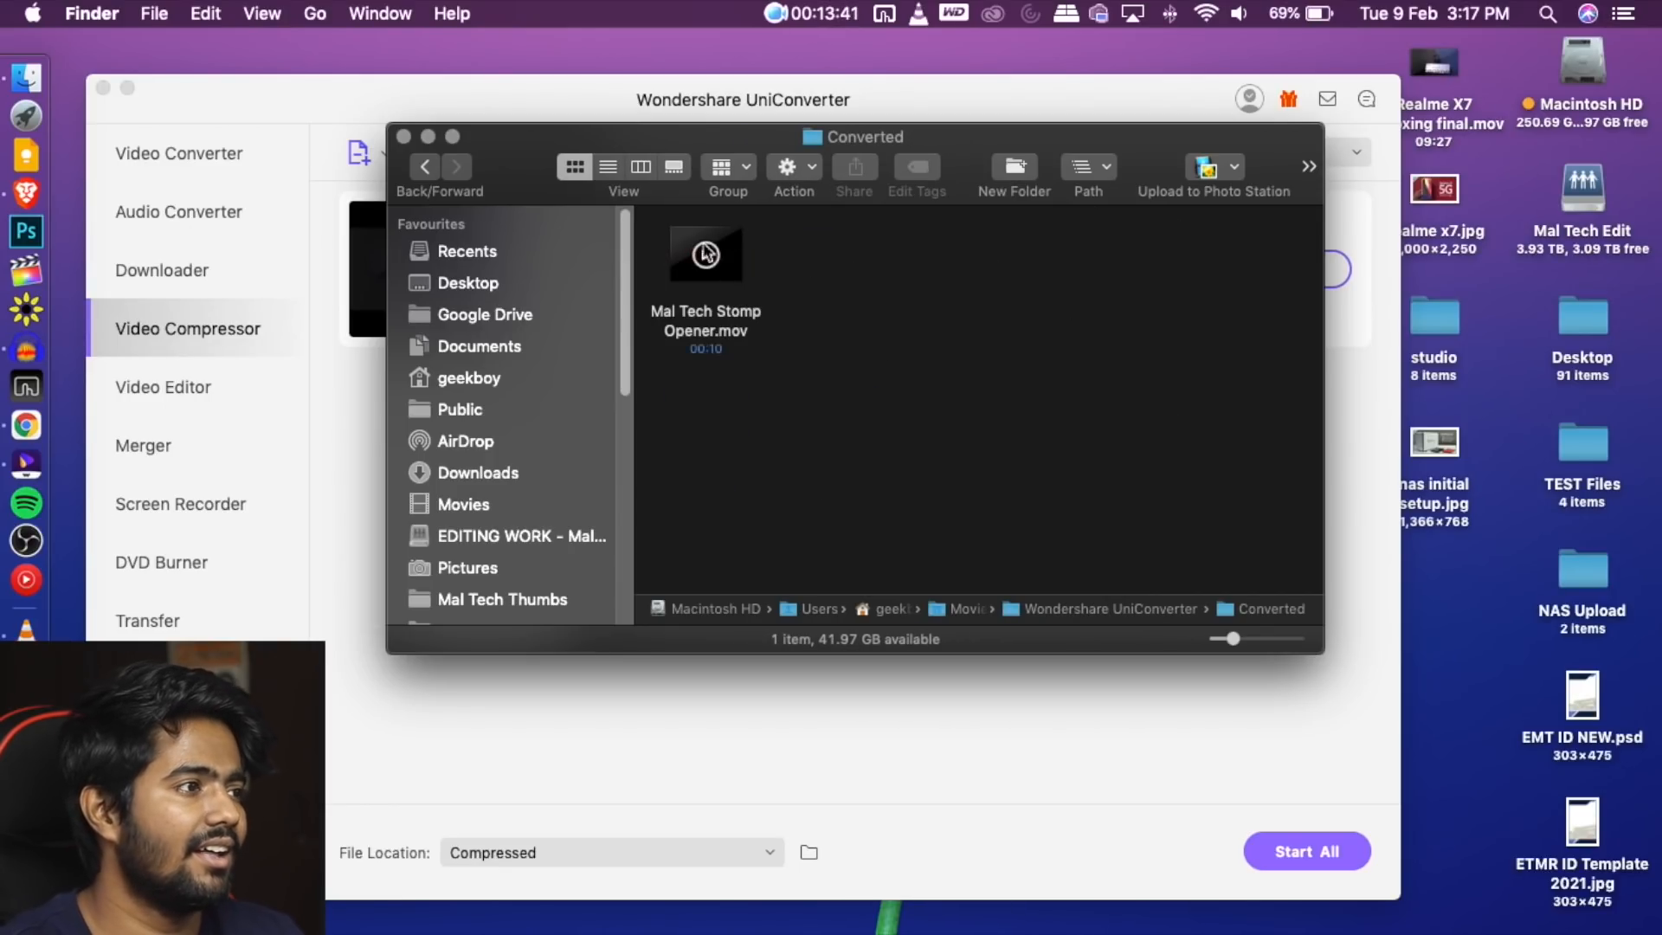
left_click(422, 168)
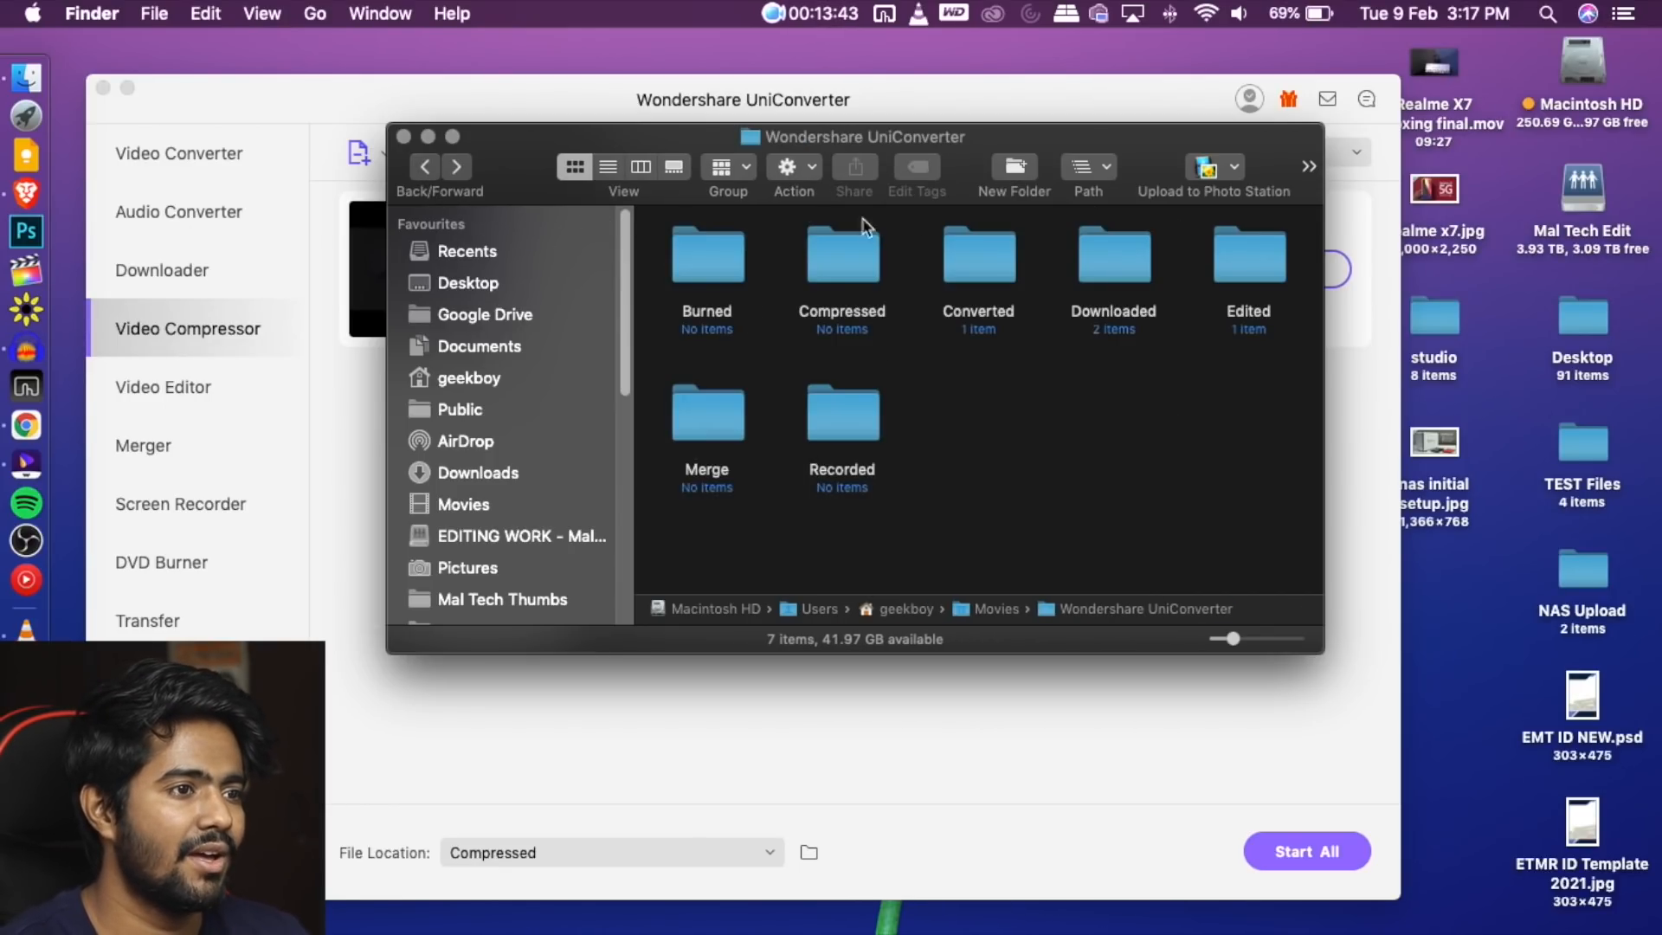
double_click(1109, 251)
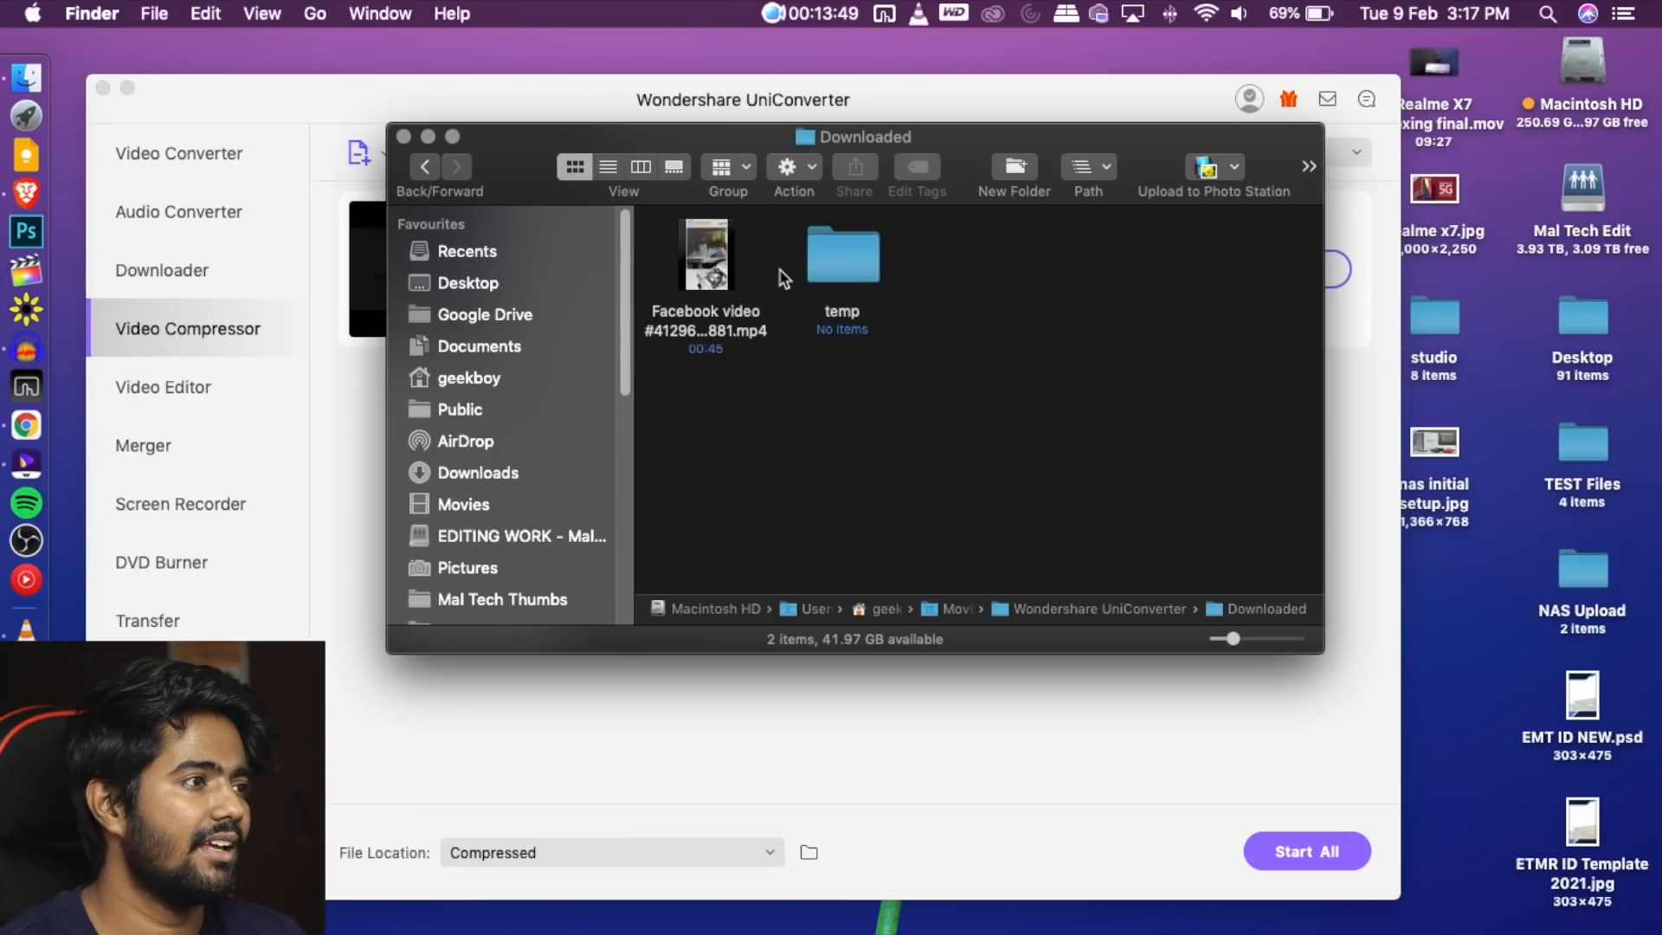
left_click(437, 166)
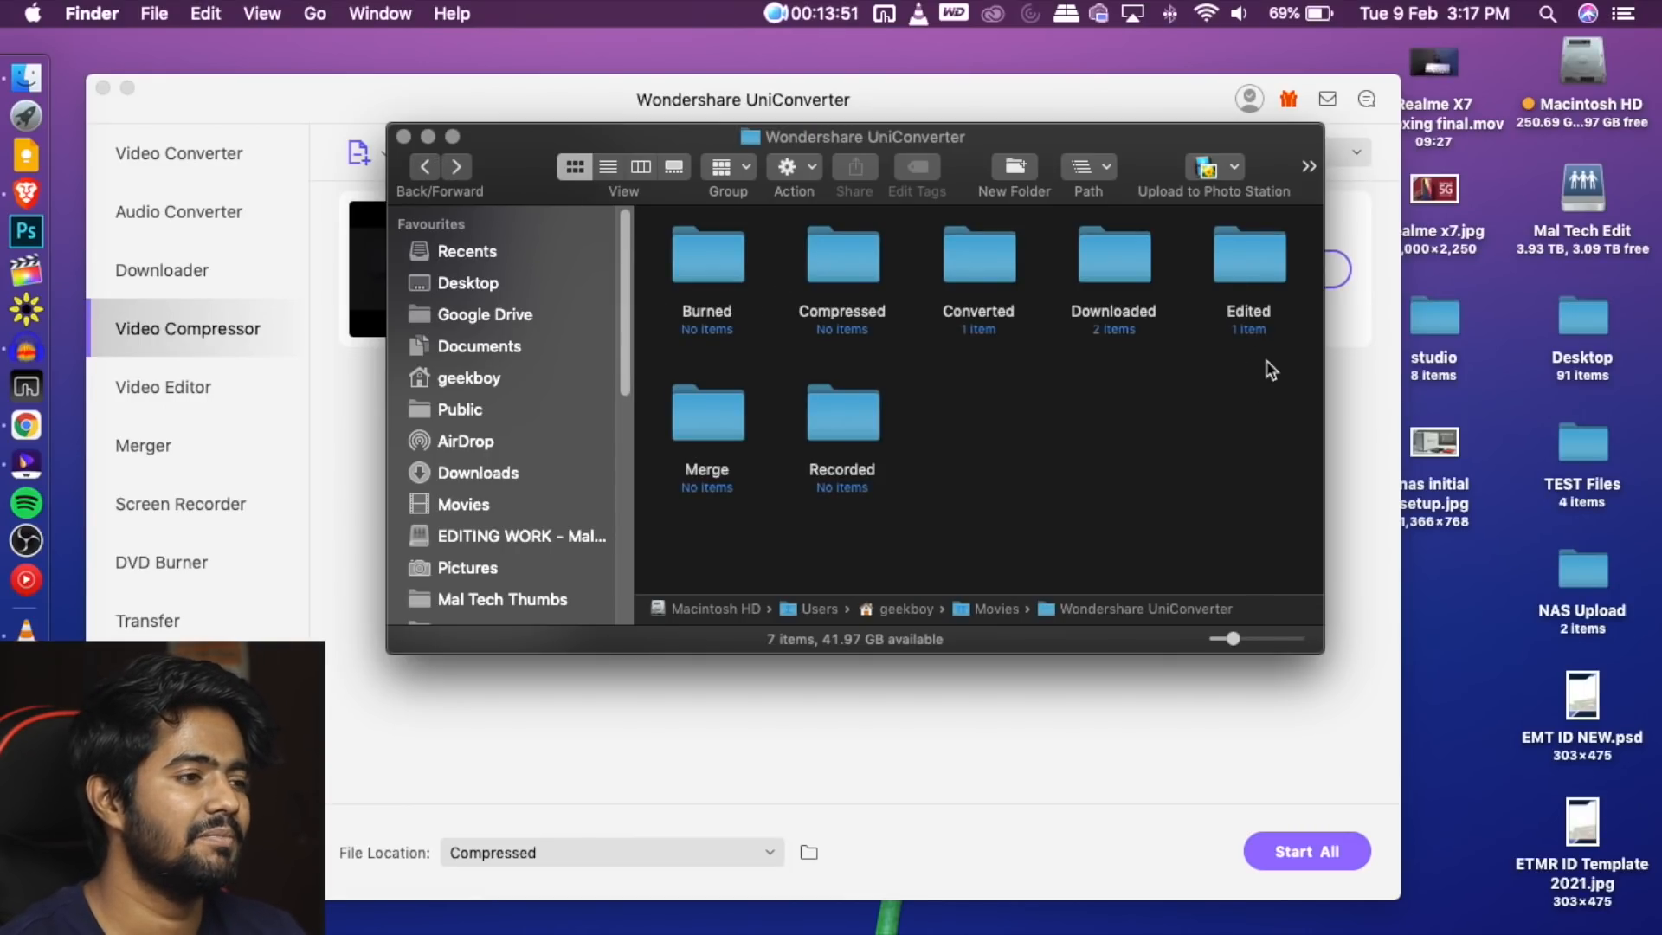
double_click(1229, 263)
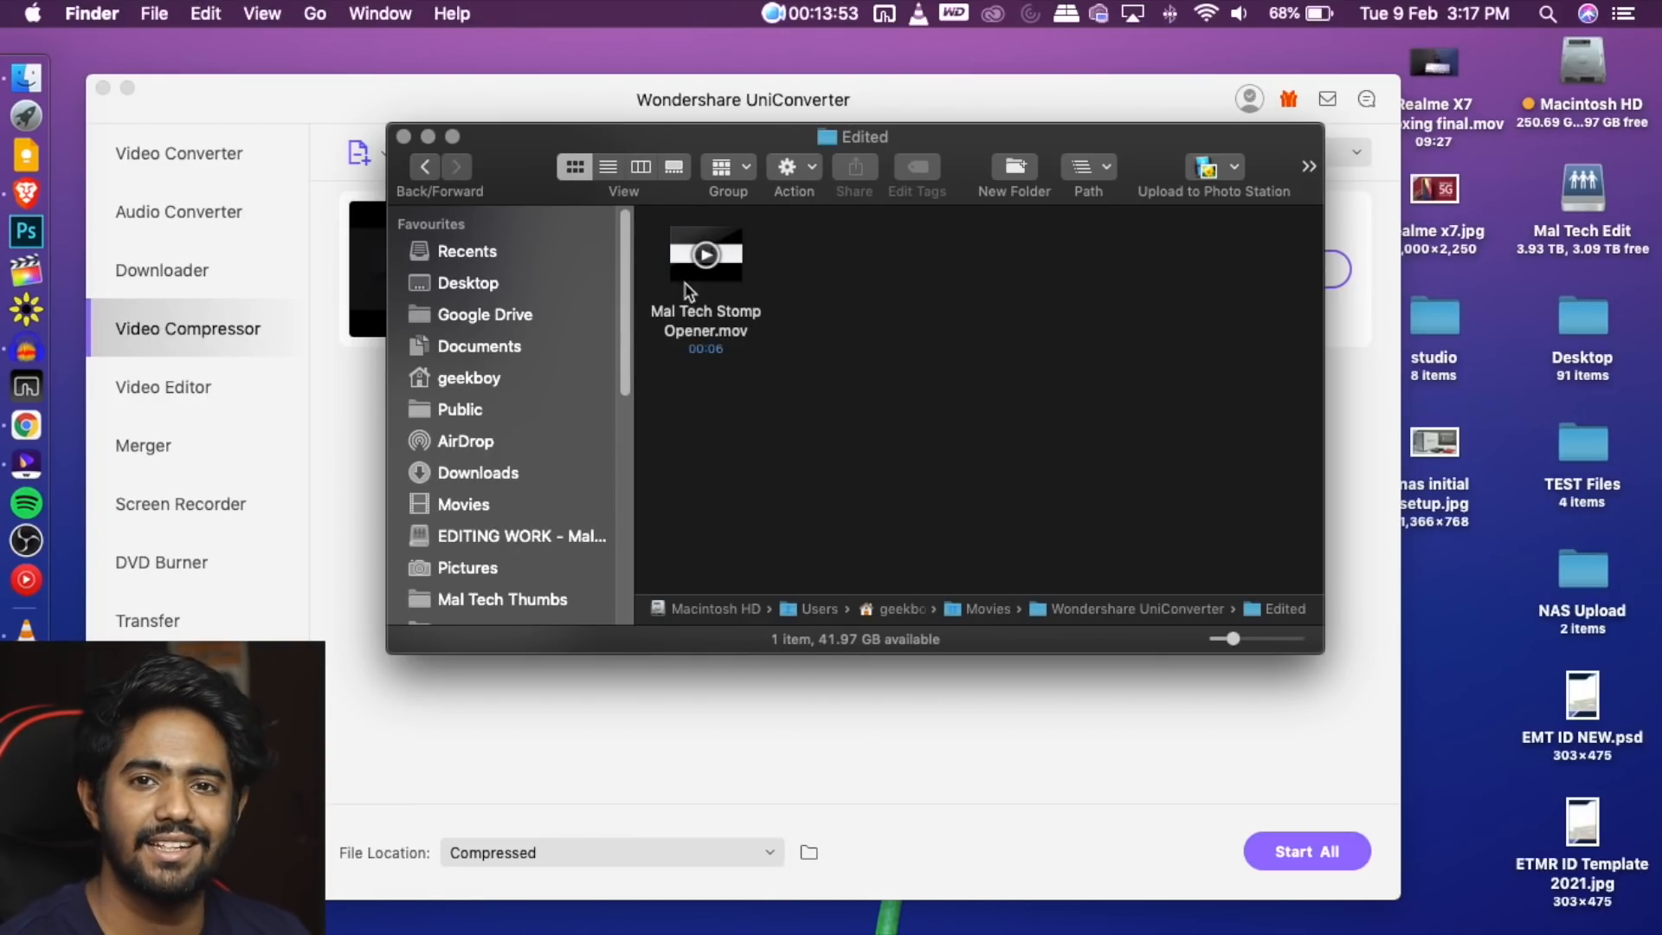
left_click(425, 166)
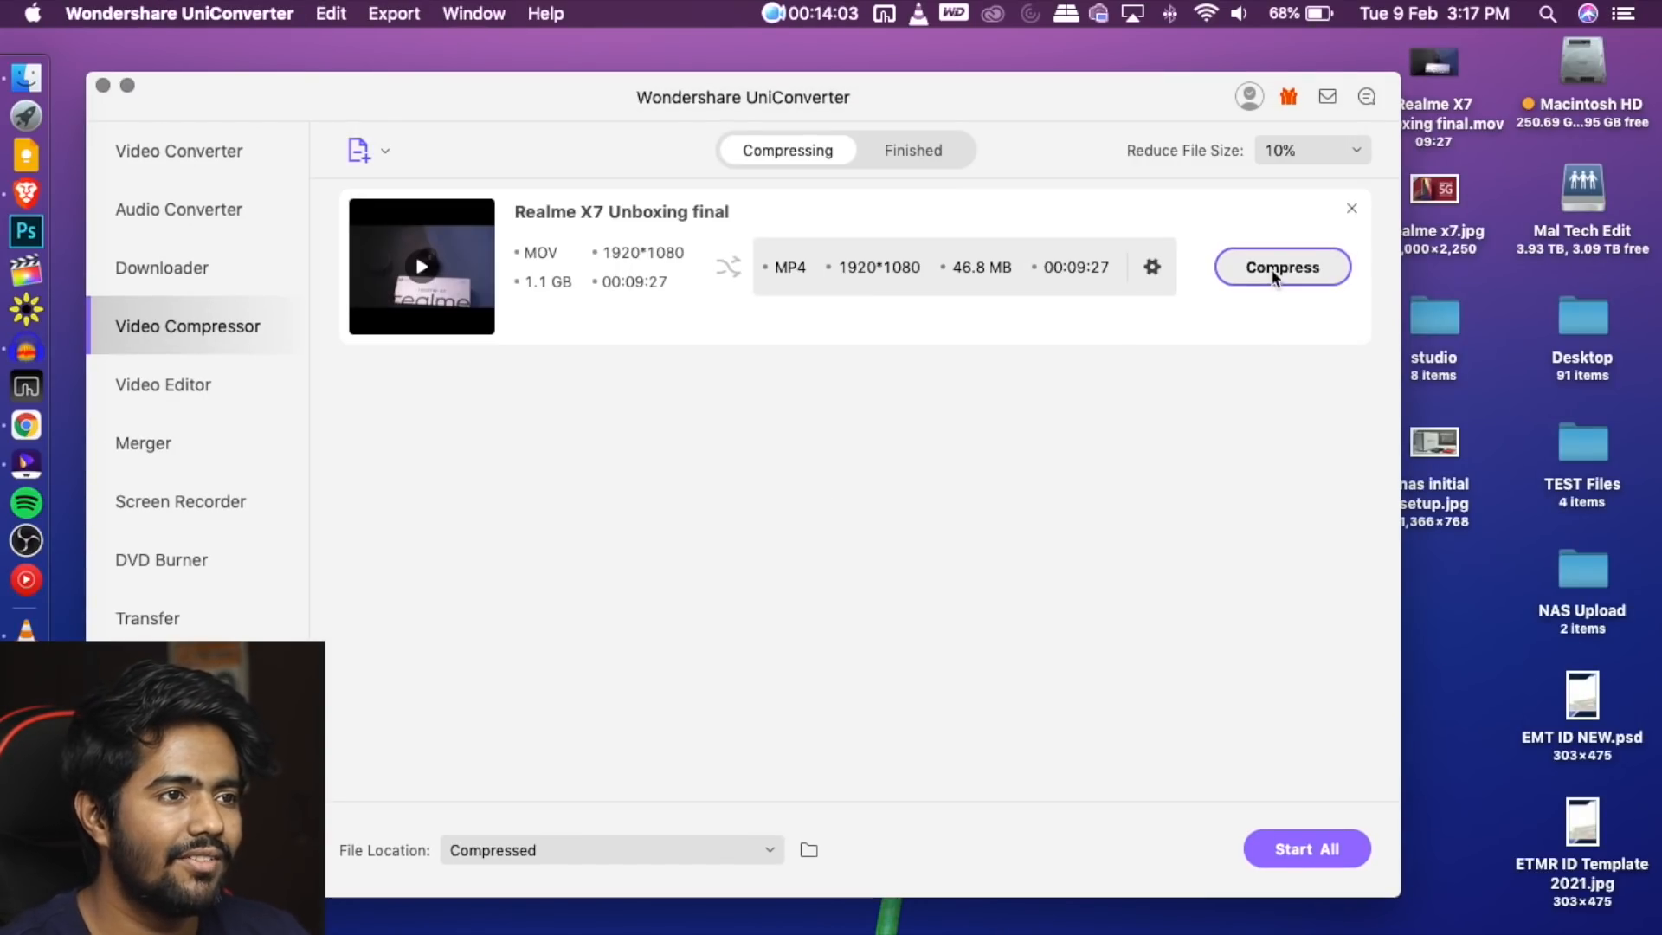
Set the compressor's overall file size reduction to 60%
left_click(1357, 151)
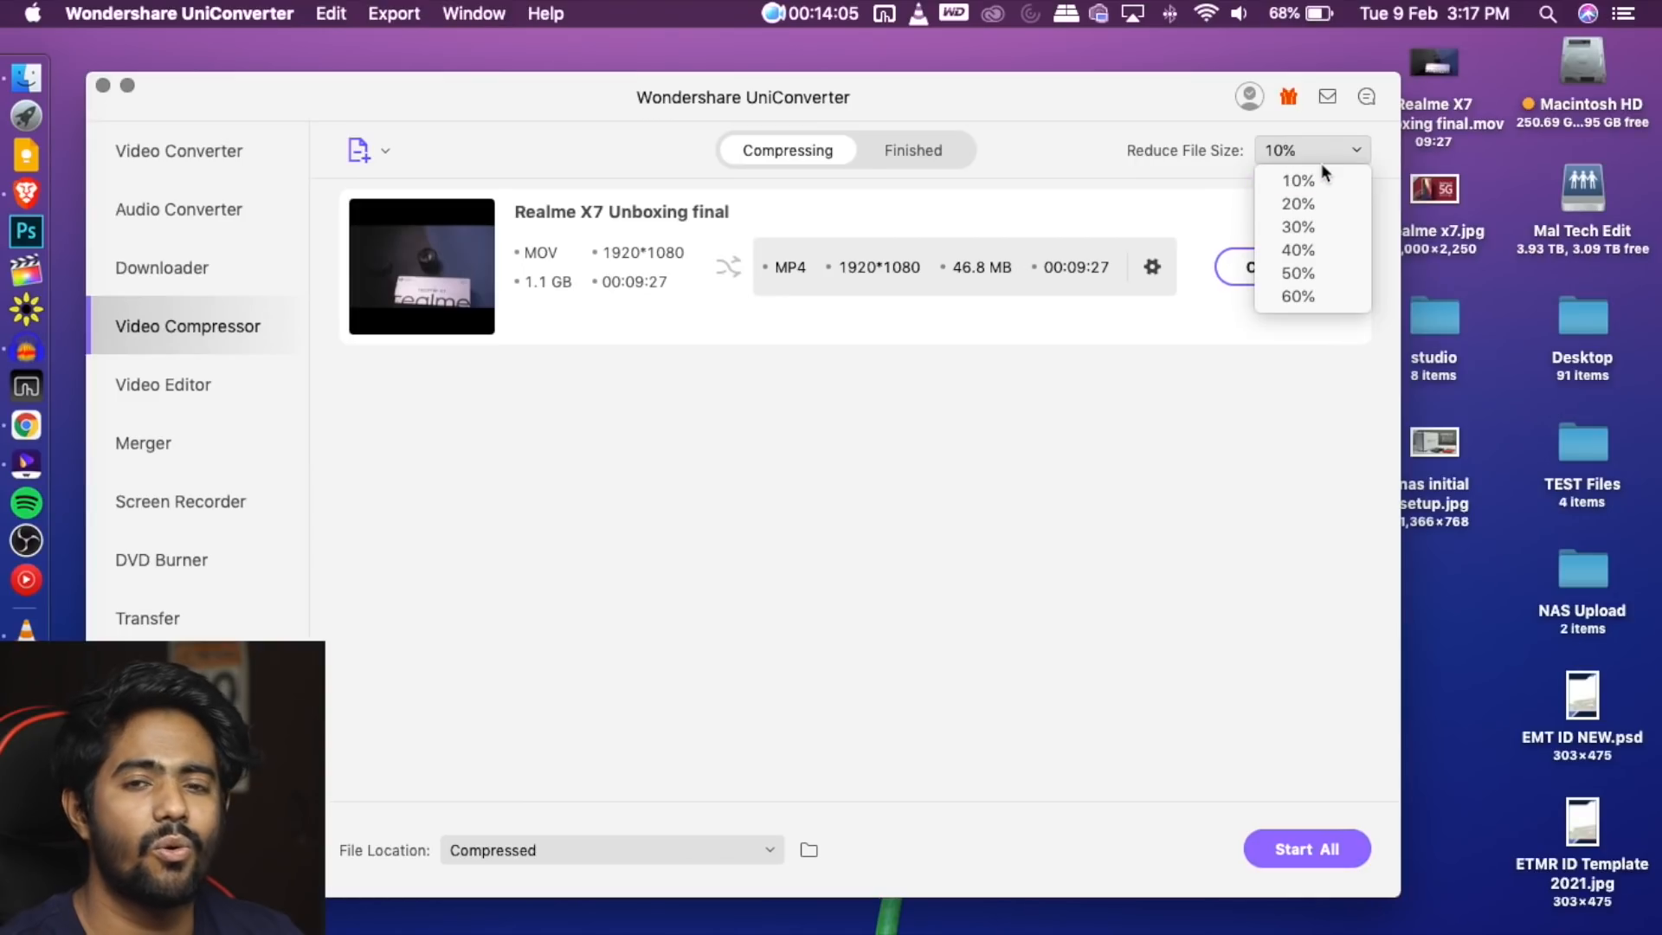
left_click(1253, 424)
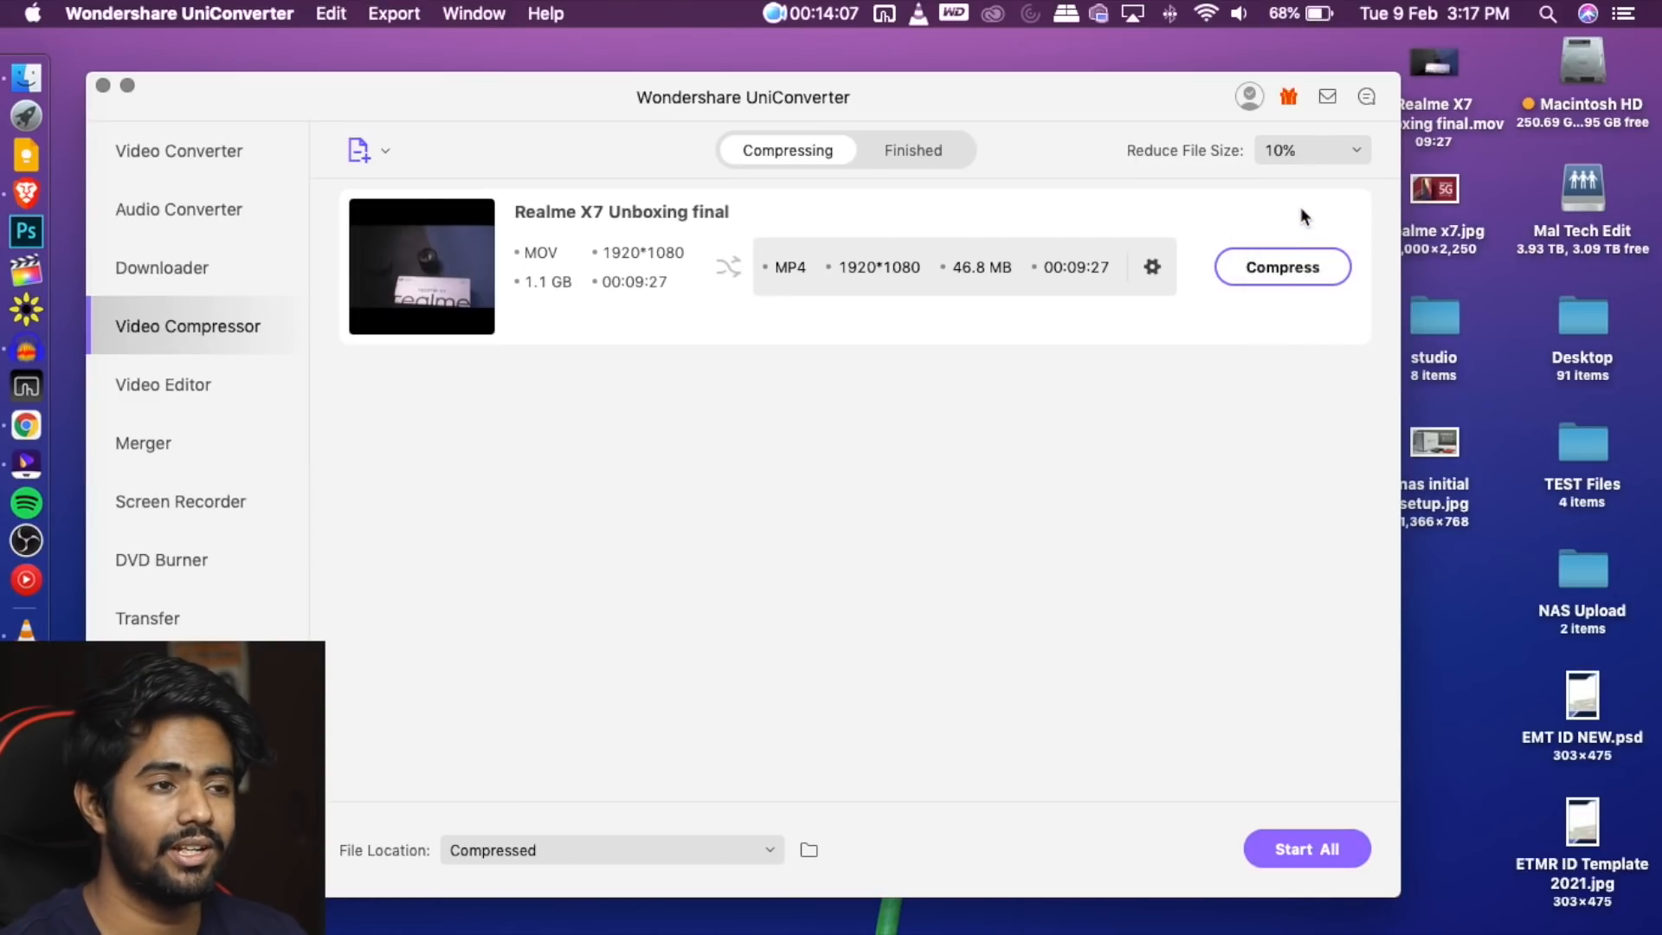
left_click(1338, 154)
left_click(1287, 295)
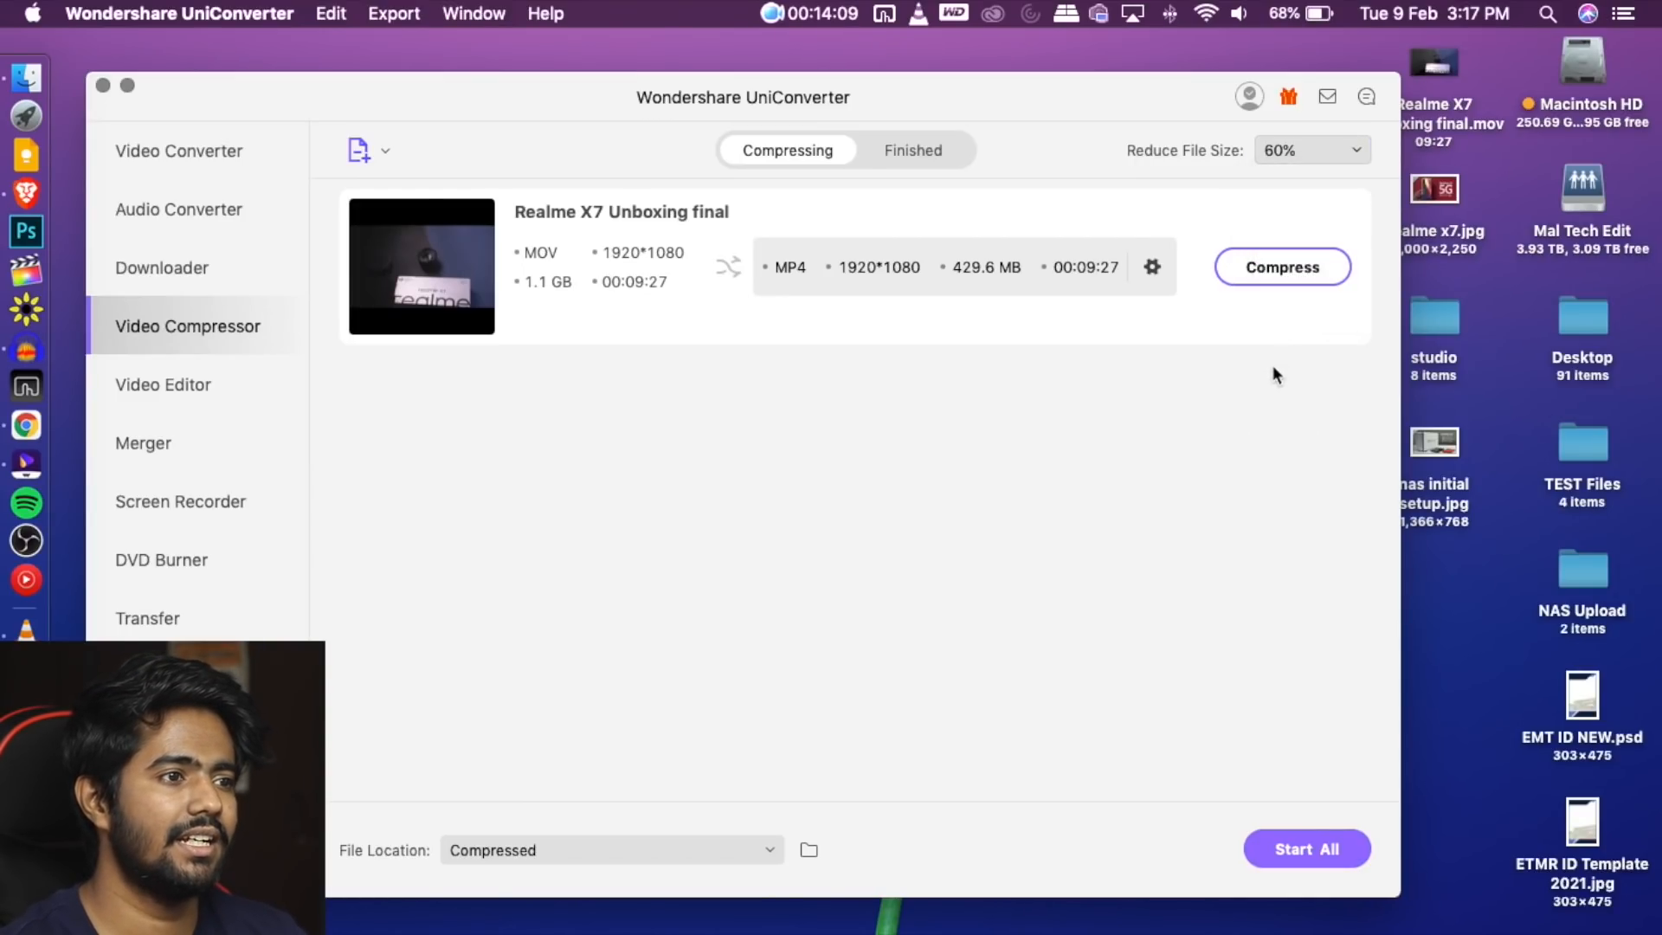
Remove the Realme X7 Unboxing video from the compression list and load C0023.MP4 from the TEST Files folder instead
left_click(1351, 208)
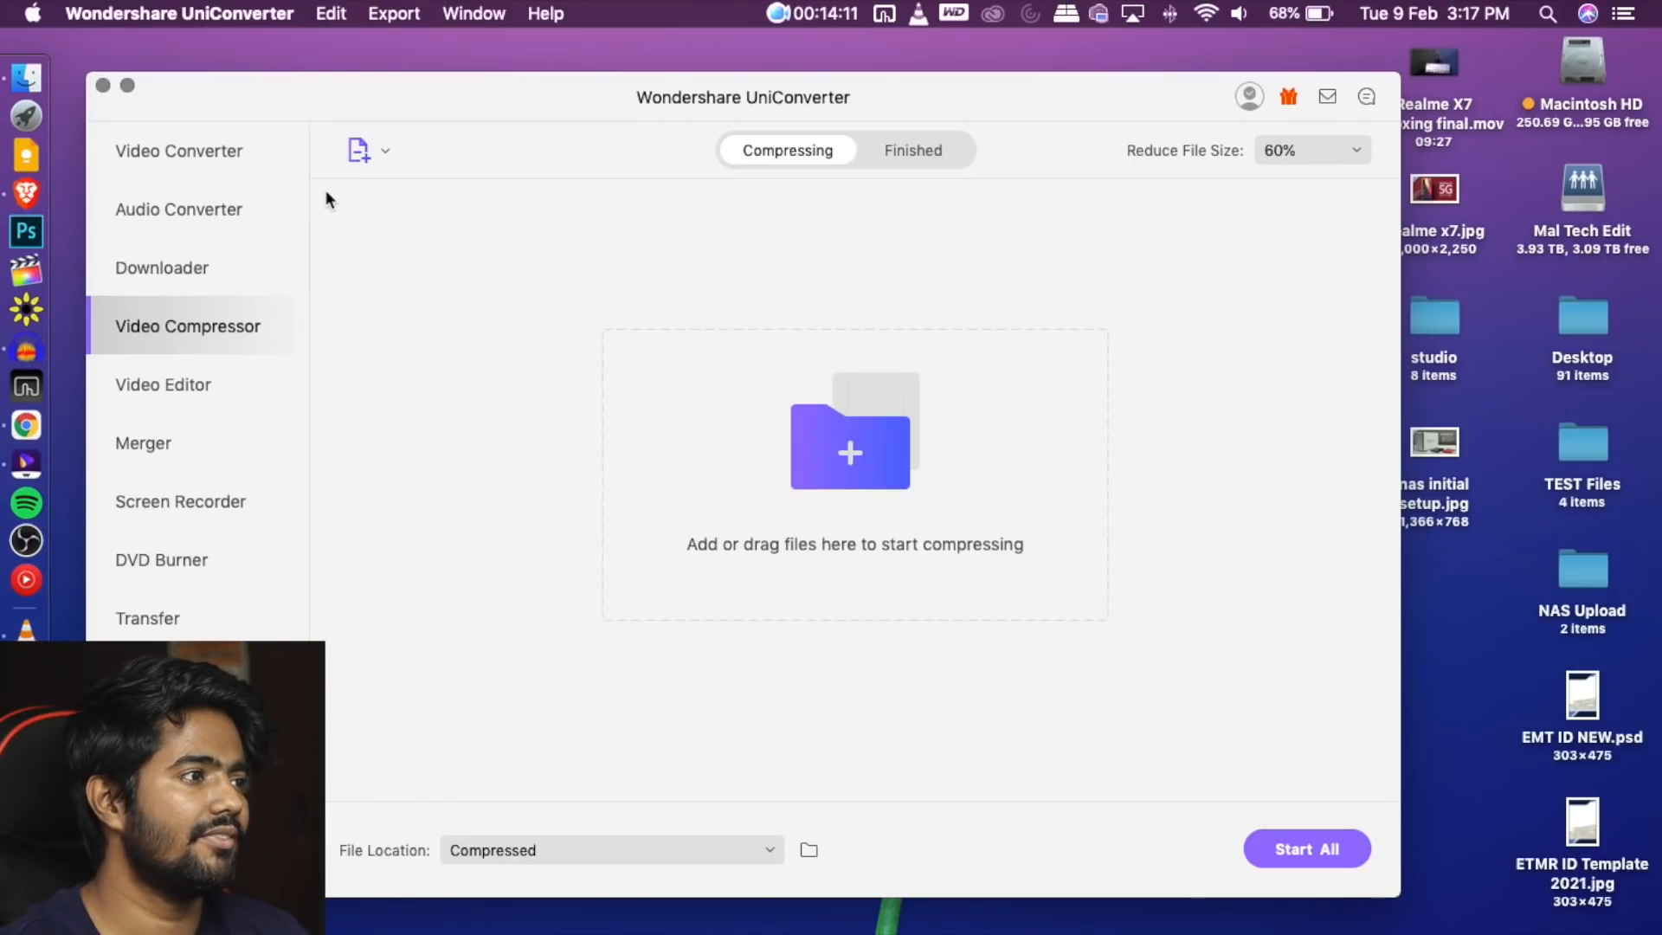
left_click(477, 13)
left_click(422, 521)
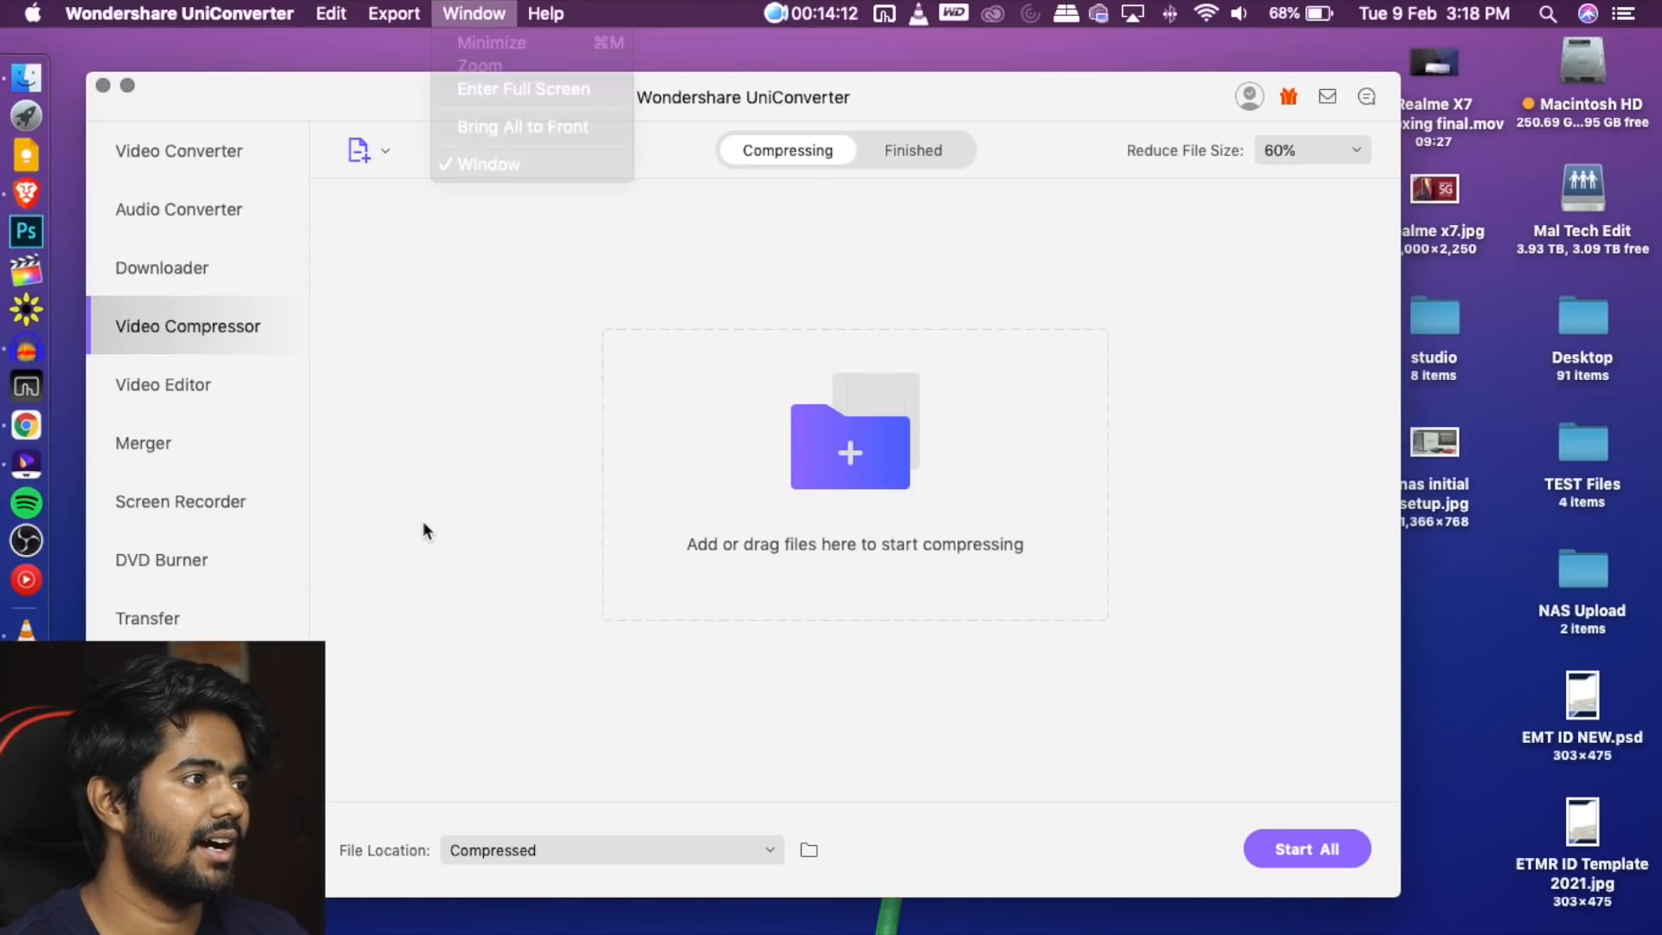
left_click(359, 152)
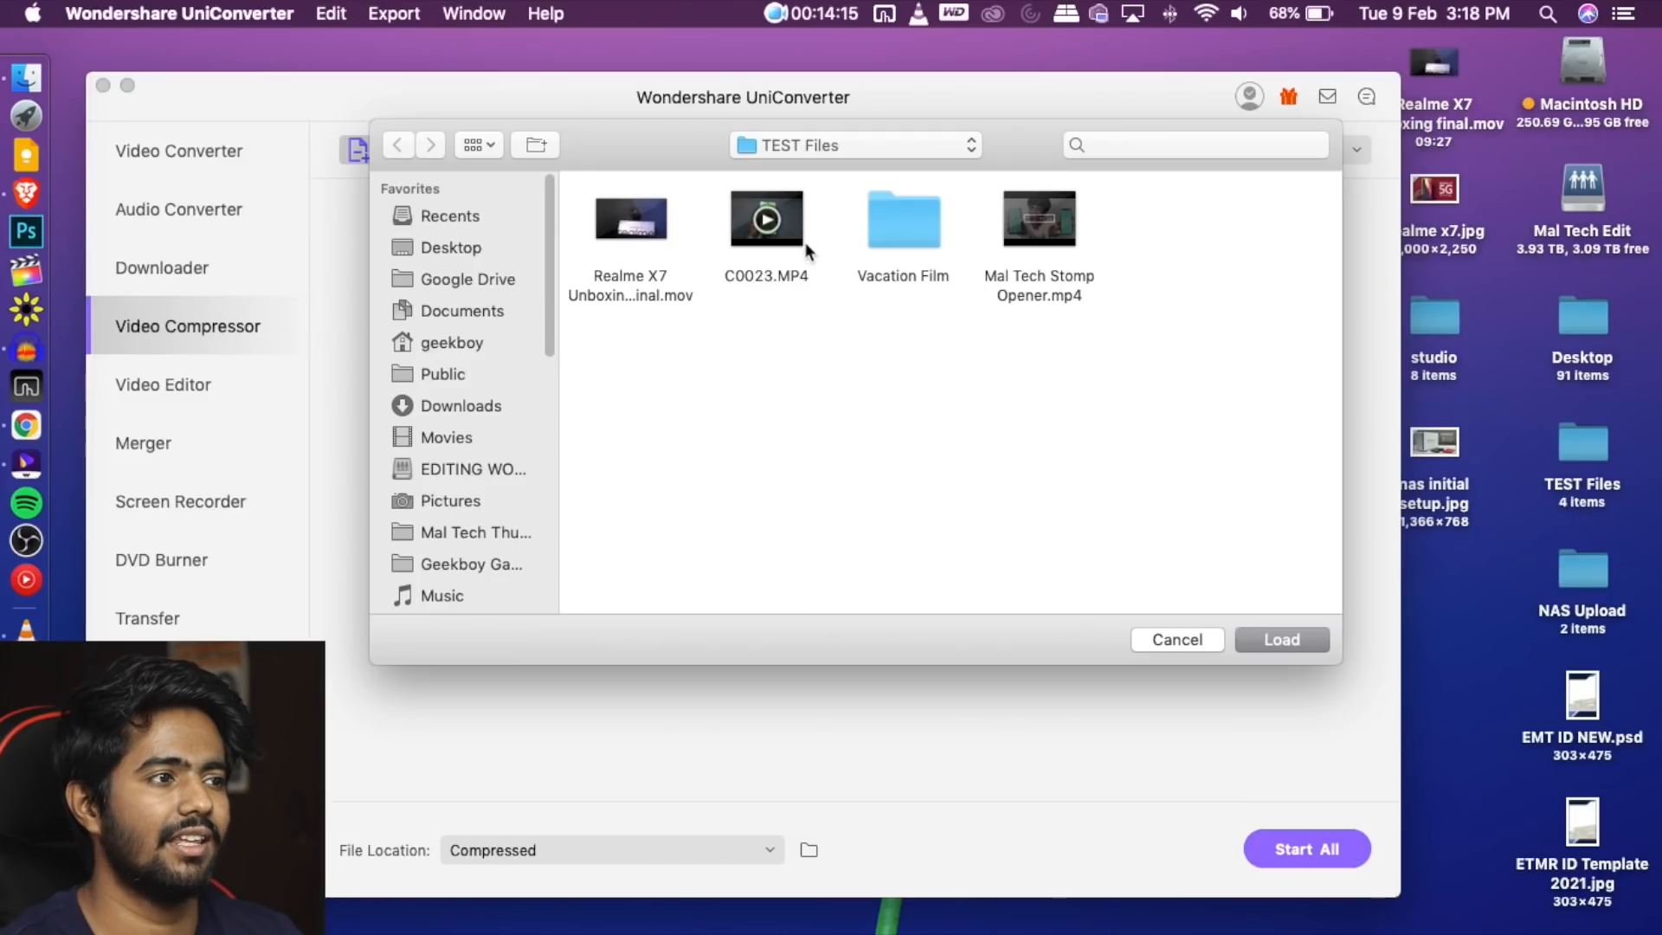
double_click(798, 231)
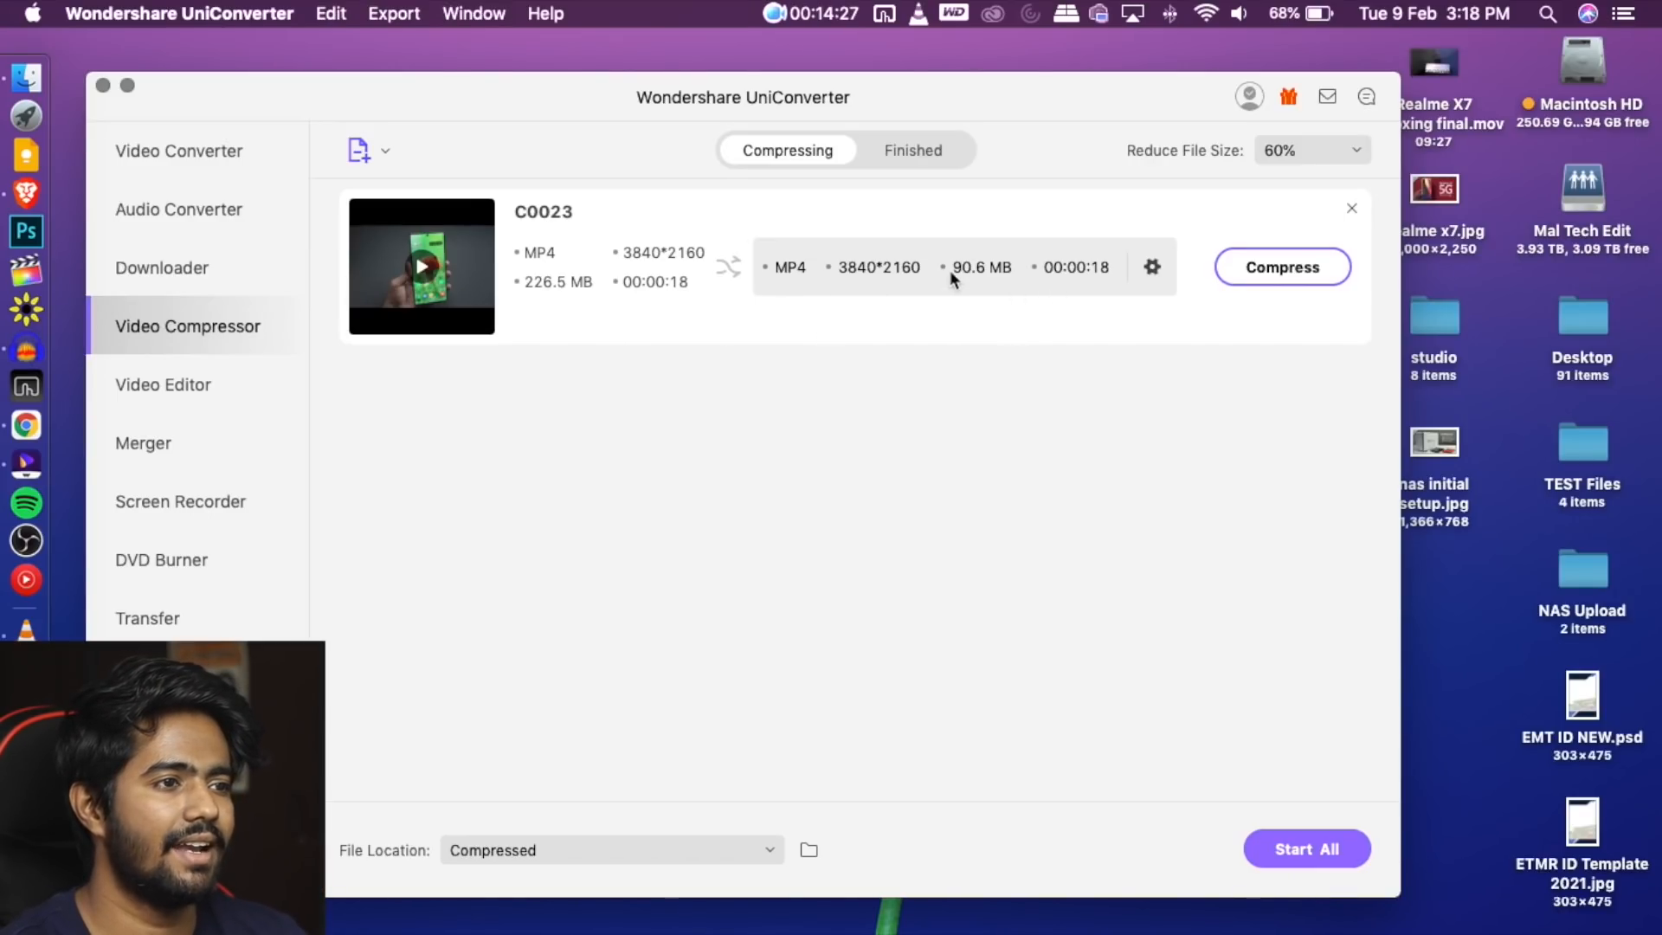
Lower the C0023 video's target file size to 1.5 MB and apply the compression settings
left_click(1152, 266)
left_click_drag(864, 305, 763, 302)
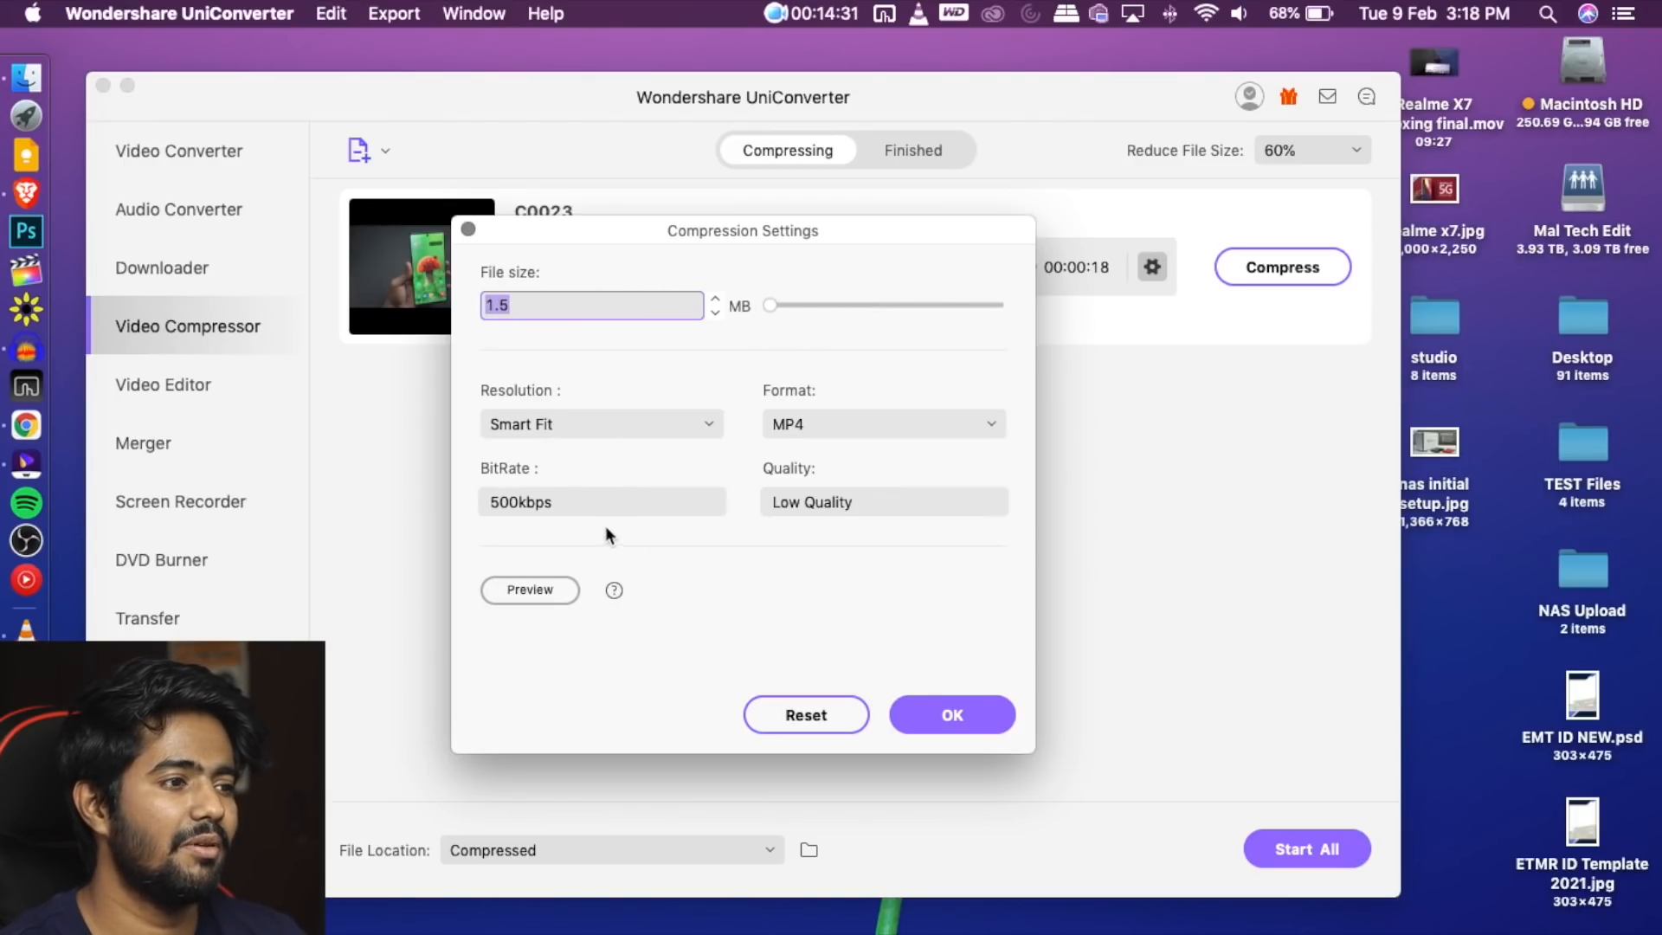
left_click(949, 712)
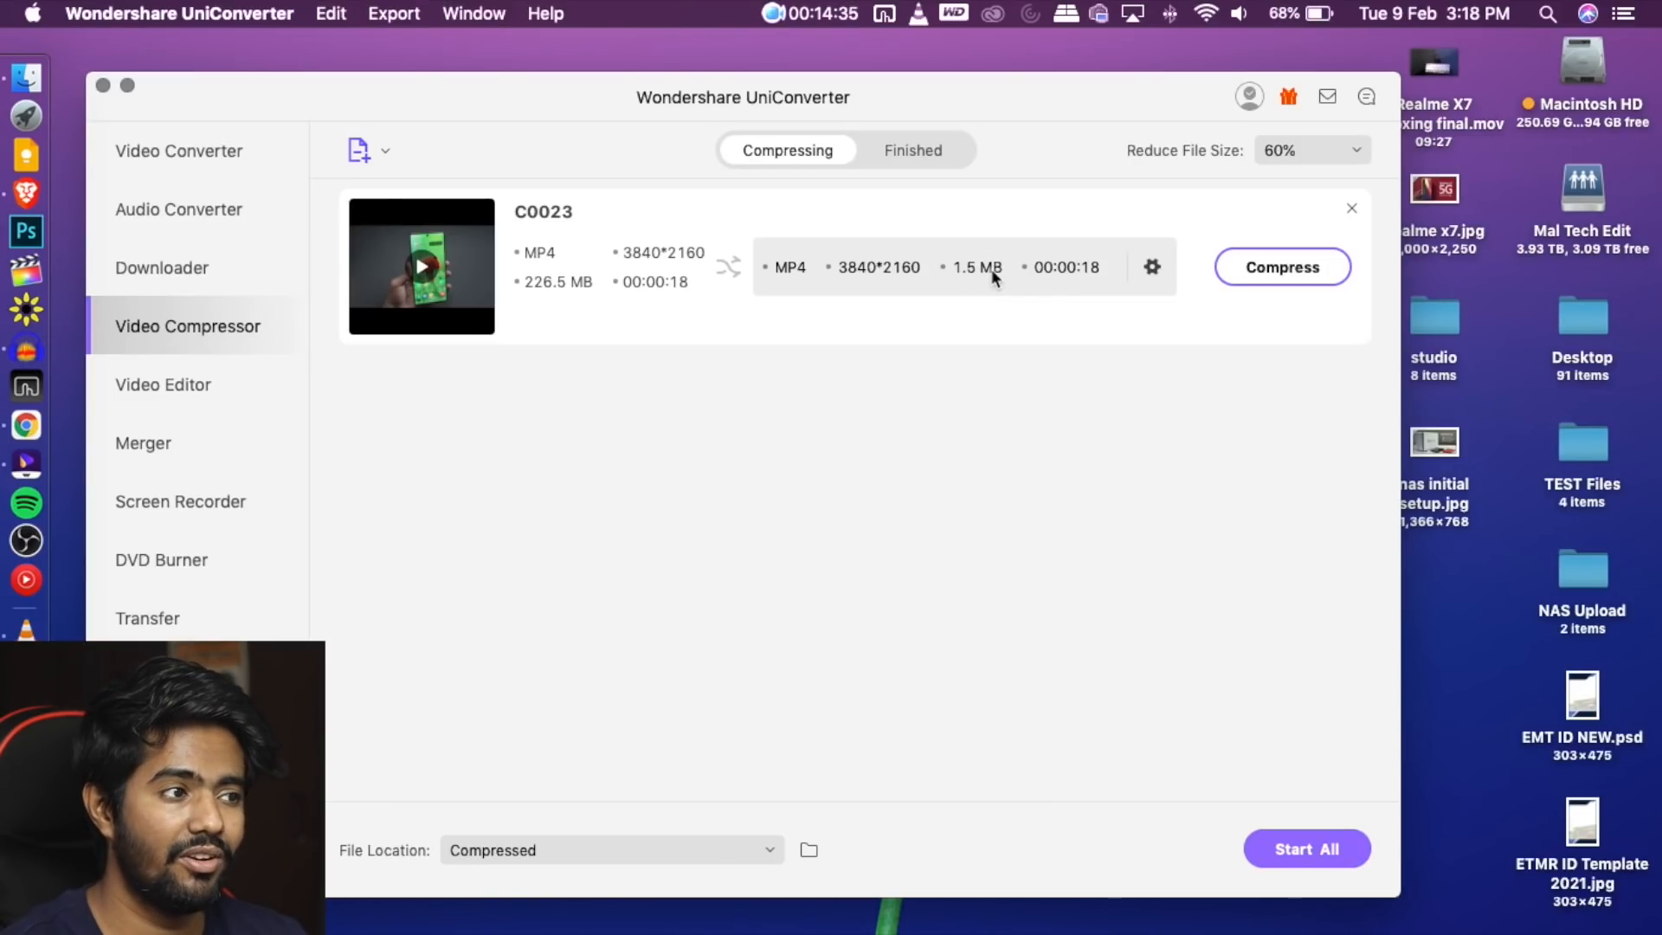
Set the C0023 video's target file size to about 10.1 MB and apply the compression settings
left_click(1151, 267)
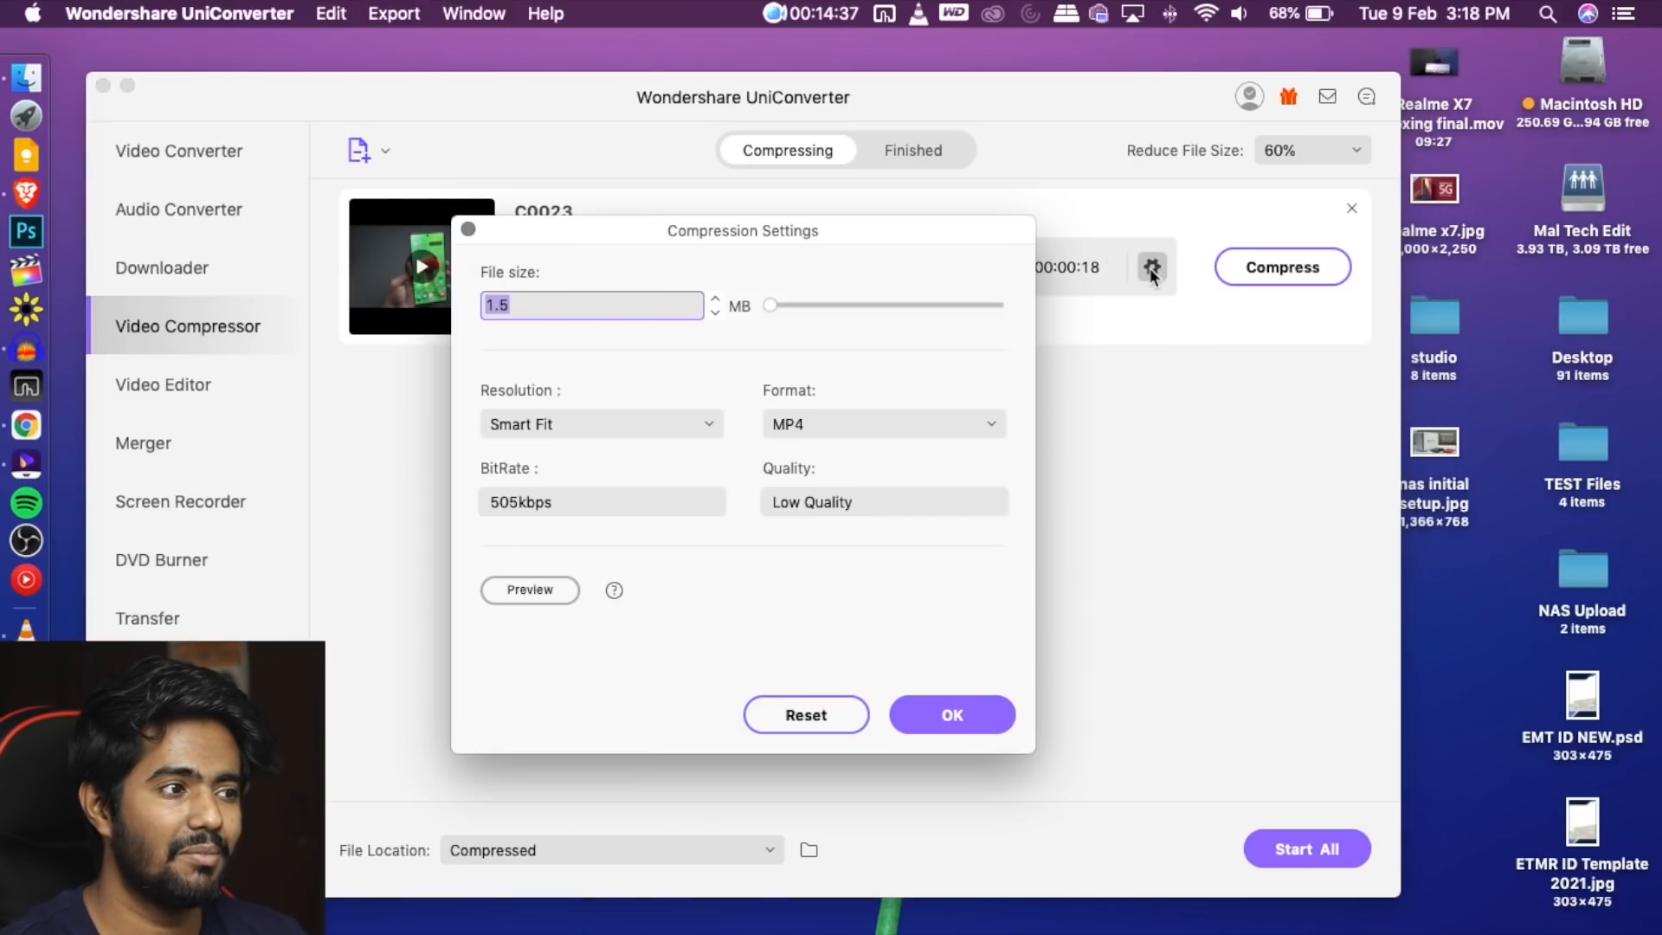
left_click_drag(774, 304, 783, 305)
left_click(952, 714)
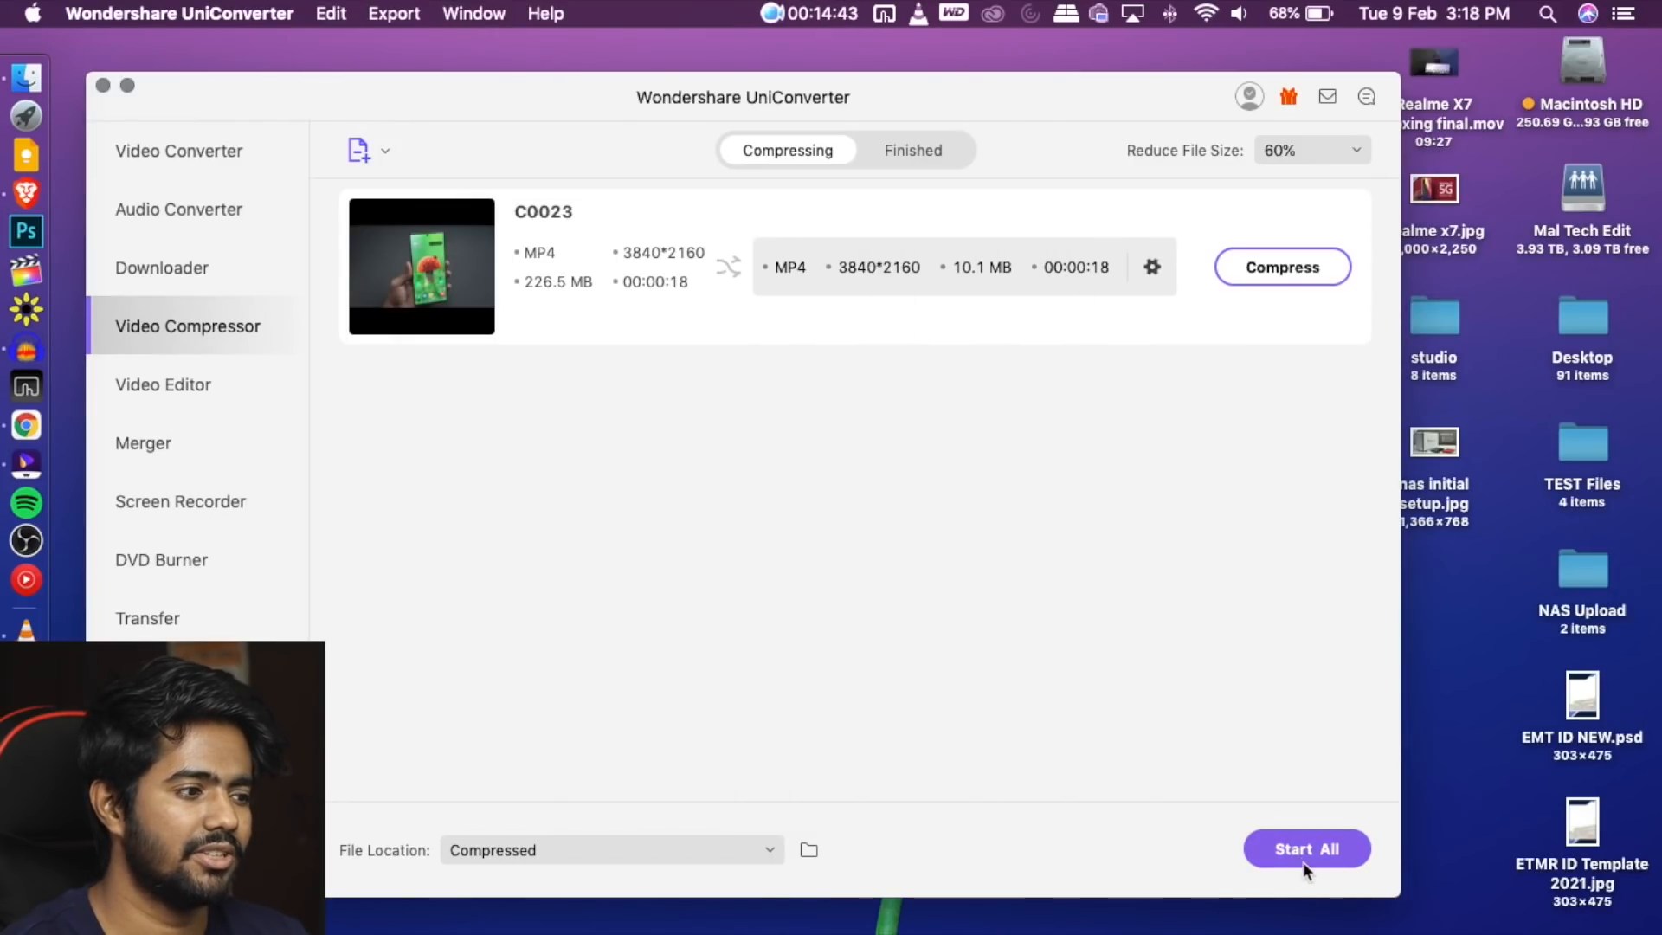
Compress the C0023 video and select the resulting C0023.mp4 in the Compressed output folder
left_click(1311, 843)
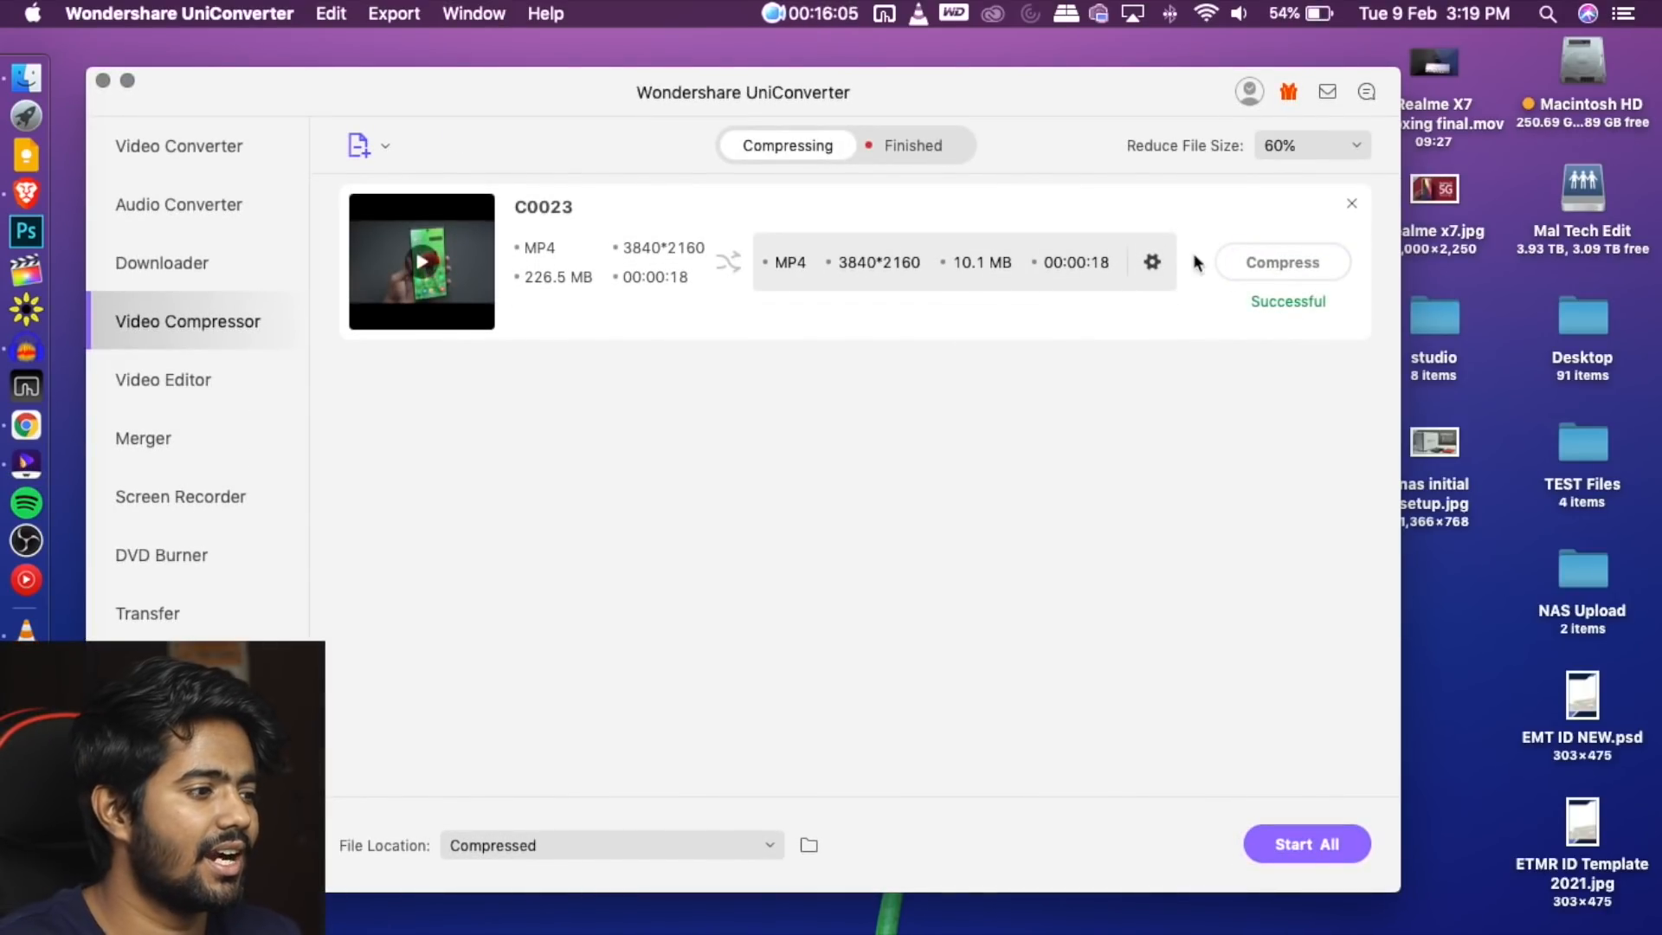
left_click(810, 845)
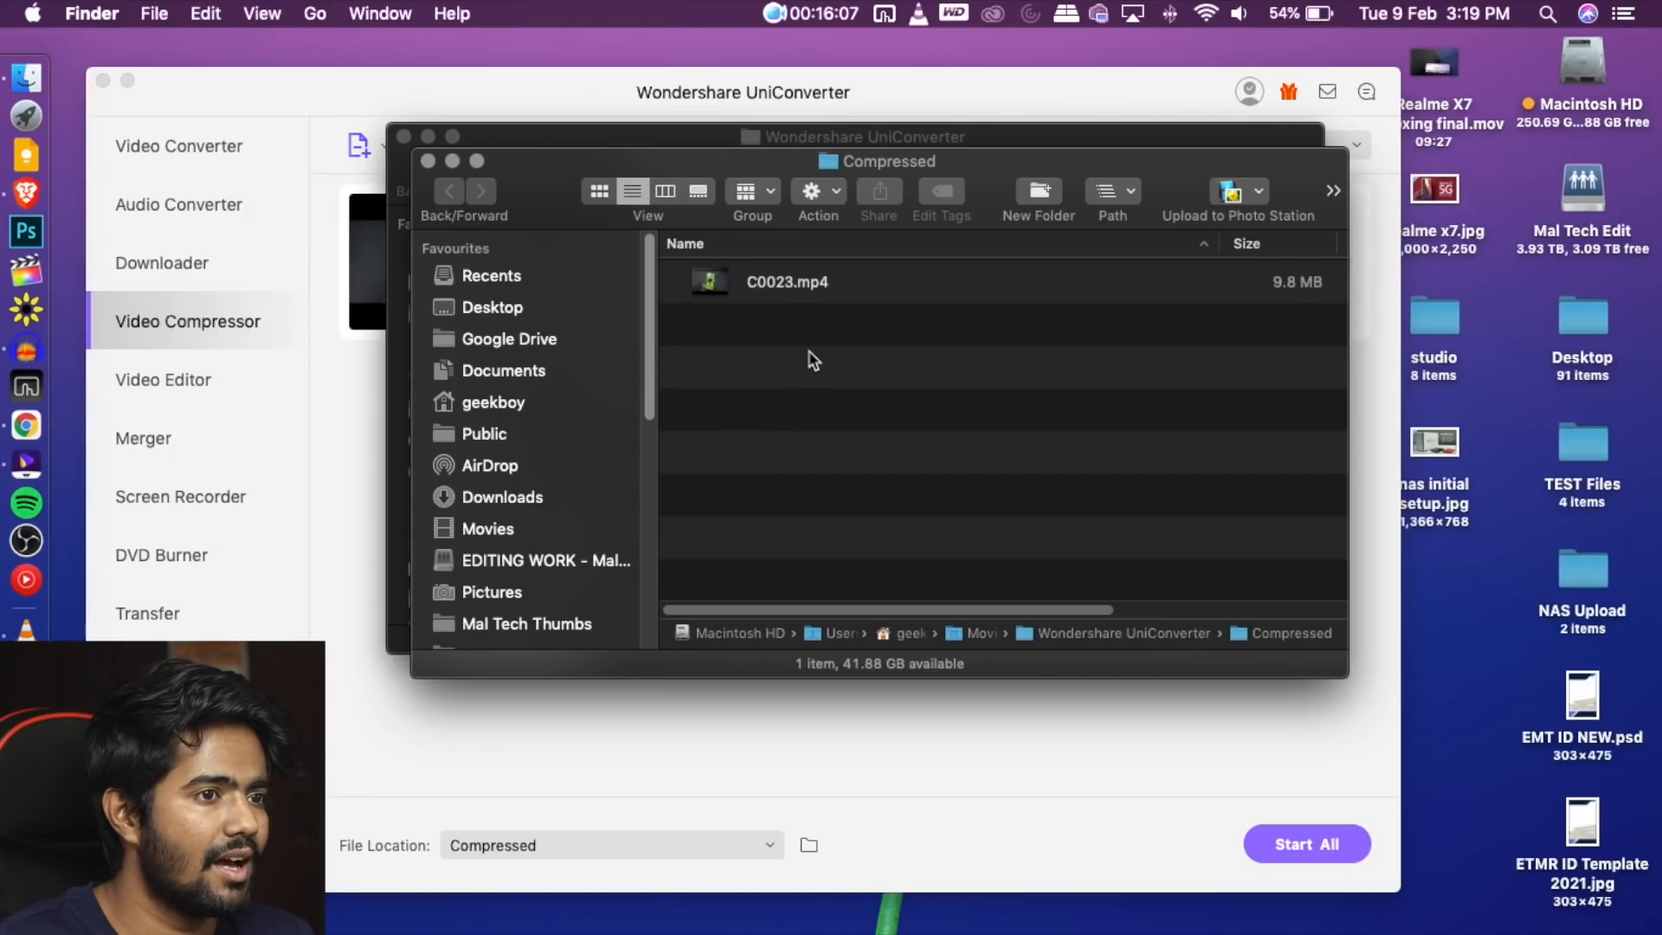
left_click(812, 293)
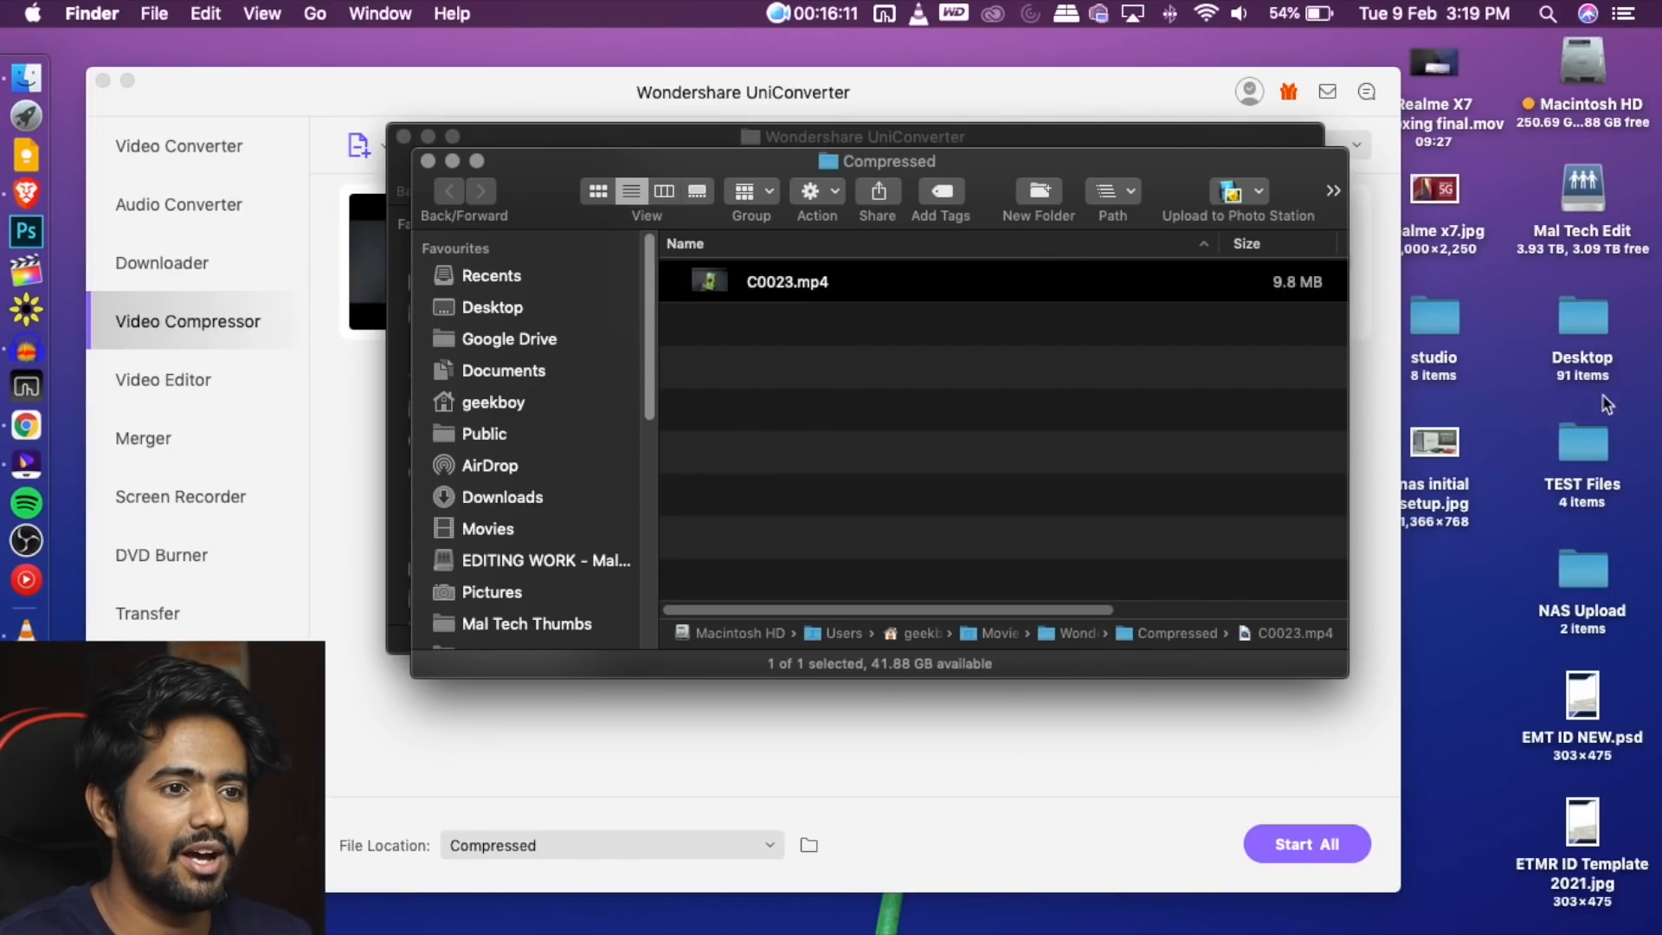
Preview the original C0023.MP4 from the TEST Files folder to examine its picture quality
double_click(1590, 437)
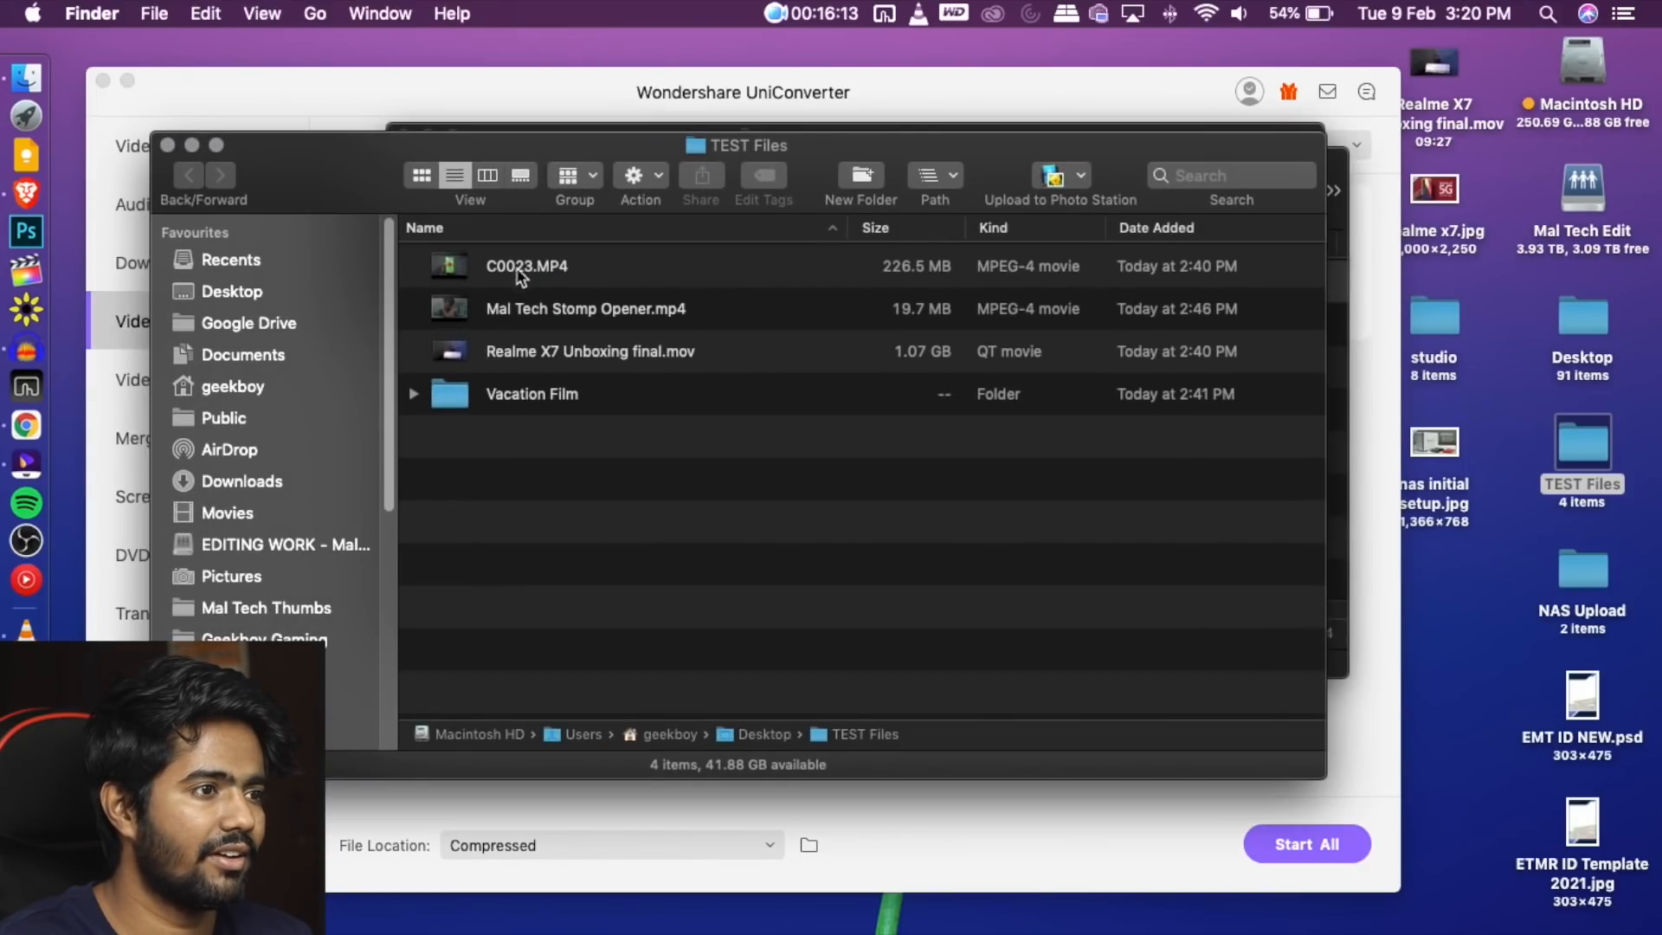
left_click(520, 270)
key("space")
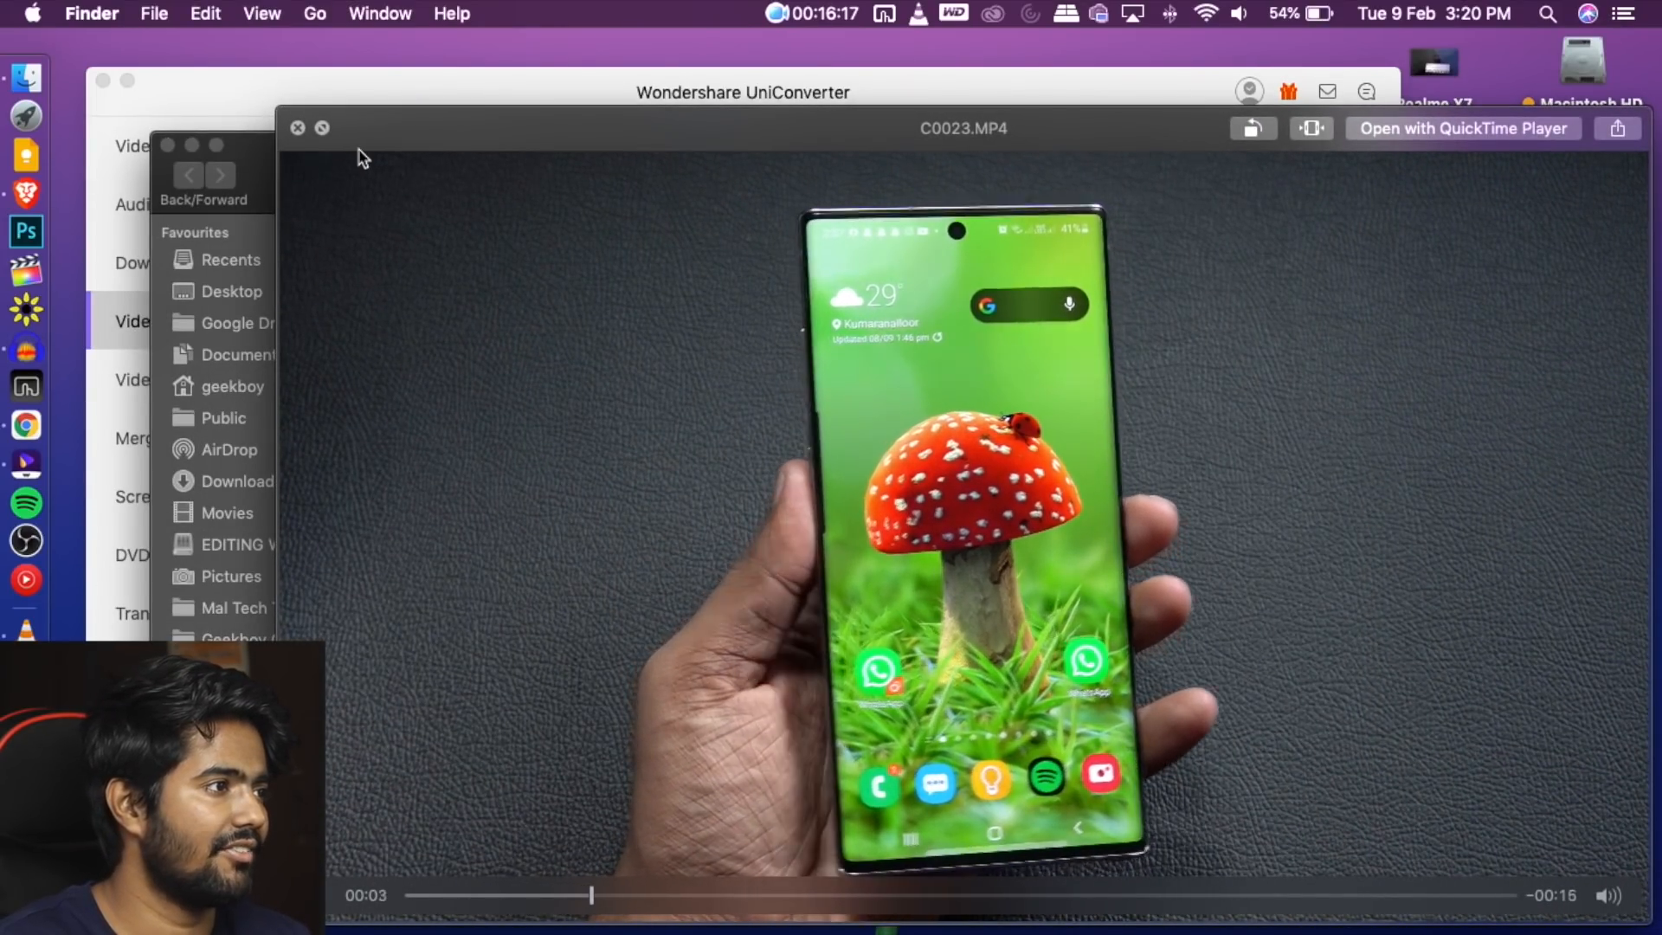
left_click(297, 128)
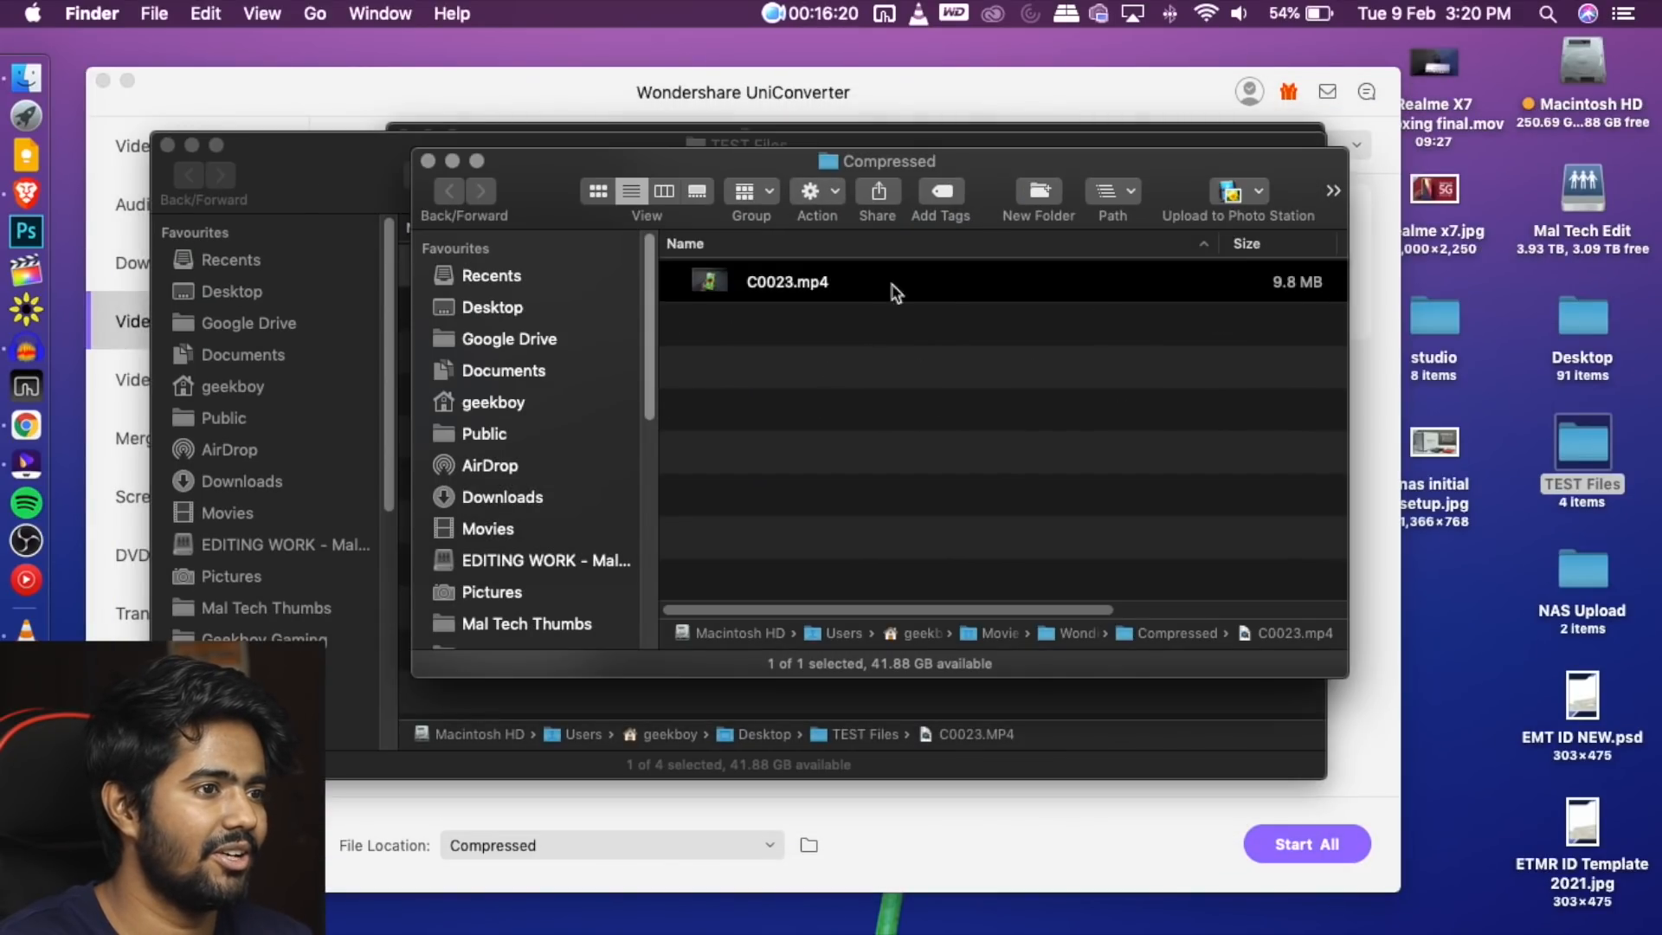
Preview the compressed C0023.mp4 at full screen to compare its picture quality with the original
key("space")
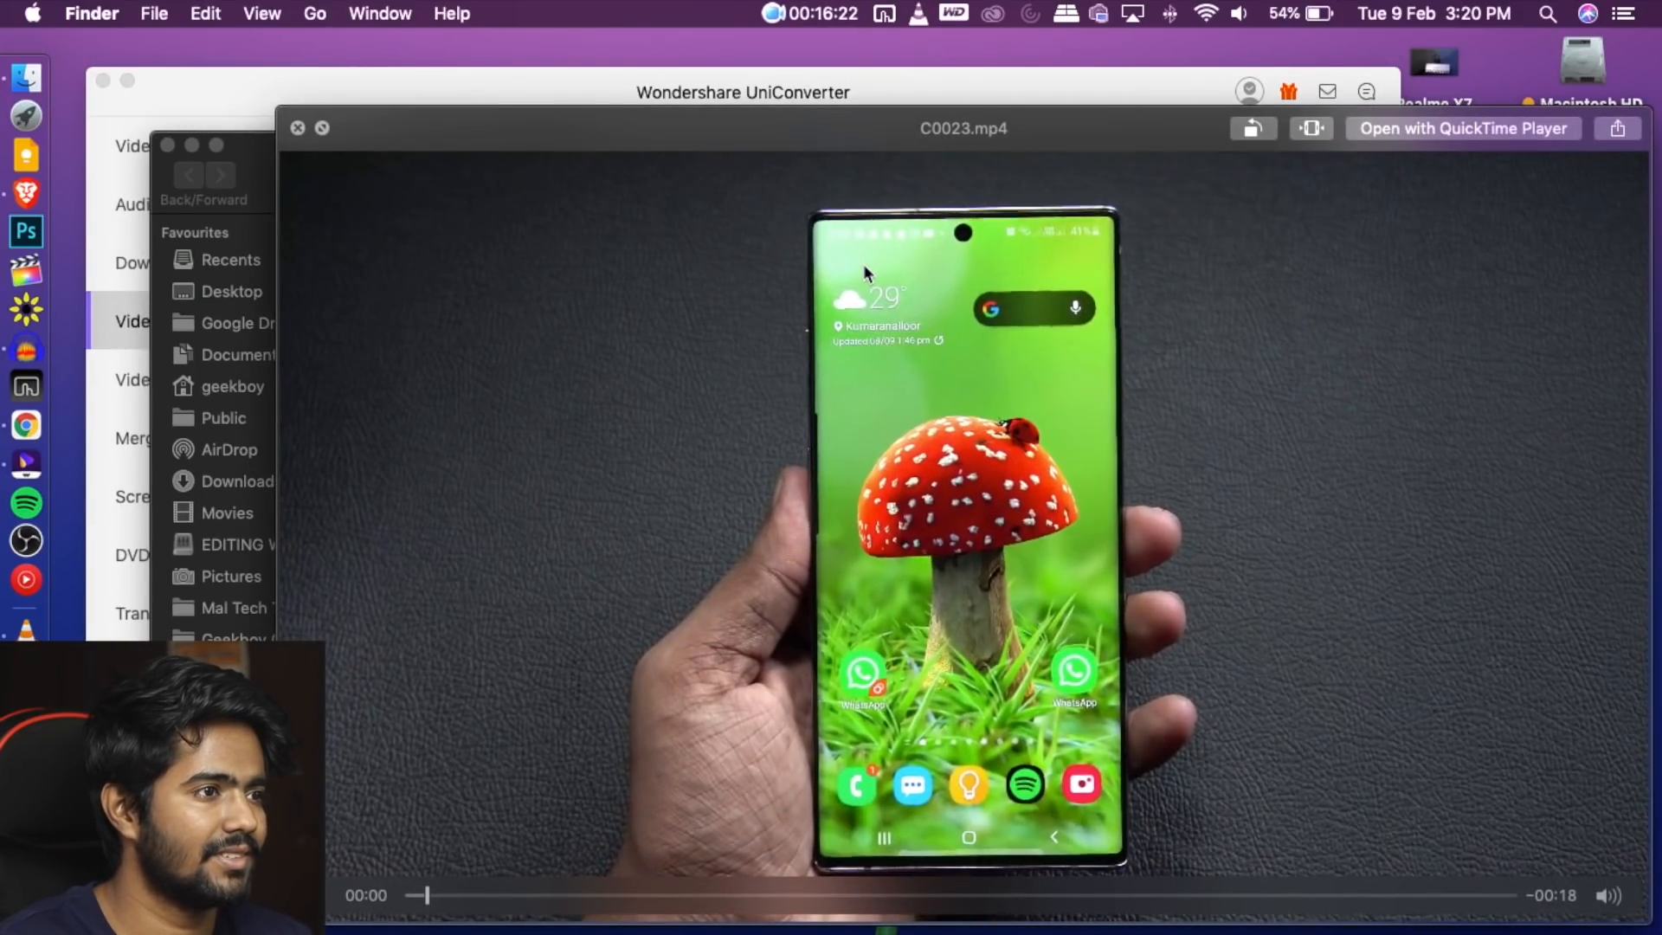
left_click_drag(864, 264, 741, 208)
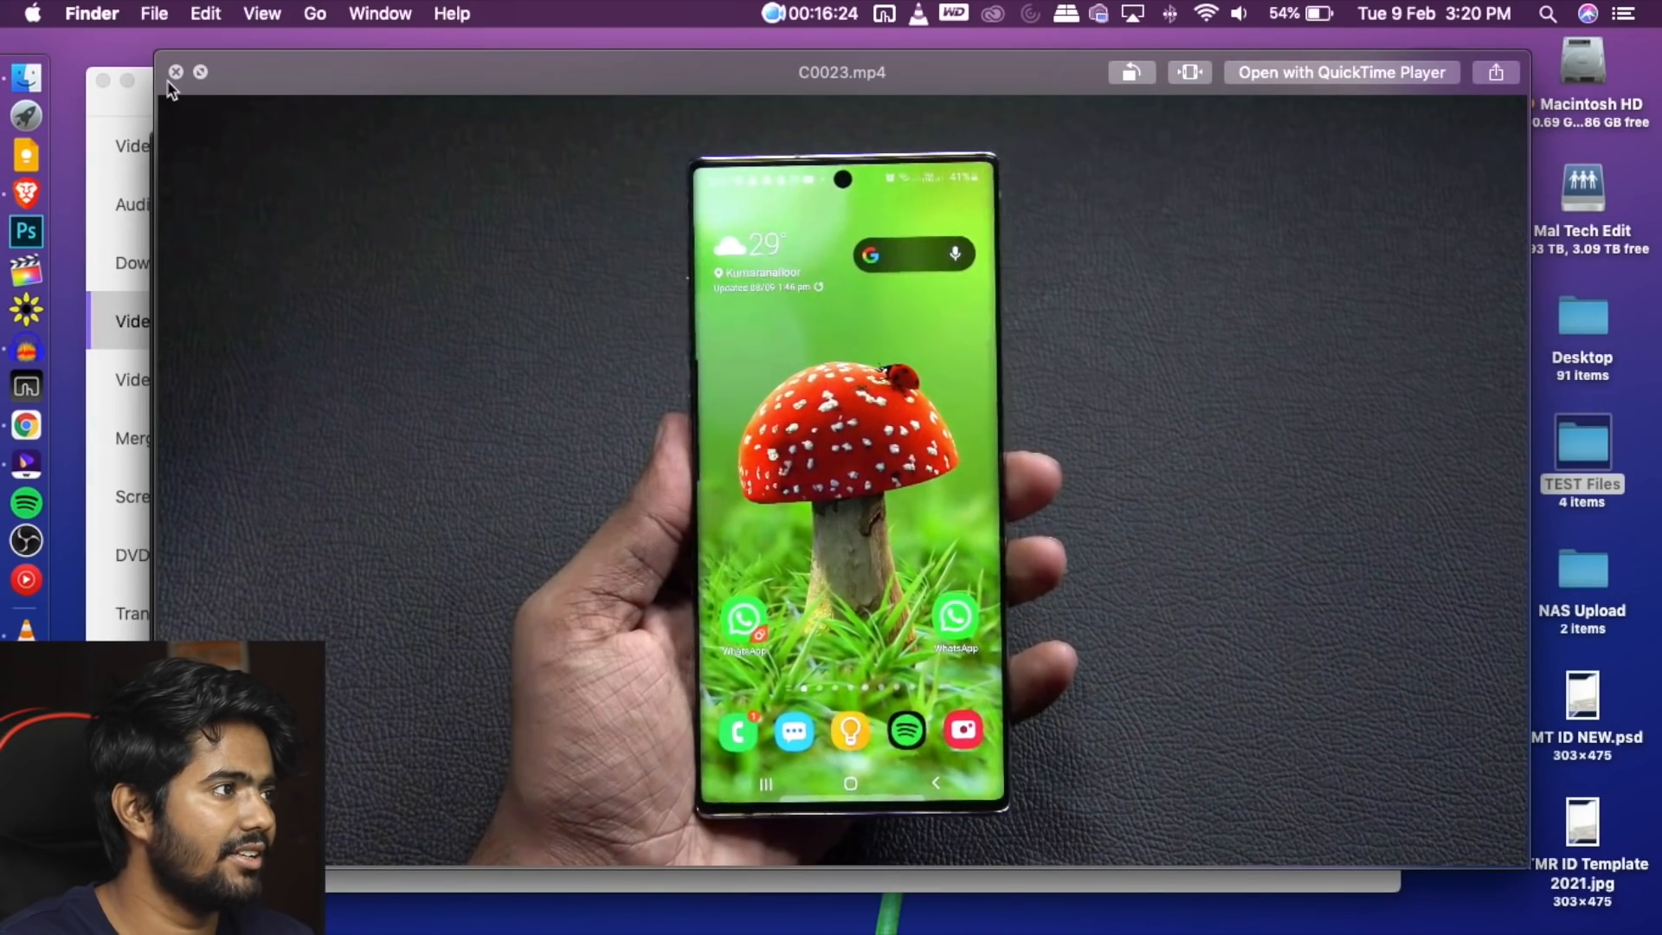
left_click(1190, 72)
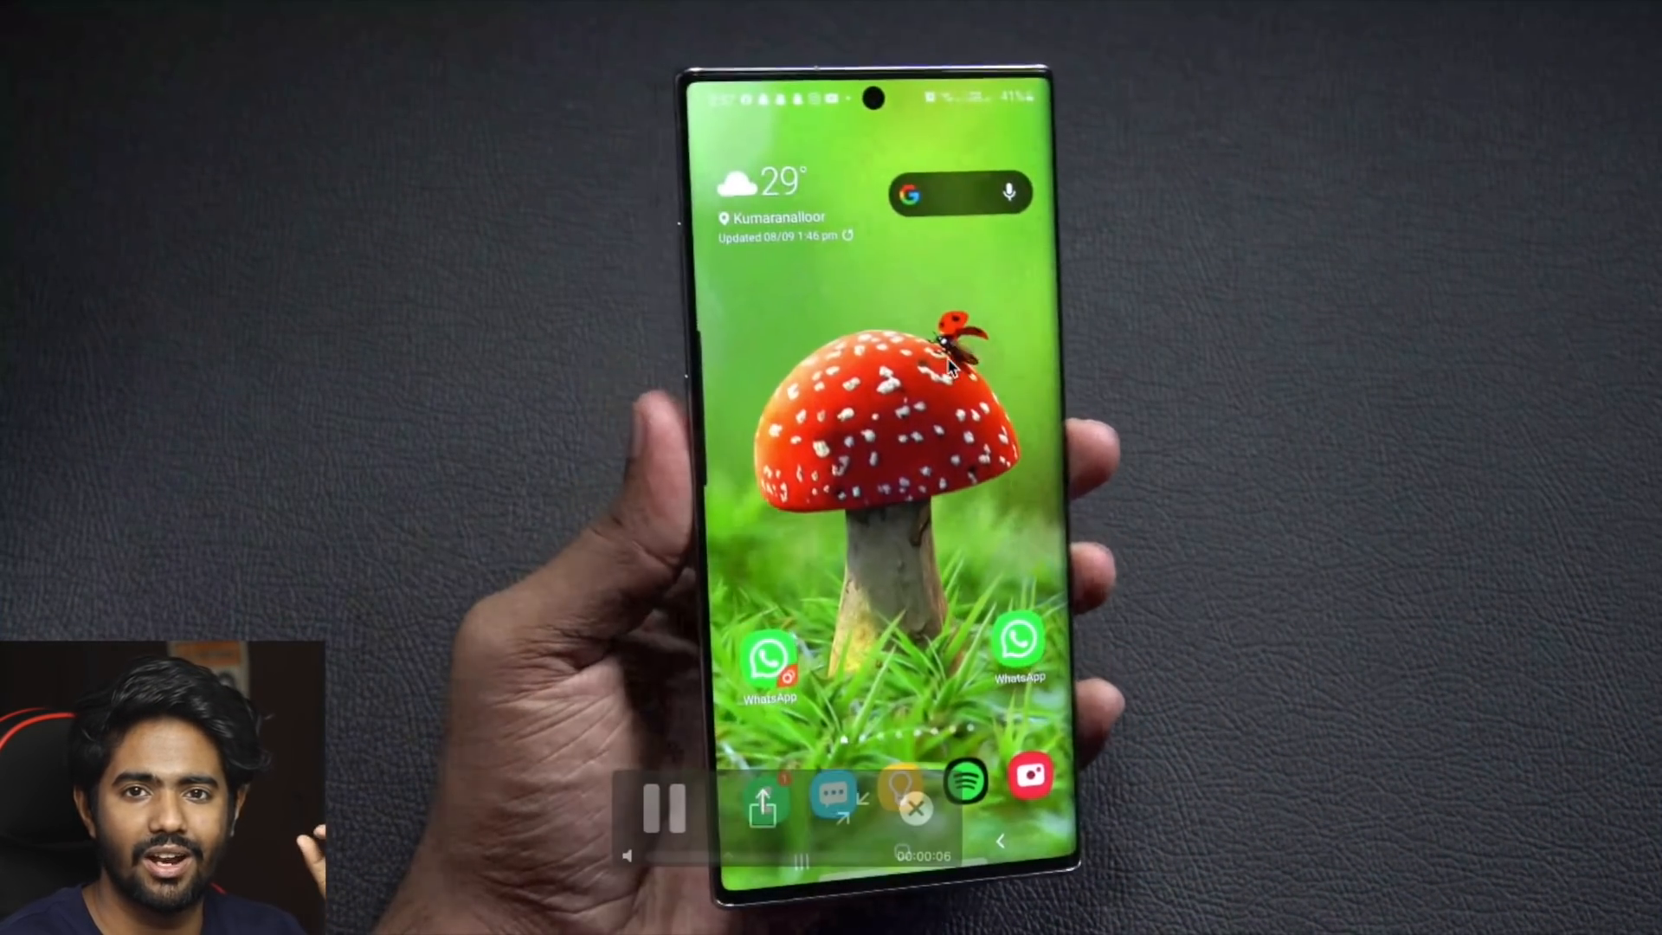
key("space")
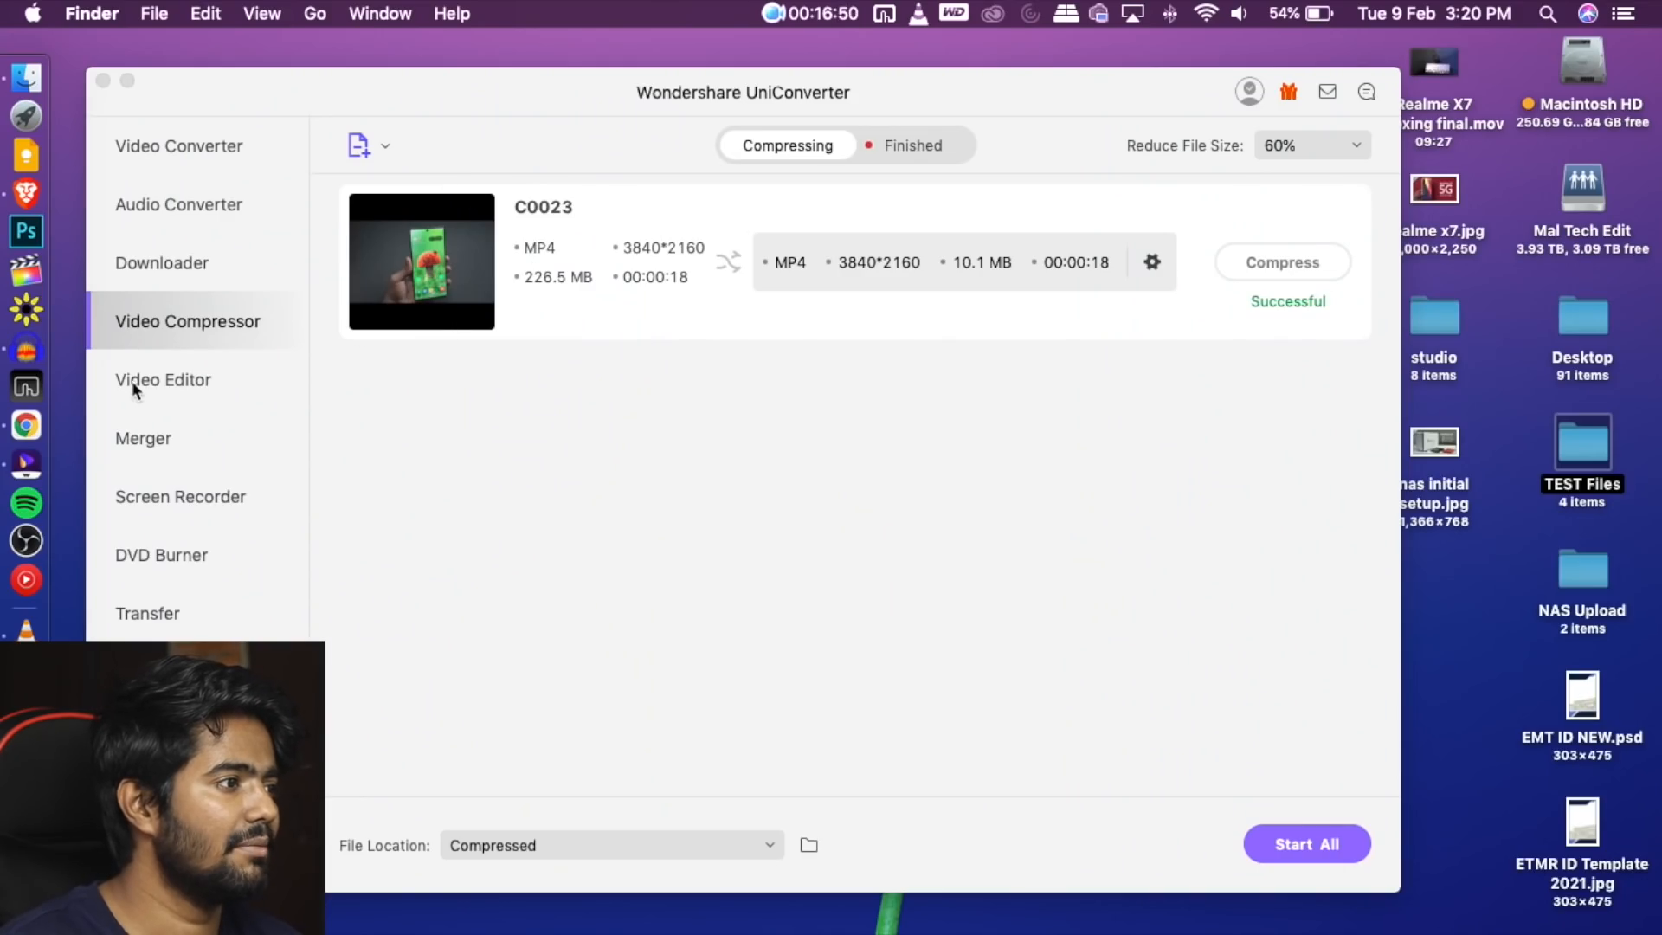
View the Video Editor's tools, and load clips AVSEQ01.DAT to AVSEQ20.DAT from the Vacation Film folder into the Merger
left_click(222, 381)
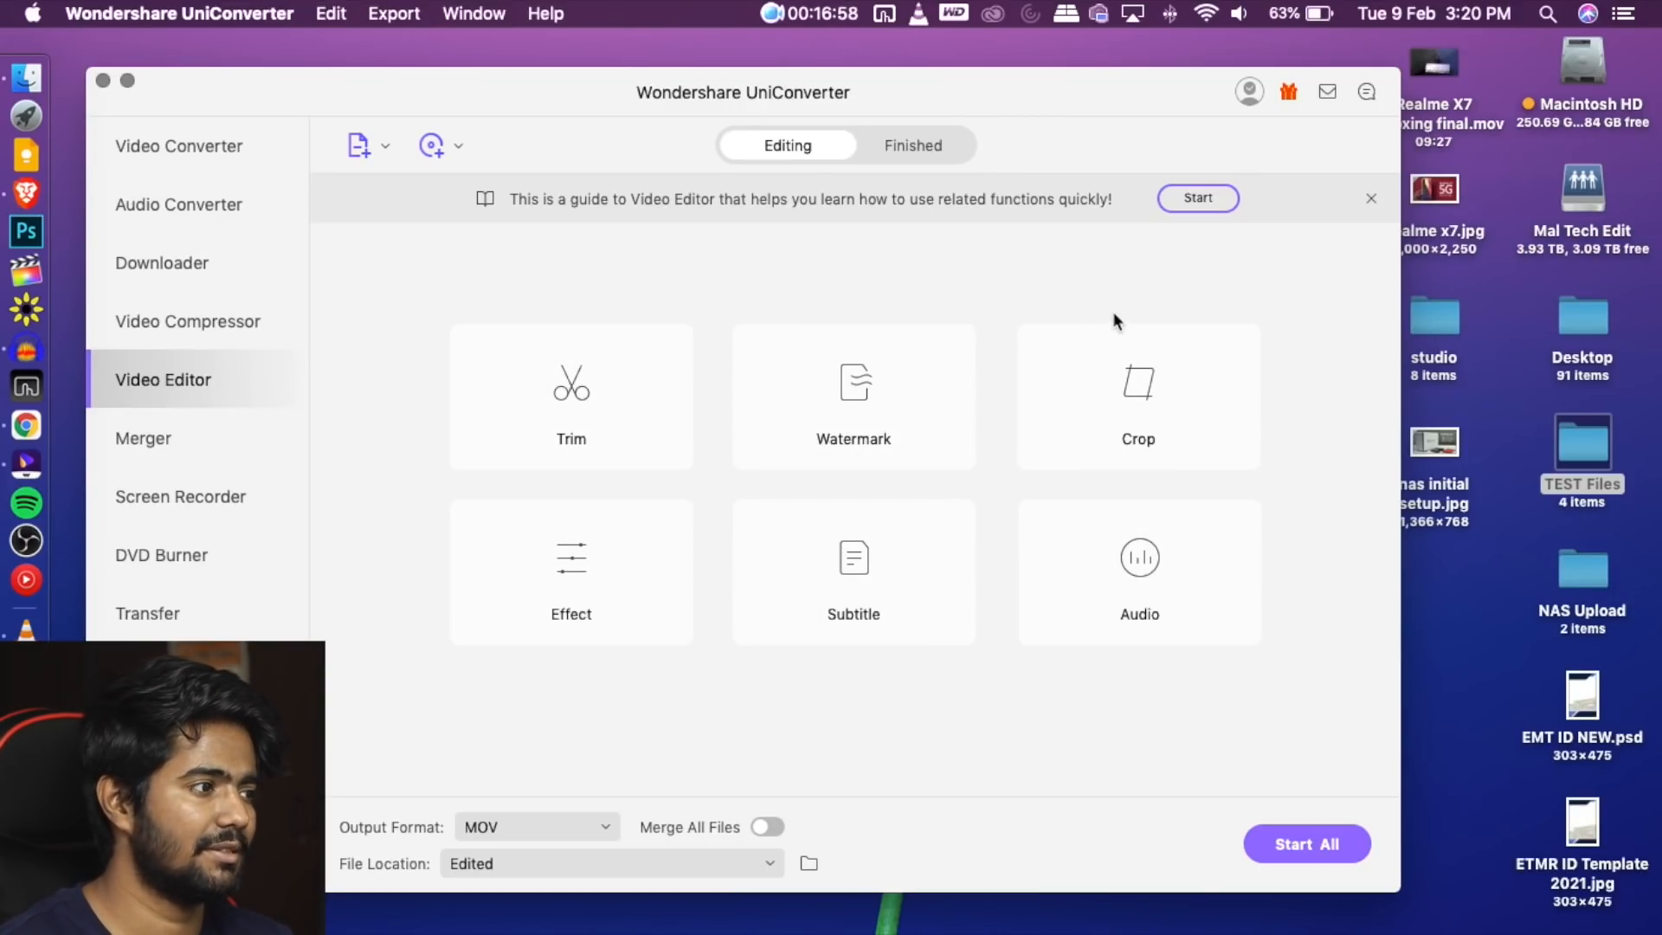
left_click(212, 436)
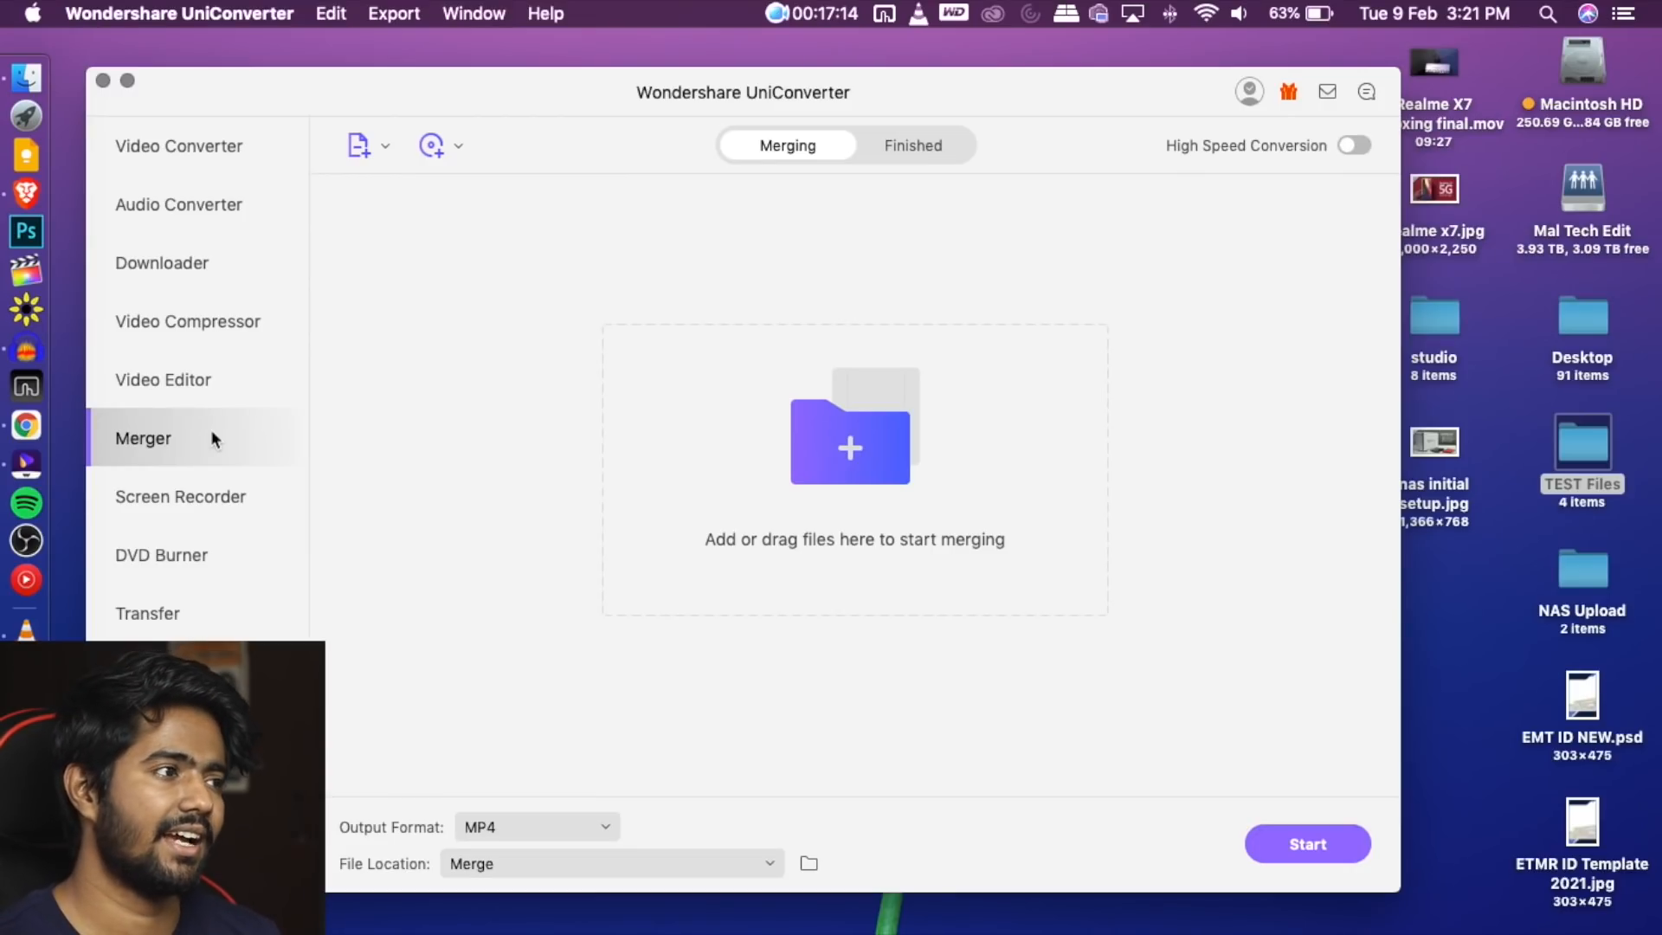
left_click(387, 145)
left_click(400, 173)
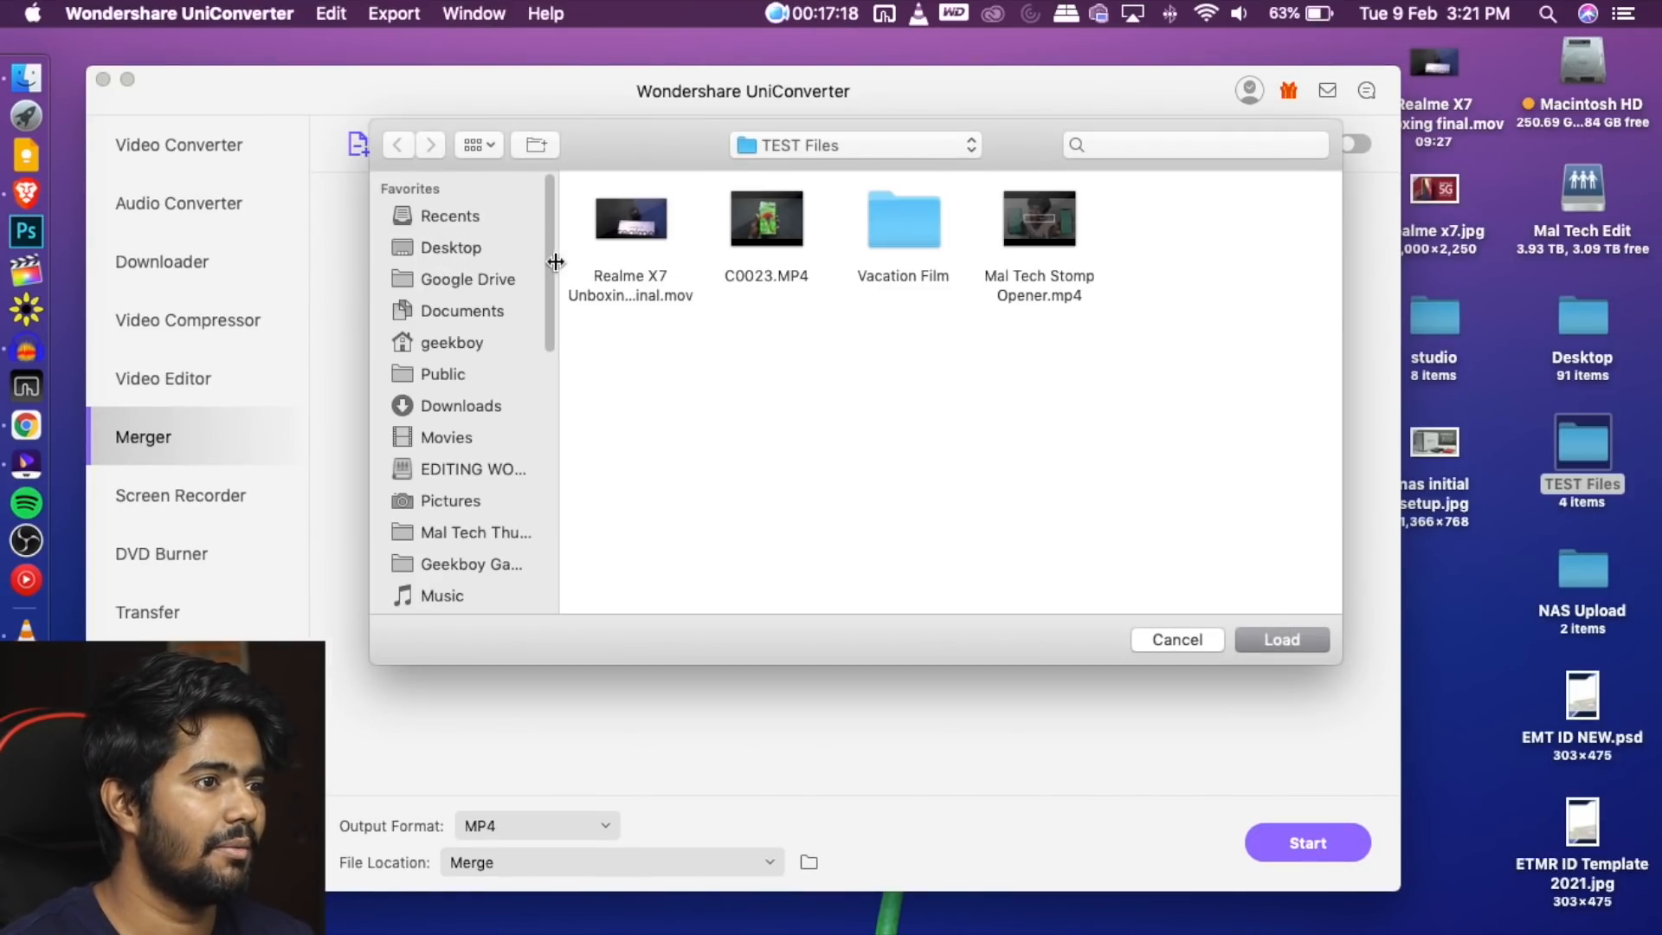
double_click(923, 227)
scroll(969, 296, "down", 3)
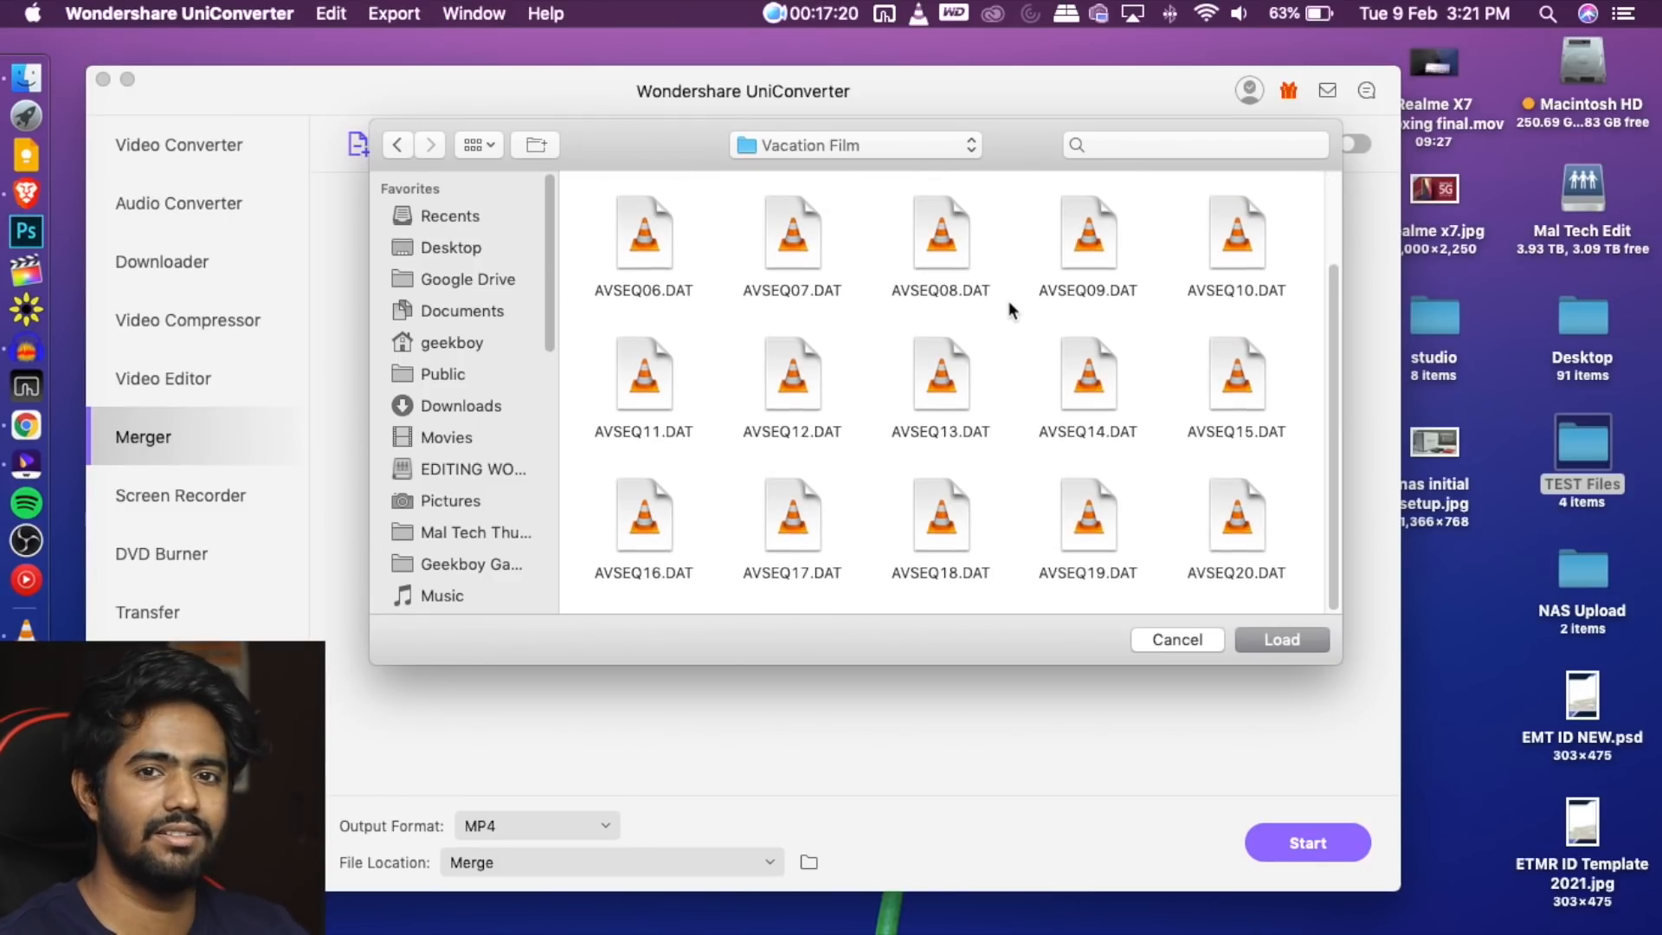
scroll(1001, 353, "up", 3)
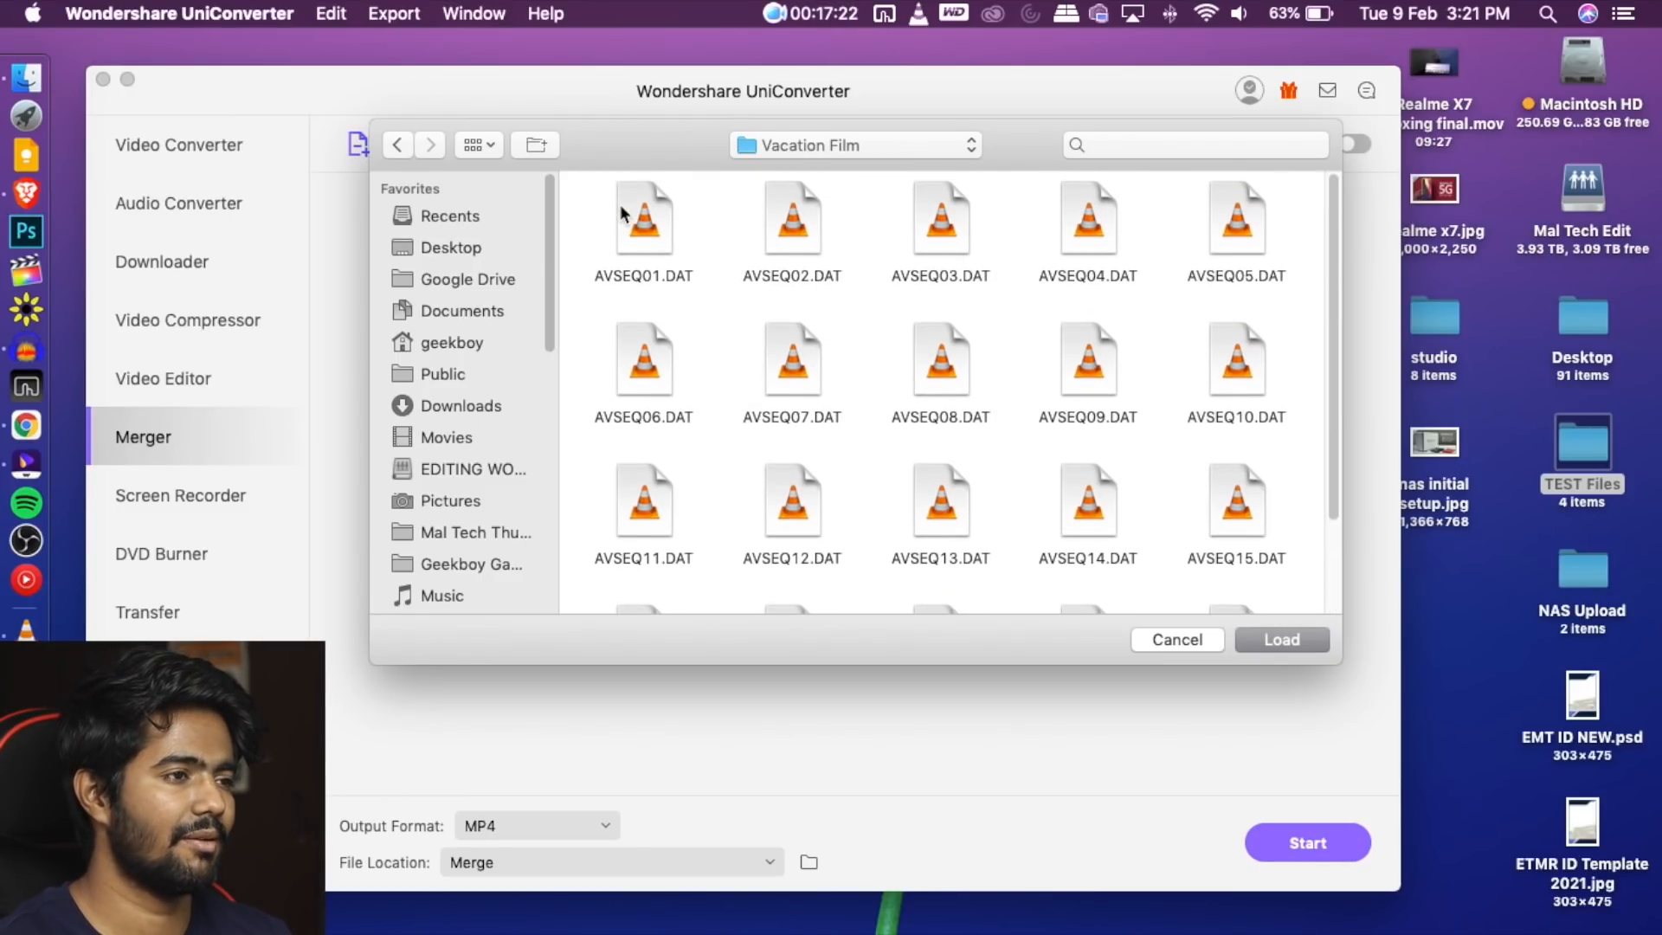
left_click_drag(604, 194, 1103, 445)
left_click_drag(1236, 525, 1567, 859)
left_click(1319, 646)
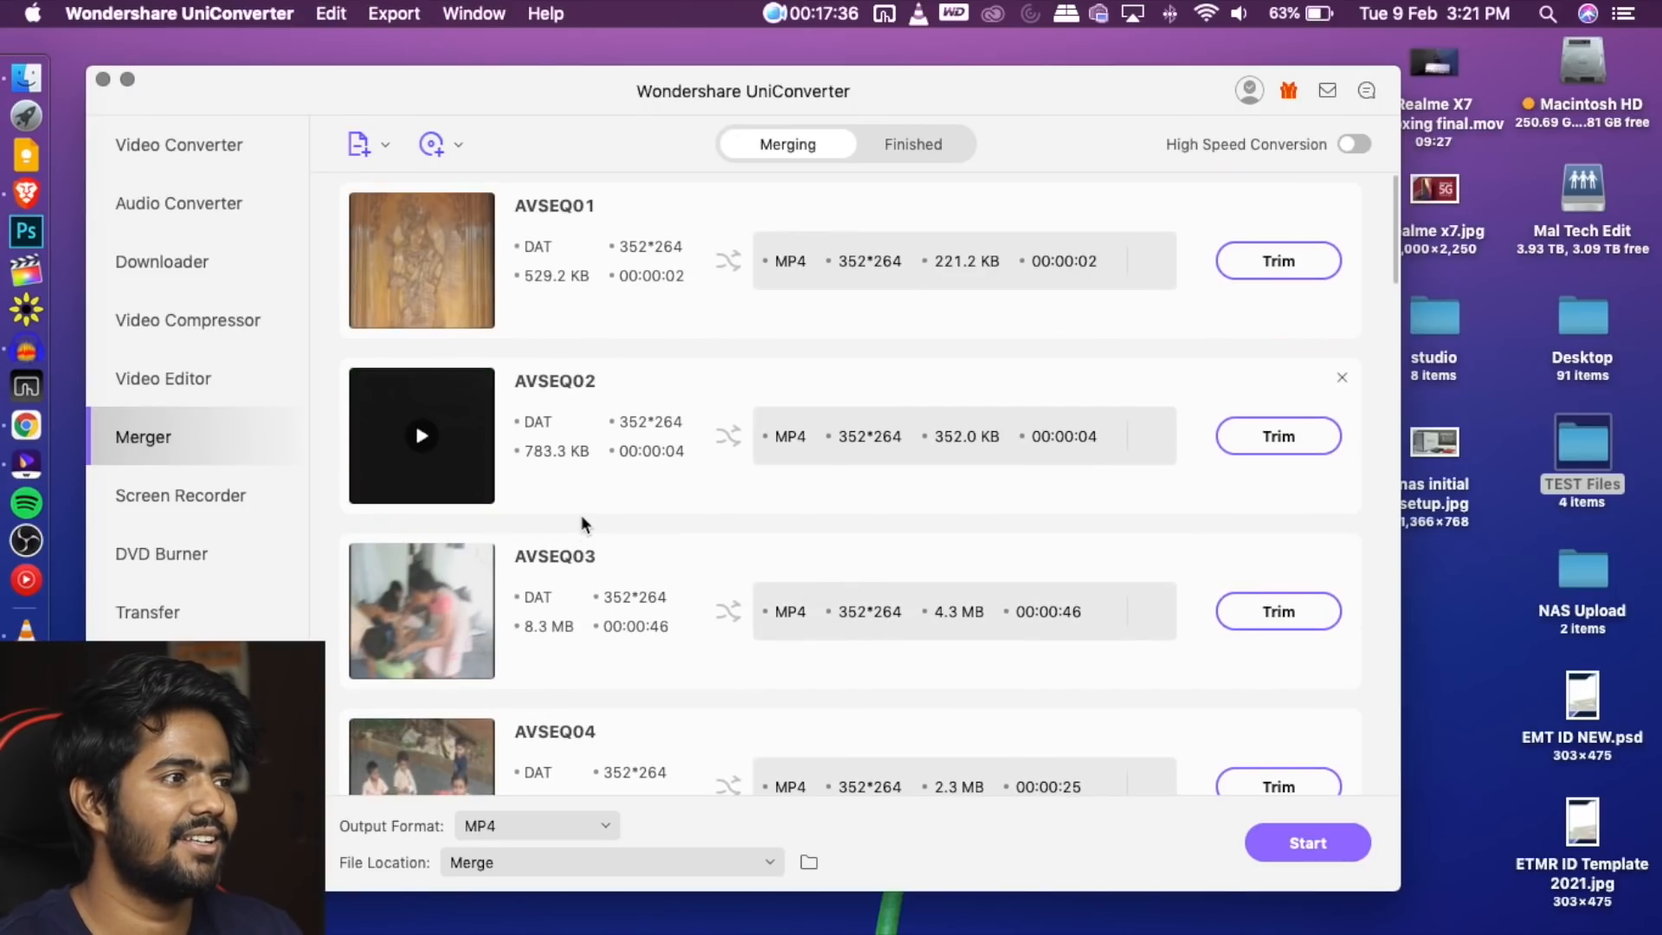
Examine the loaded clips in the merge list and play the AVSEQ08 clip in the preview player
scroll(647, 463, "down", 15)
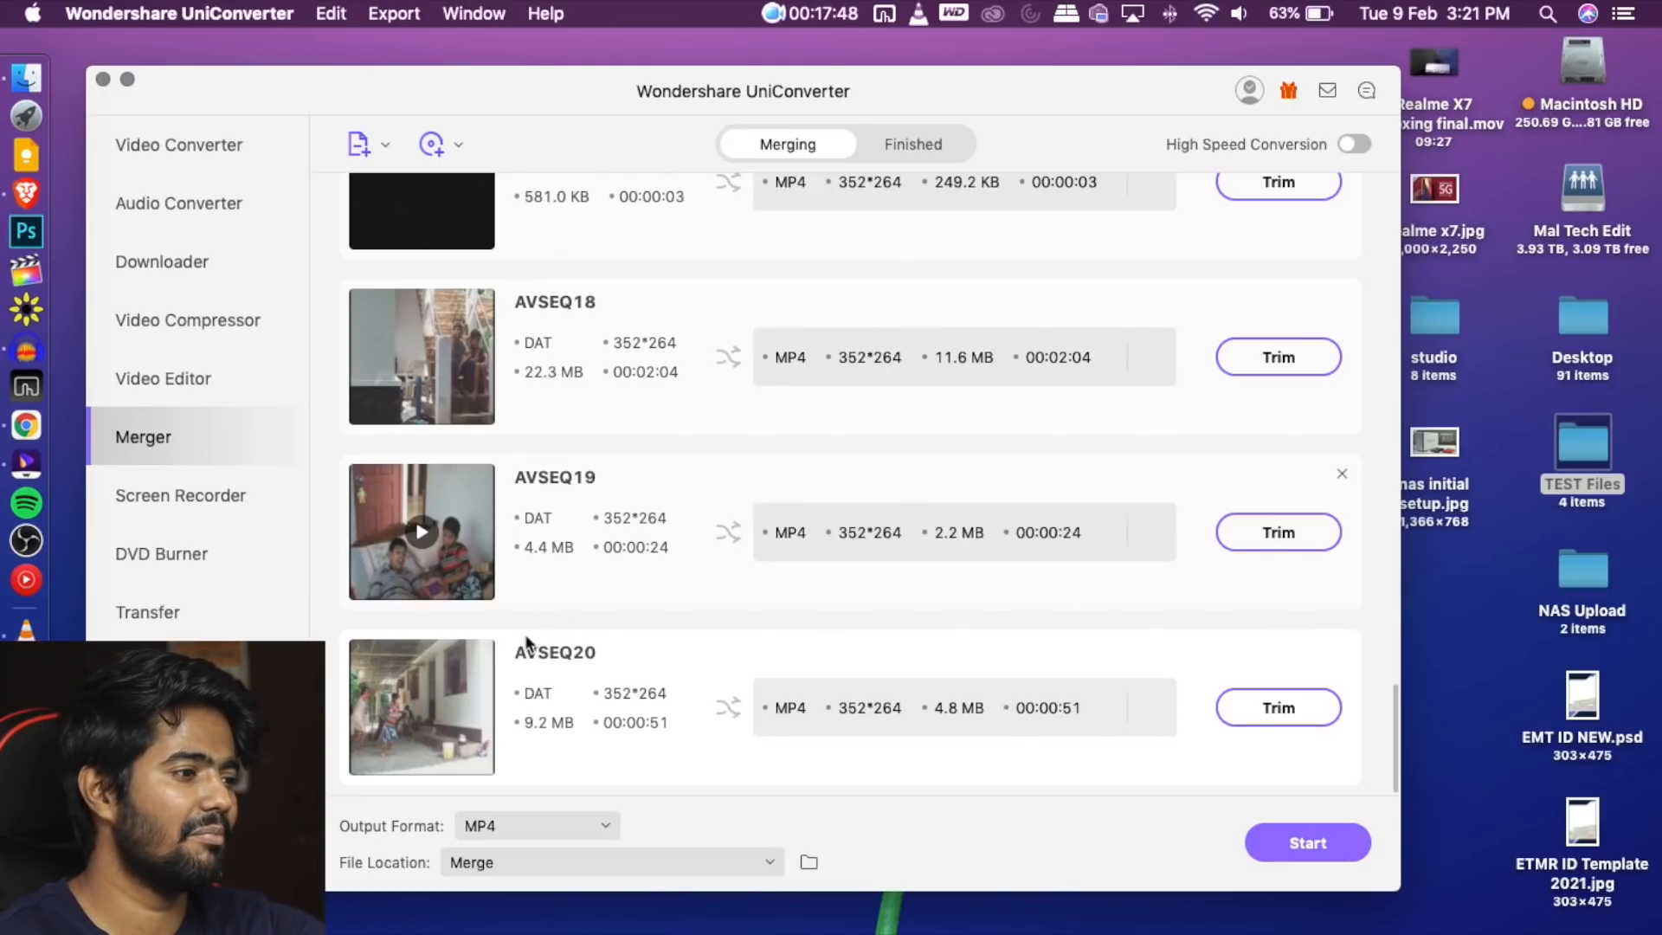
scroll(417, 618, "up", 2)
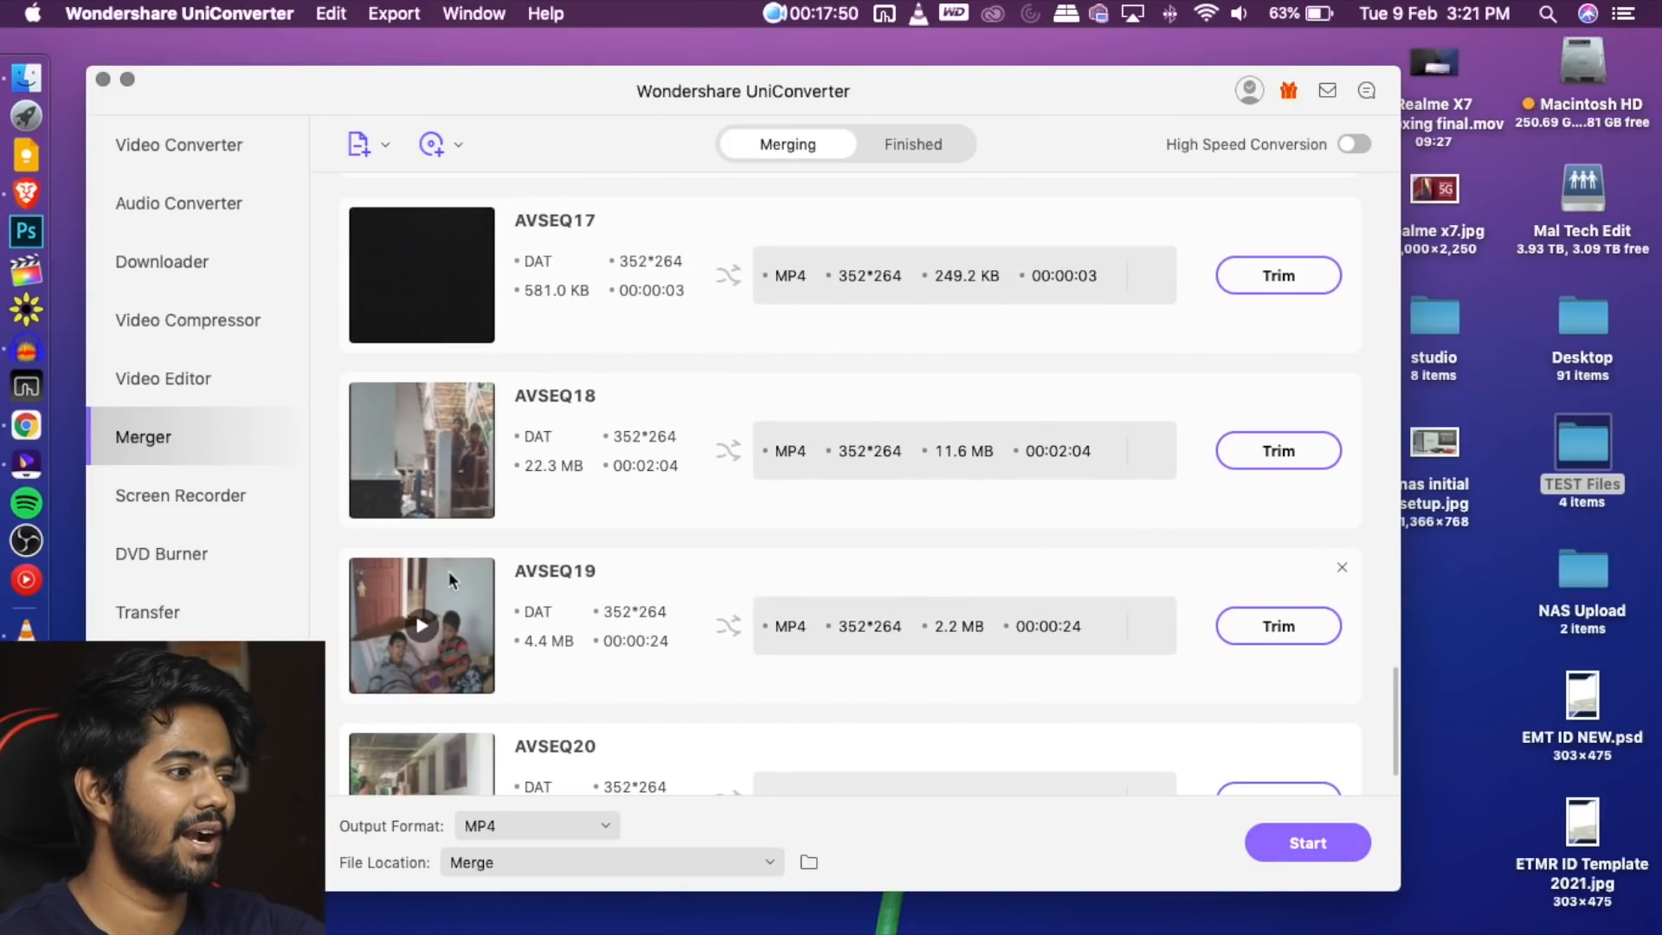
scroll(448, 569, "up", 10)
scroll(435, 510, "down", 10)
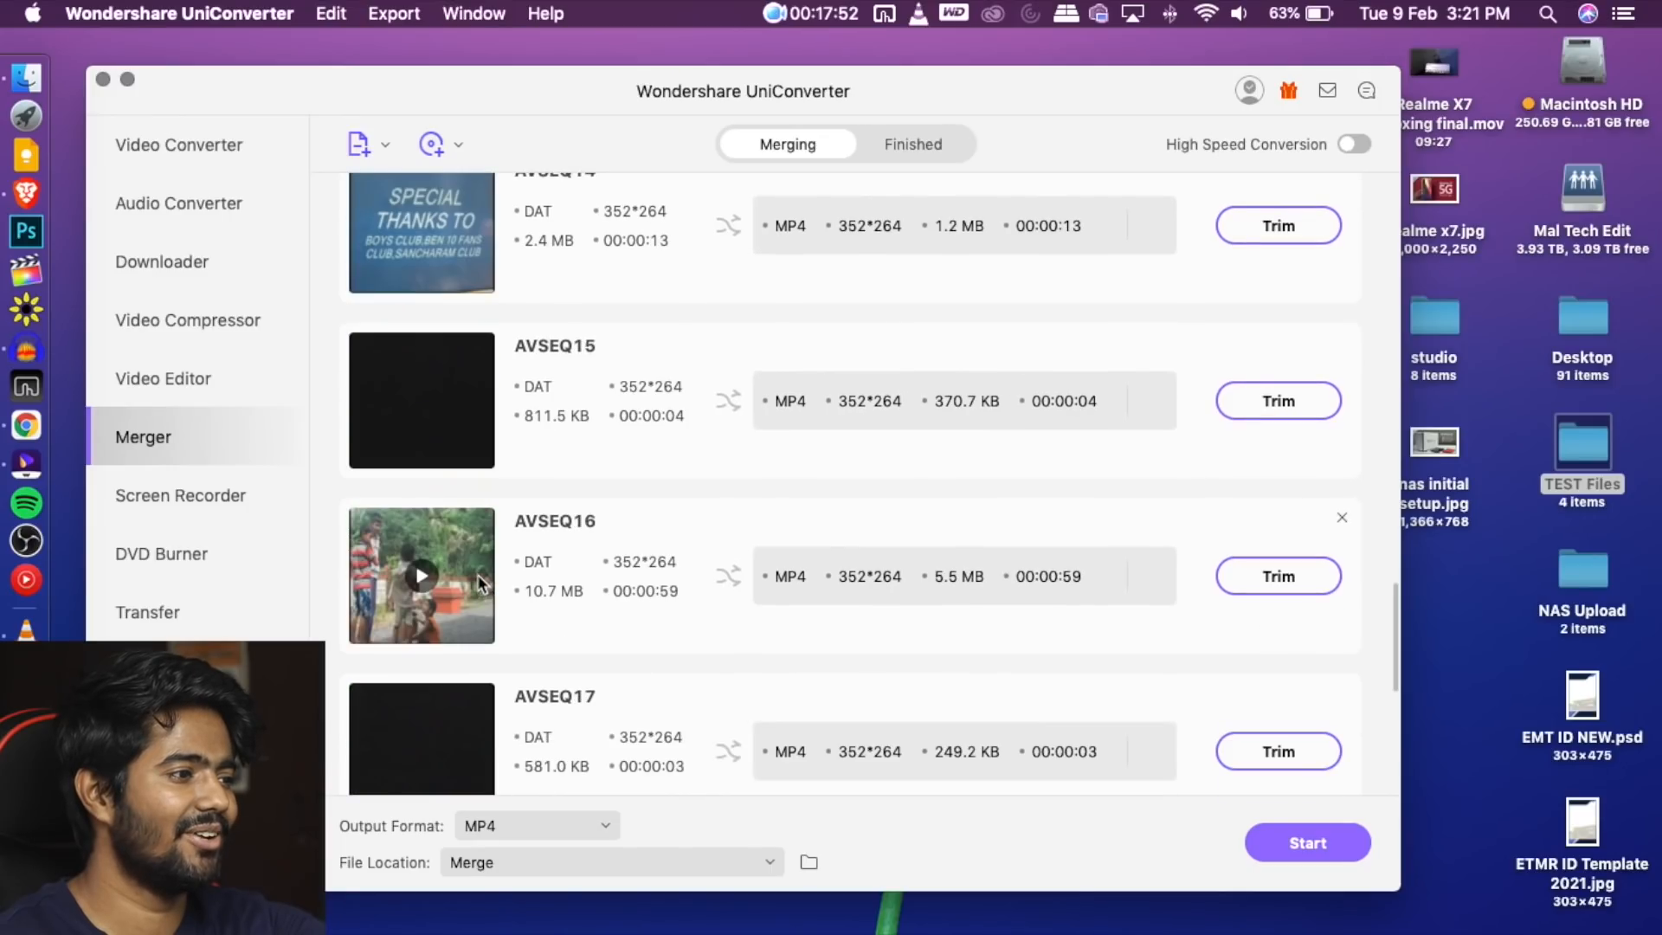
scroll(437, 519, "up", 13)
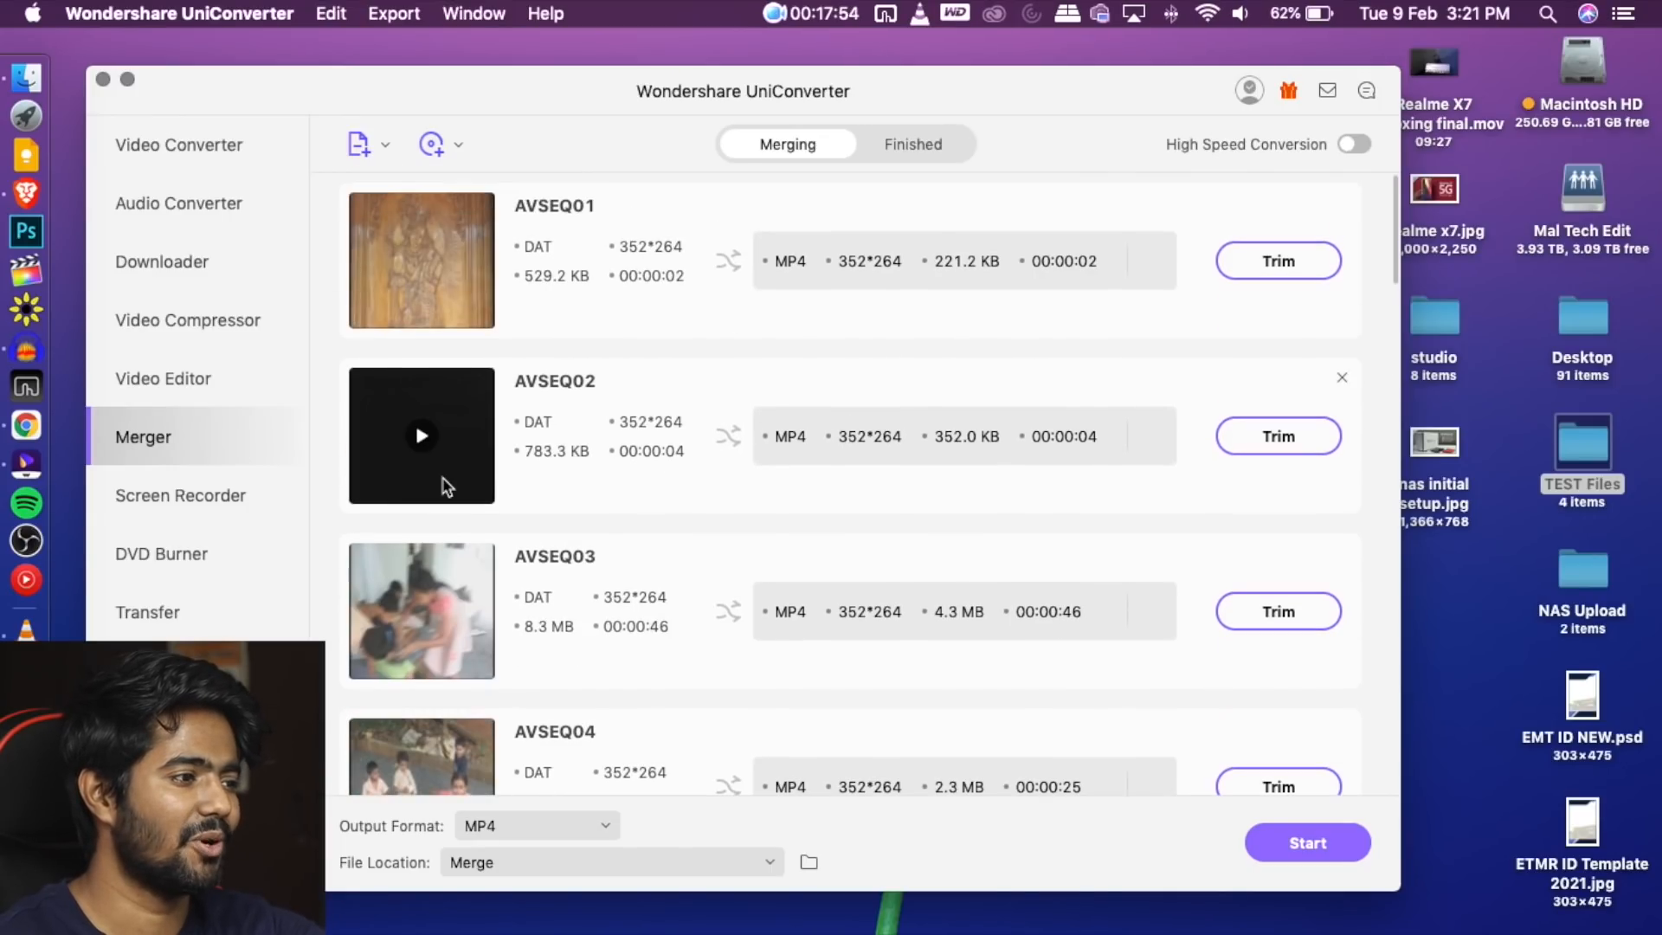
scroll(458, 578, "down", 4)
scroll(450, 588, "down", 2)
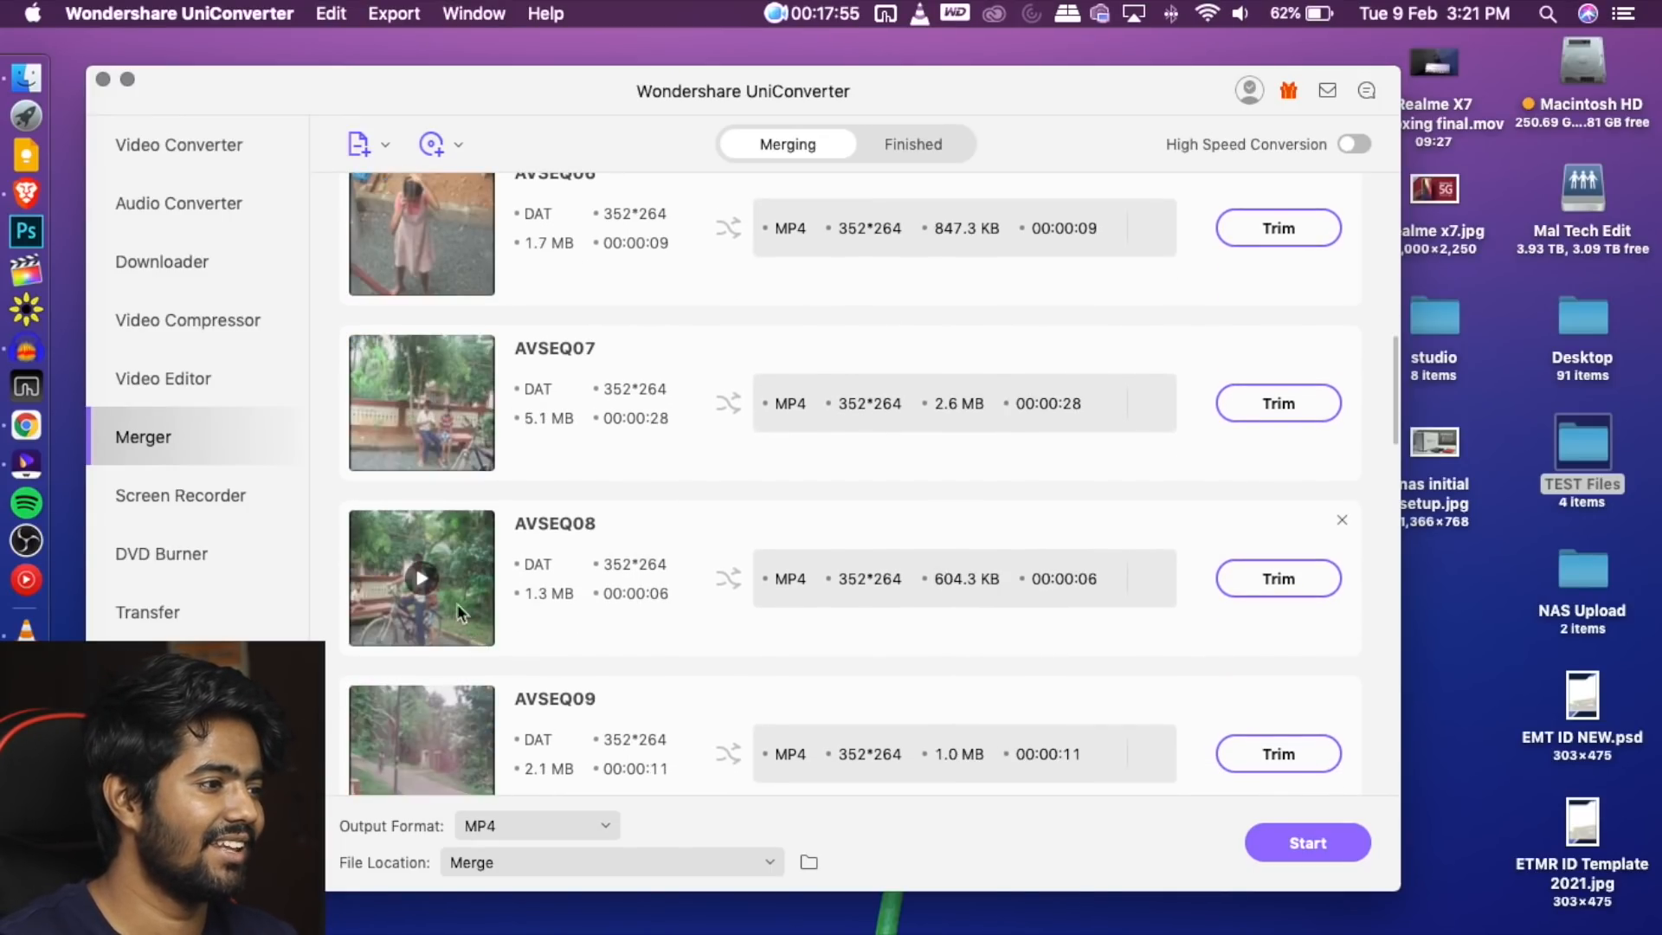
left_click(408, 580)
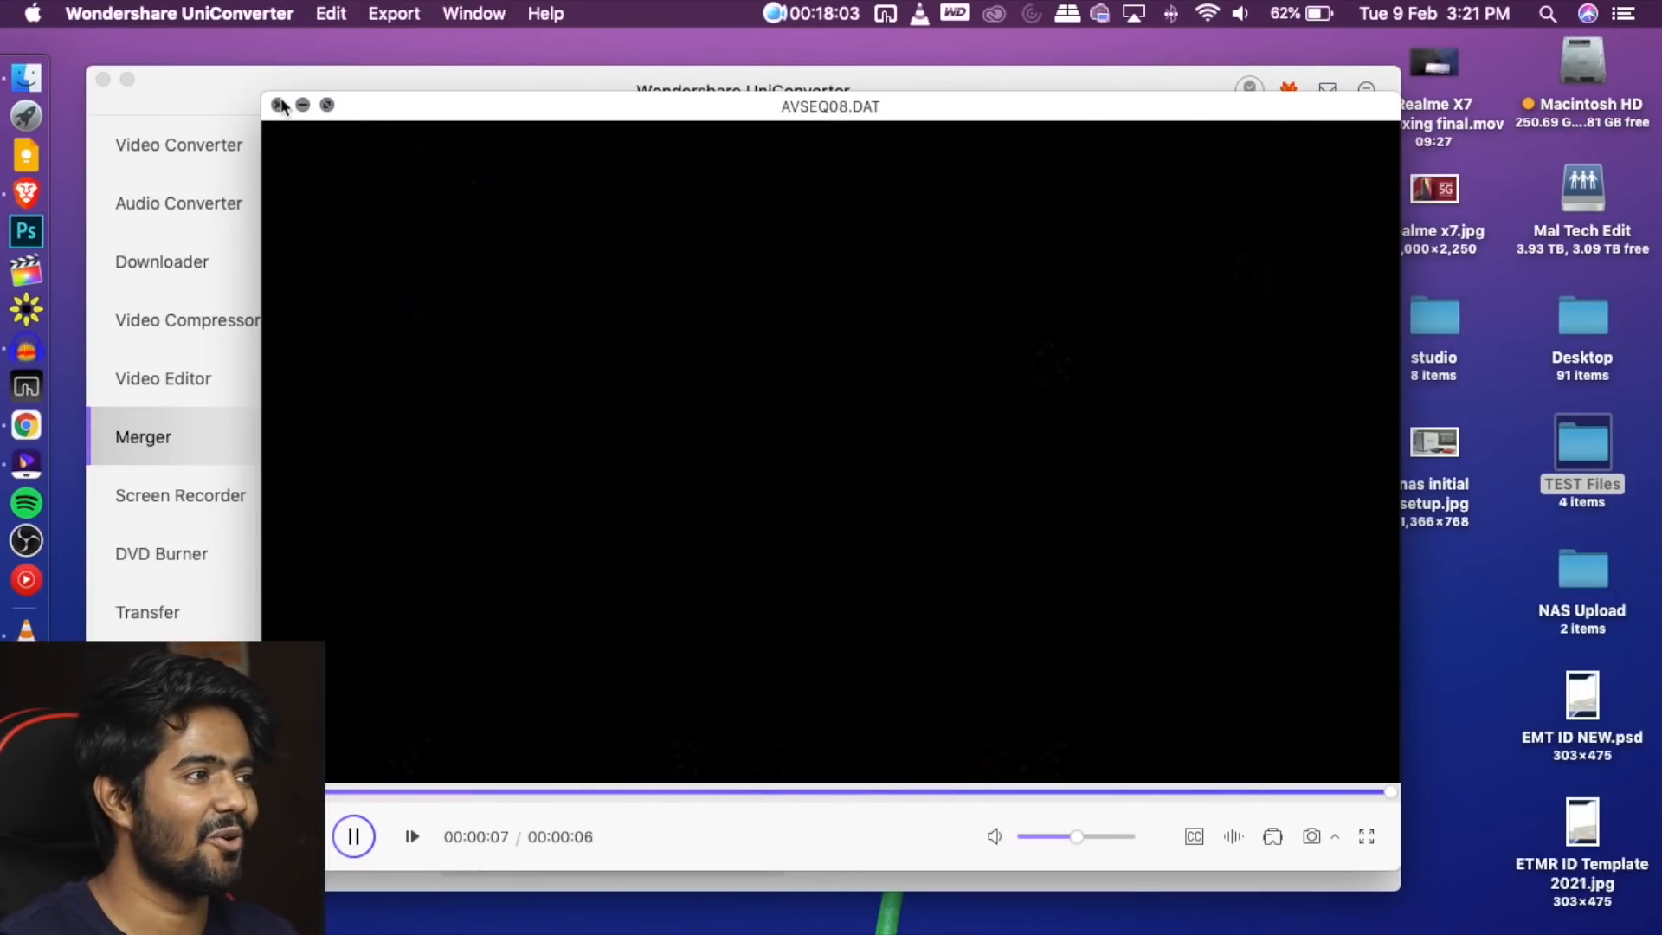
left_click(278, 105)
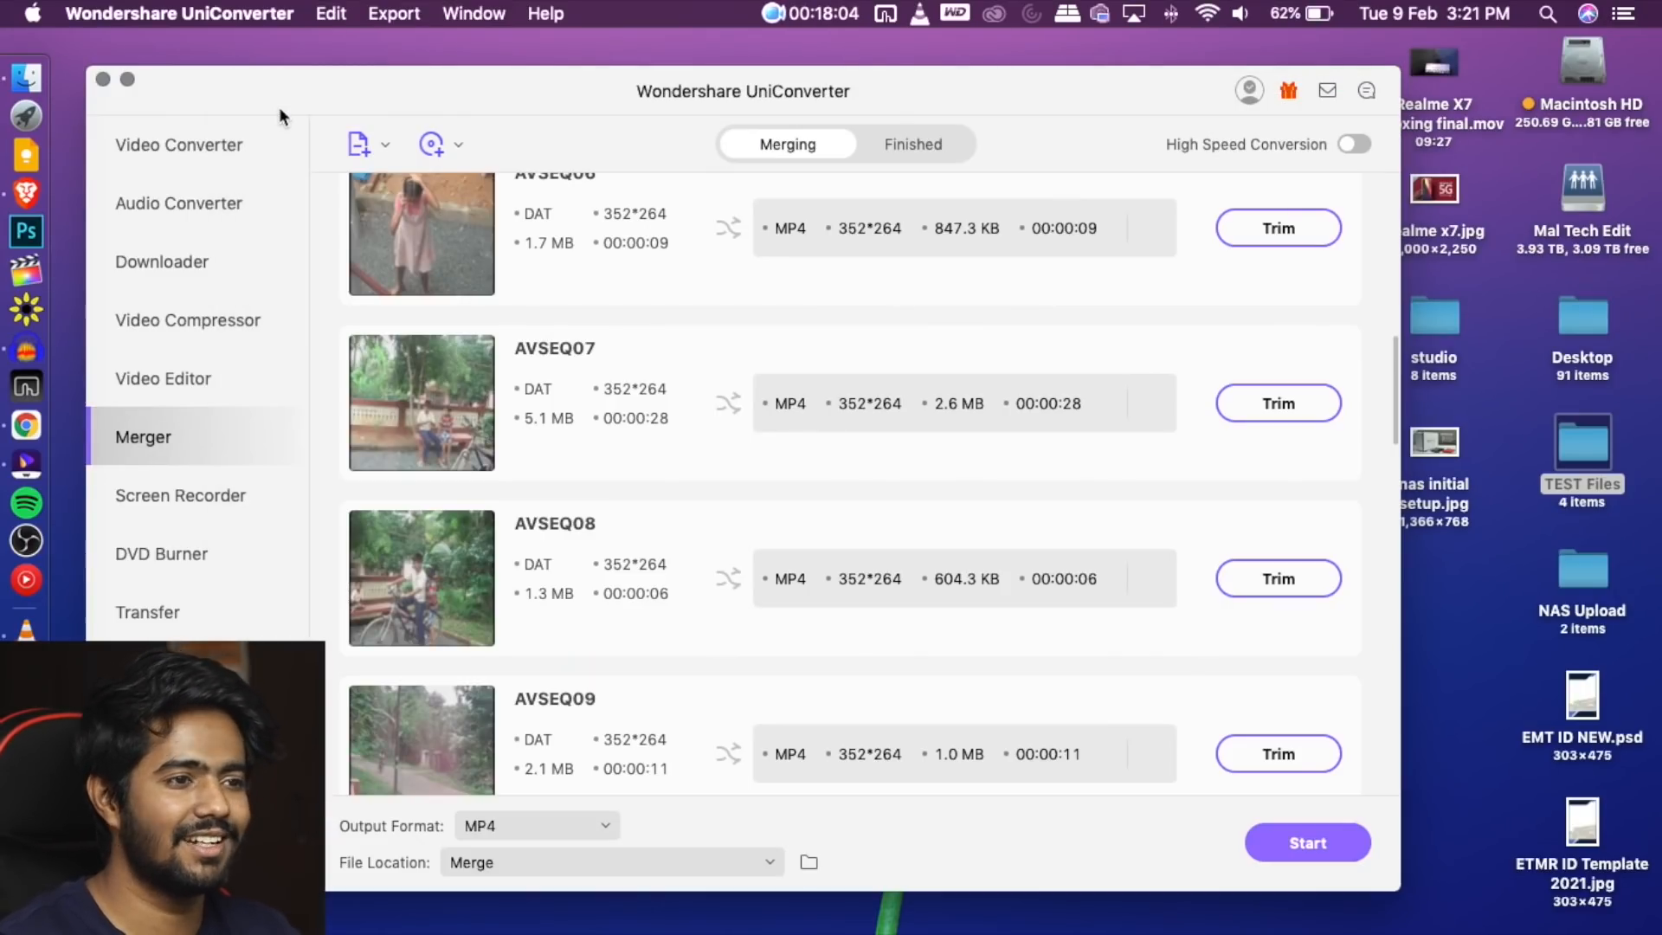
Check the order of the clips in the merge list from AVSEQ01 to AVSEQ20
scroll(763, 361, "up", 10)
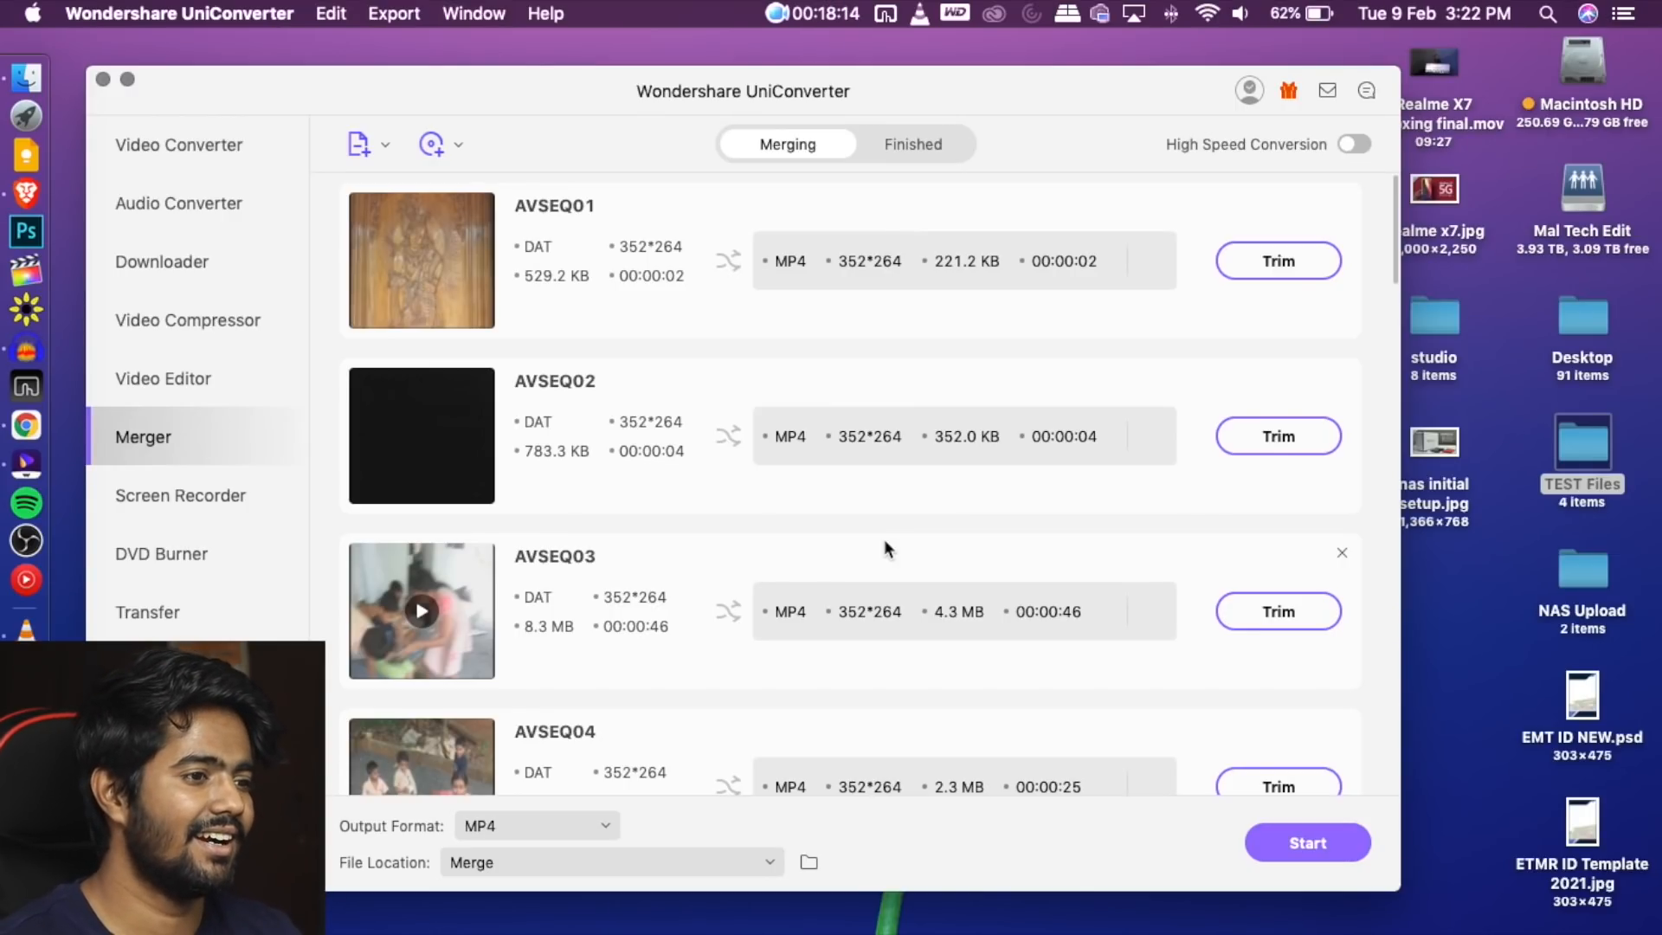
scroll(885, 548, "down", 15)
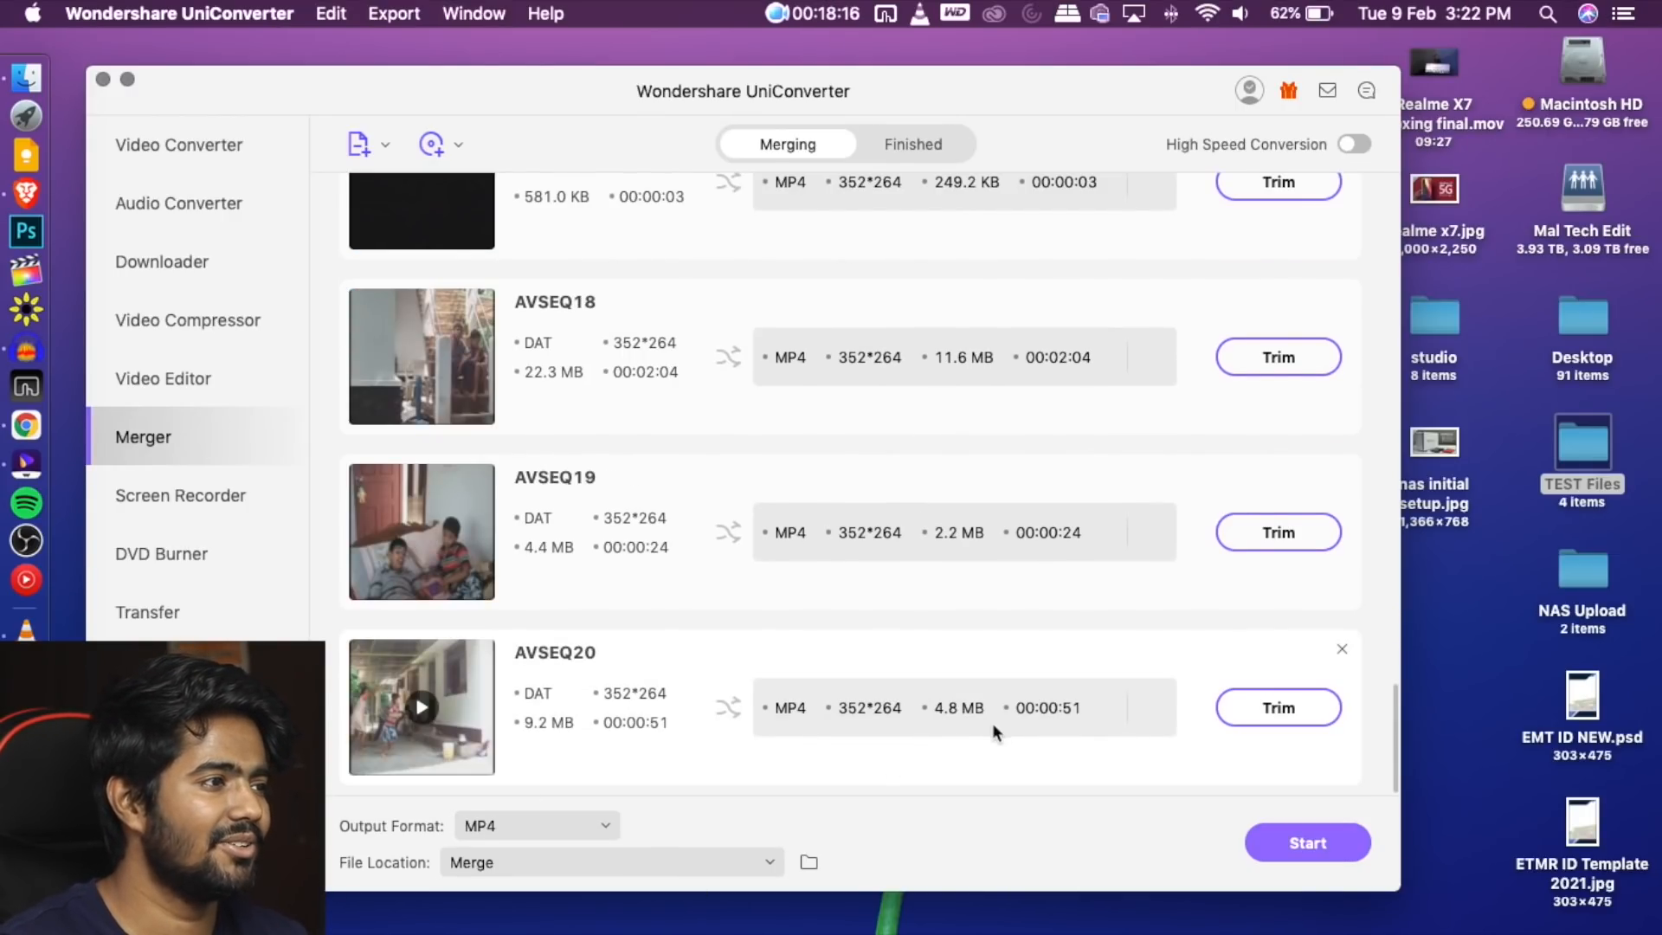
scroll(865, 519, "up", 15)
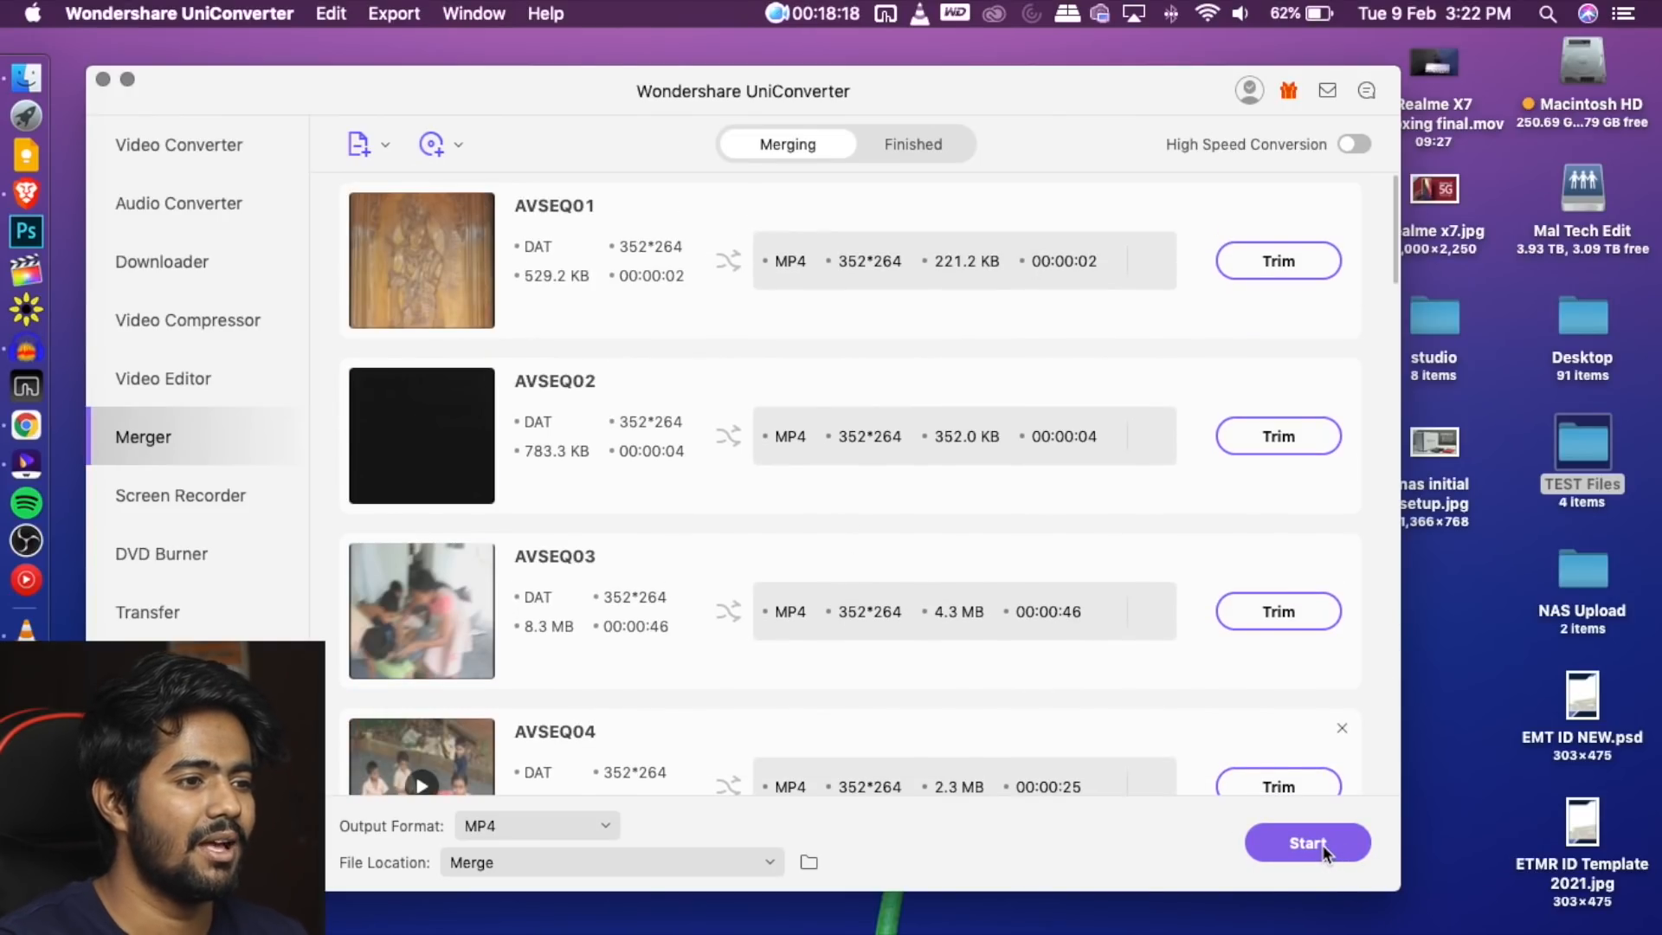
scroll(1187, 480, "down", 15)
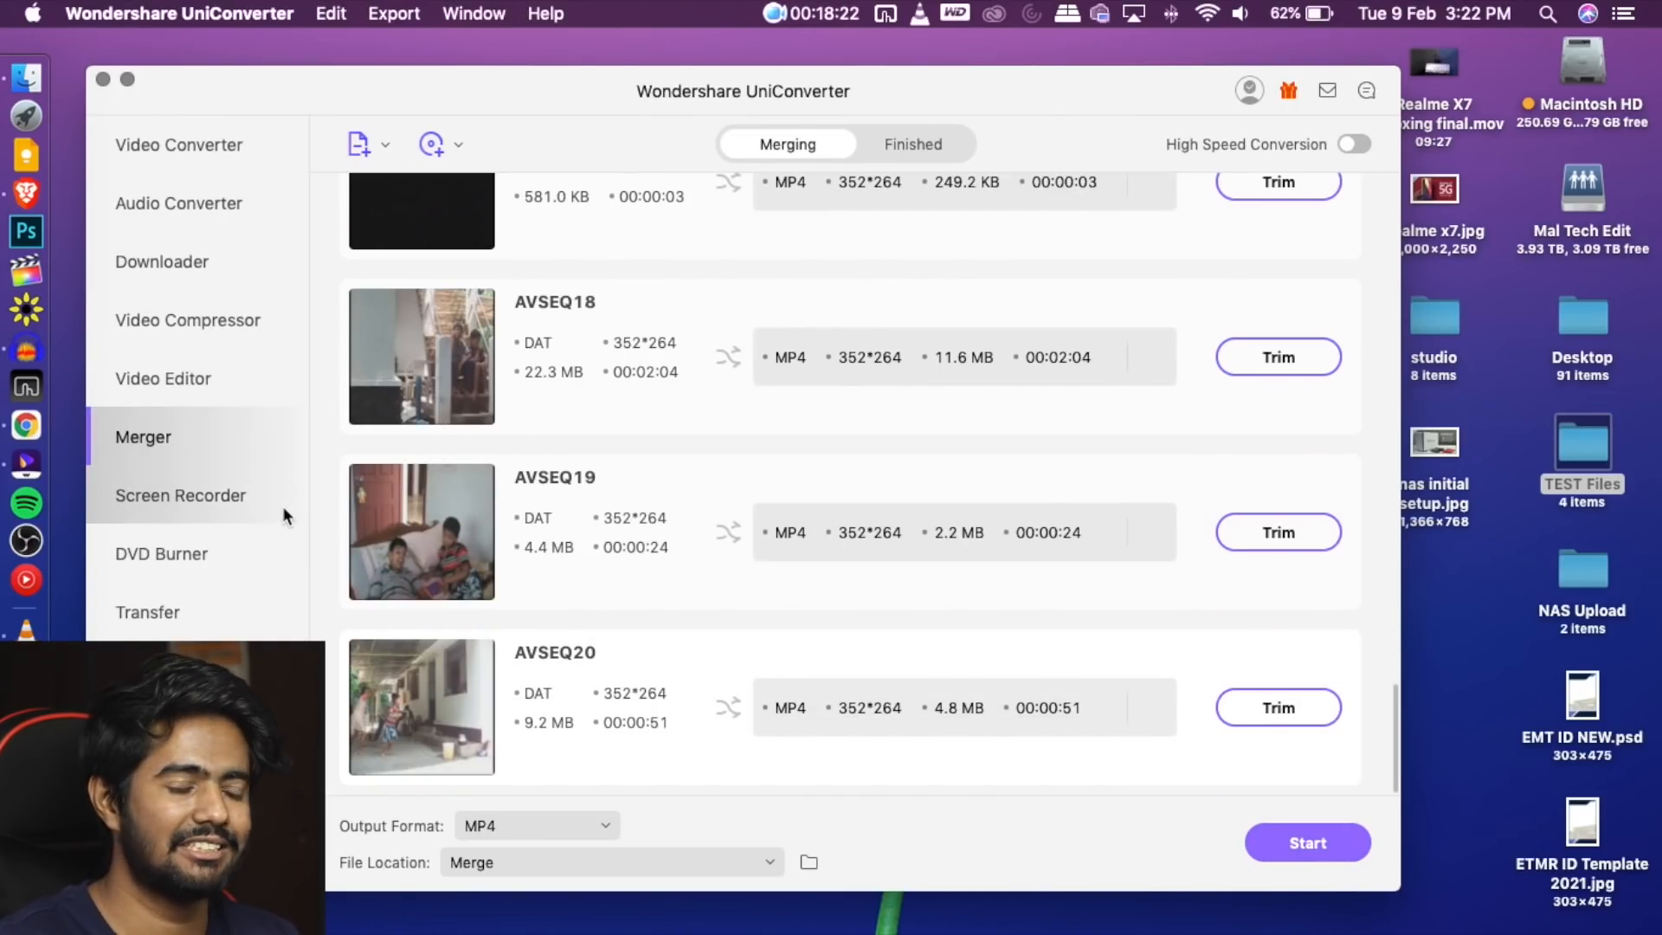
Open the Screen Recorder, examine its capture area choices and advanced recording settings, and close it
left_click(224, 497)
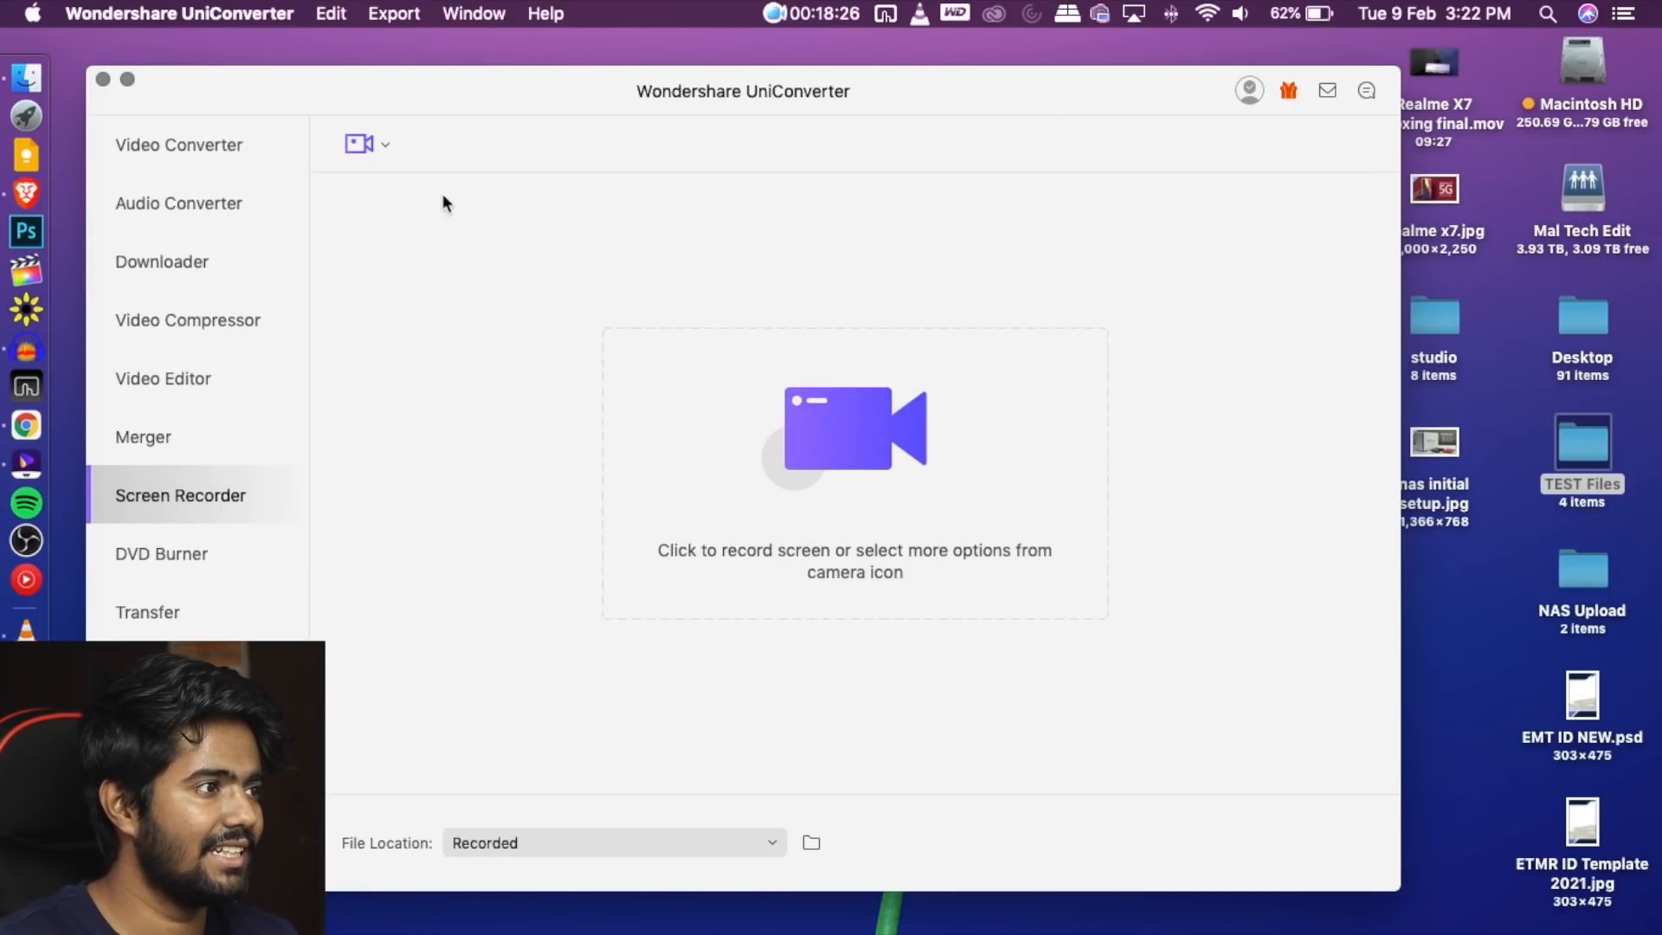
left_click(360, 144)
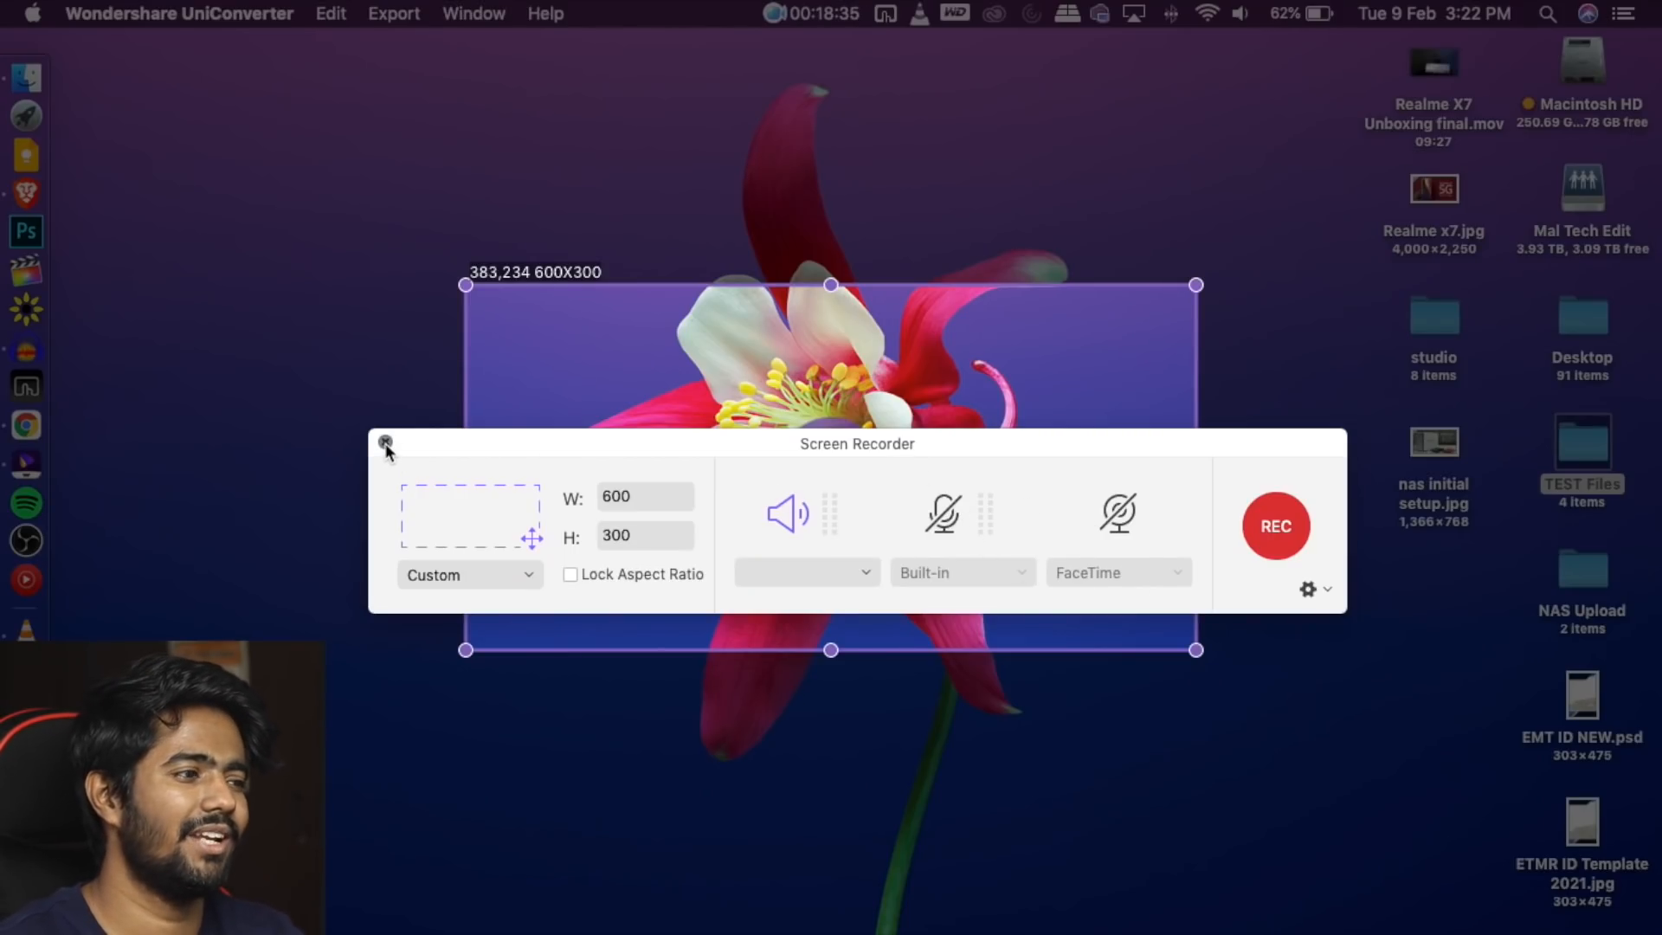
left_click(486, 573)
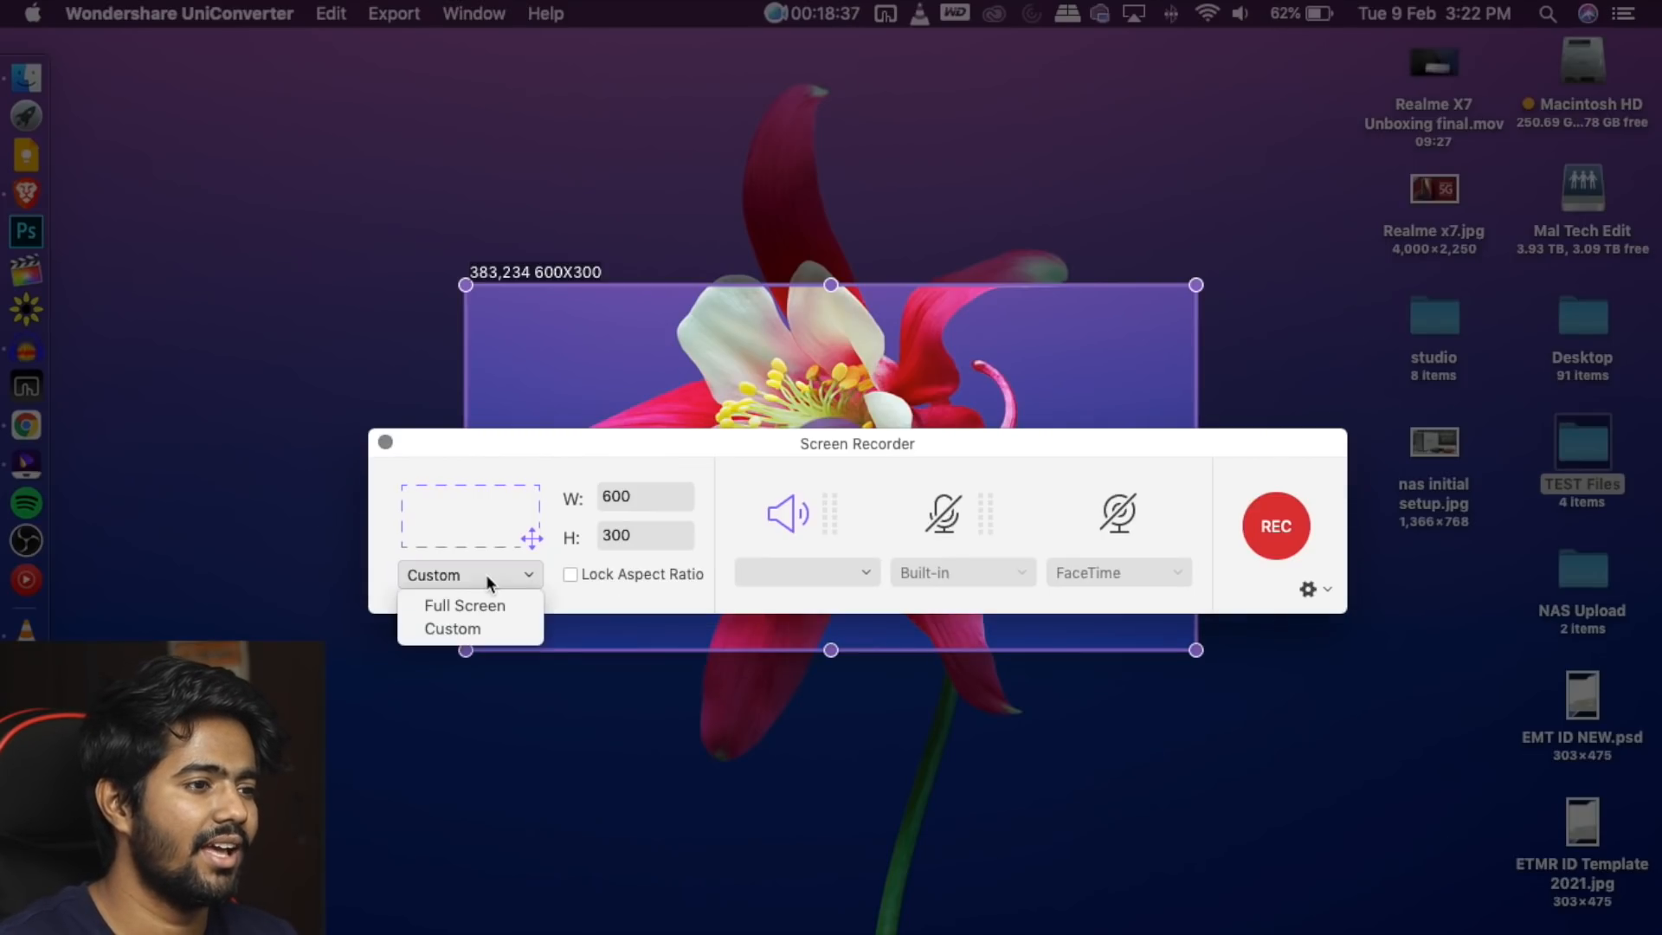
left_click(611, 483)
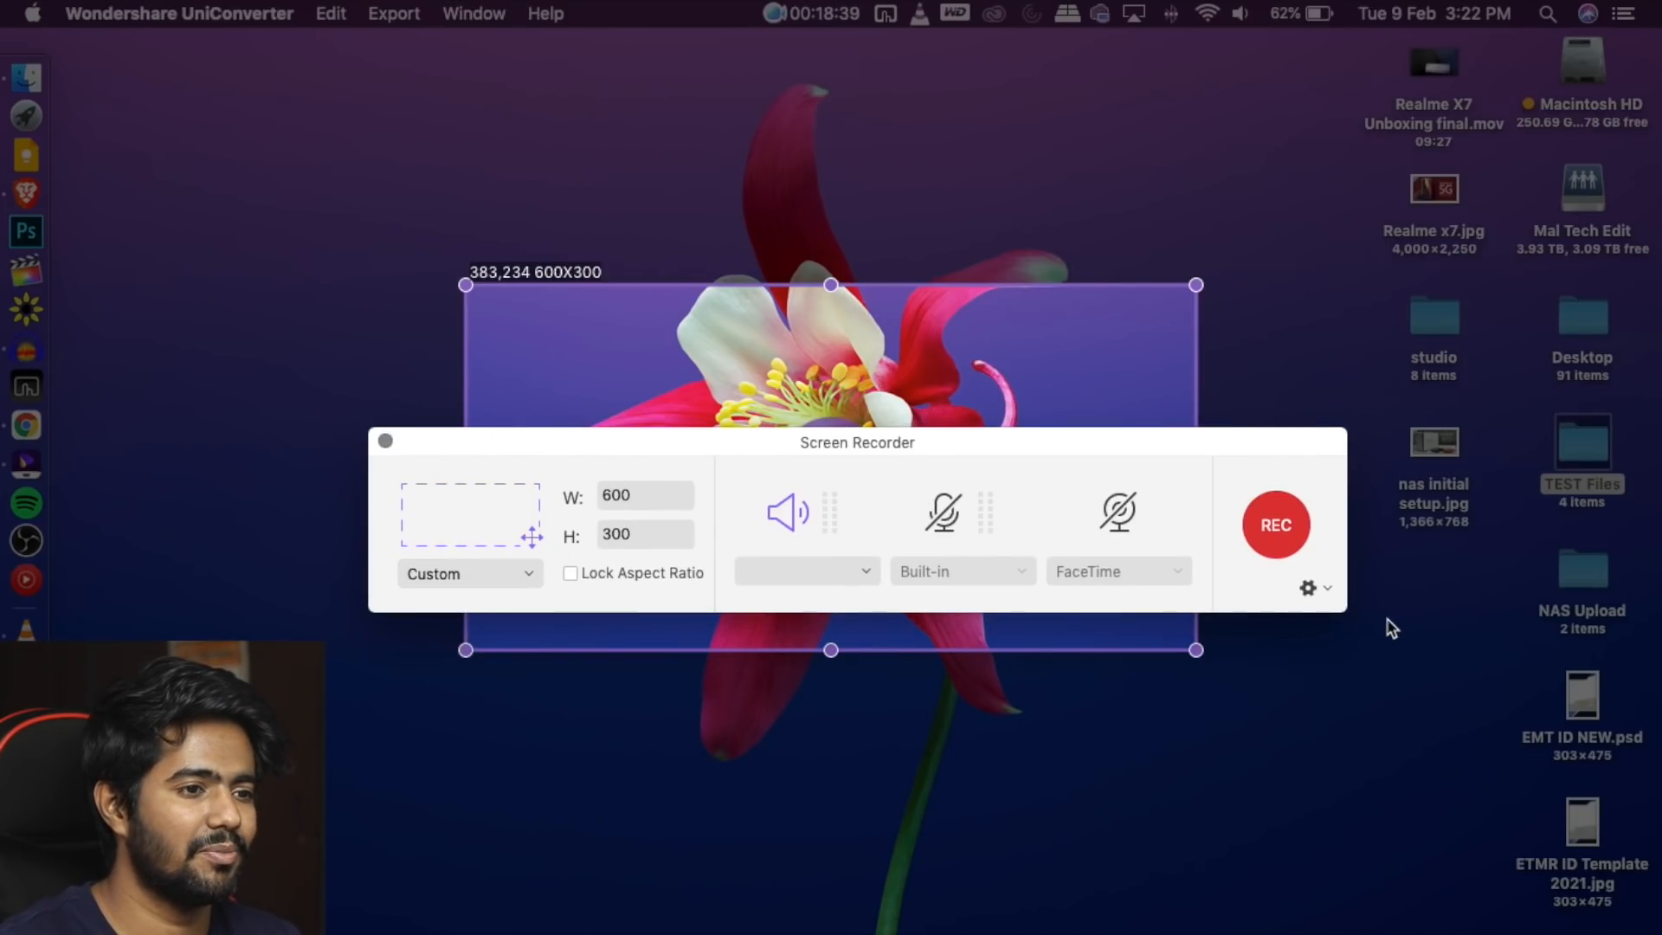
left_click(1308, 588)
left_click_drag(940, 444, 963, 113)
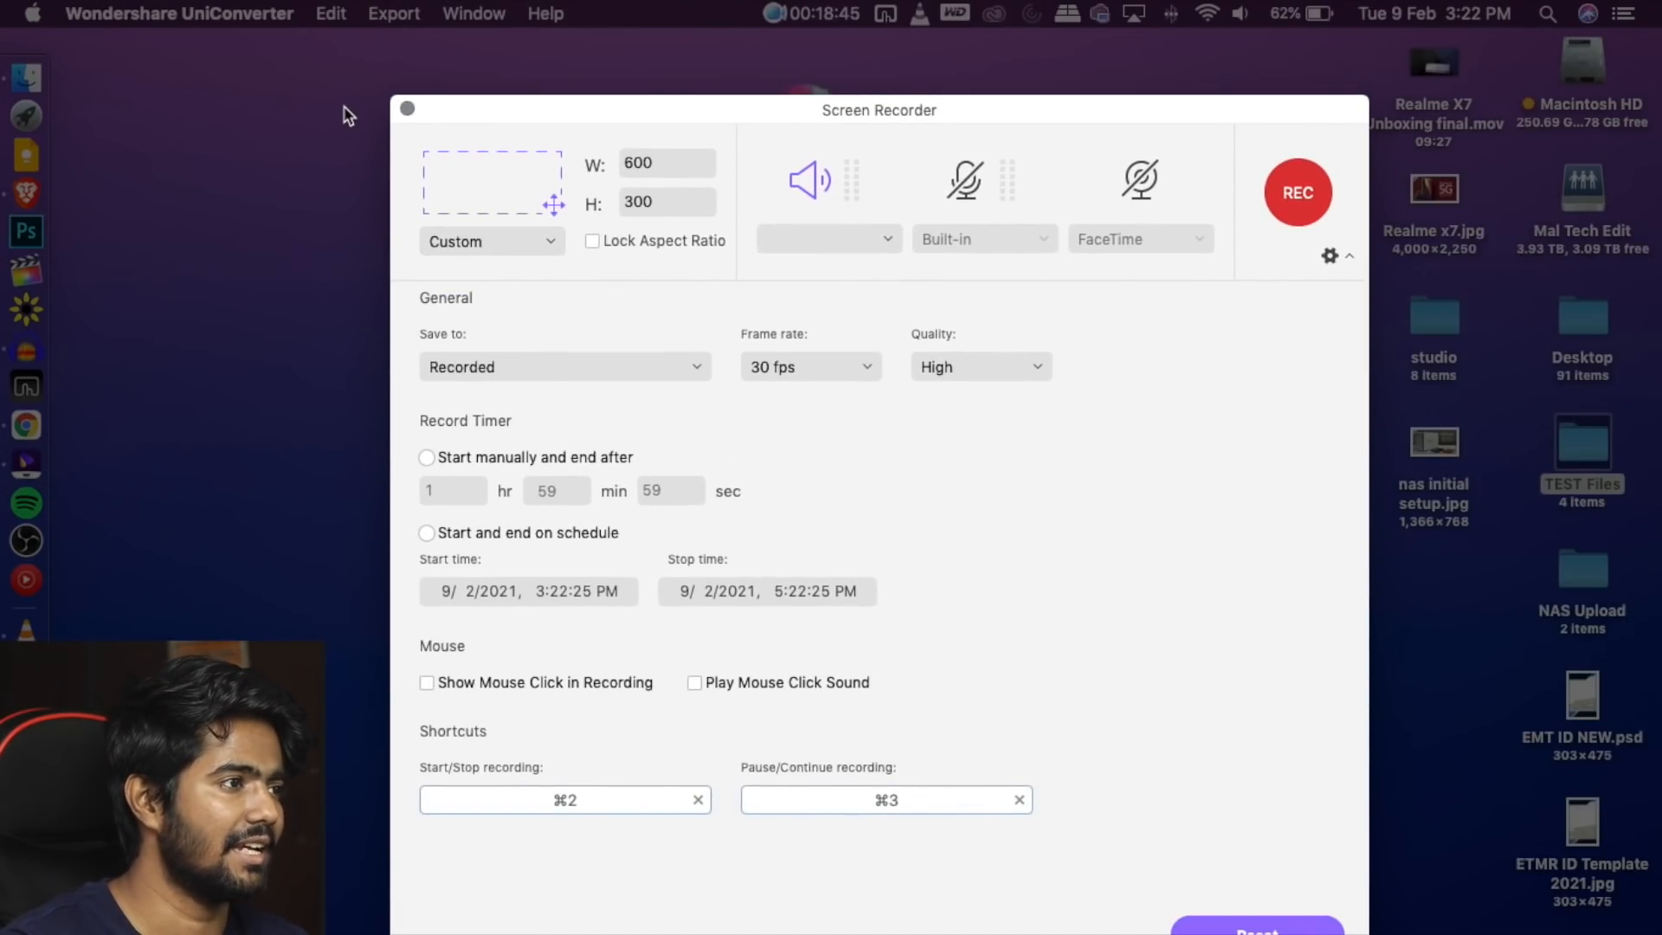
left_click(406, 109)
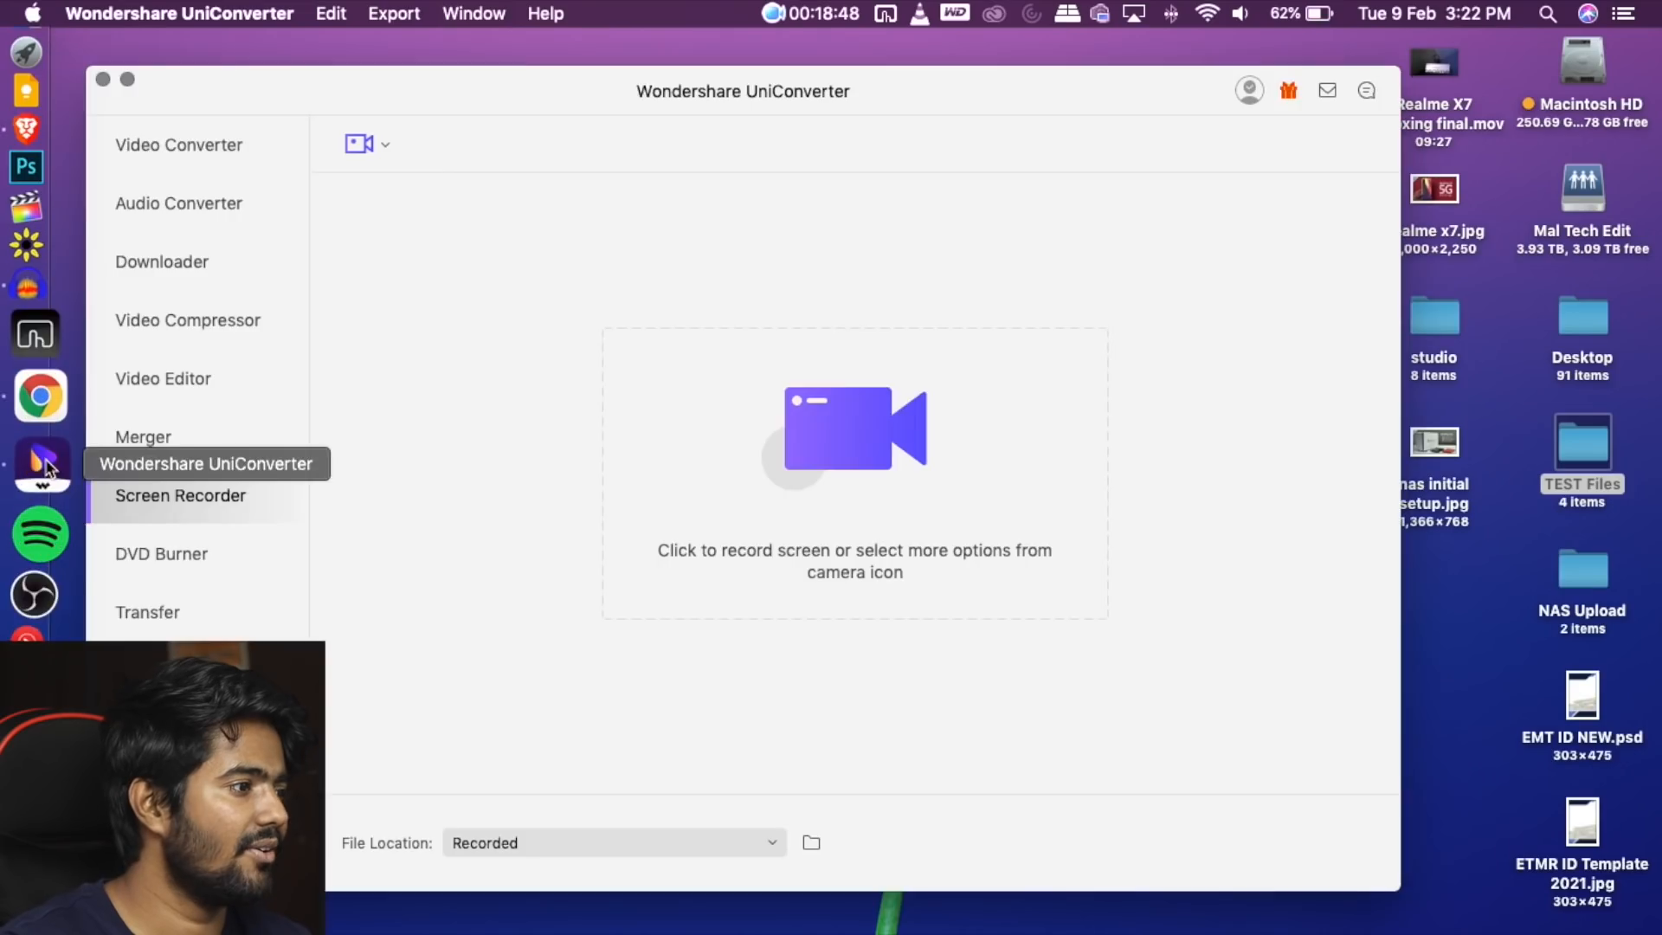
View the DVD Burner and the device Transfer sections
left_click(205, 558)
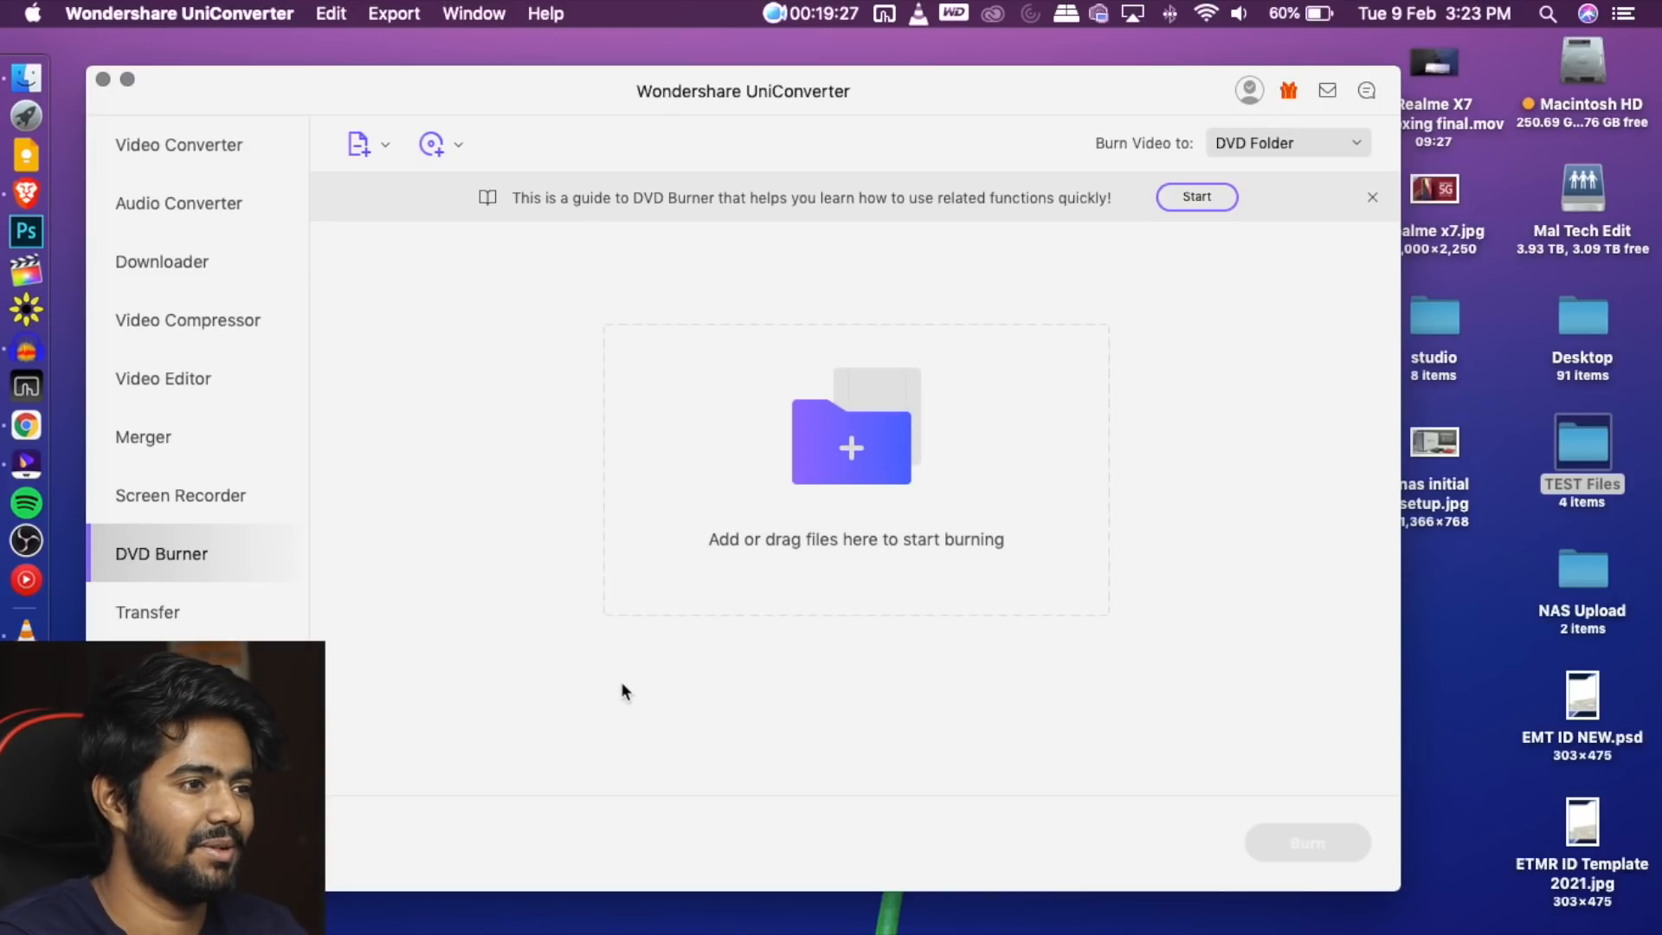
left_click(189, 615)
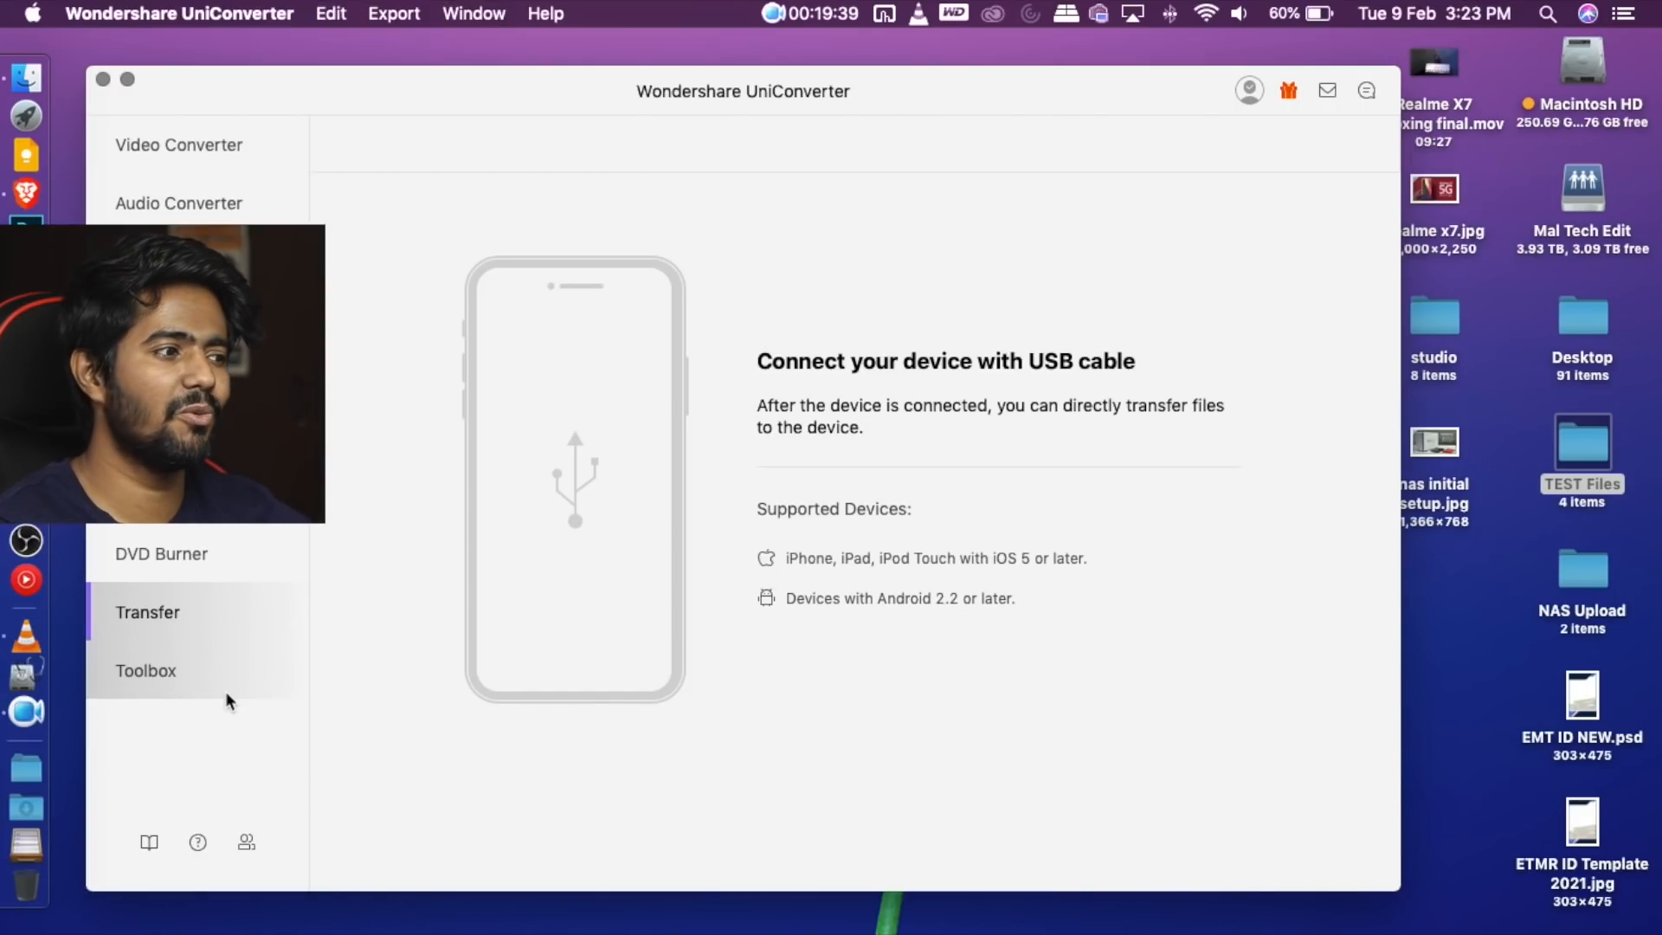
Open the Image Converter from the Toolbox and examine the available image output formats
left_click(225, 691)
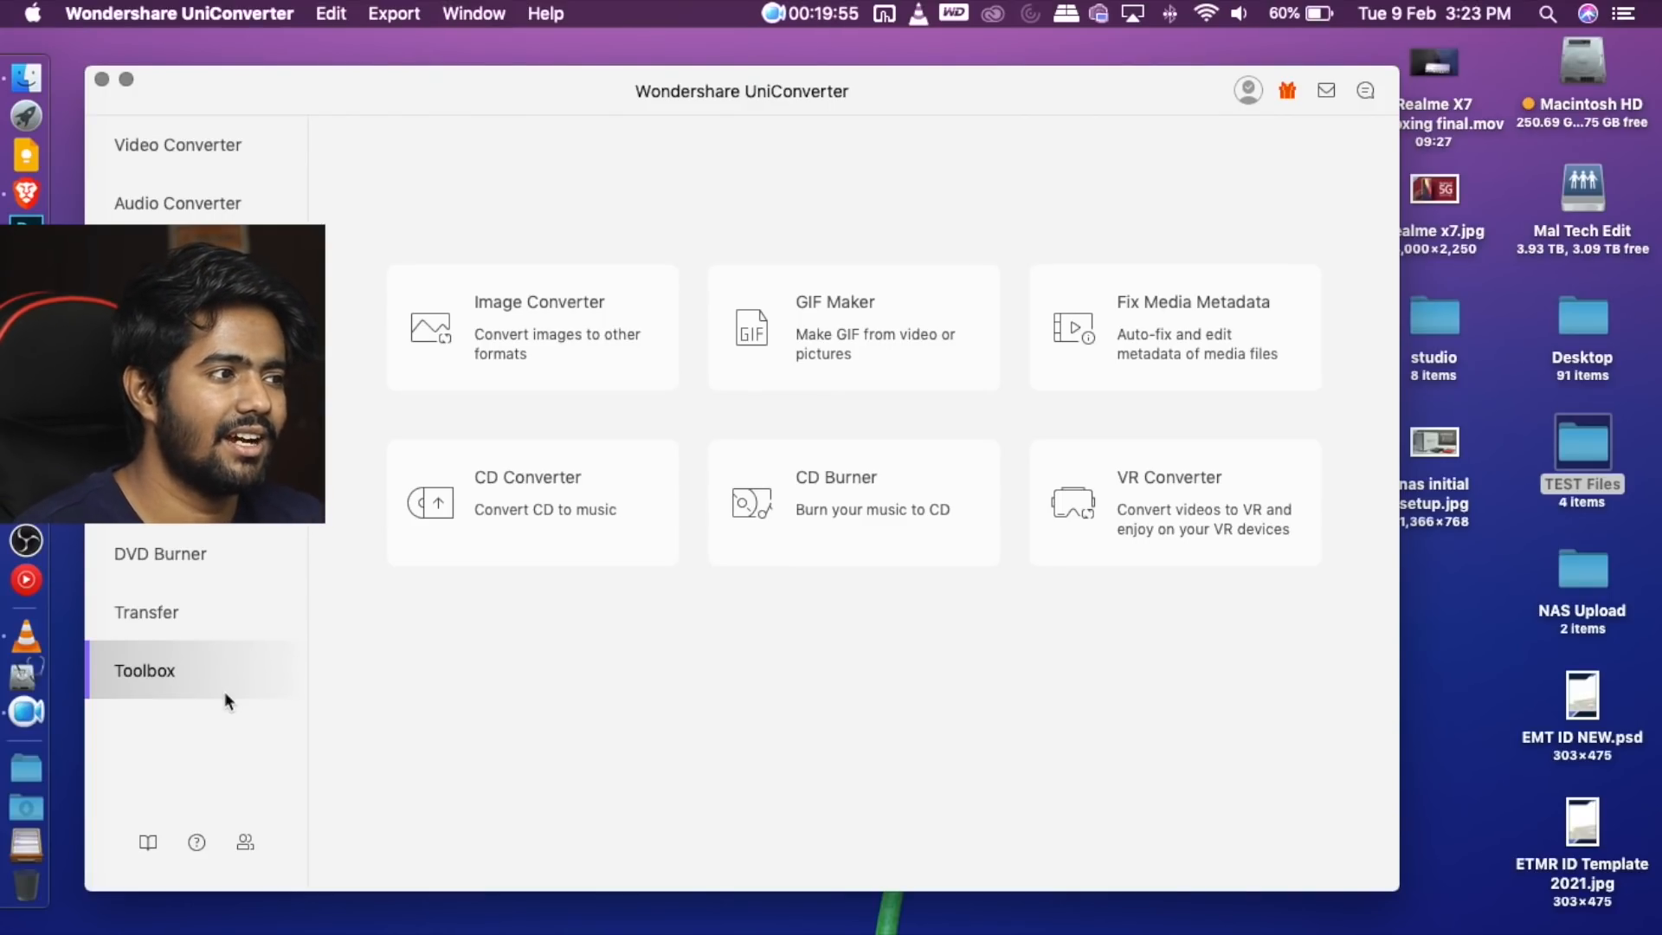
left_click(500, 278)
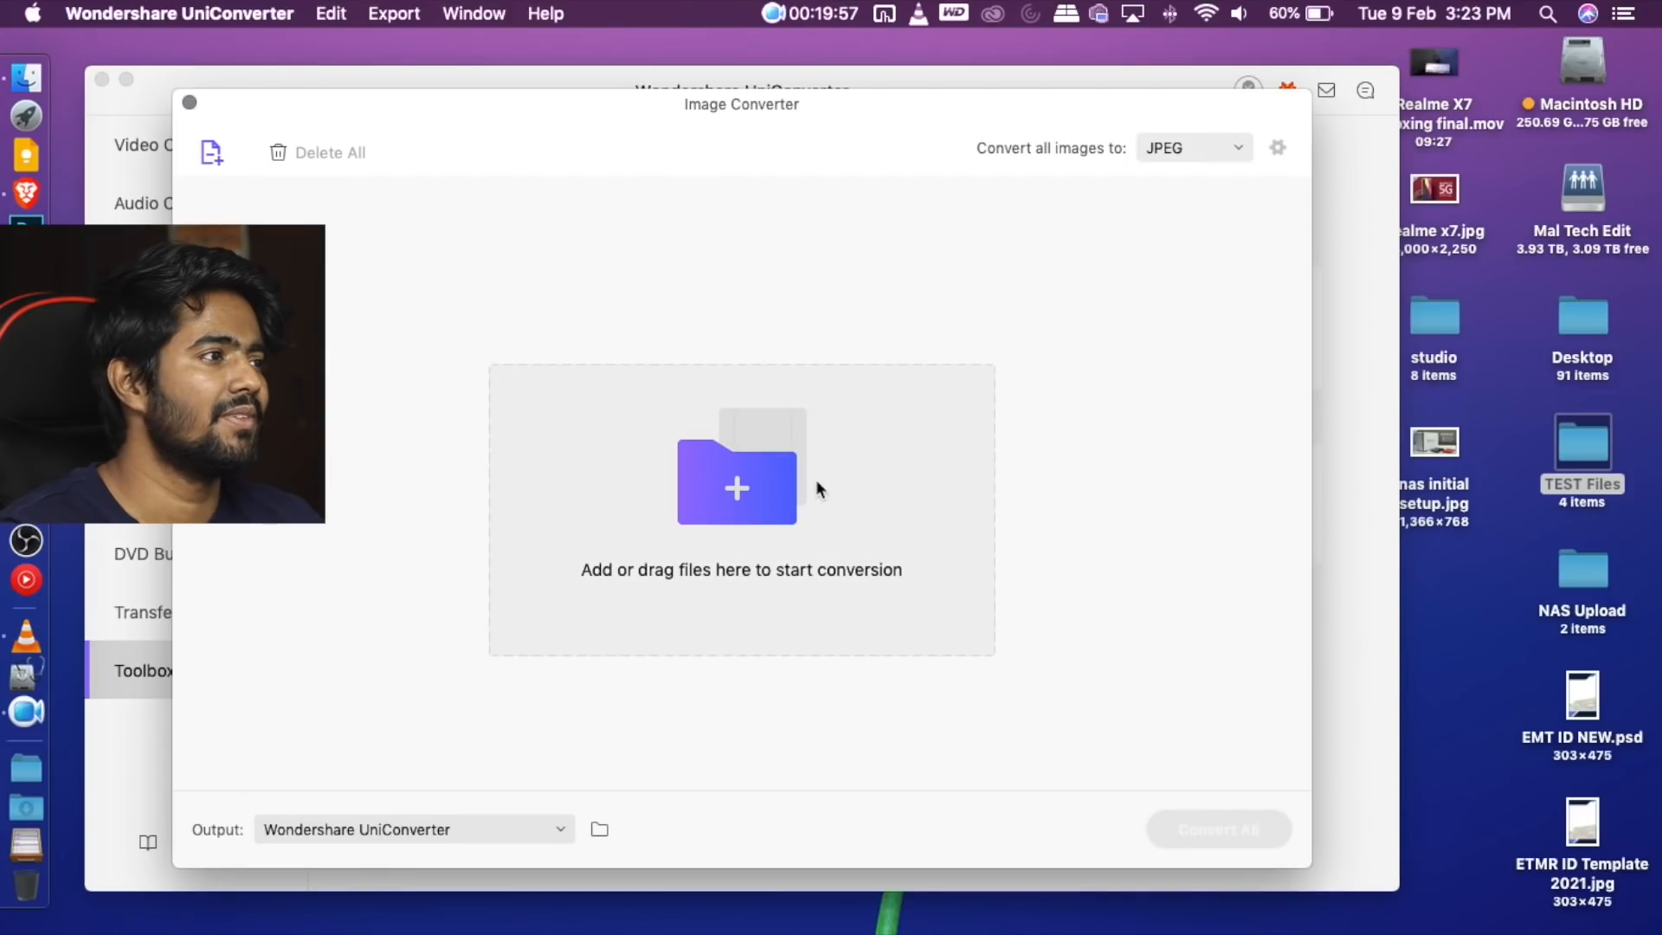
left_click(1229, 153)
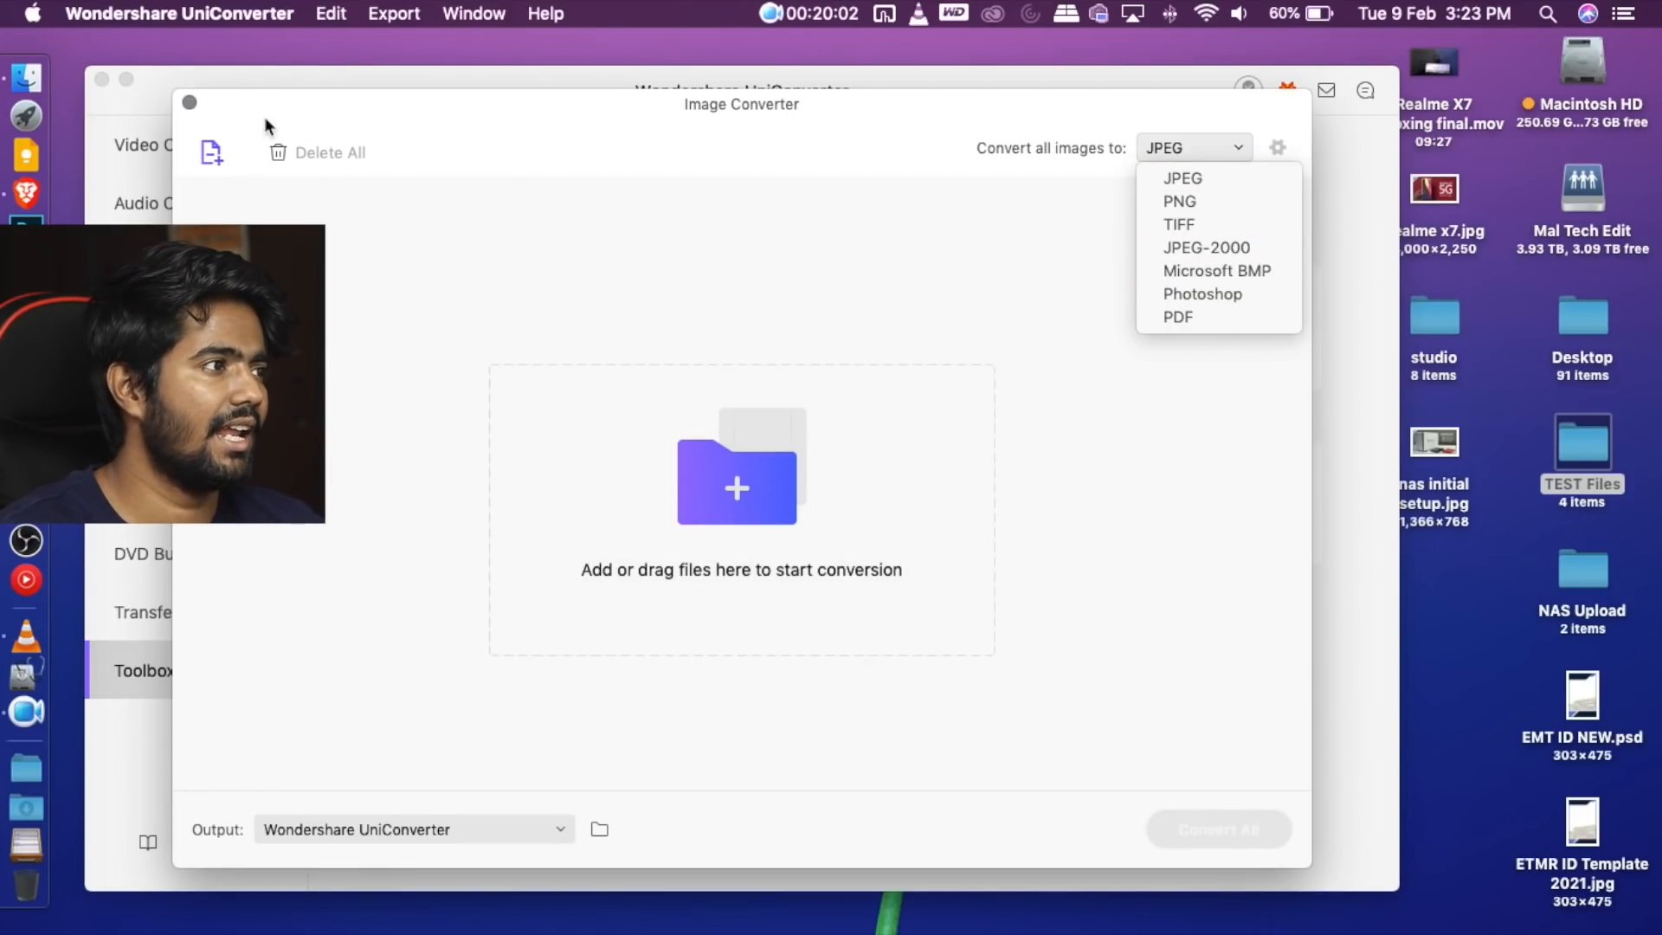
Examine the GIF Maker's Video to GIF and Photos to GIF modes and open the Fix Media Metadata tool in the Toolbox
left_click(190, 102)
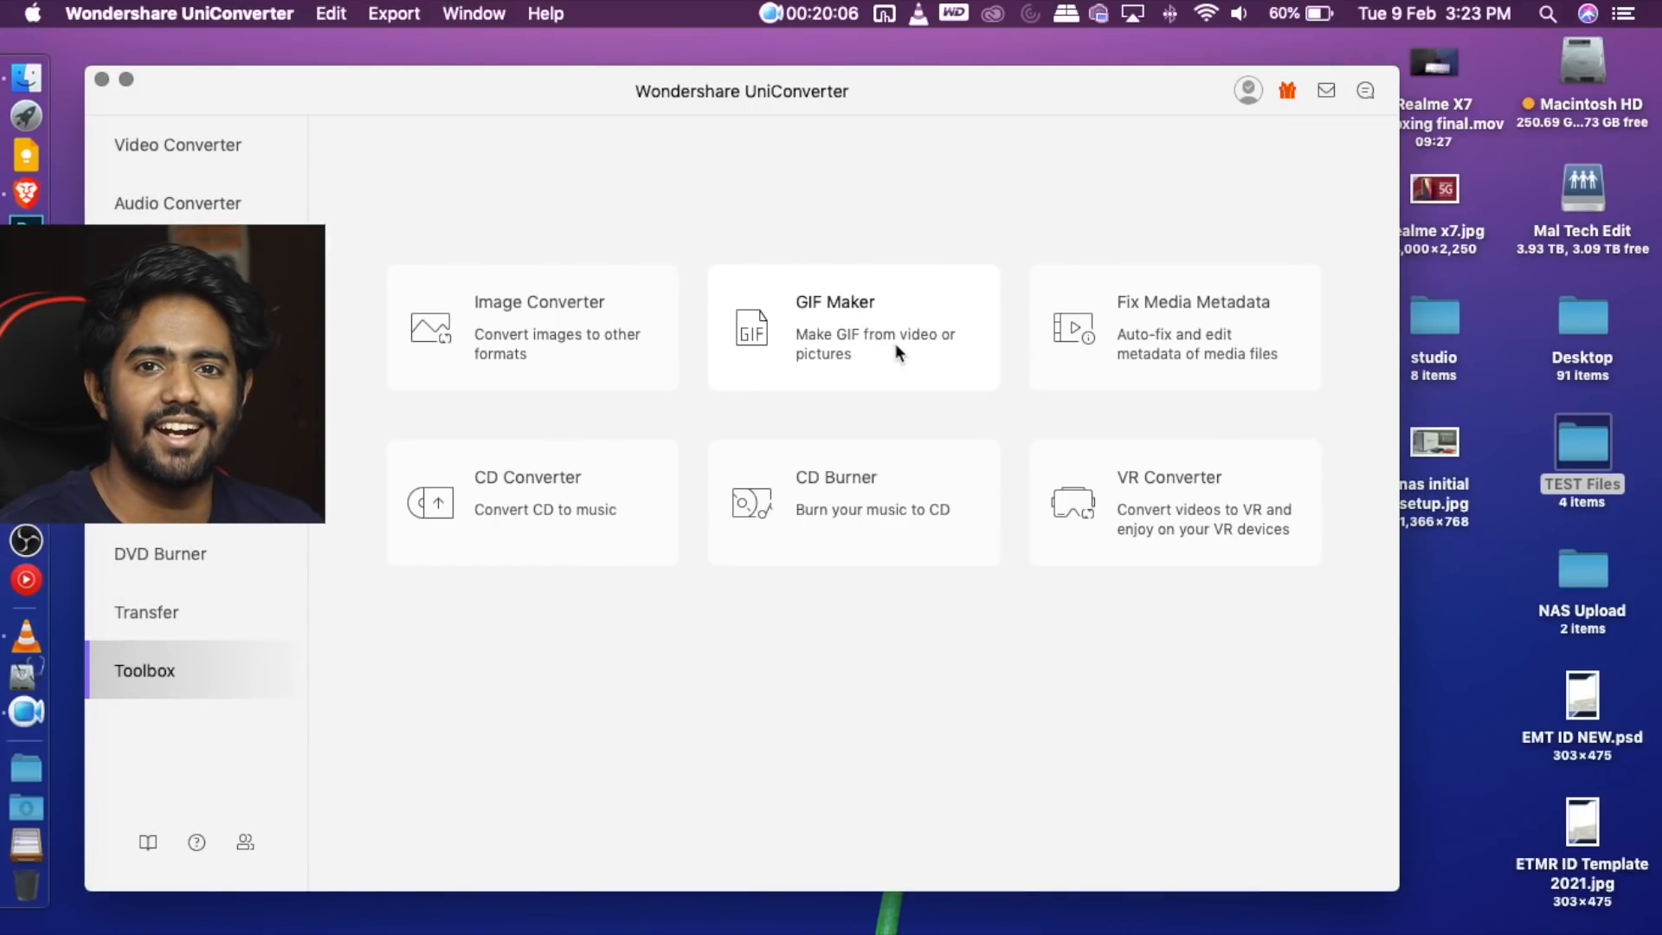
left_click(894, 351)
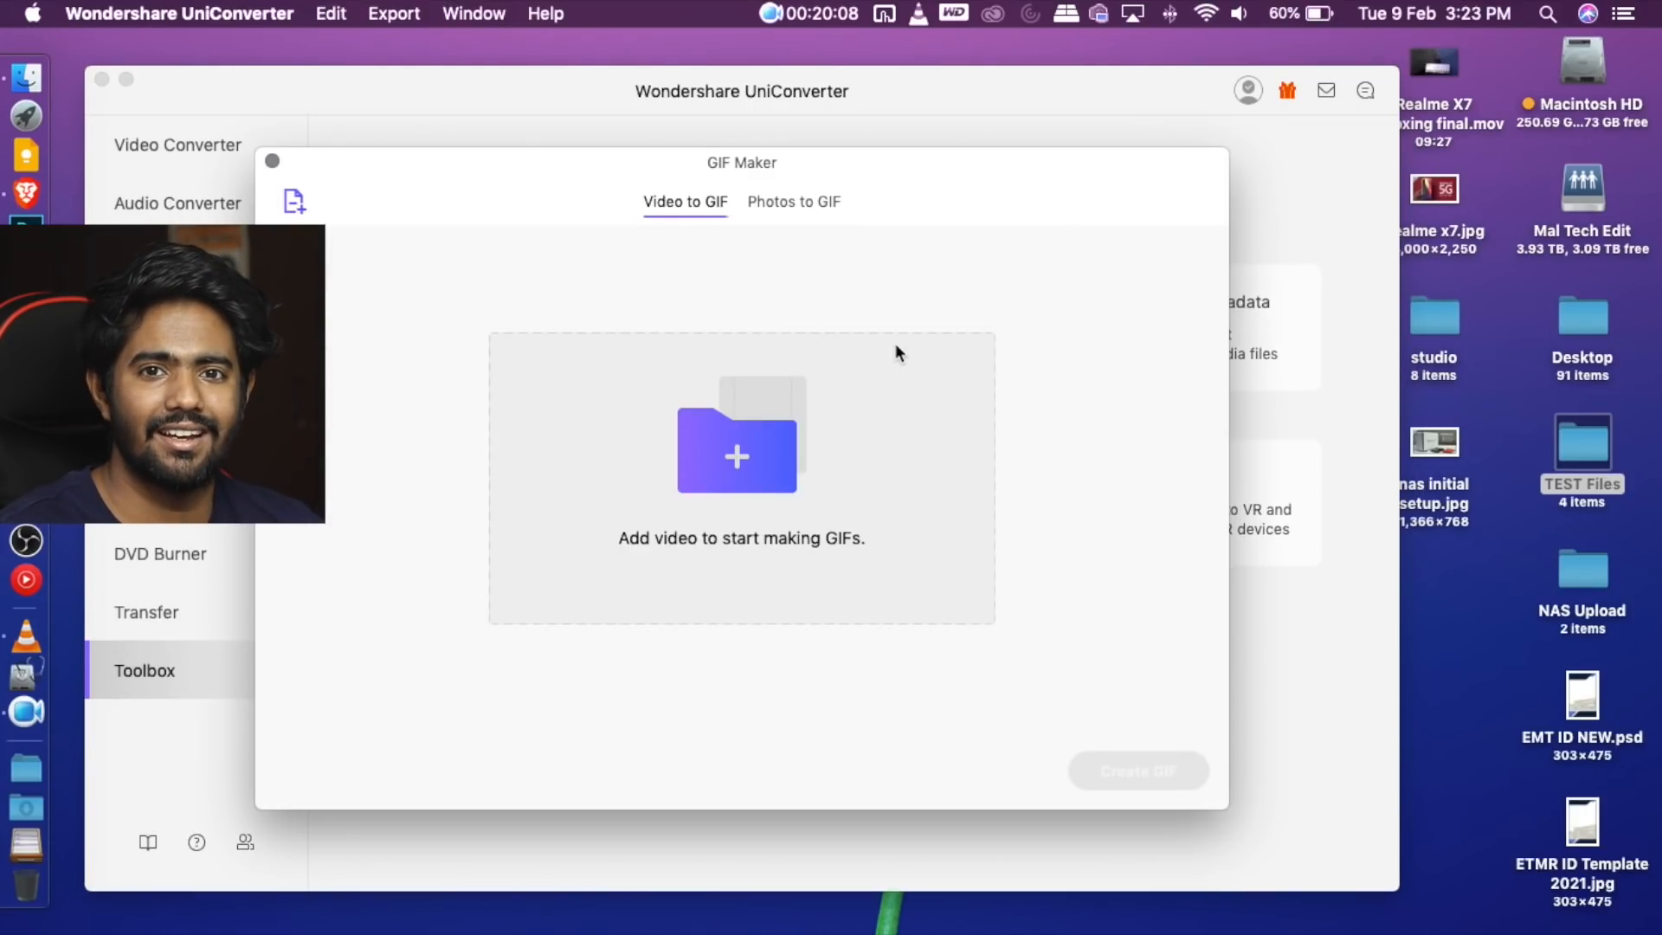
left_click(801, 192)
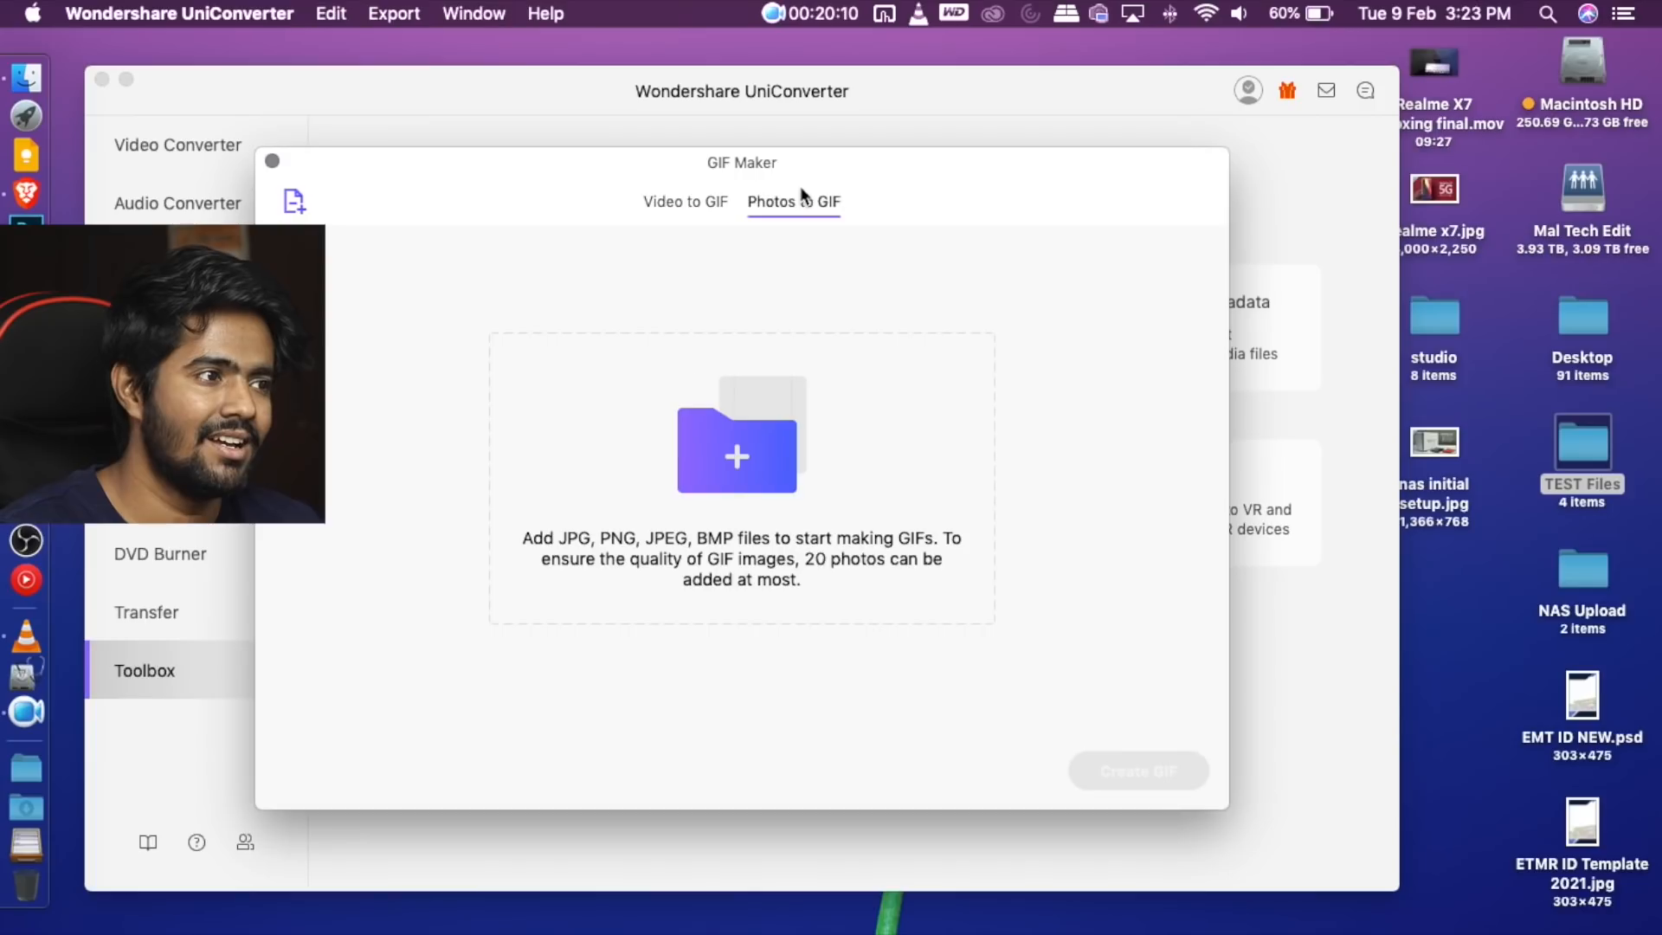
left_click(700, 206)
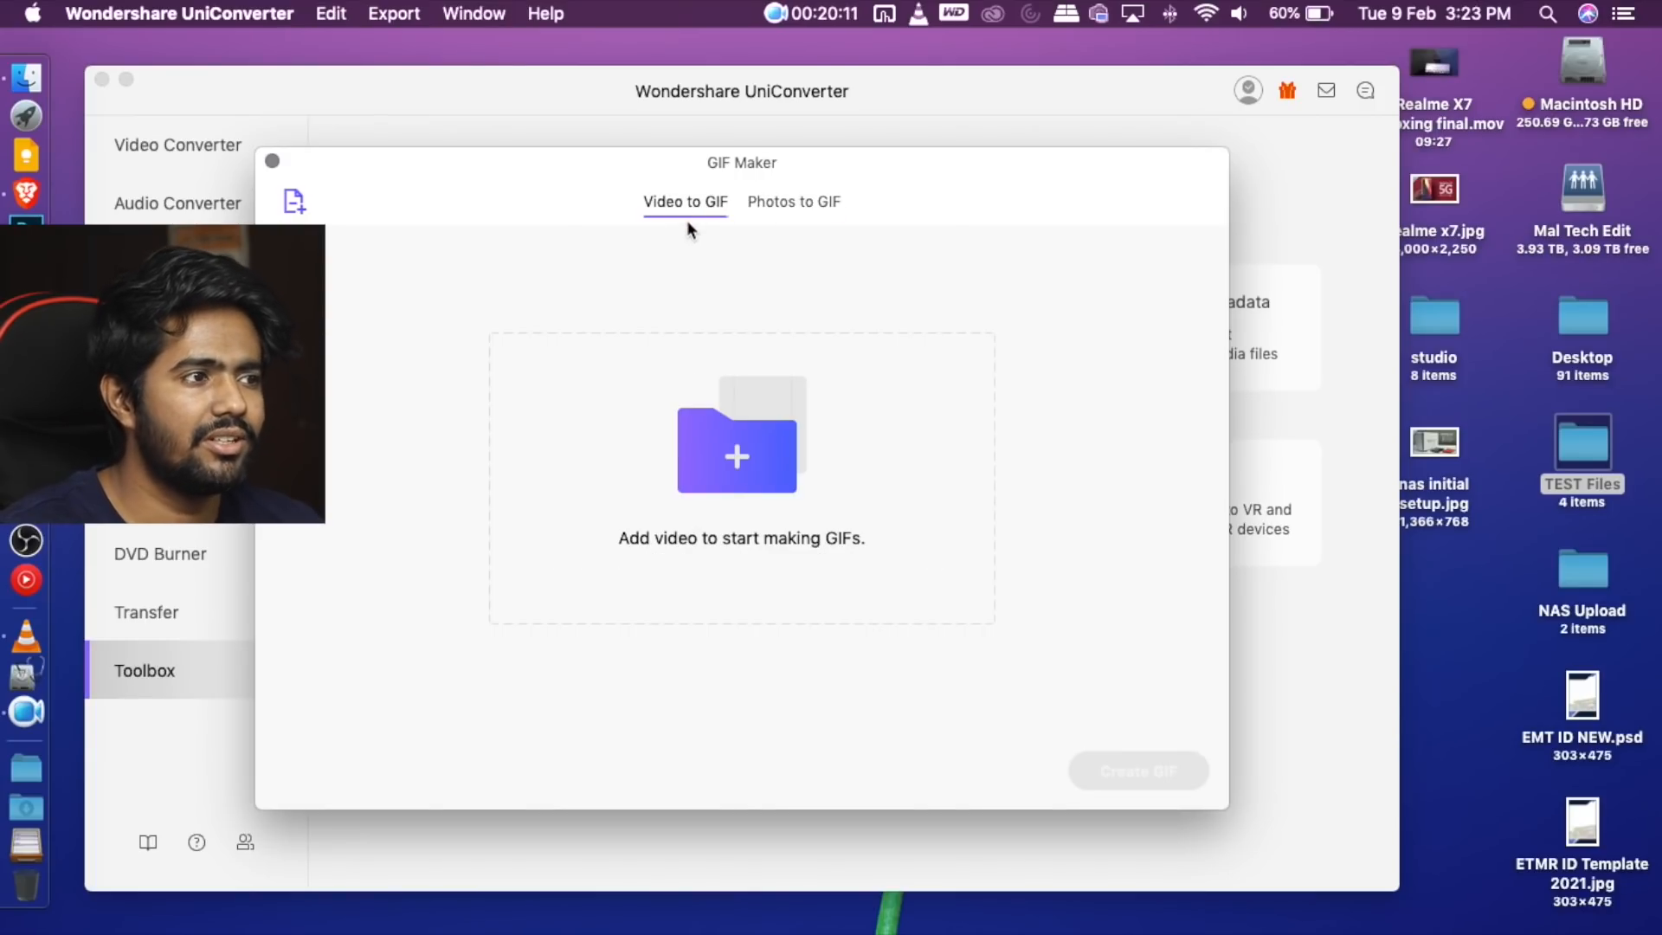
left_click(822, 205)
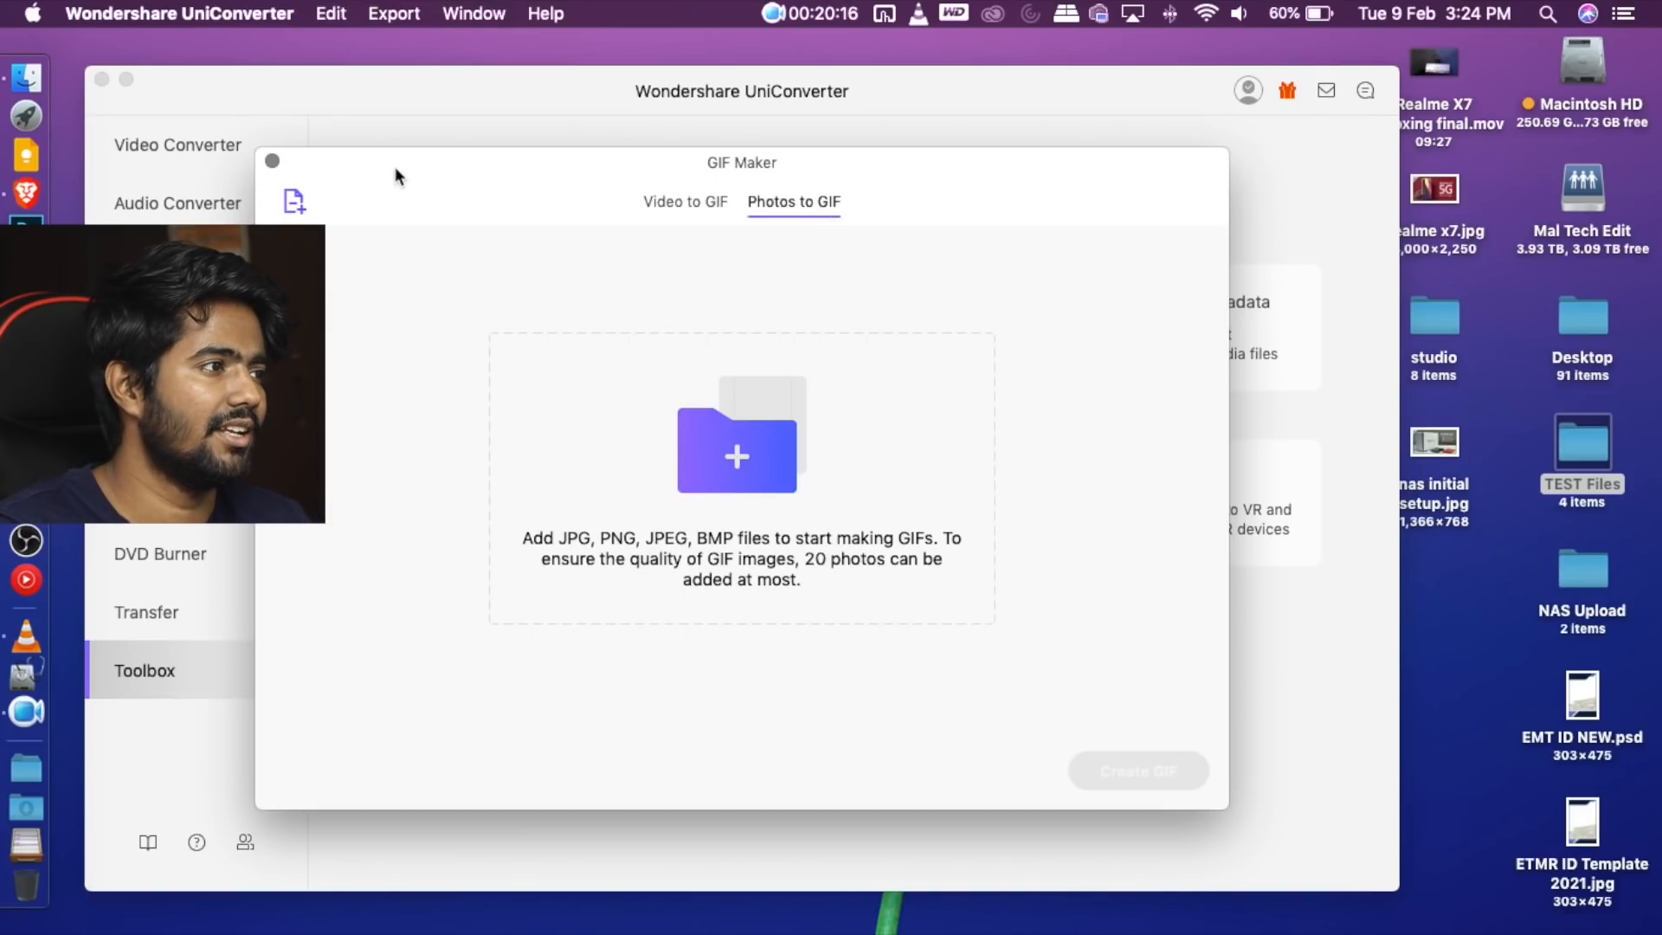
left_click(272, 161)
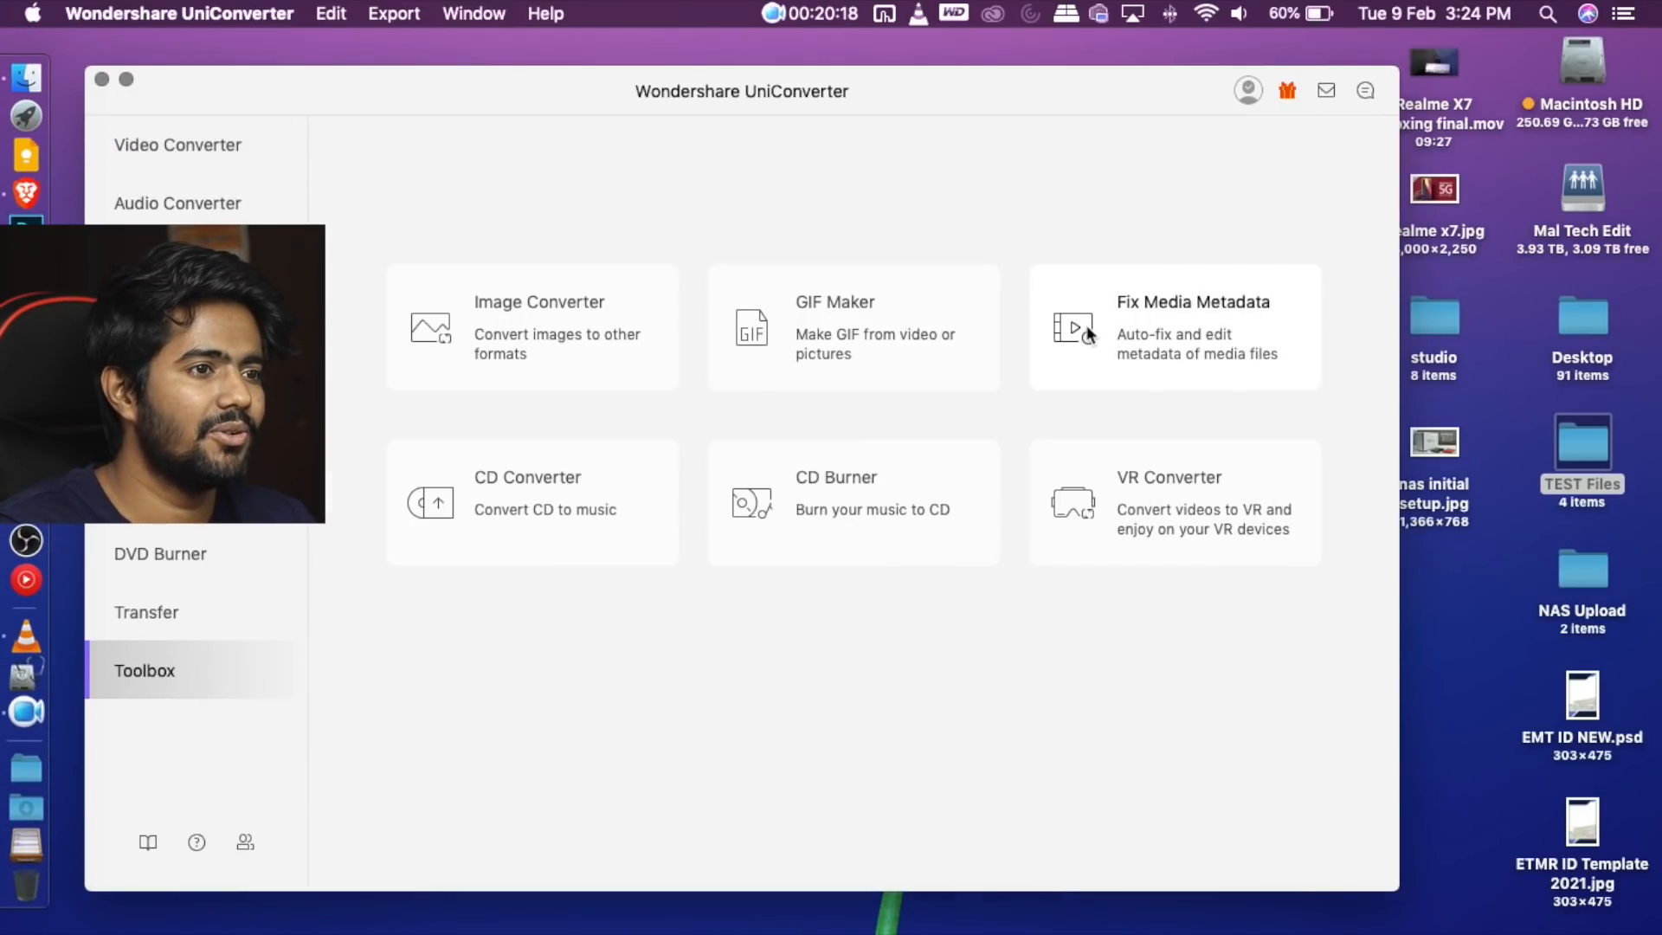
left_click(1232, 329)
left_click(1089, 830)
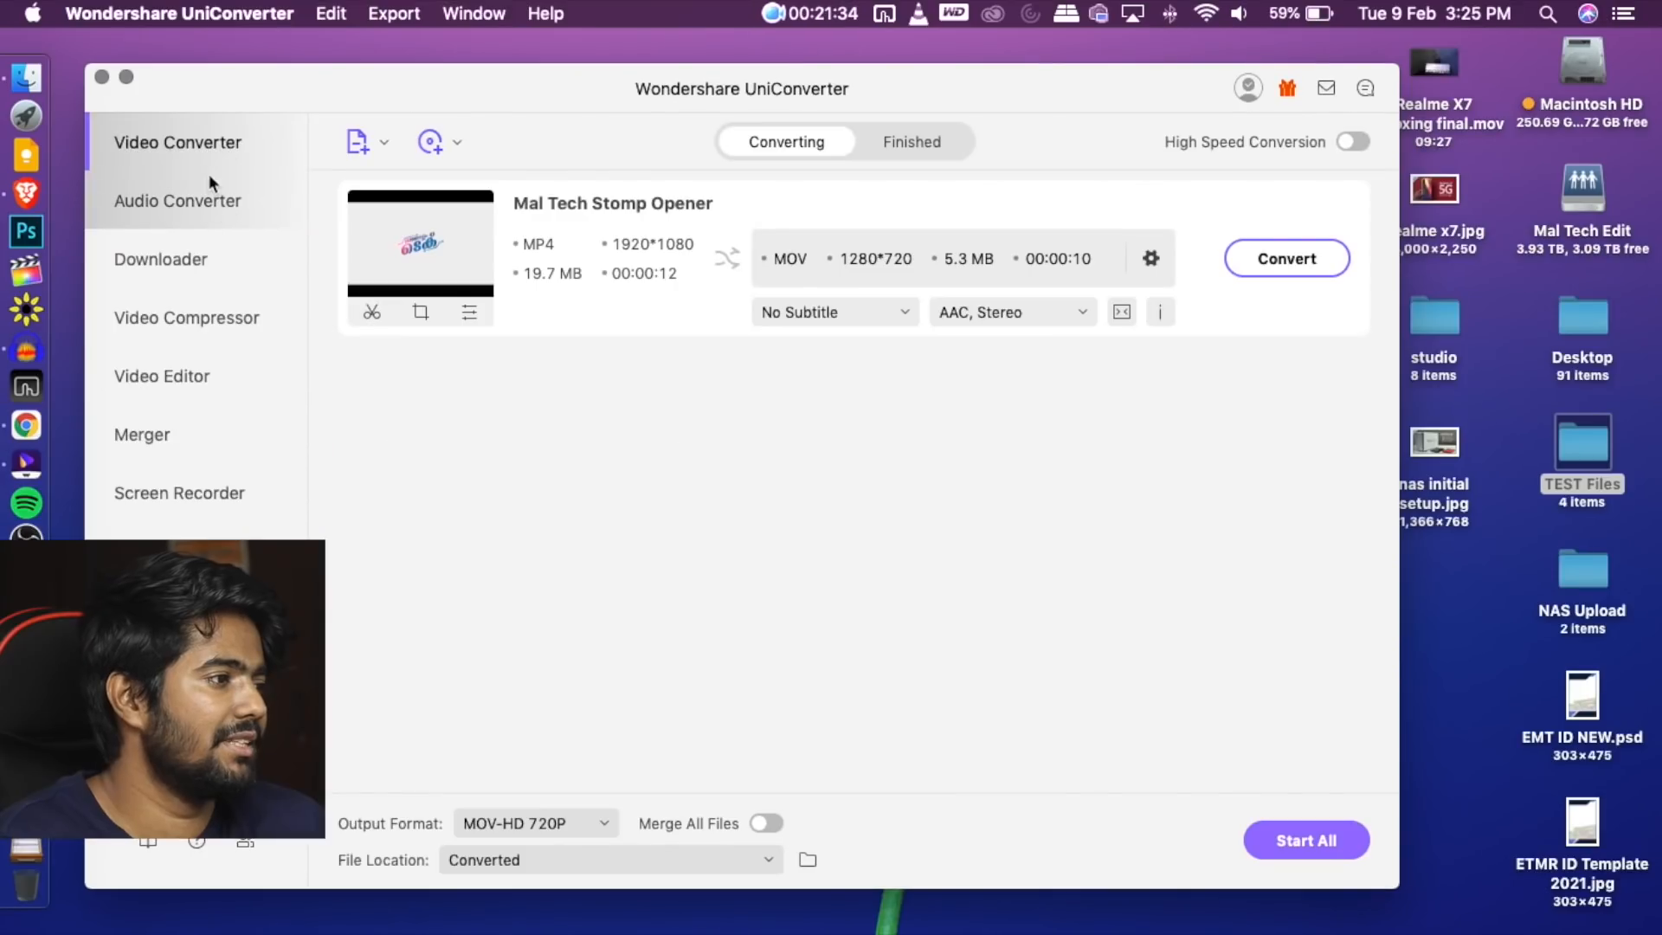
Merge the loaded AVSEQ clips into one MP4 file in the Merger and follow the progress through the clip list
left_click(188, 446)
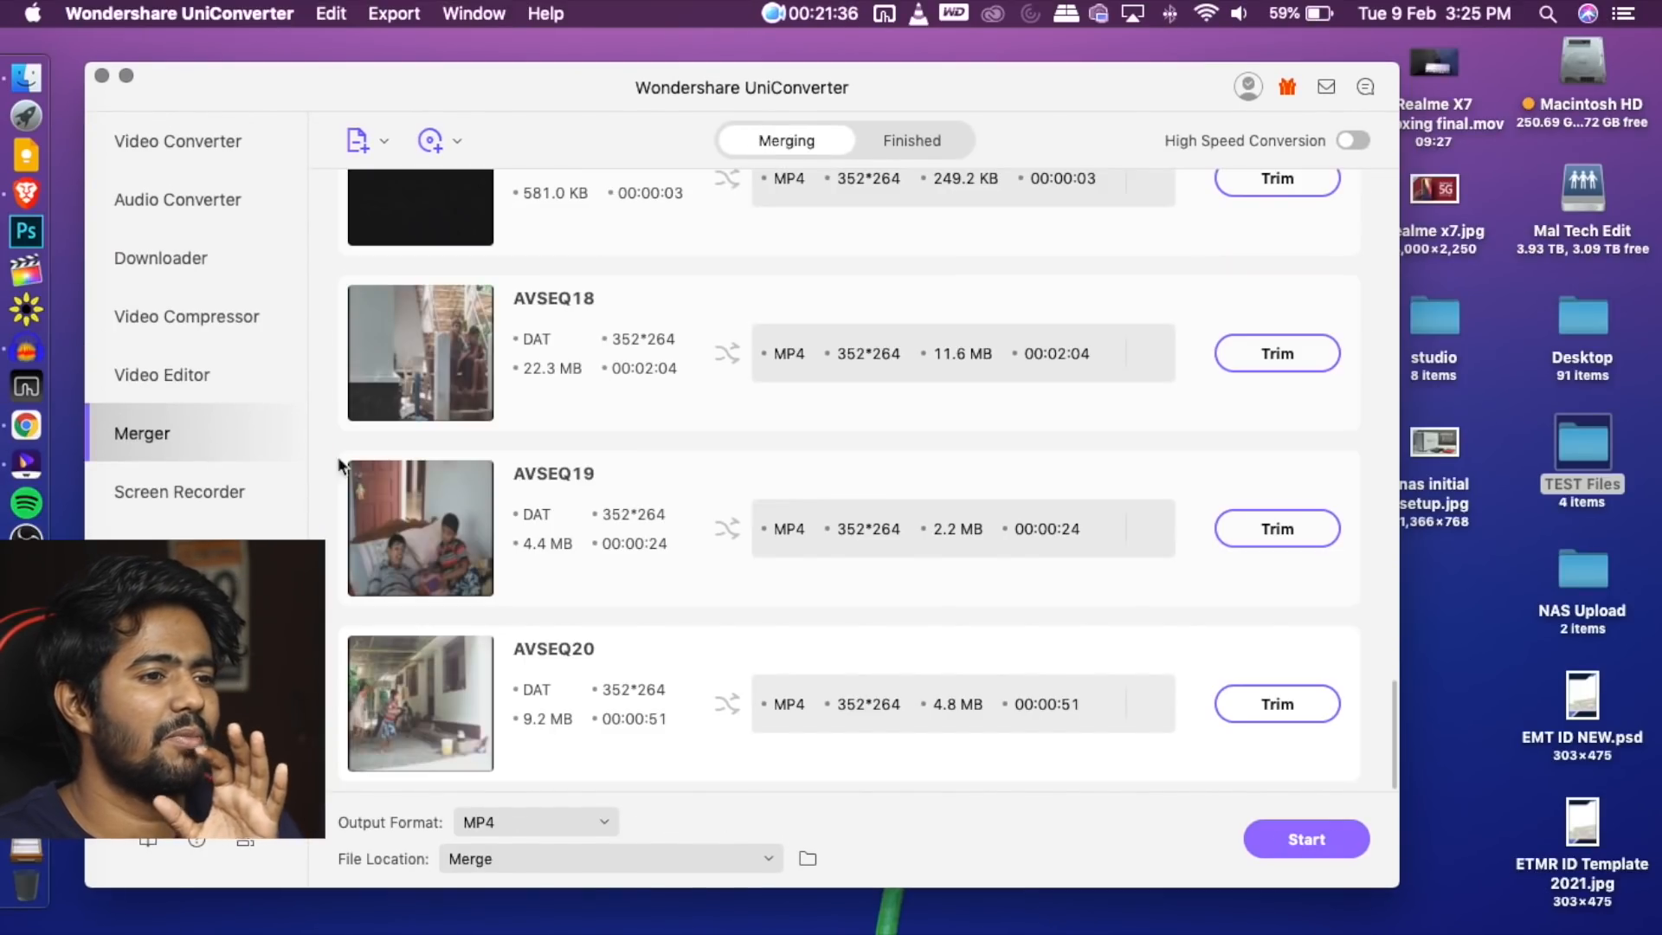
left_click(1297, 841)
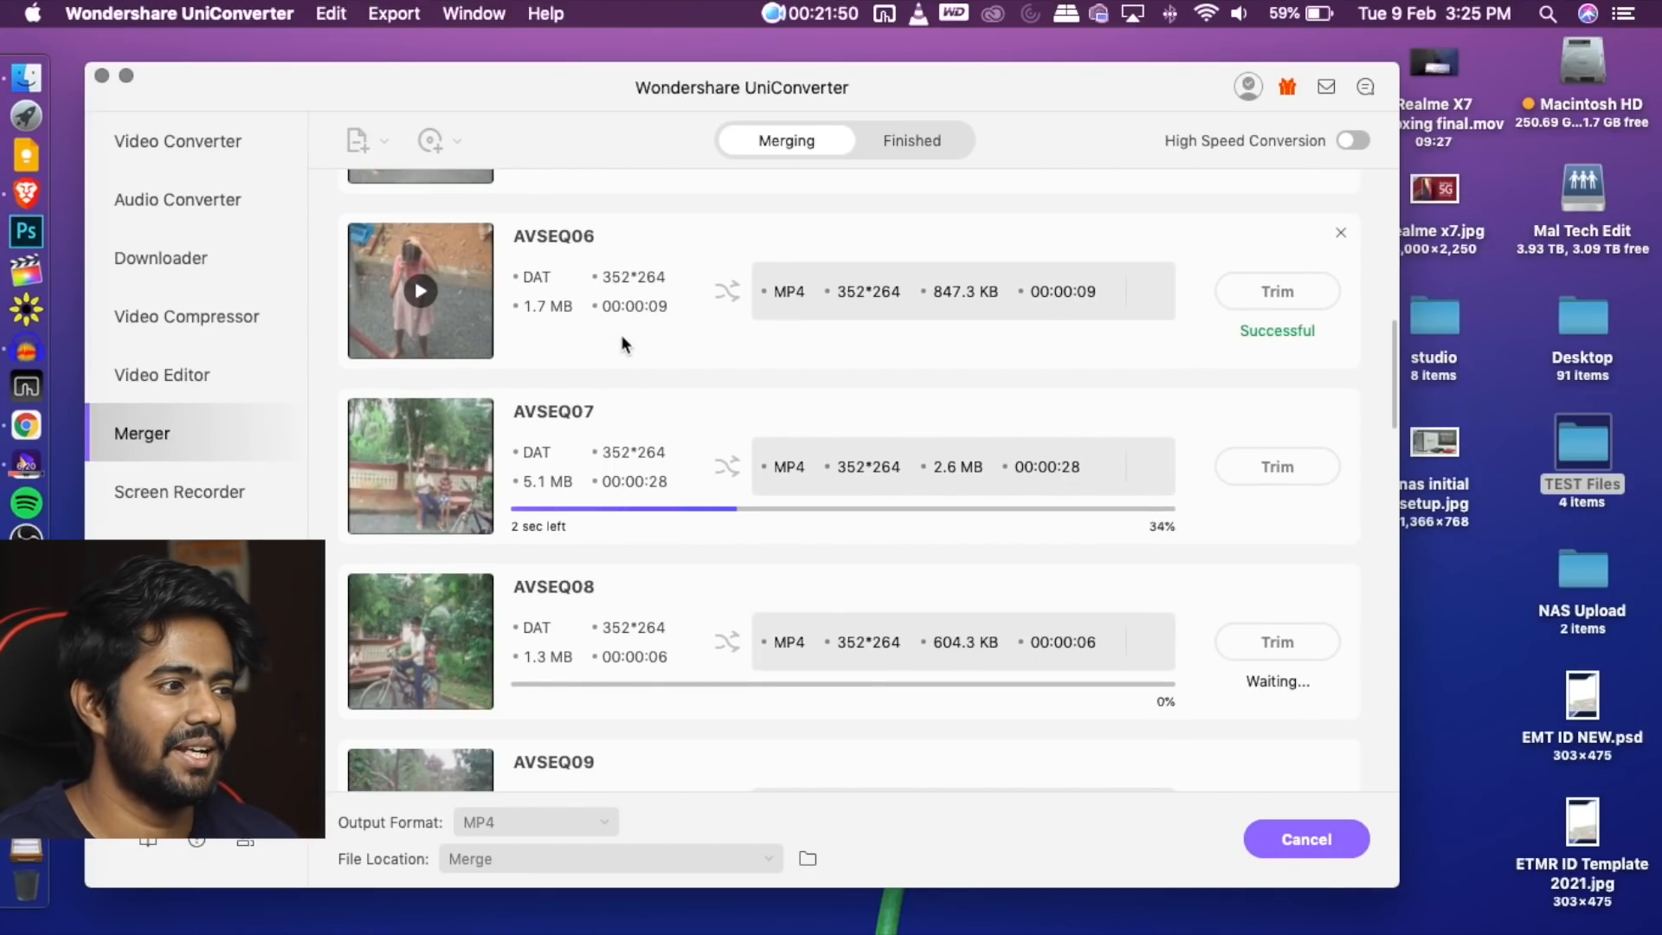
scroll(620, 334, "down", 10)
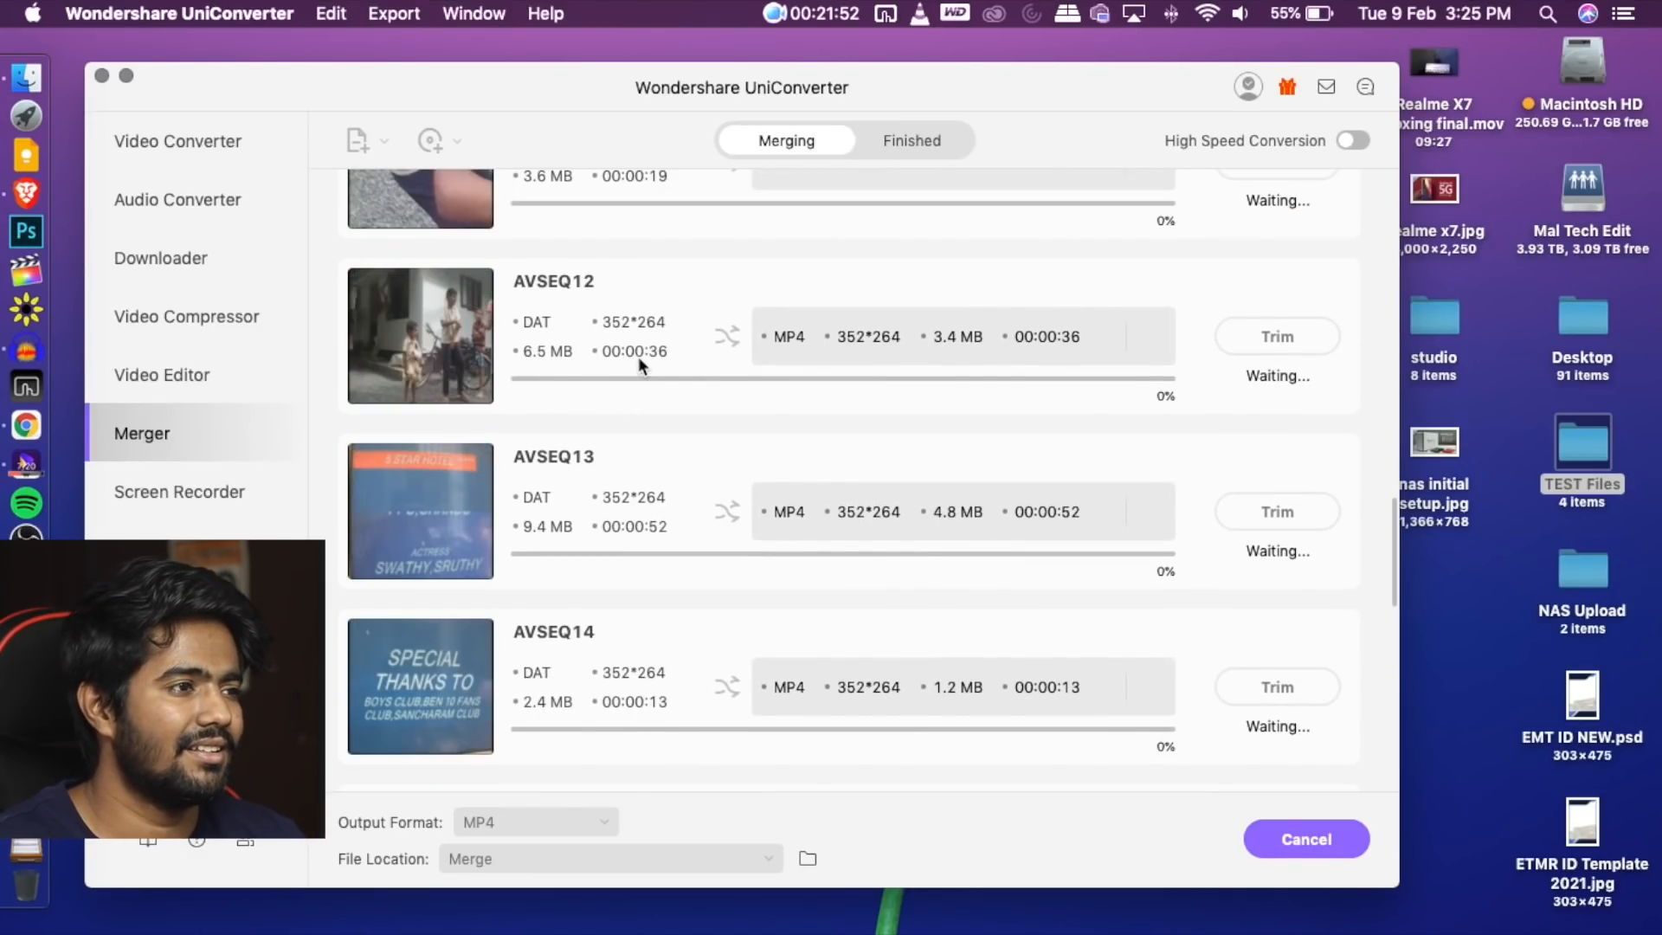
scroll(639, 357, "up", 2)
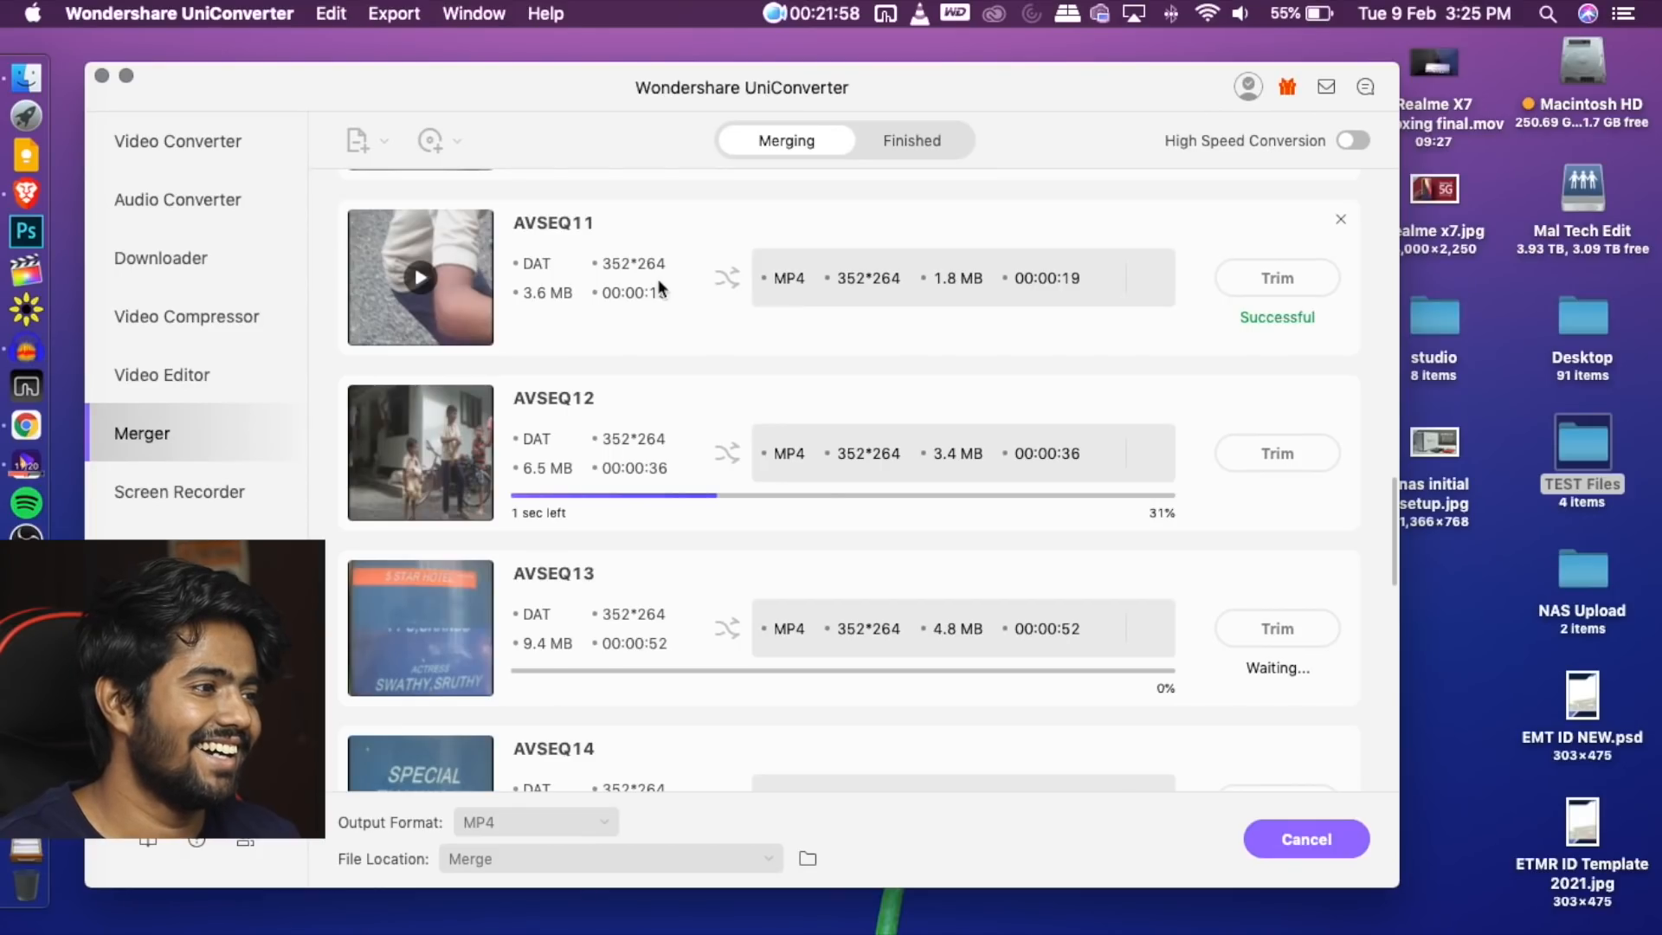
scroll(745, 442, "down", 10)
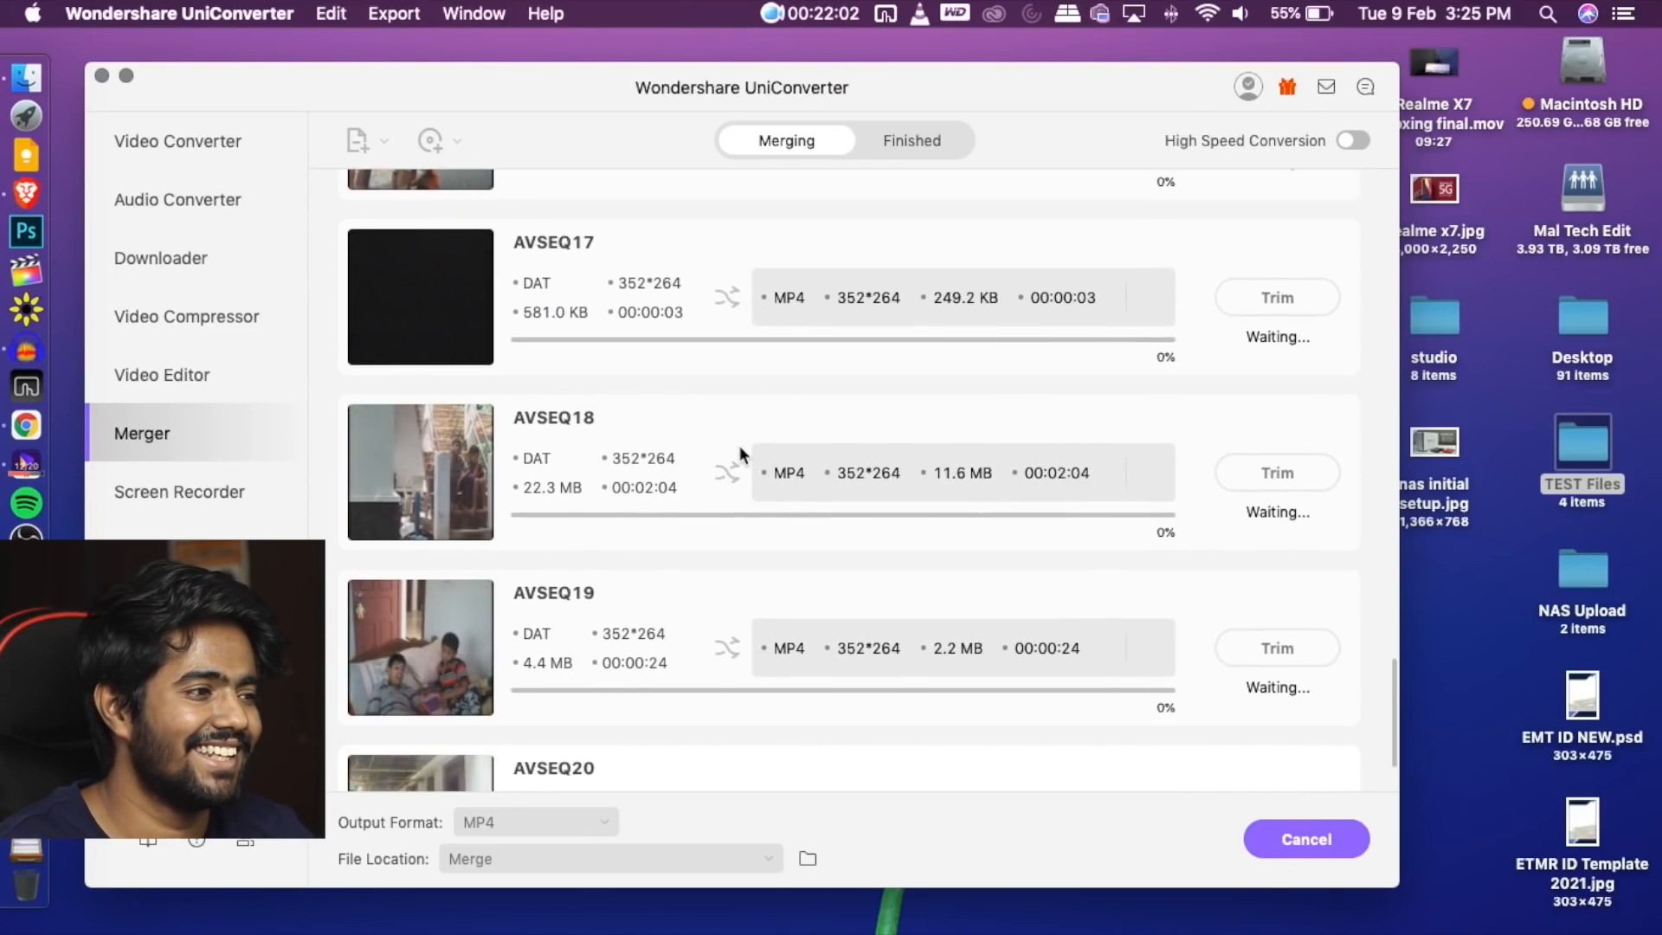
scroll(739, 445, "down", 2)
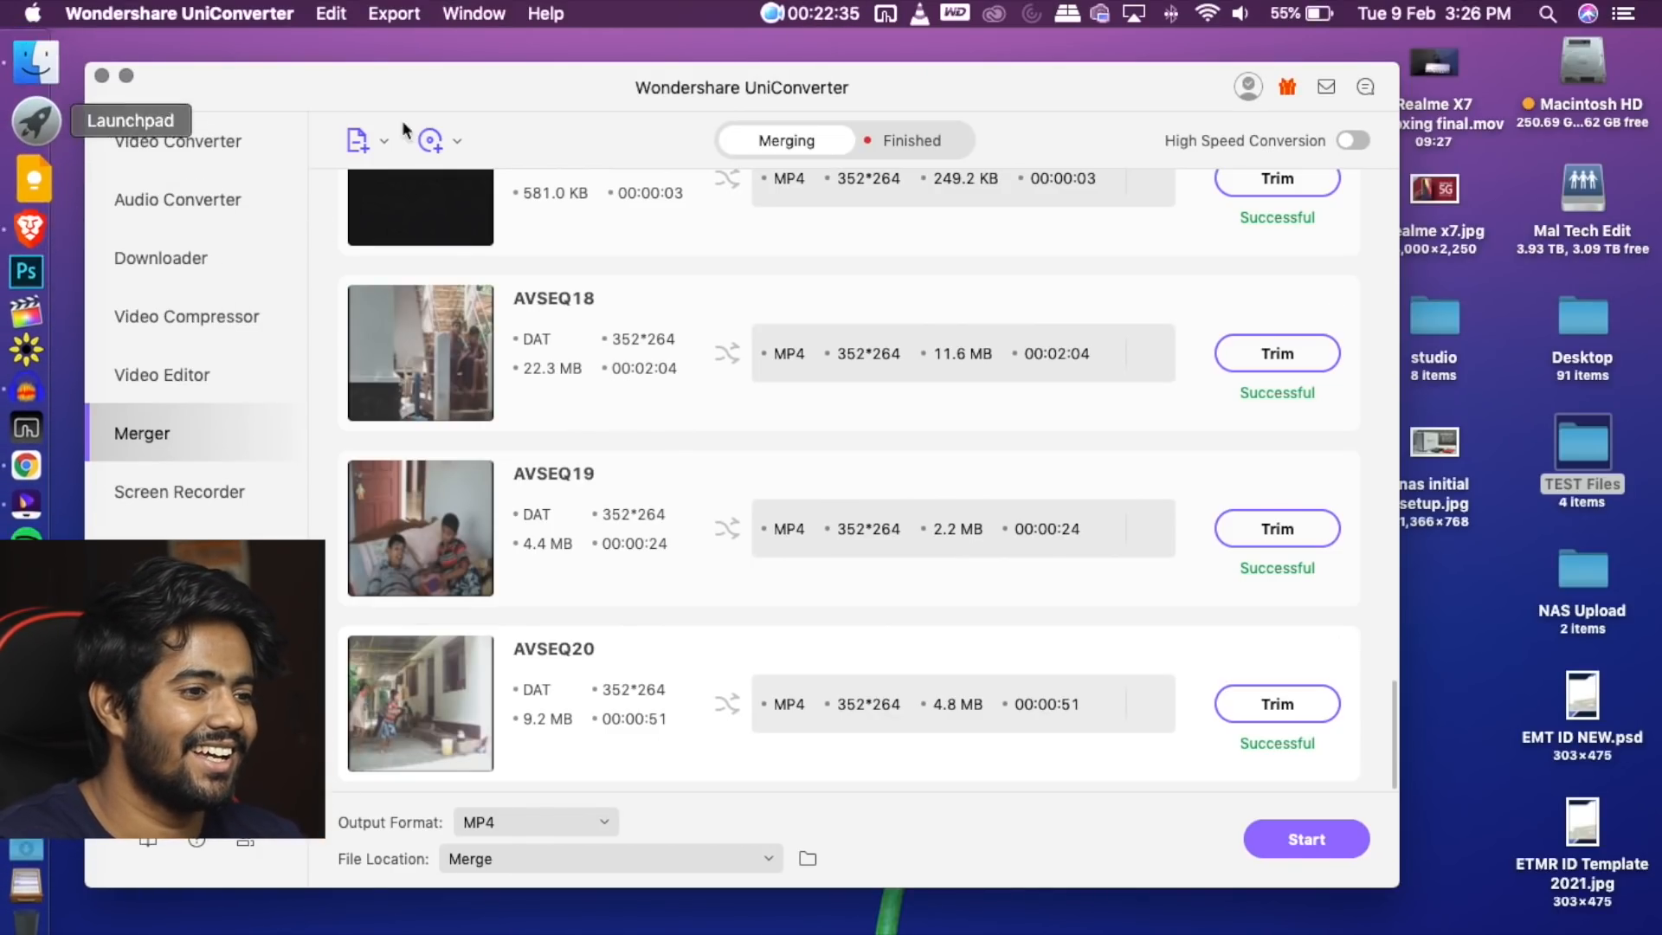
Preview the merged video AVSEQ01_Merge(1).mp4 from the Merge output folder at several points and in full screen, and close the folder
left_click(820, 858)
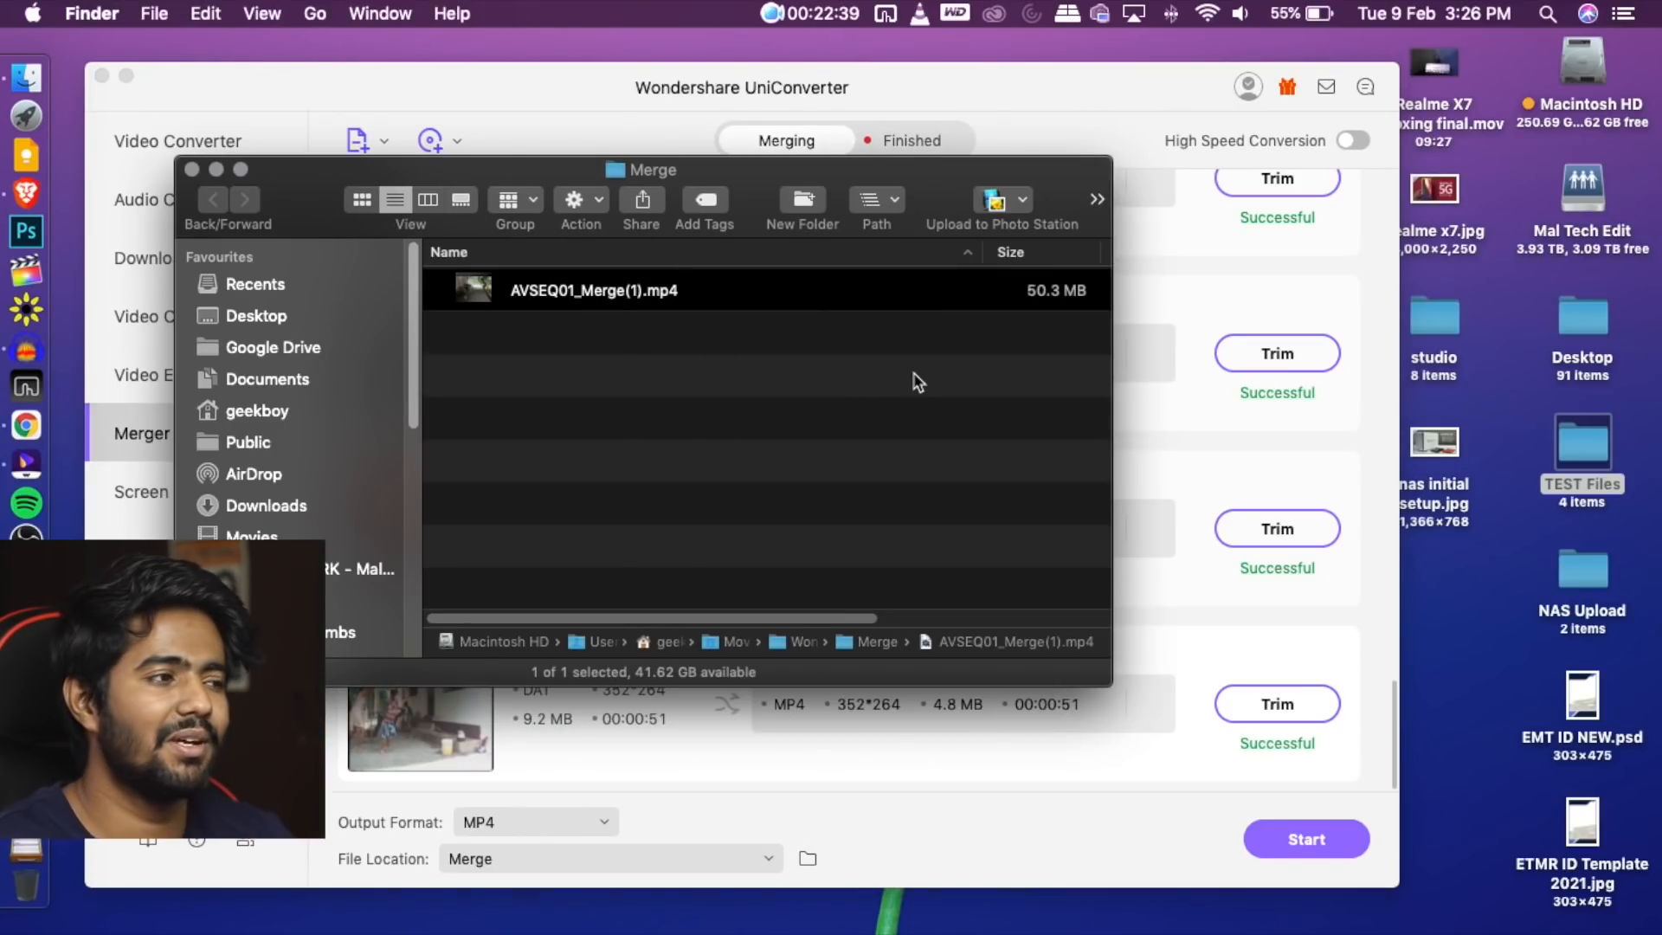
key("space")
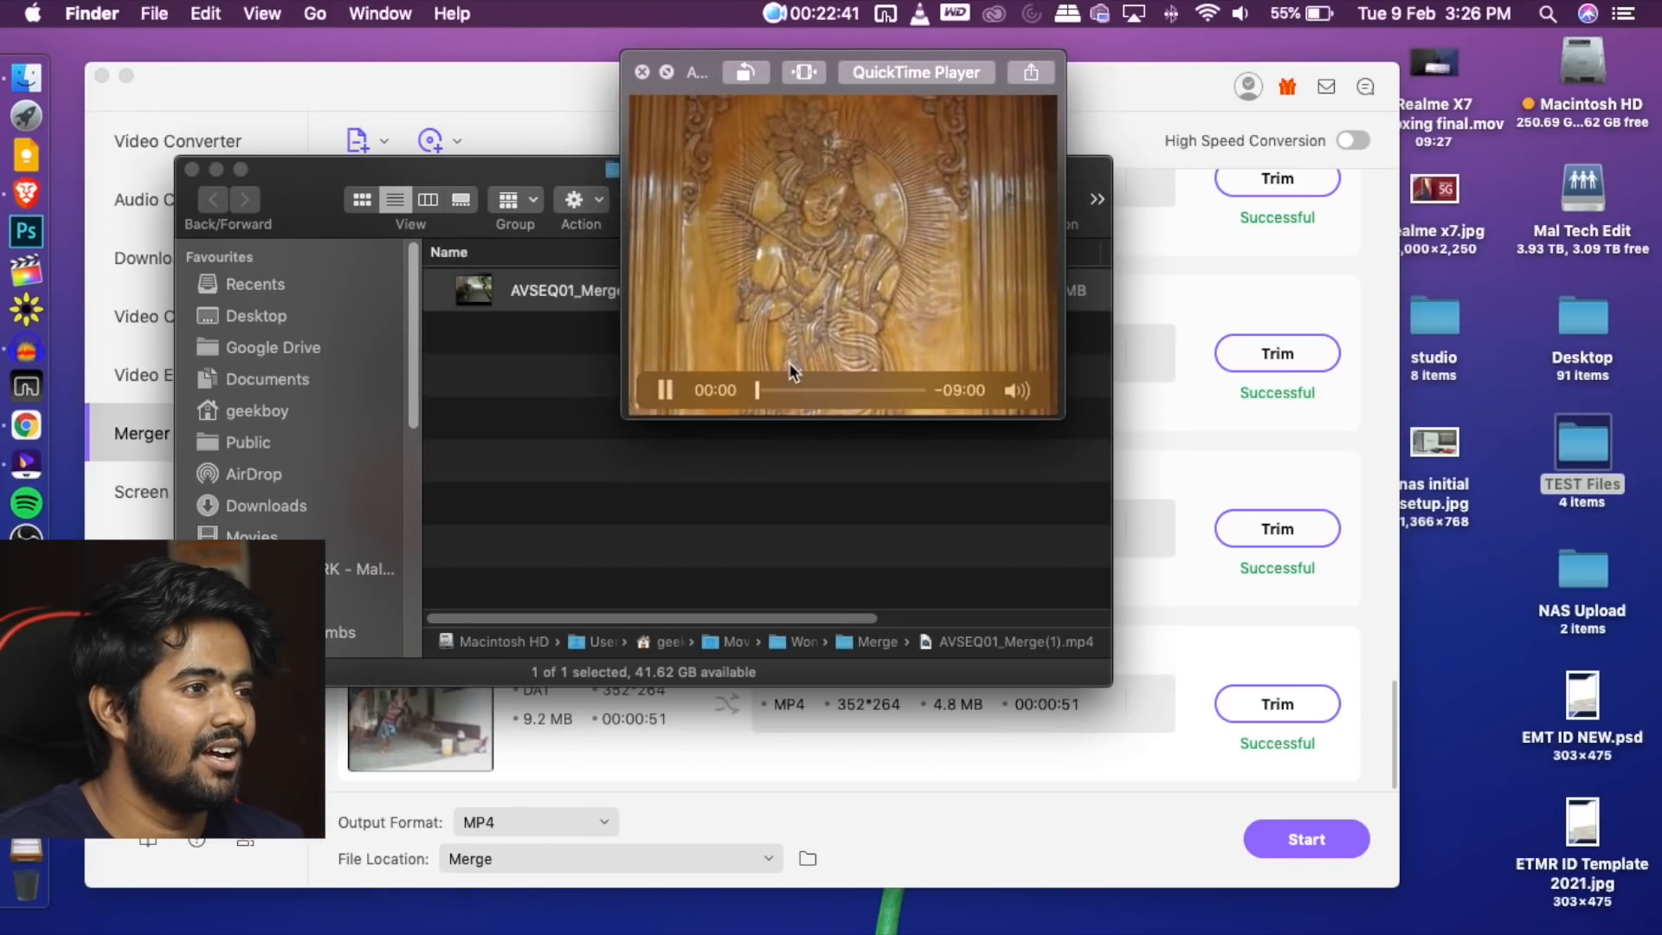
mouse_move(758, 403)
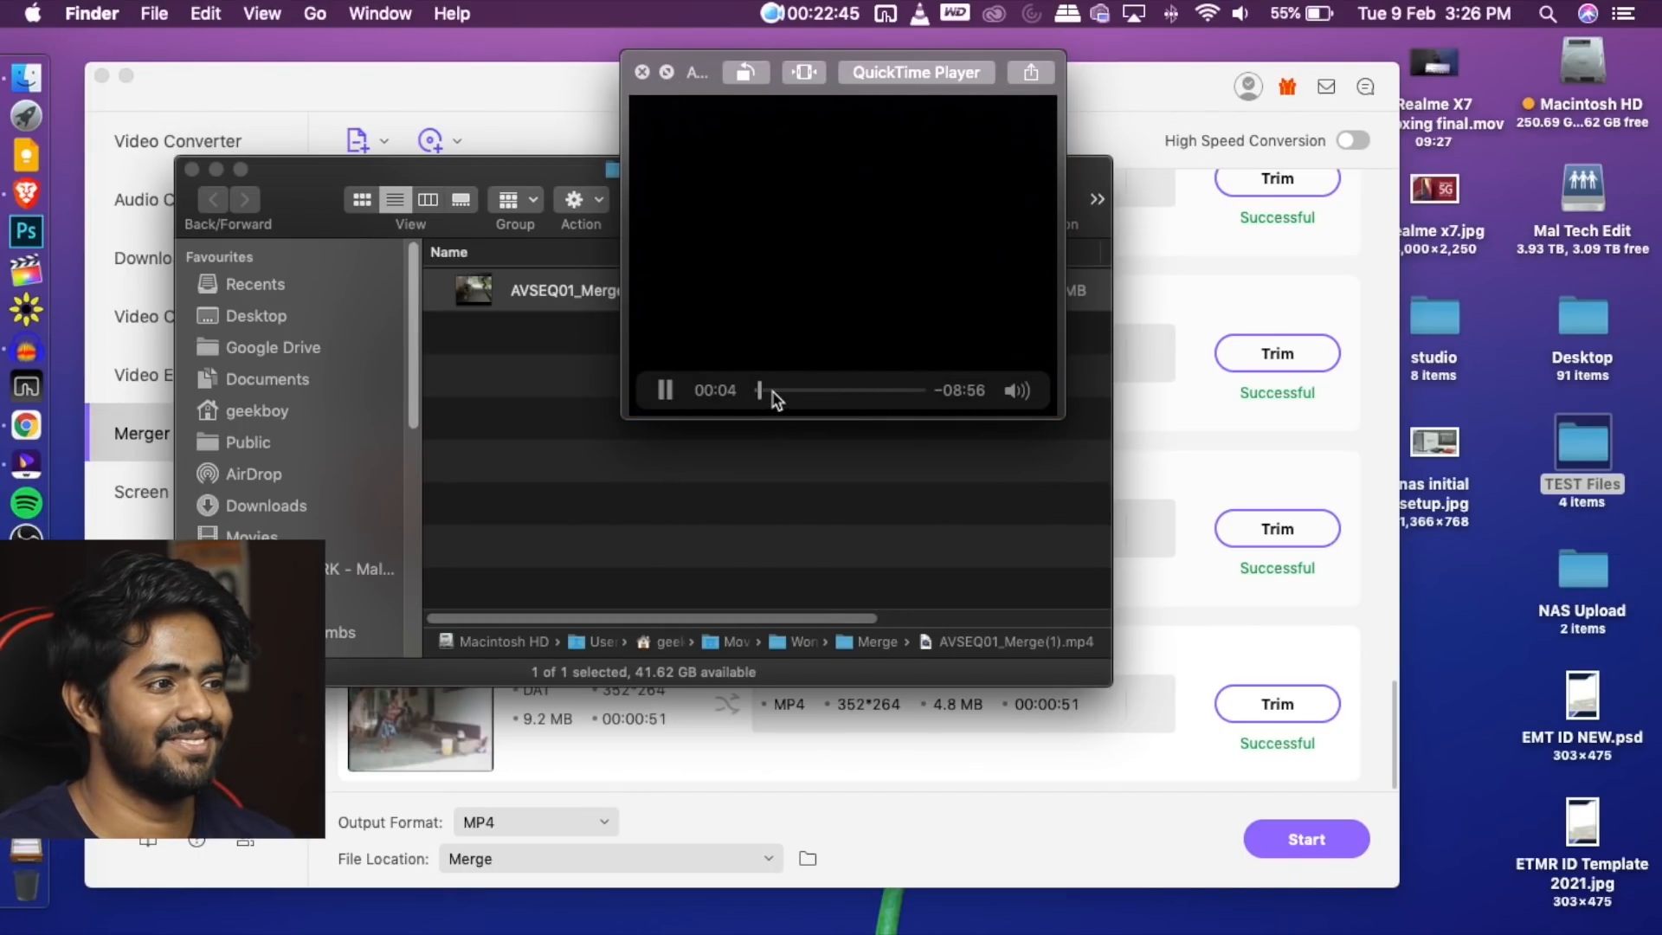
left_click(772, 391)
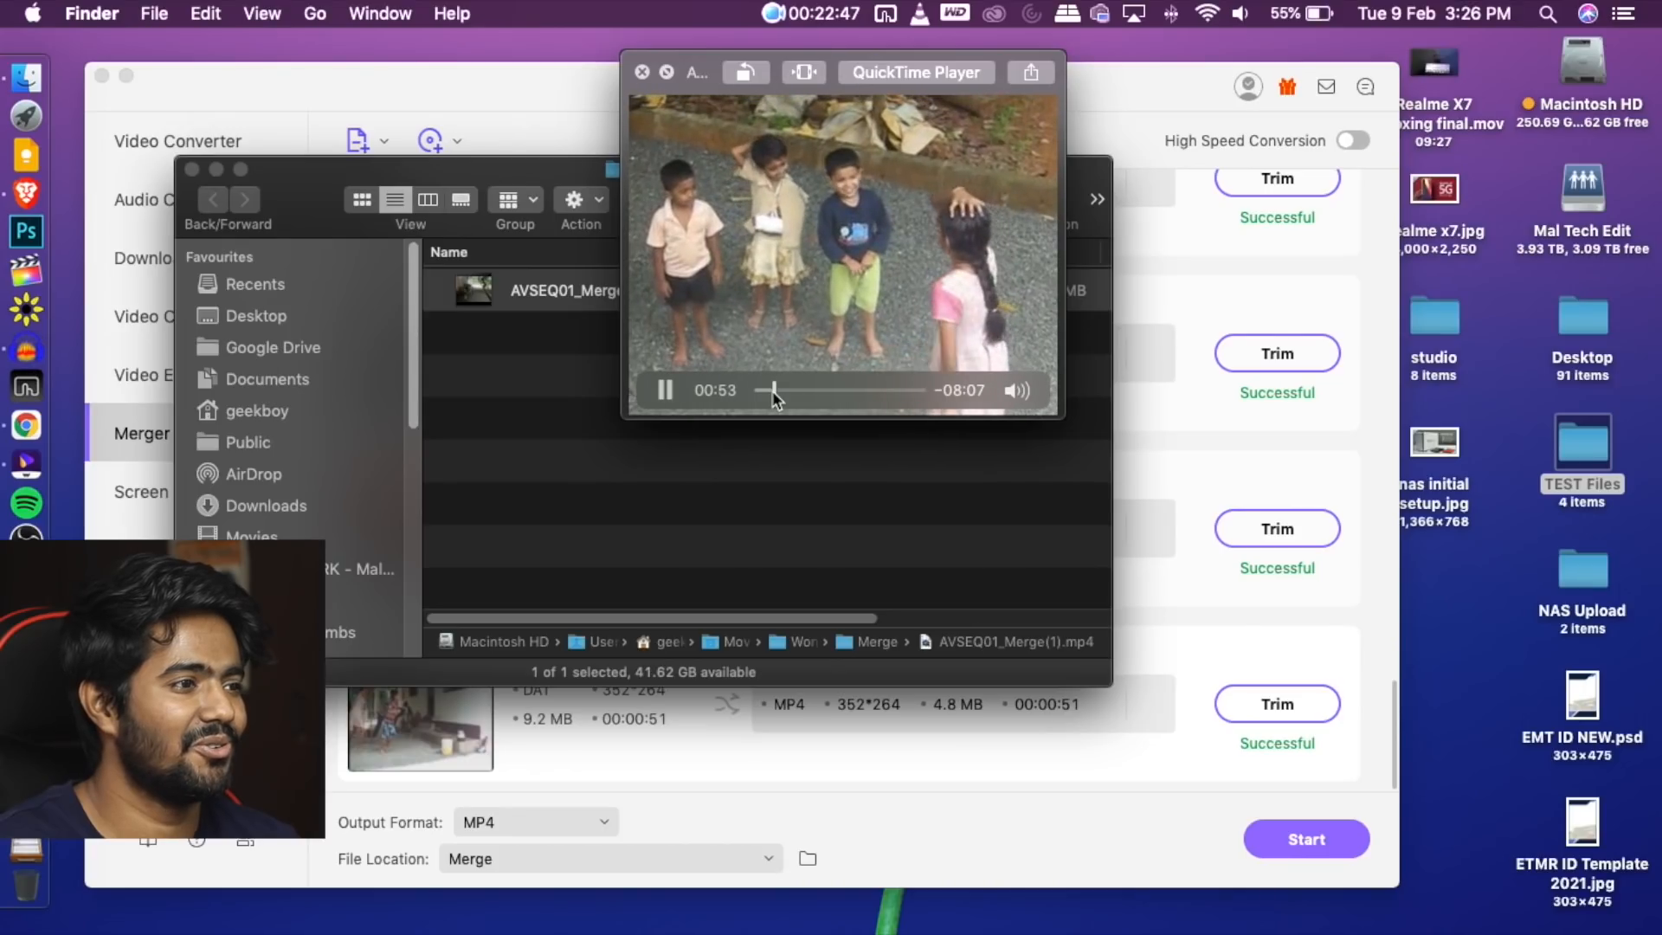
left_click_drag(766, 392, 811, 395)
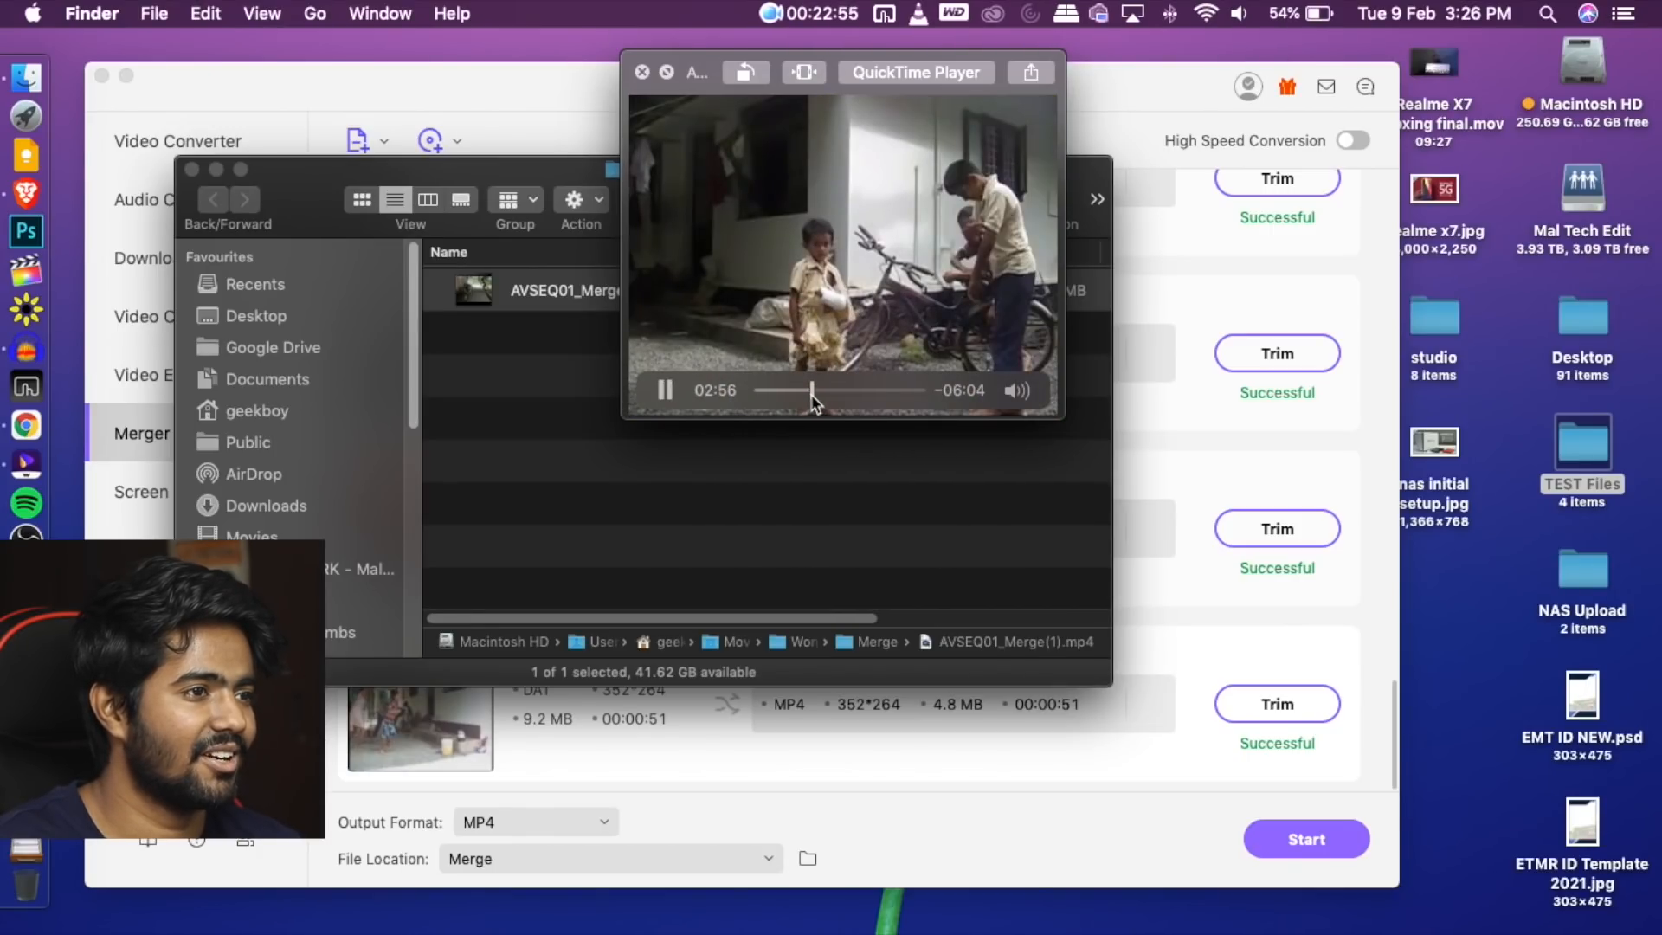
left_click(667, 75)
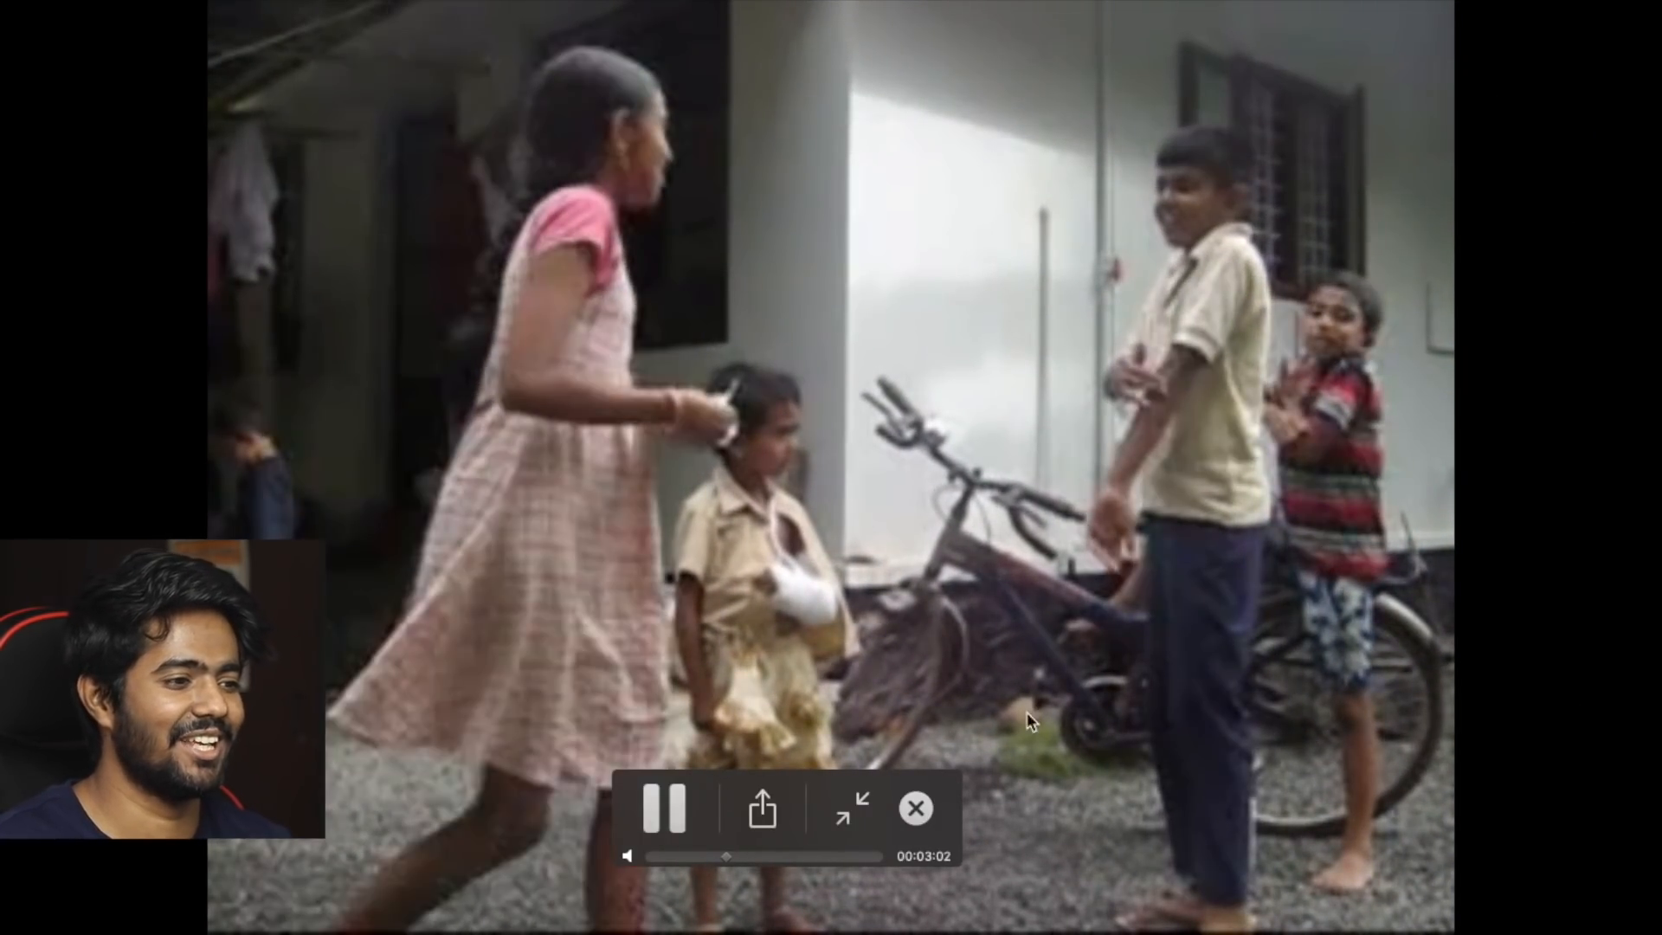
left_click(915, 808)
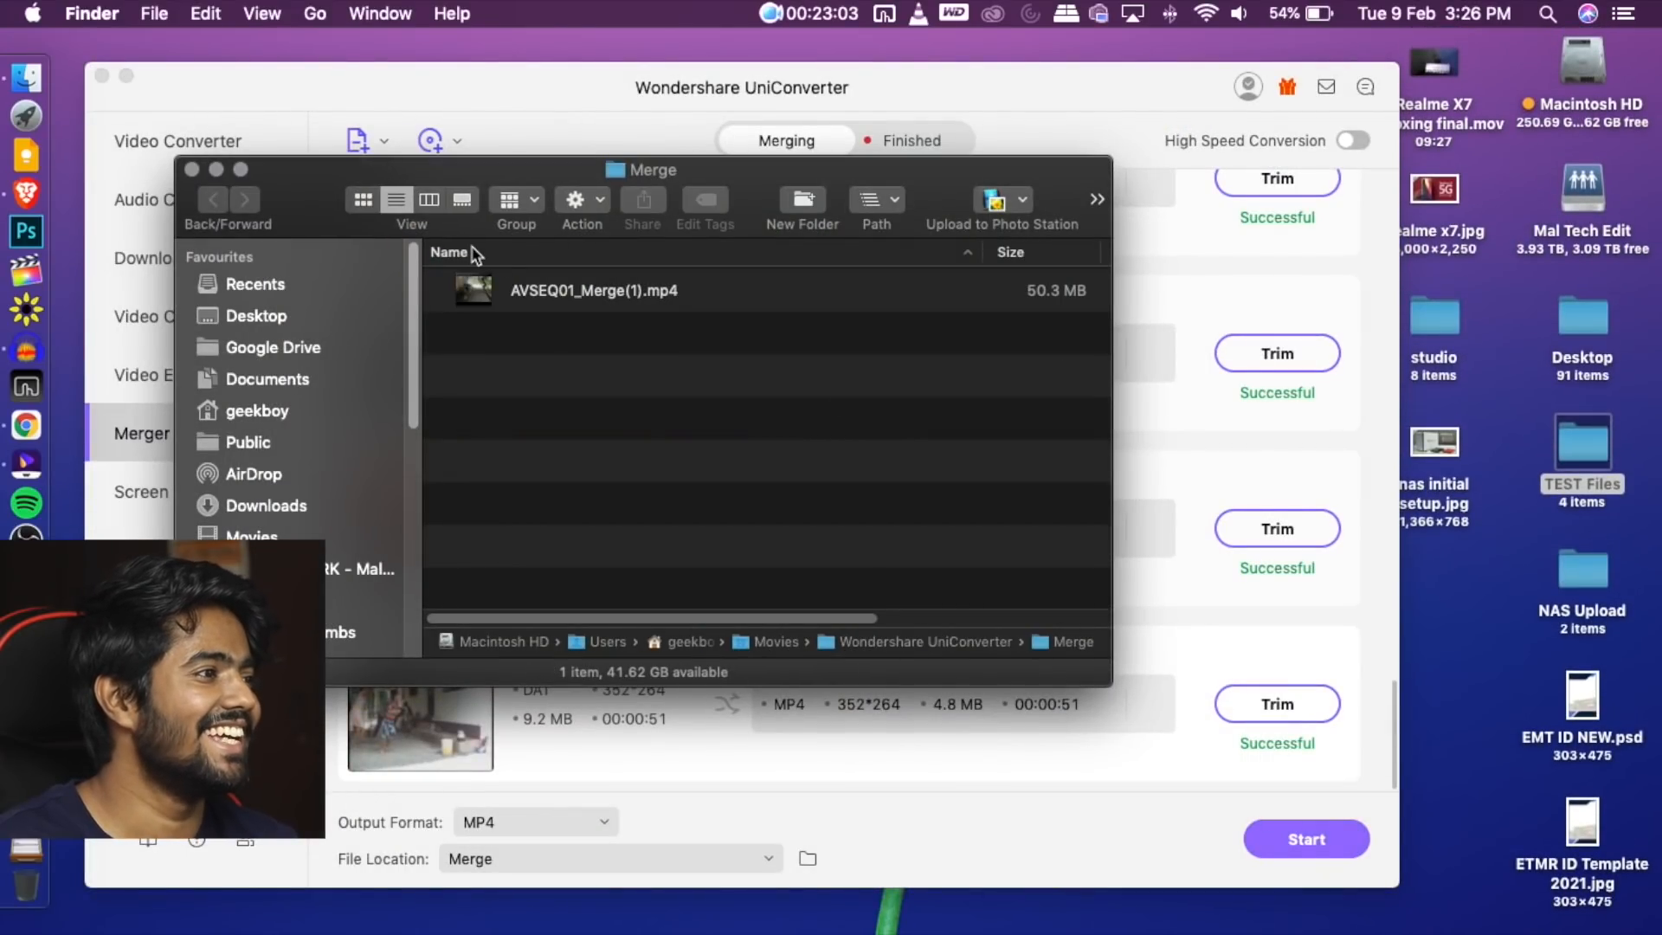
left_click(191, 169)
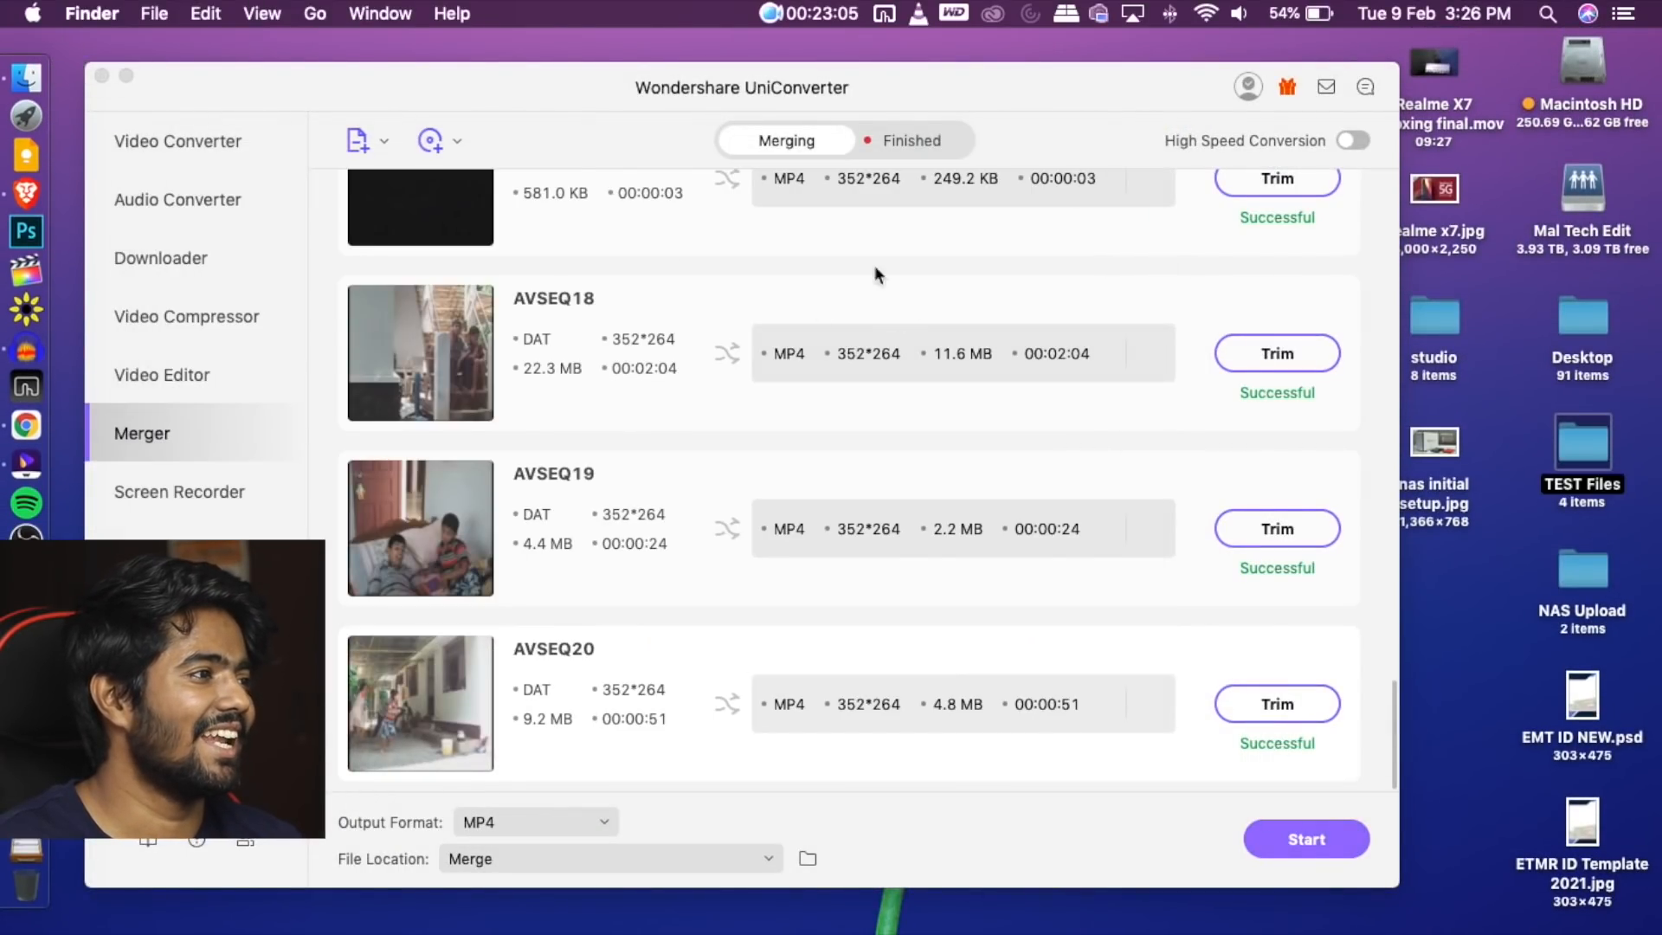